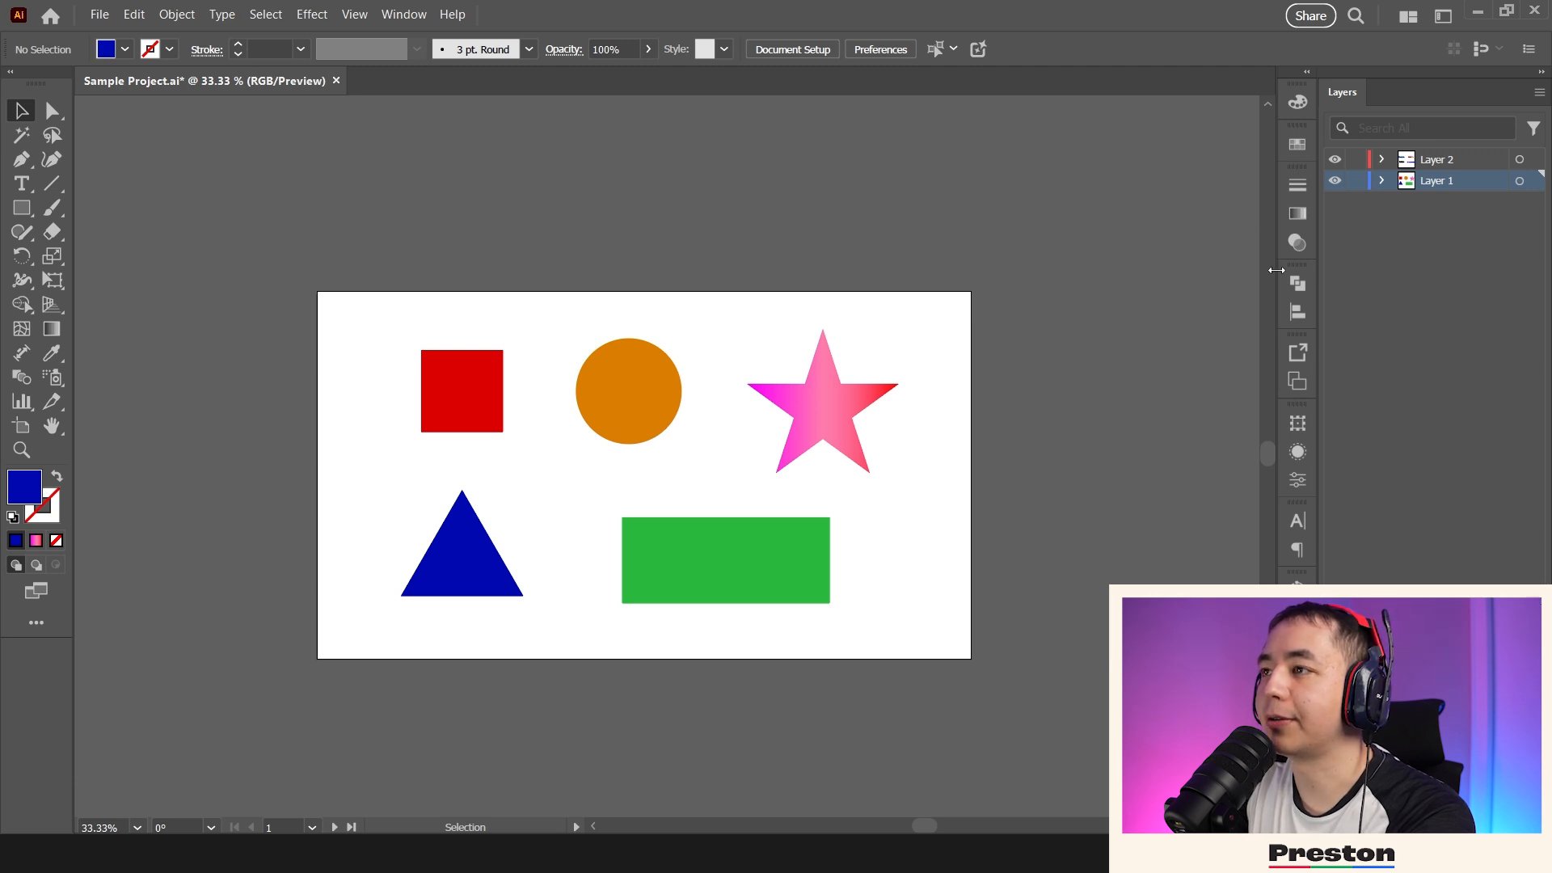
- Expand Layer 1 and Layer 2 and check which listed objects correspond to the five shapes on the artboard
{"action": "left_click", "coordinate": [1381, 181]}
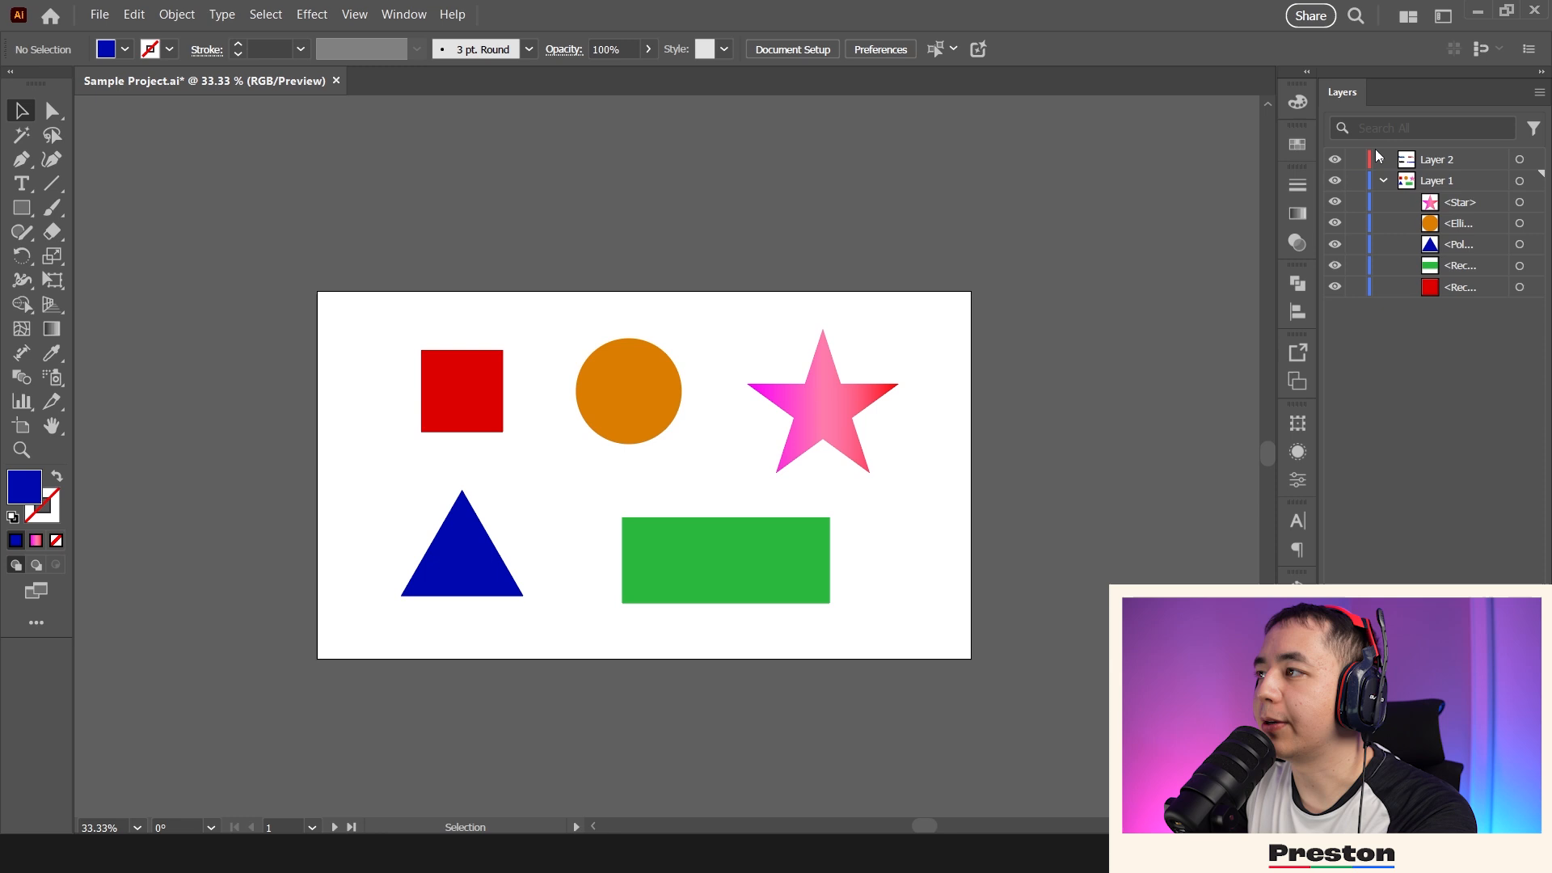
{"action": "left_click", "coordinate": [1383, 160]}
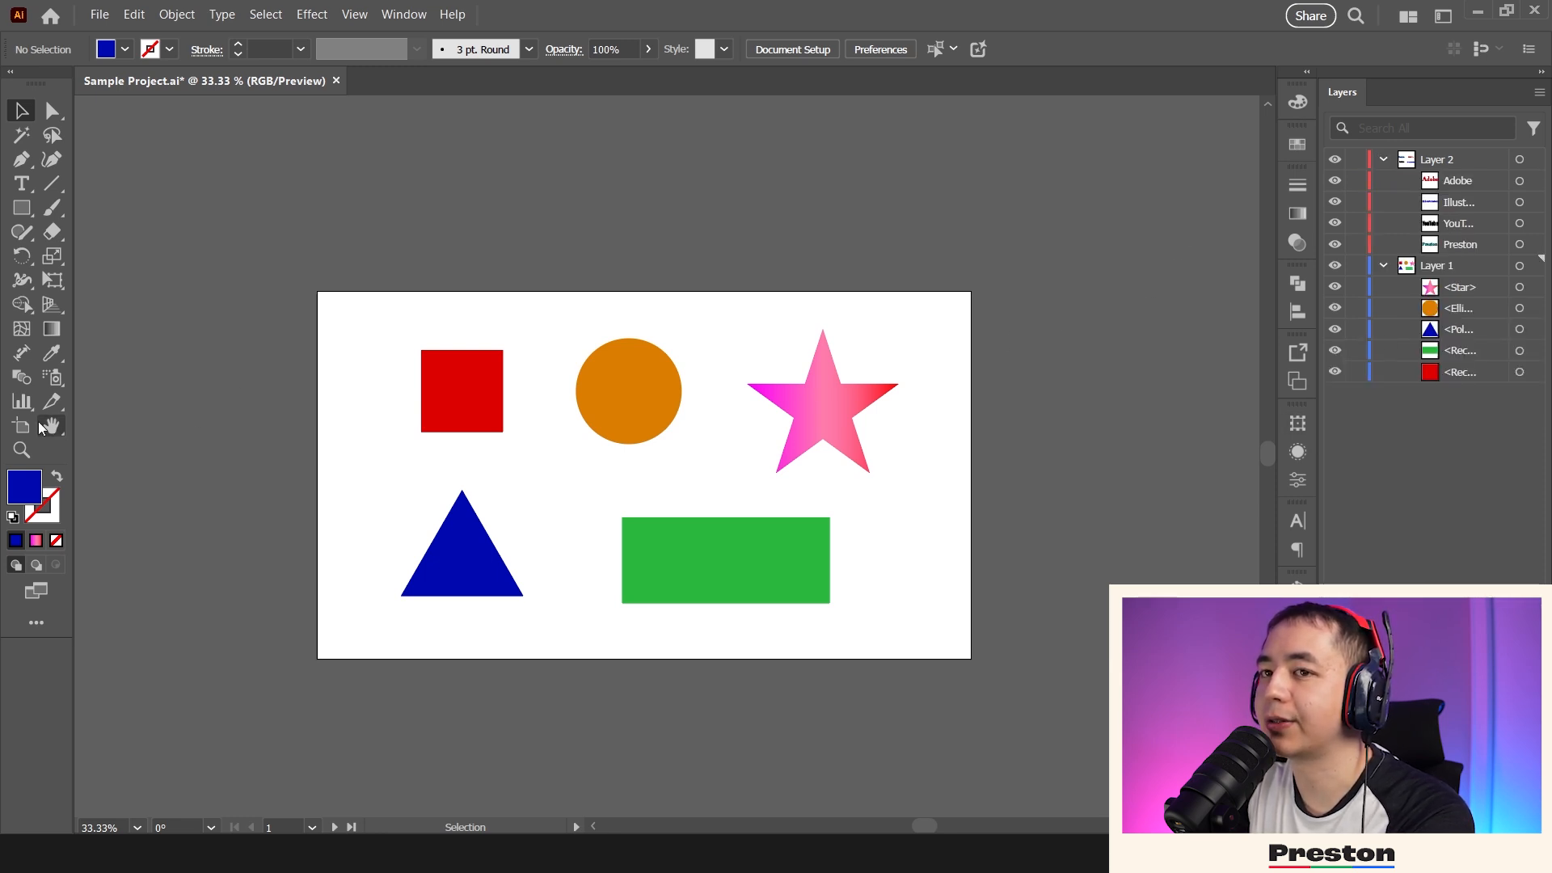
{"action": "left_click_drag", "start_coordinate": [339, 308], "coordinate": [927, 645]}
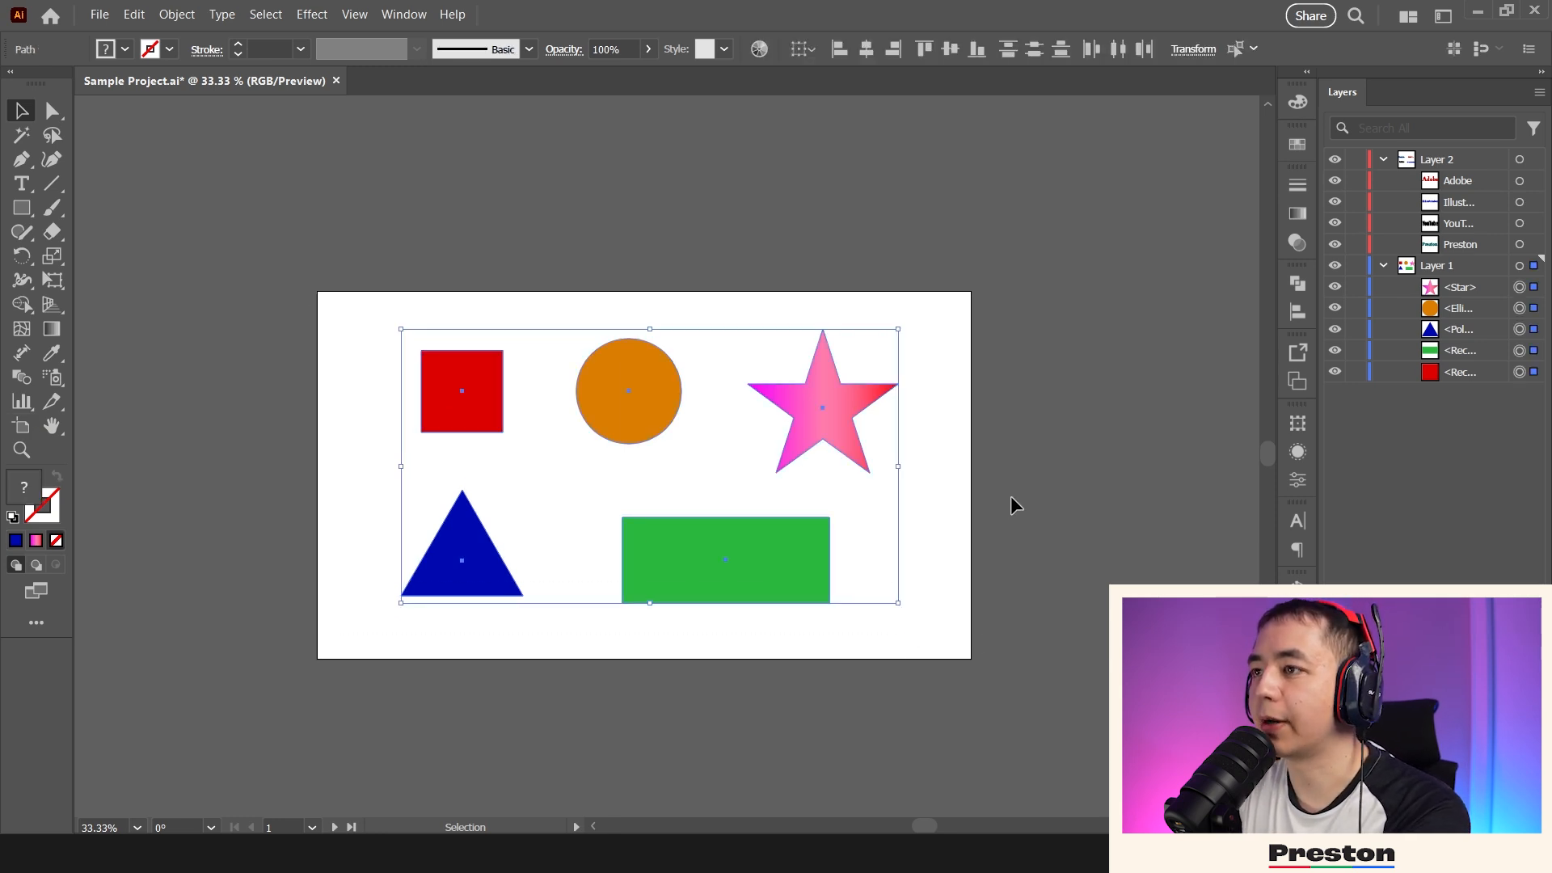
{"action": "left_click", "coordinate": [757, 244]}
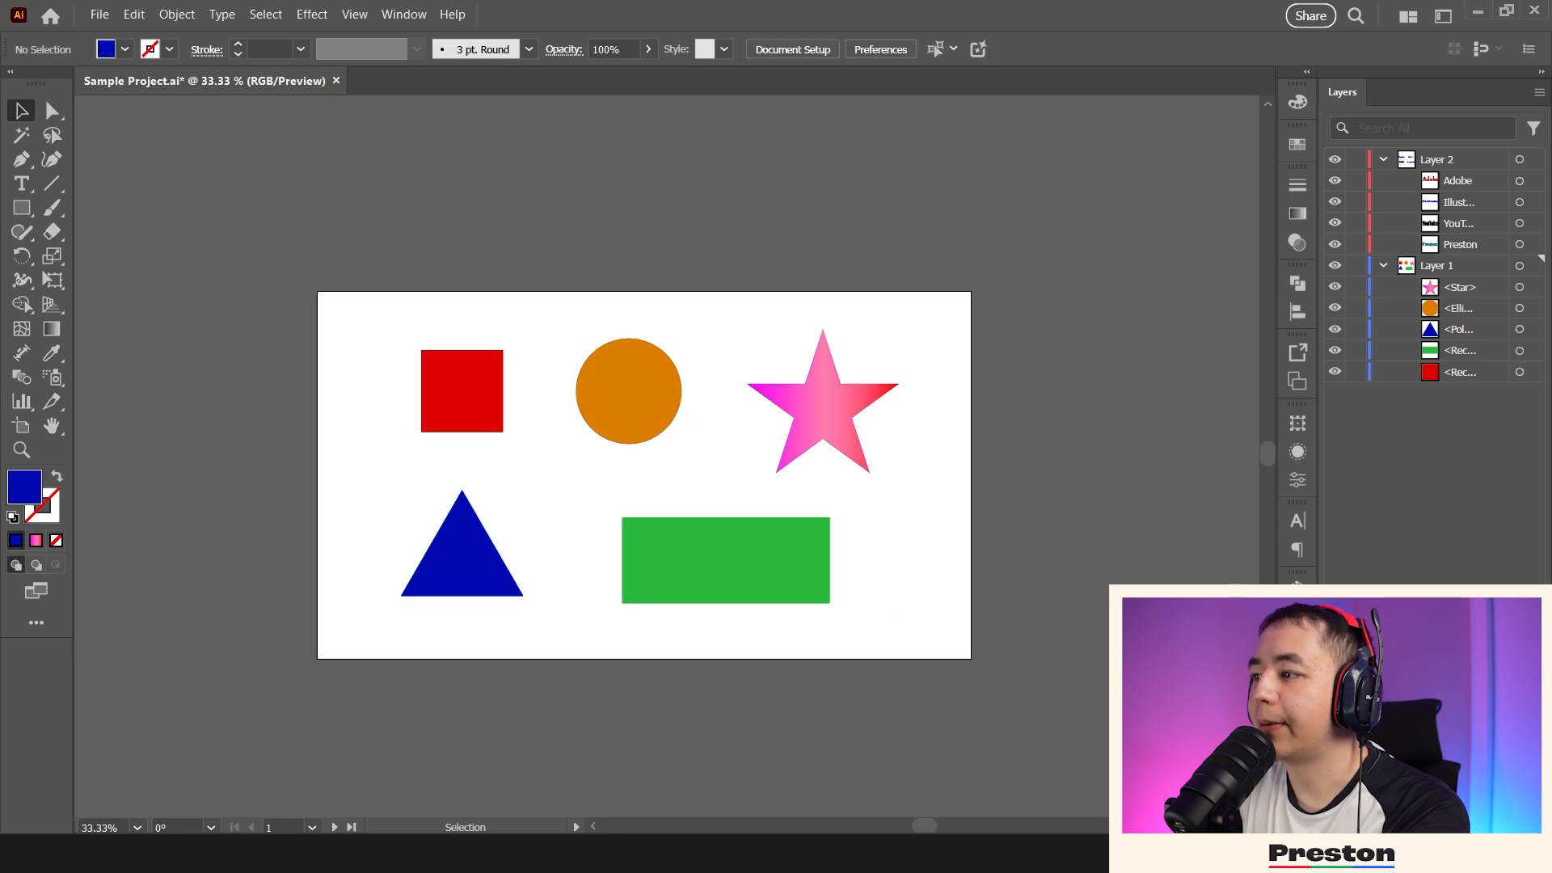
- Examine the Overlord 2 extension and the document's general properties
{"action": "left_click", "coordinate": [1298, 662]}
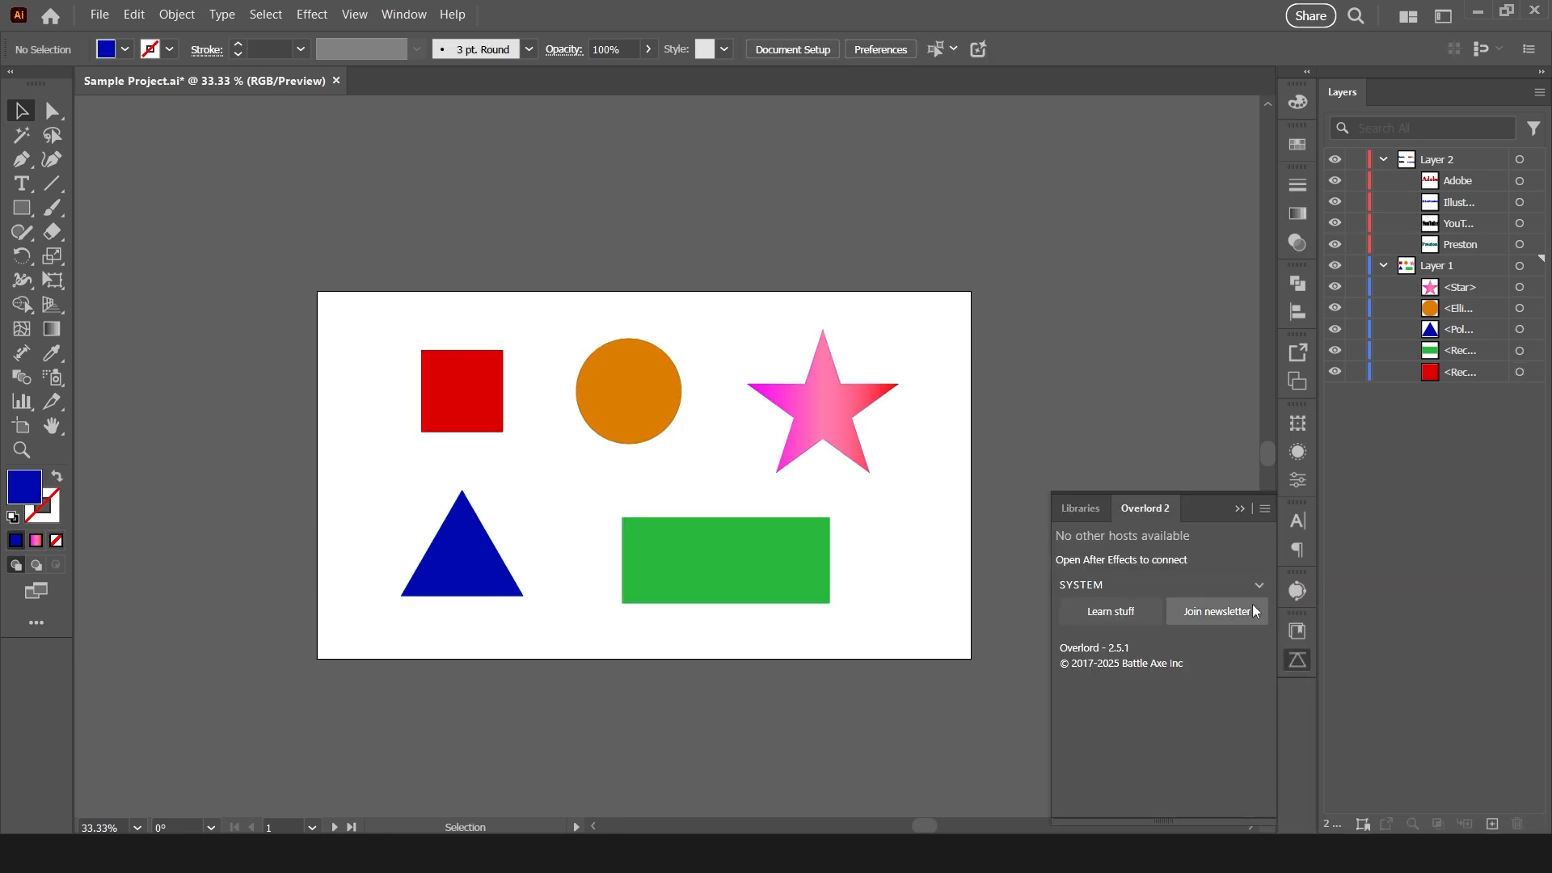
{"action": "left_click", "coordinate": [1302, 662]}
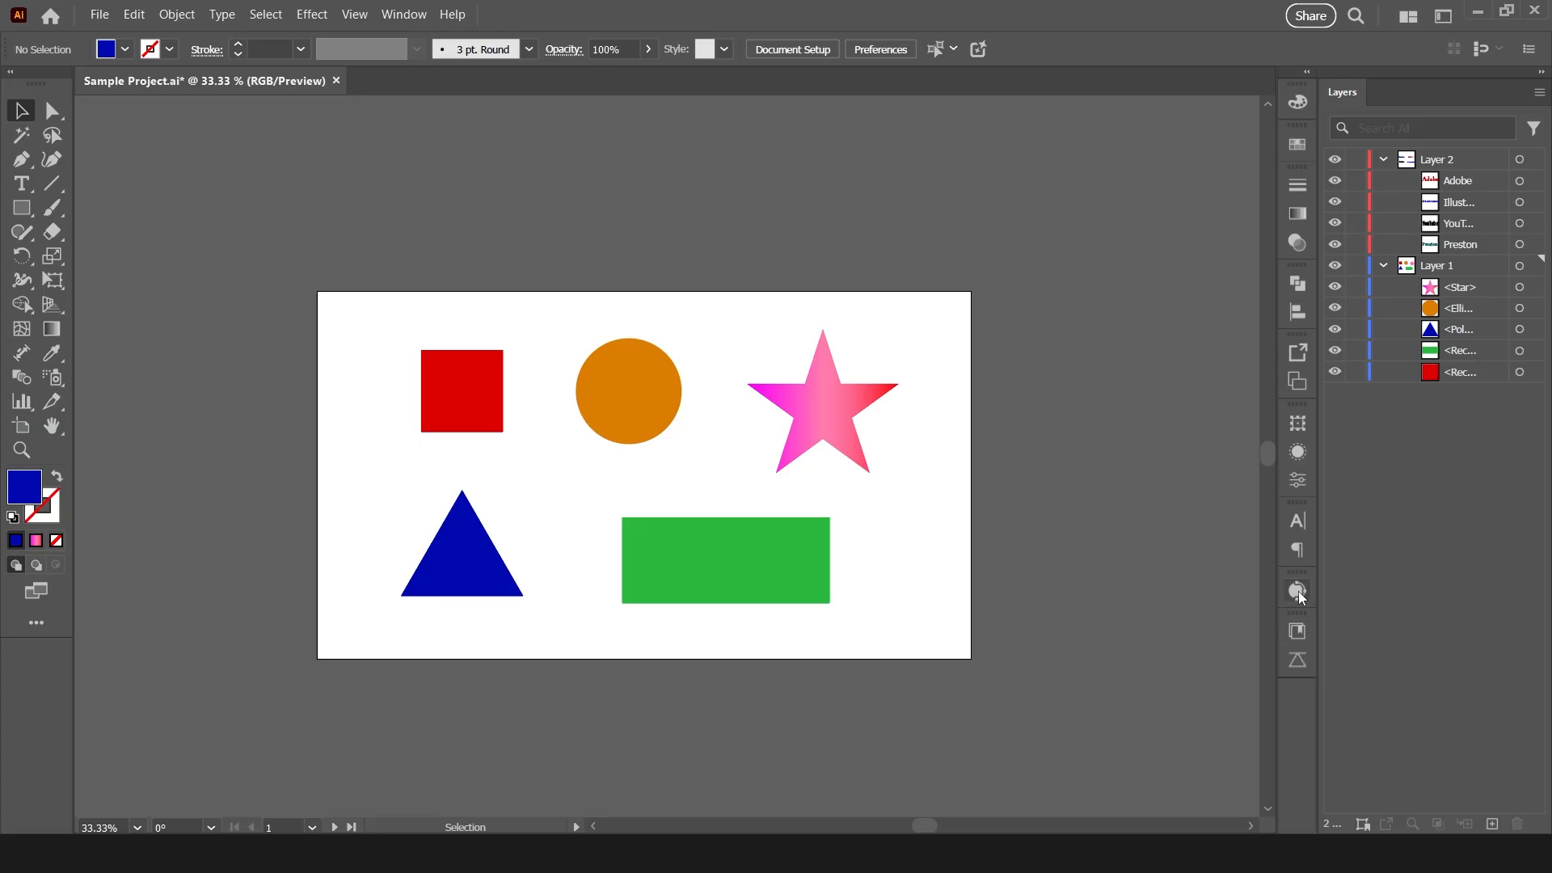
{"action": "left_click", "coordinate": [1297, 590]}
{"action": "left_click", "coordinate": [1298, 590]}
{"action": "left_click", "coordinate": [1297, 480]}
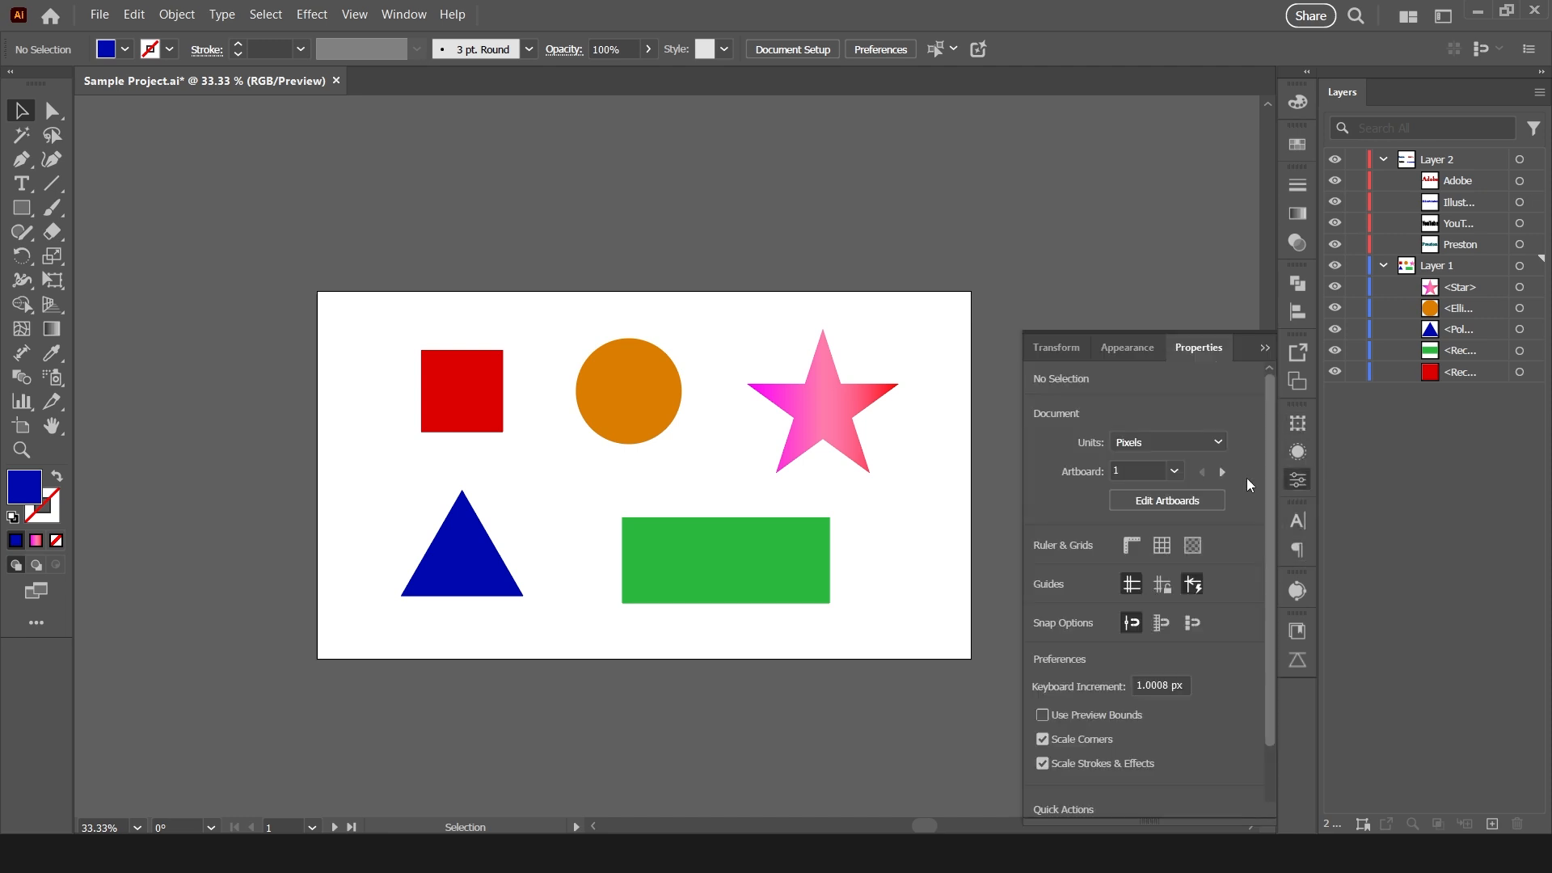
- Examine the properties of the star and the green rectangle, including the rectangle's appearance attributes and transform values
{"action": "left_click", "coordinate": [833, 400]}
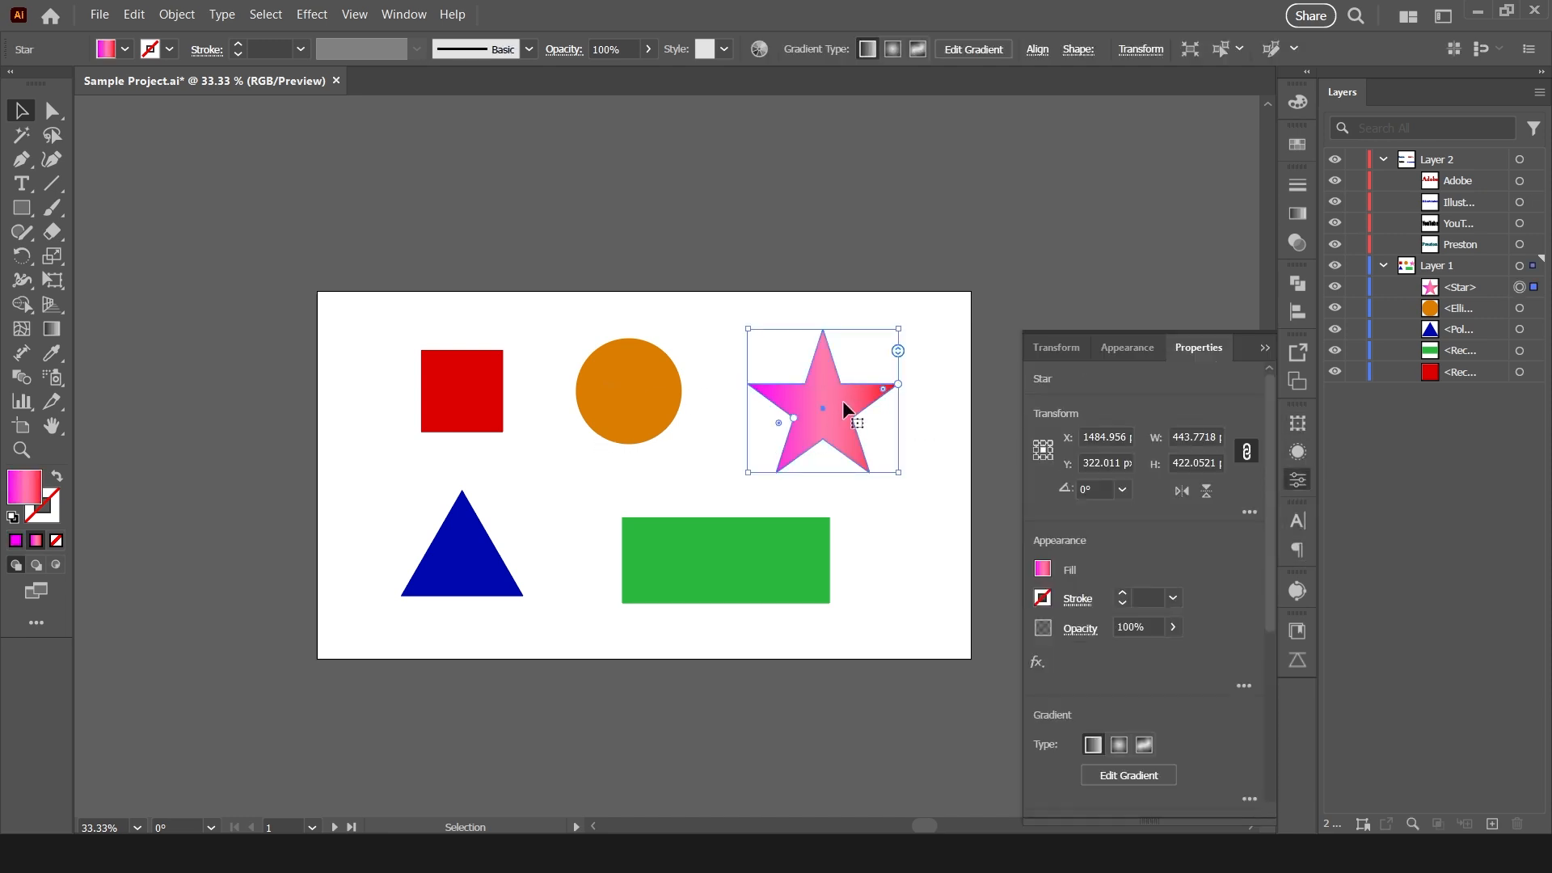
{"action": "left_click", "coordinate": [826, 544]}
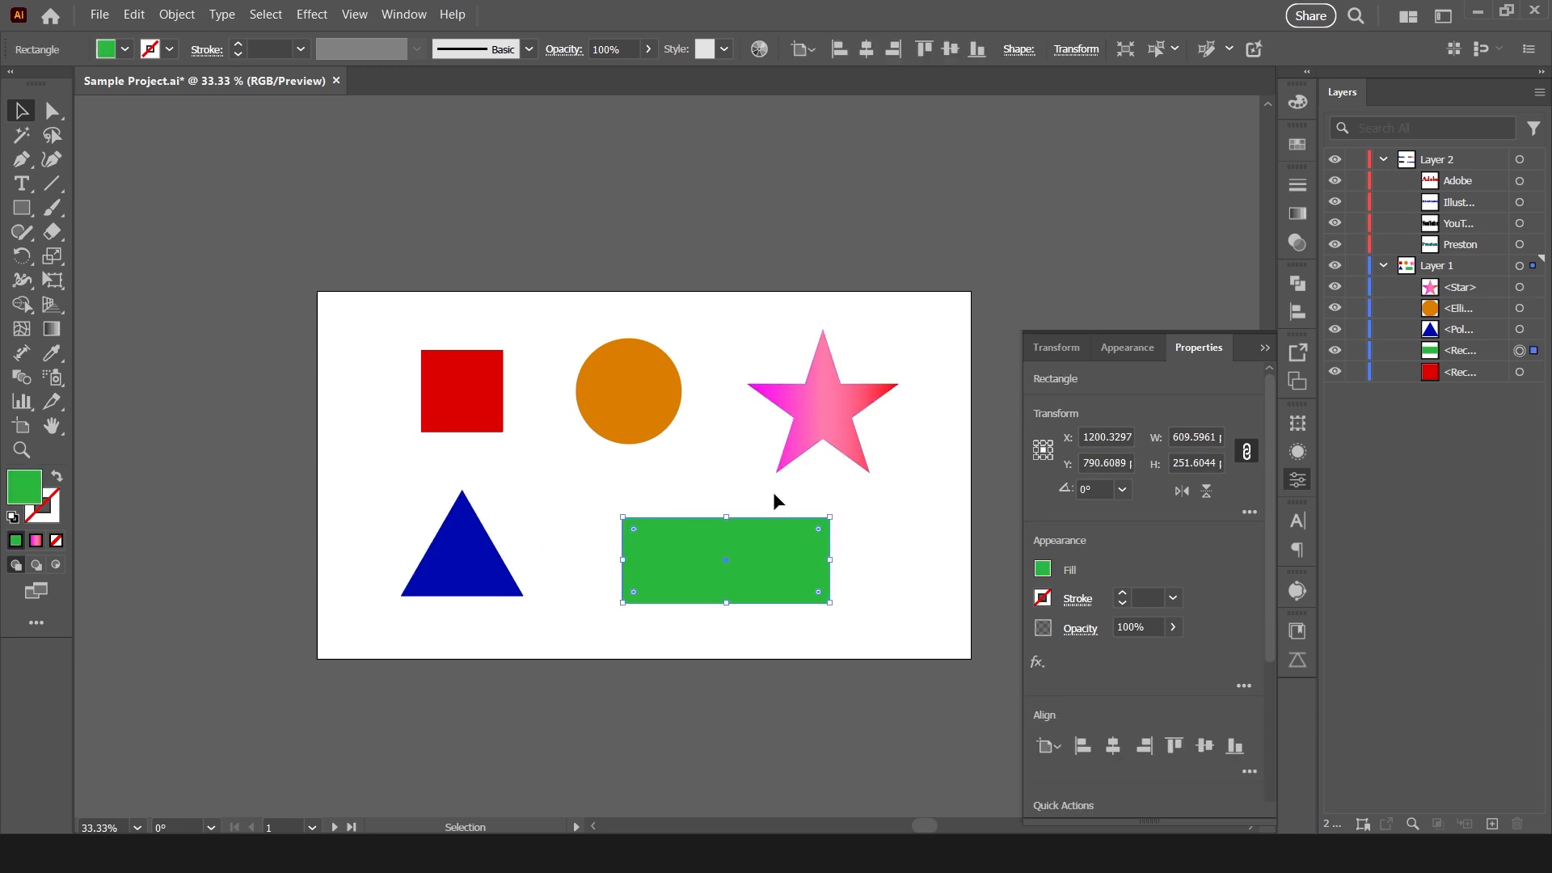
{"action": "left_click", "coordinate": [1298, 448]}
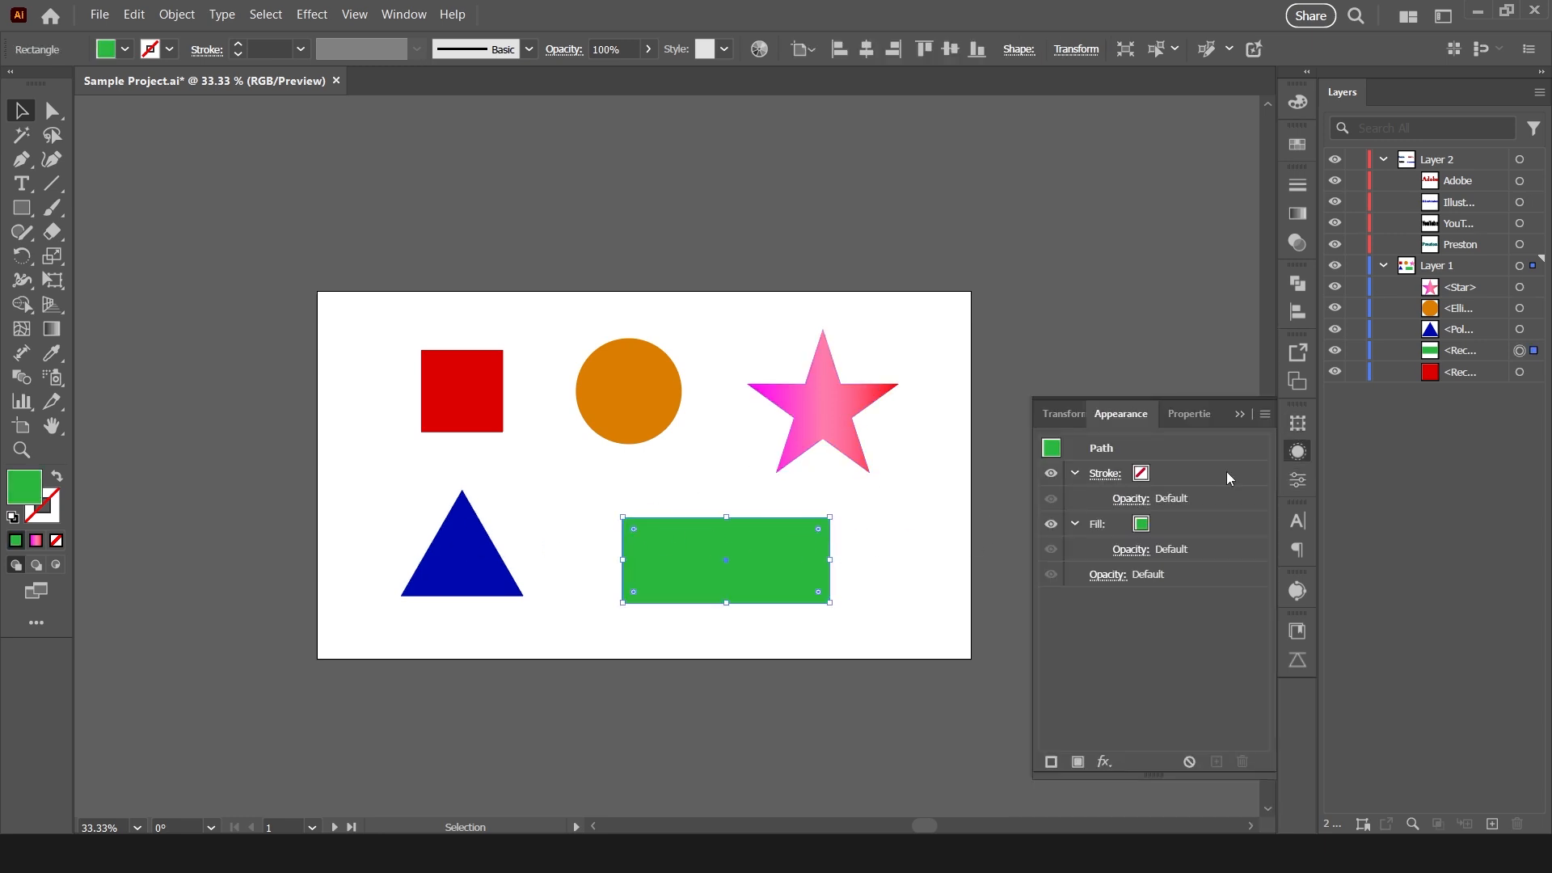
{"action": "left_click", "coordinate": [1299, 423]}
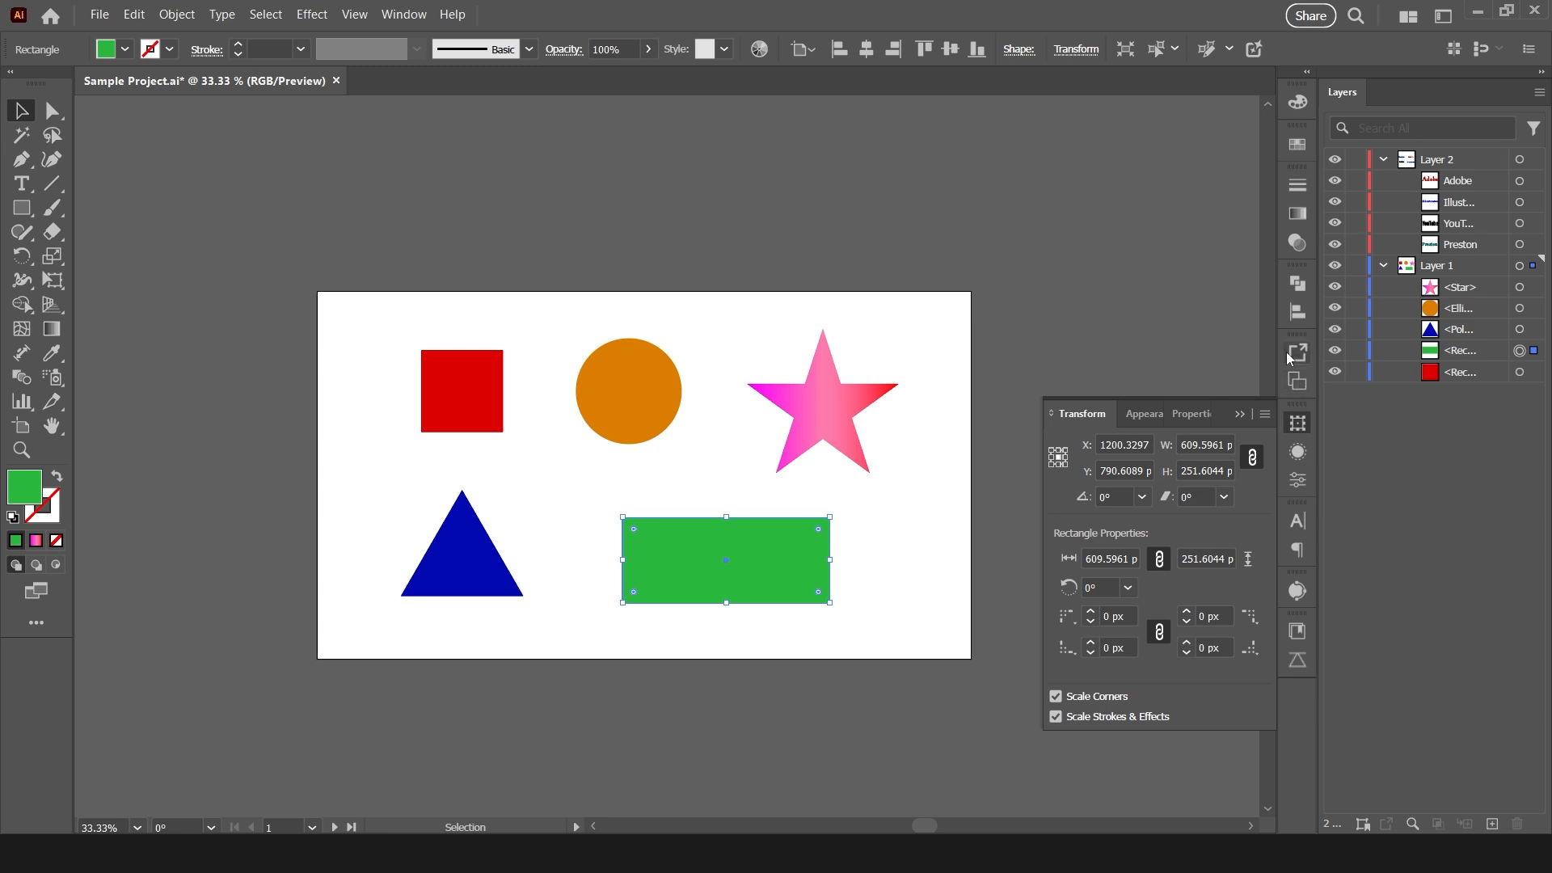
- Align the red square, orange circle and star to their common vertical centre, and clear the selection
{"action": "left_click", "coordinate": [1294, 320]}
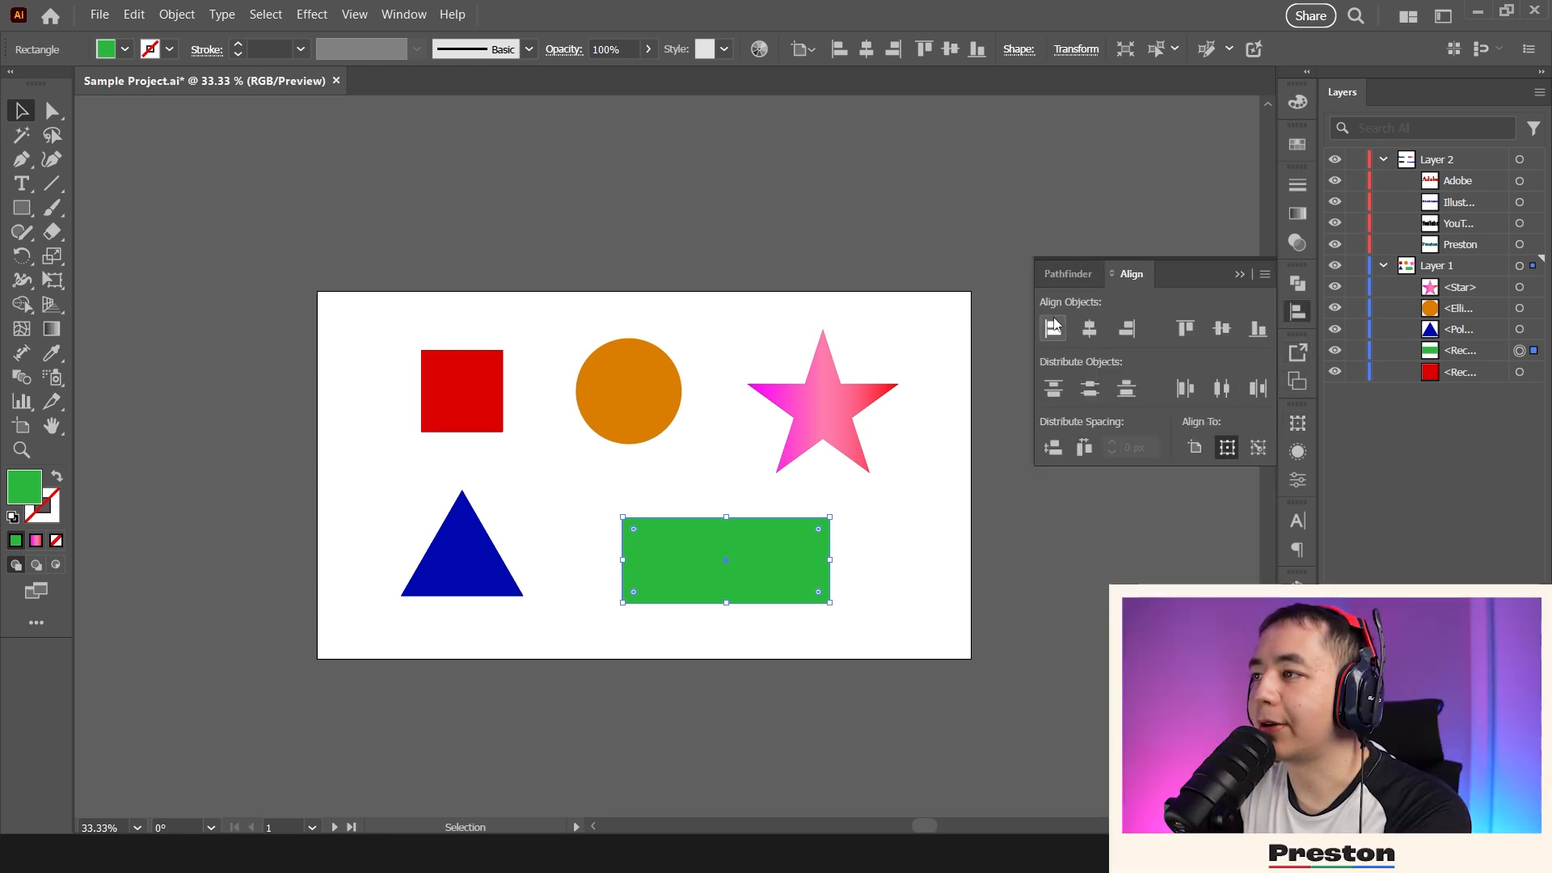
{"action": "left_click_drag", "start_coordinate": [900, 308], "coordinate": [381, 388]}
{"action": "left_click", "coordinate": [951, 49]}
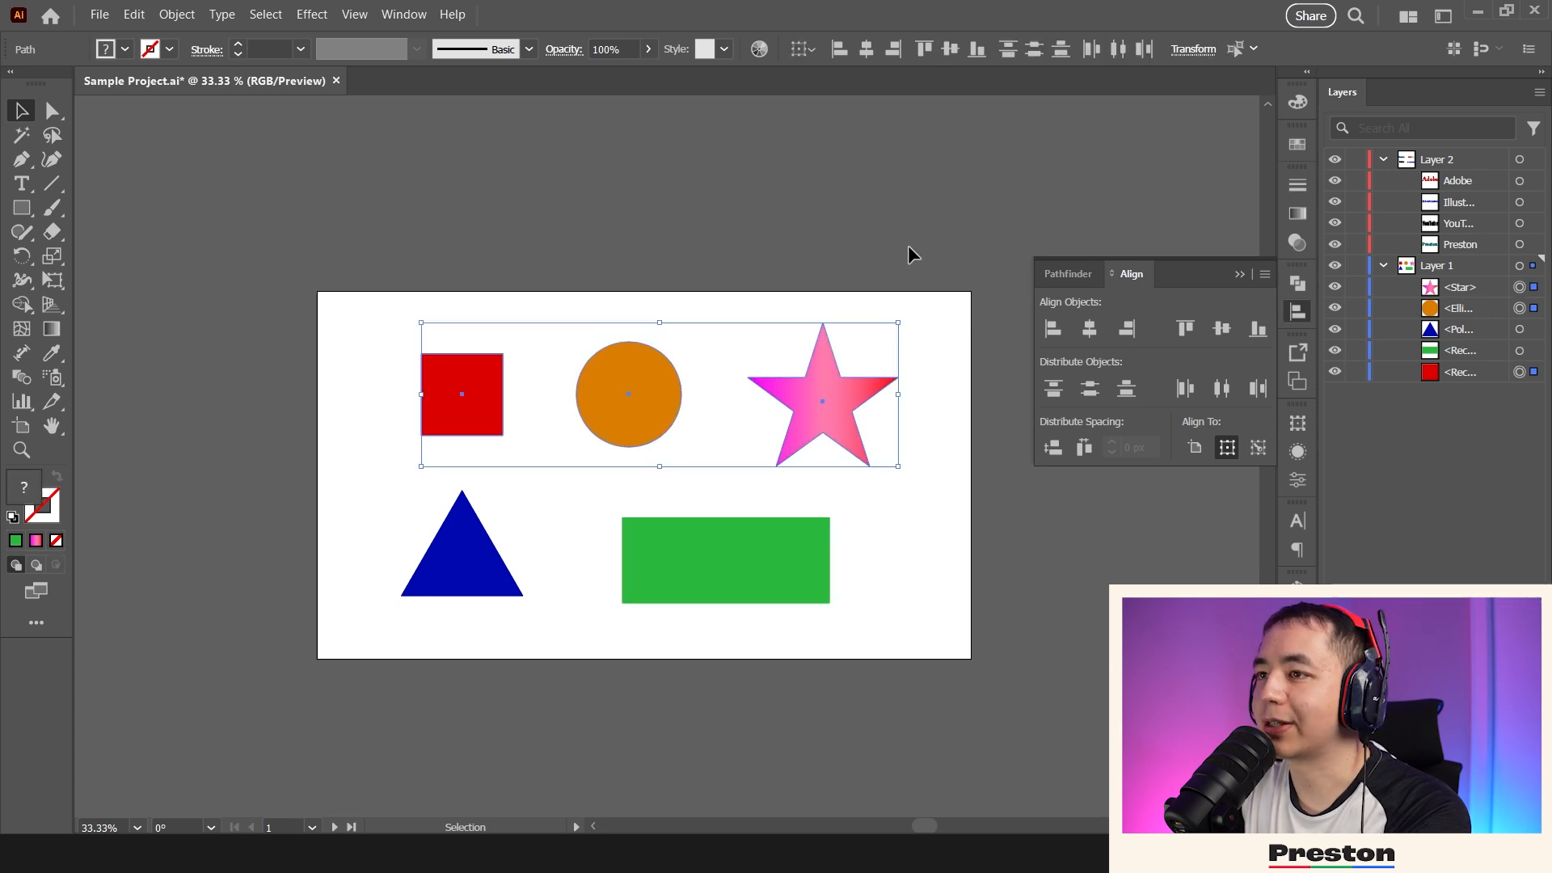
{"action": "left_click", "coordinate": [909, 246]}
- Review the available Pathfinder, transparency, gradient, stroke, swatch and color options, and collapse them when finished
{"action": "left_click", "coordinate": [1301, 284]}
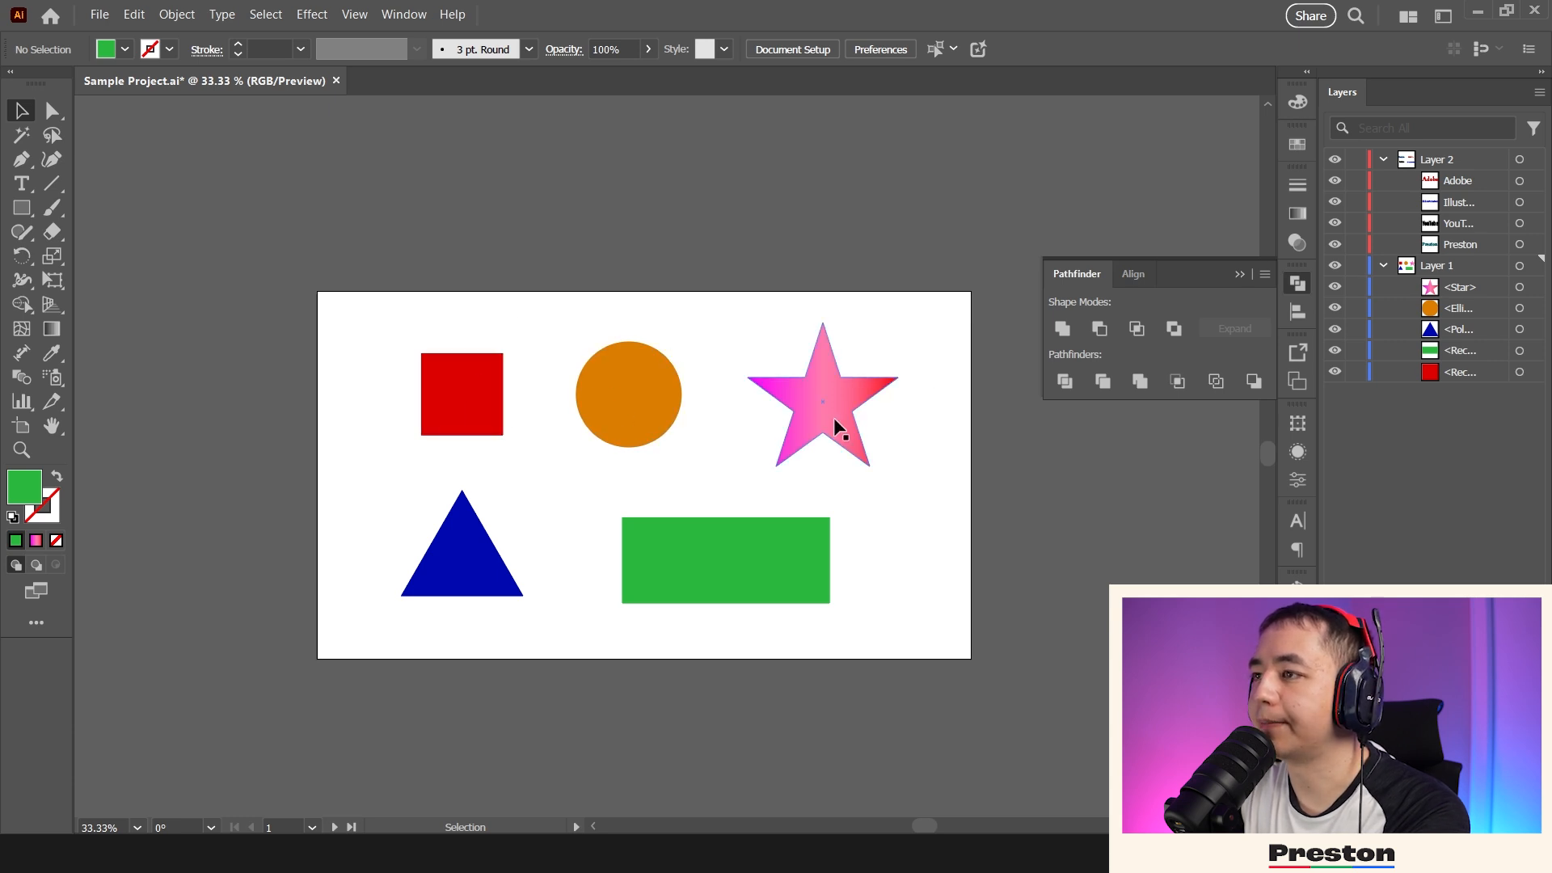
{"action": "left_click", "coordinate": [1293, 244]}
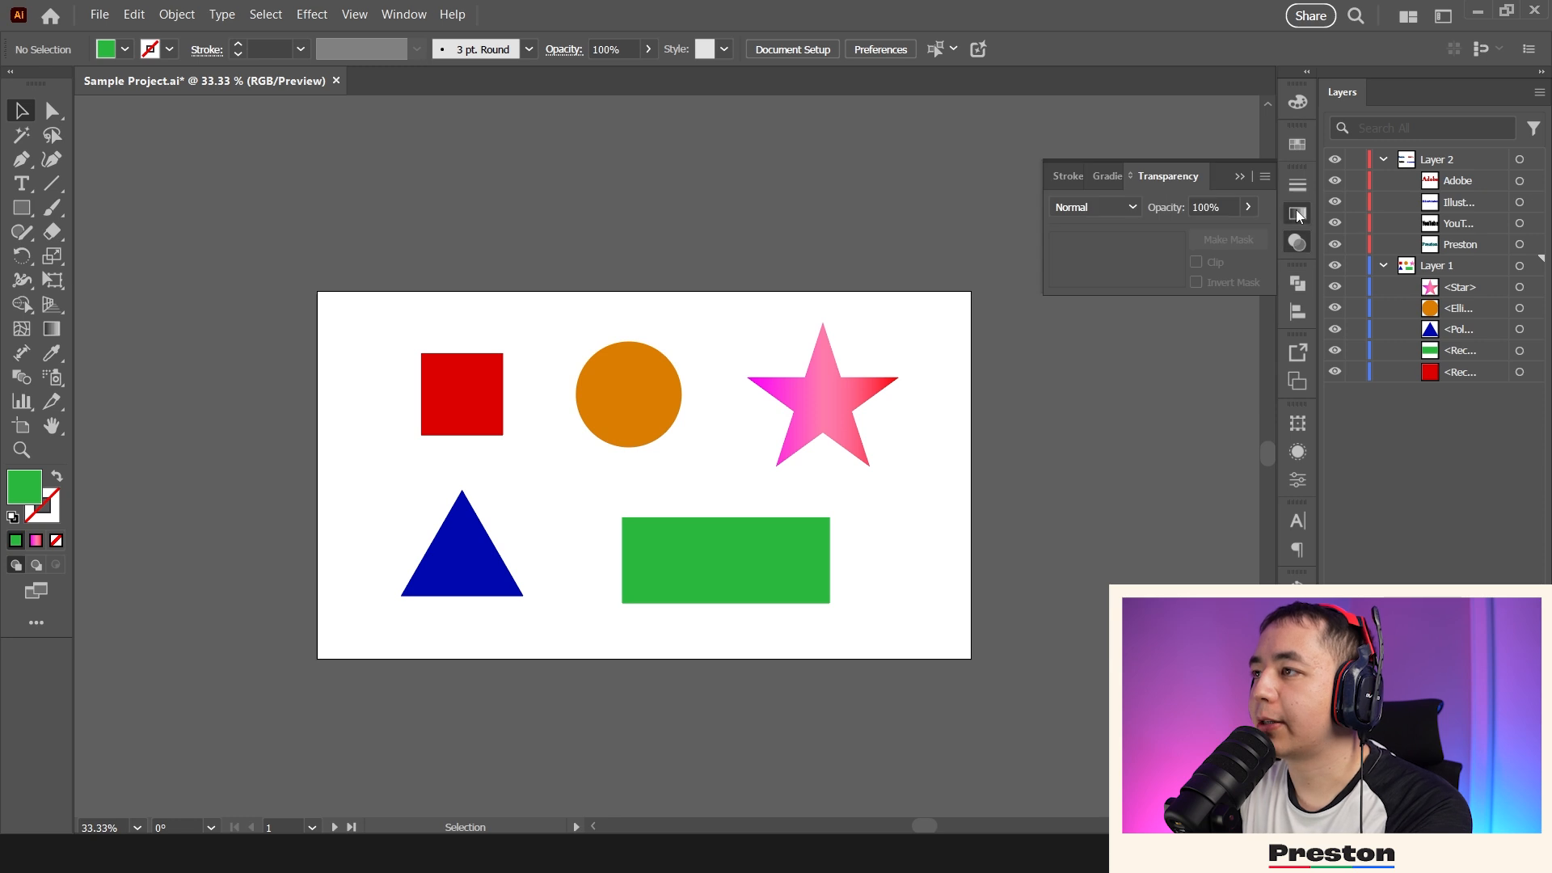
{"action": "left_click", "coordinate": [1296, 214]}
{"action": "left_click", "coordinate": [1303, 187]}
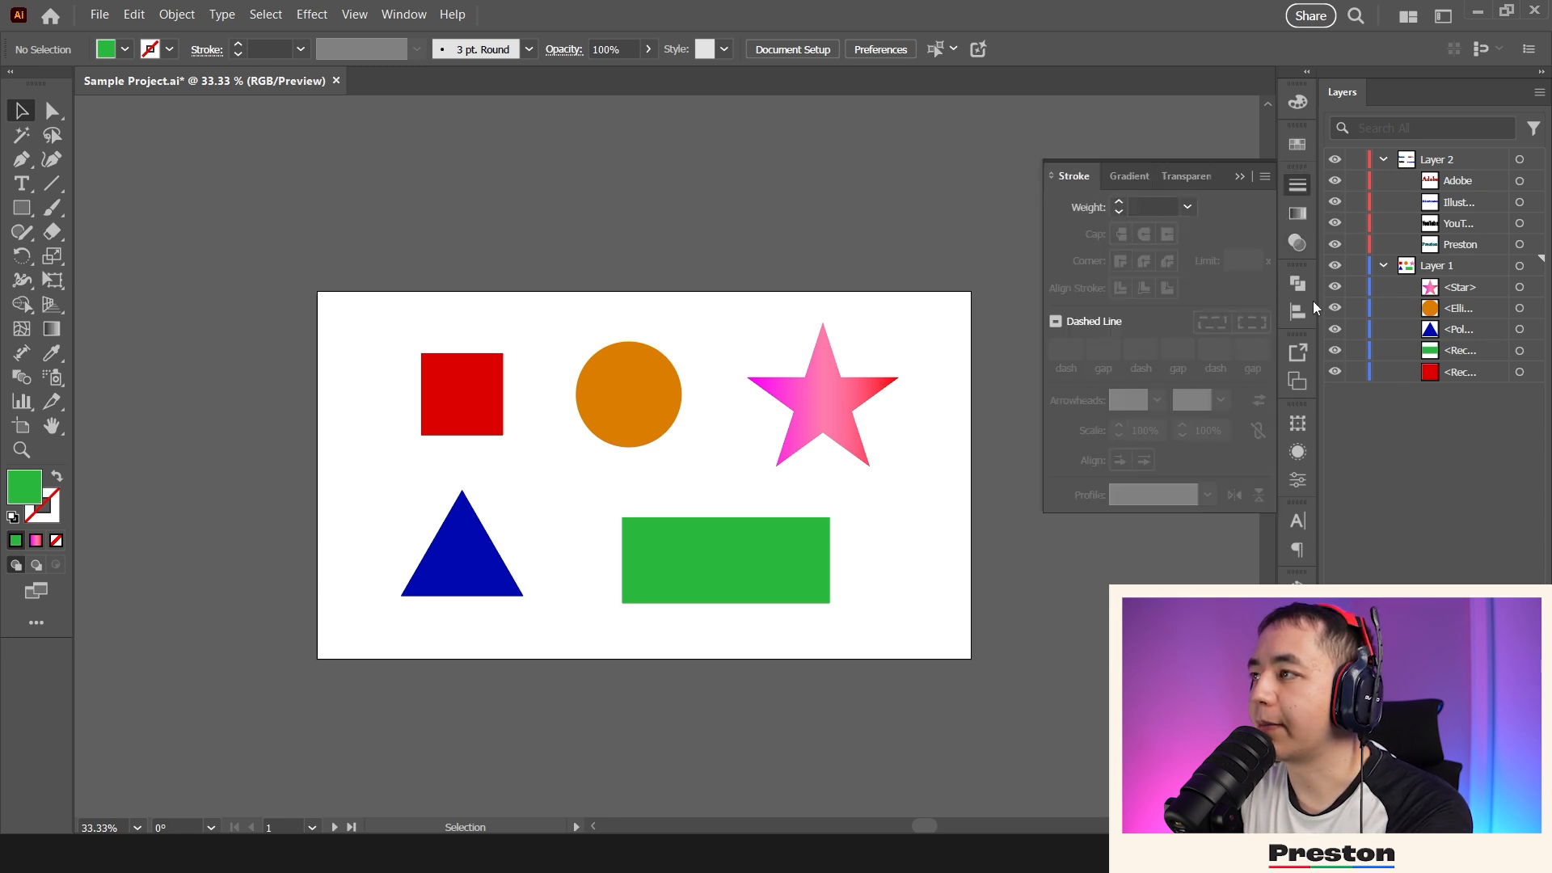
{"action": "left_click", "coordinate": [1301, 142]}
{"action": "left_click", "coordinate": [1298, 100]}
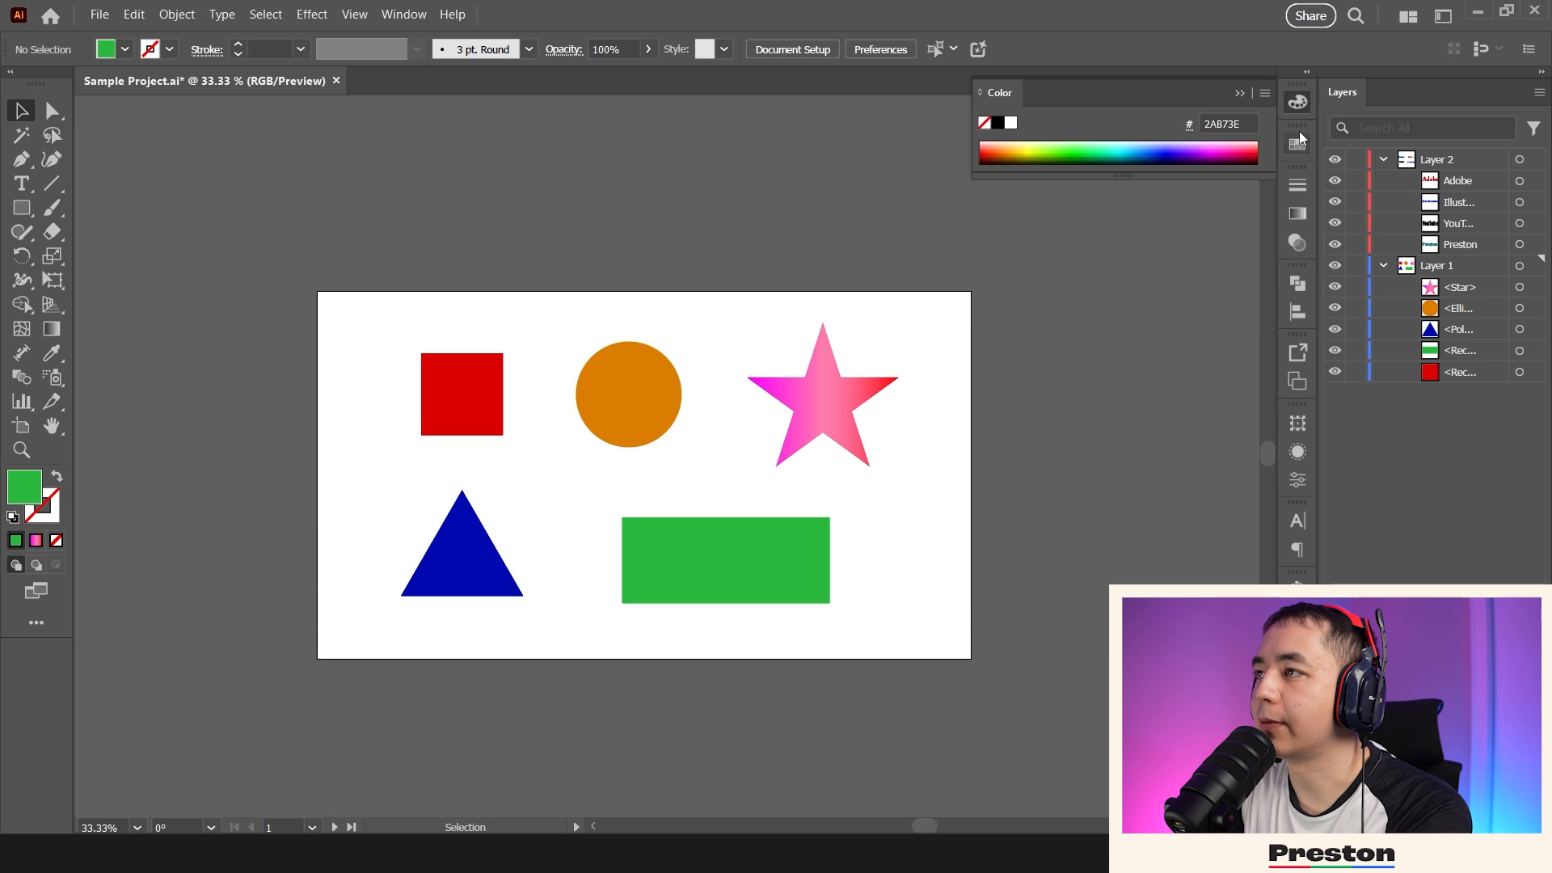
{"action": "left_click", "coordinate": [1238, 94]}
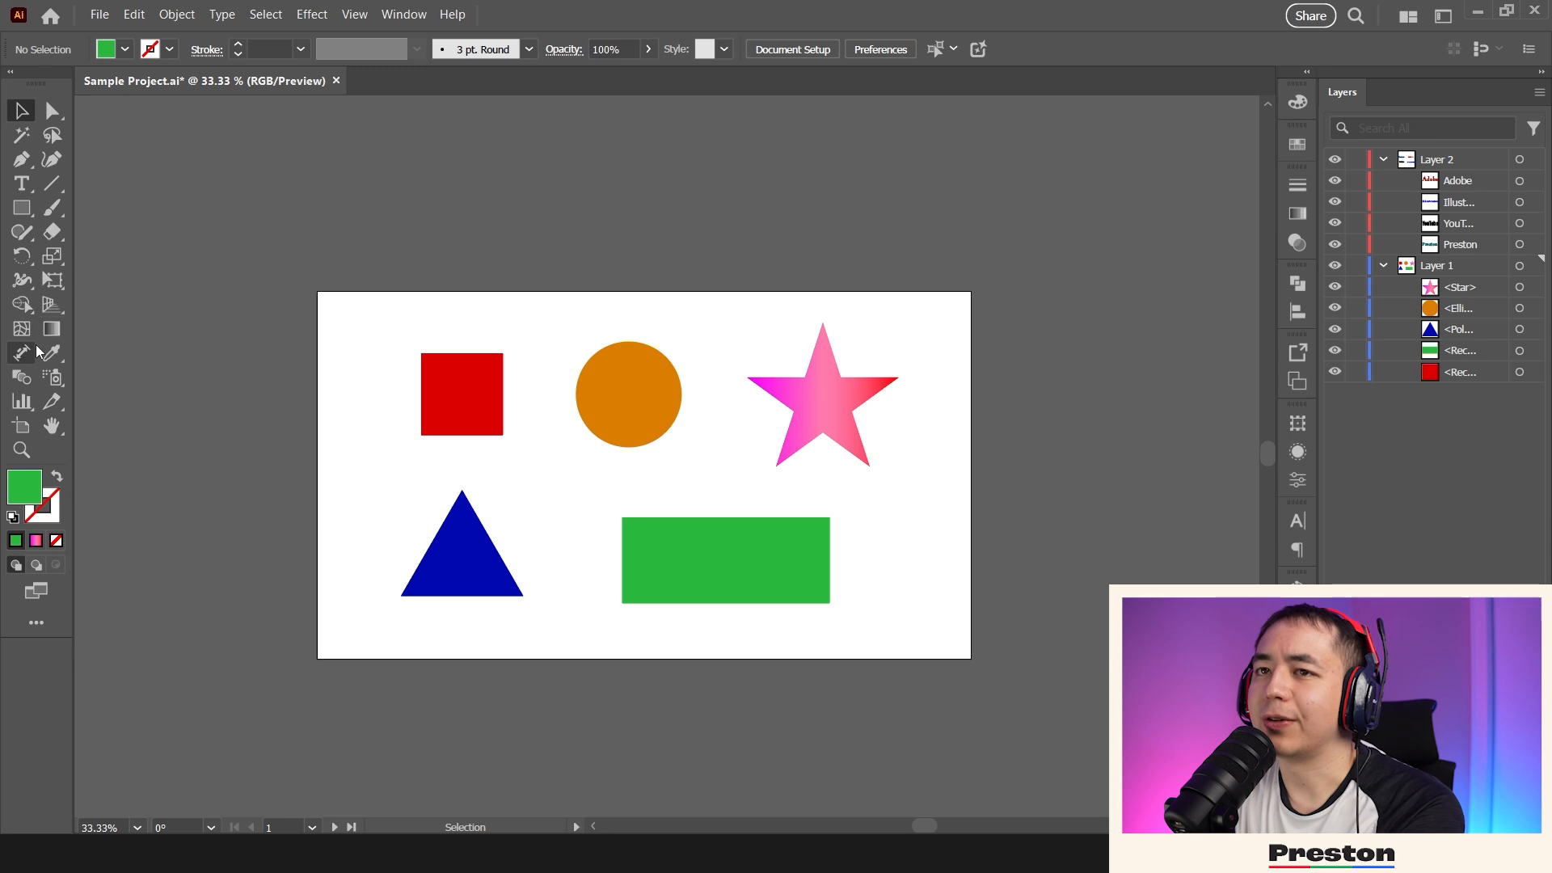
- Look over the shape tools grouped with the Rectangle tool and return to the Selection tool
{"action": "left_click", "coordinate": [27, 209]}
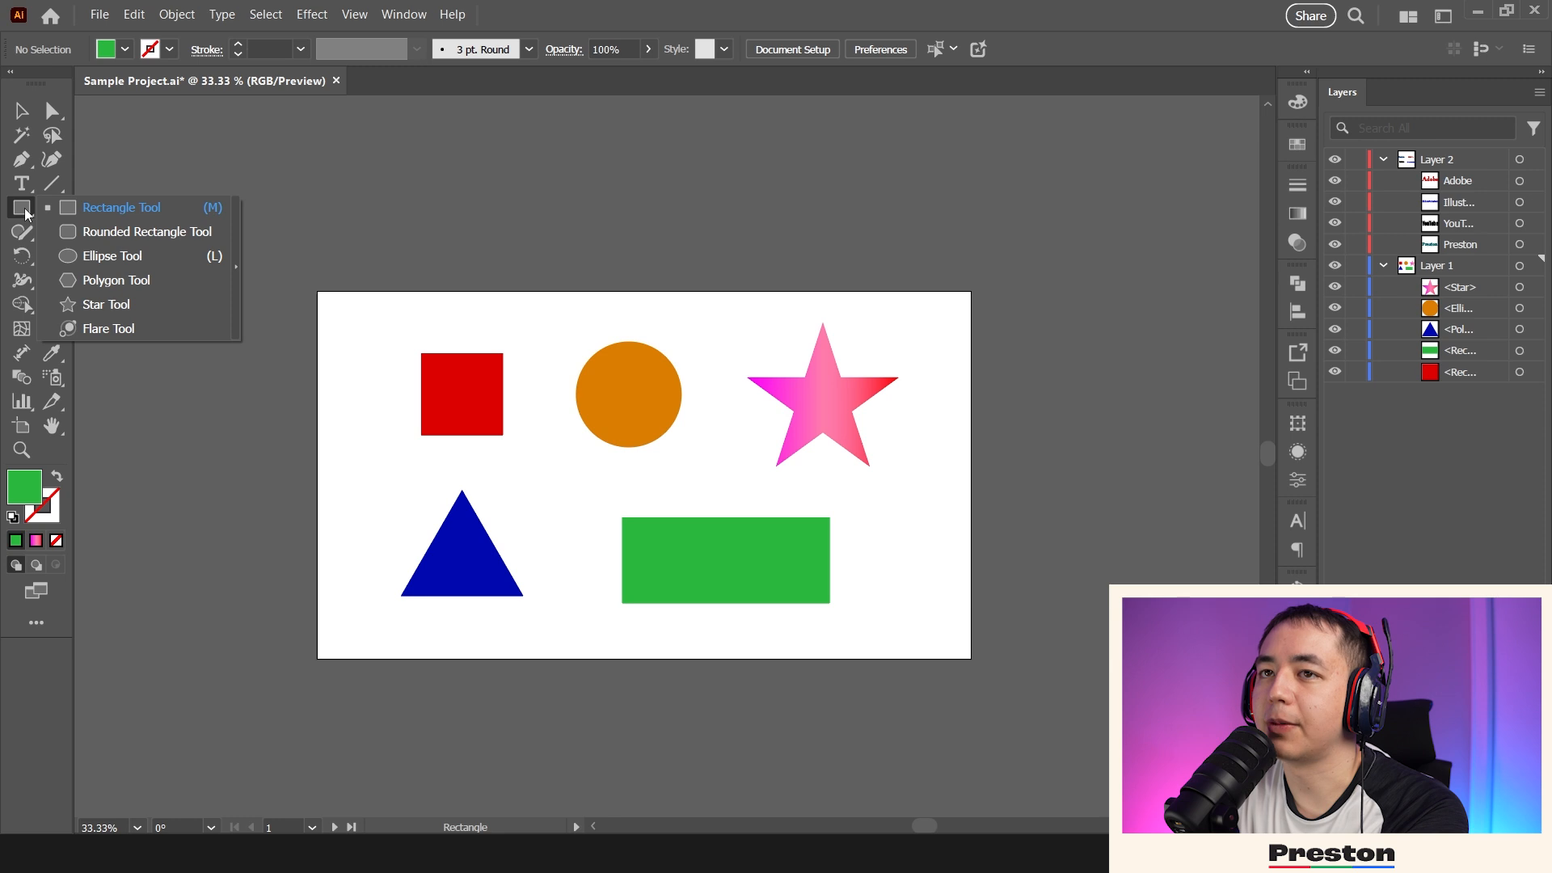
{"action": "left_click", "coordinate": [26, 212]}
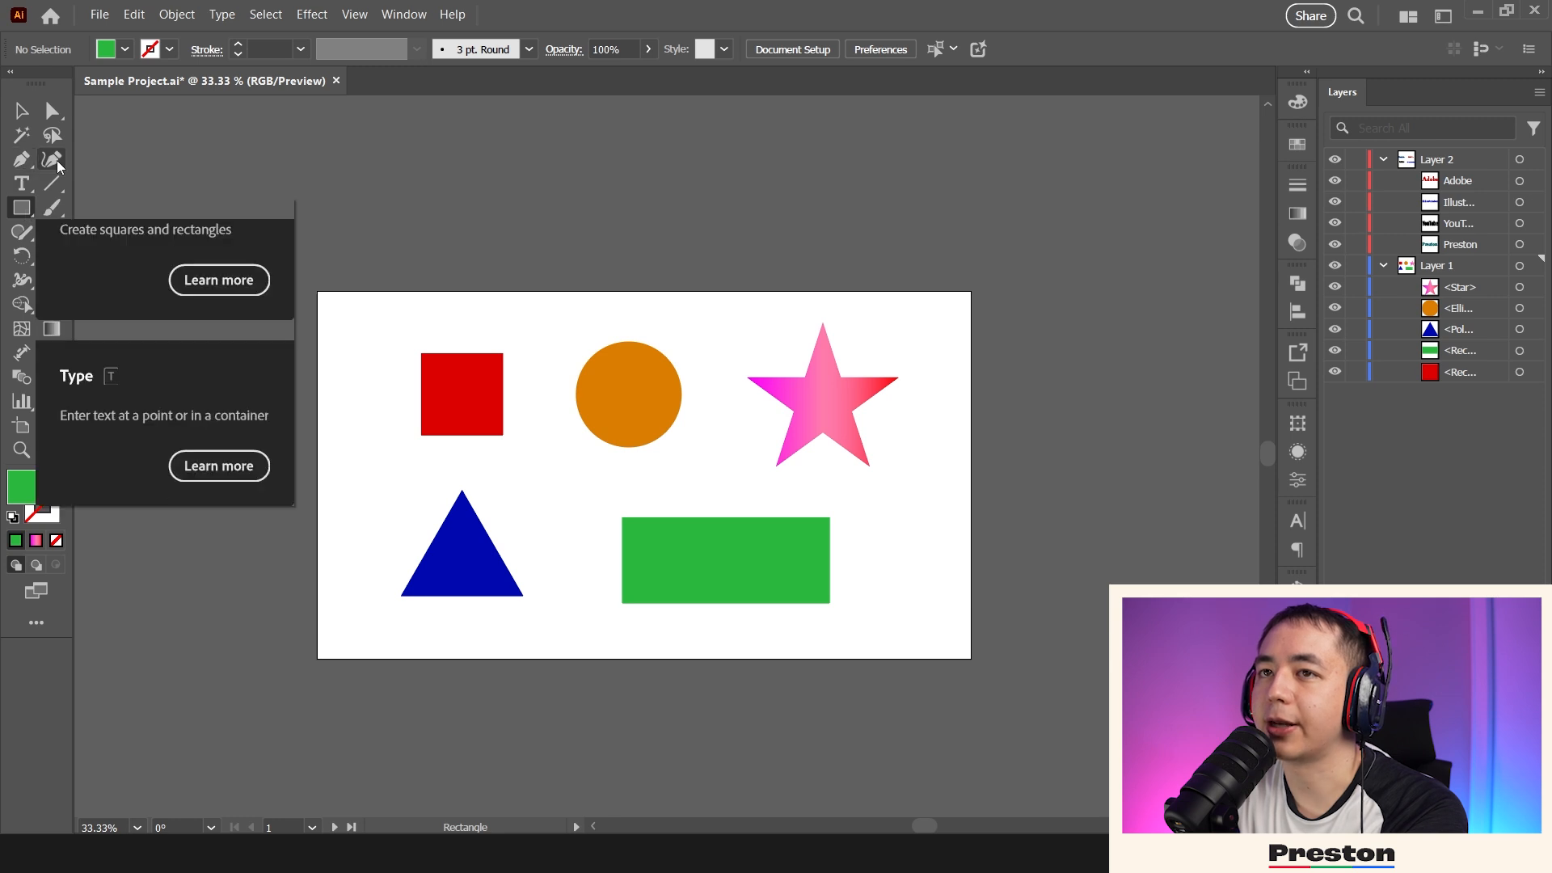
{"action": "left_click", "coordinate": [21, 111]}
- Group the red square, orange circle and star into one object
{"action": "key", "text": "ctrl+="}
{"action": "mouse_move", "coordinate": [419, 345]}
{"action": "left_mouse_down"}
{"action": "mouse_move", "coordinate": [396, 352]}
{"action": "mouse_move", "coordinate": [413, 350]}
{"action": "left_mouse_up"}
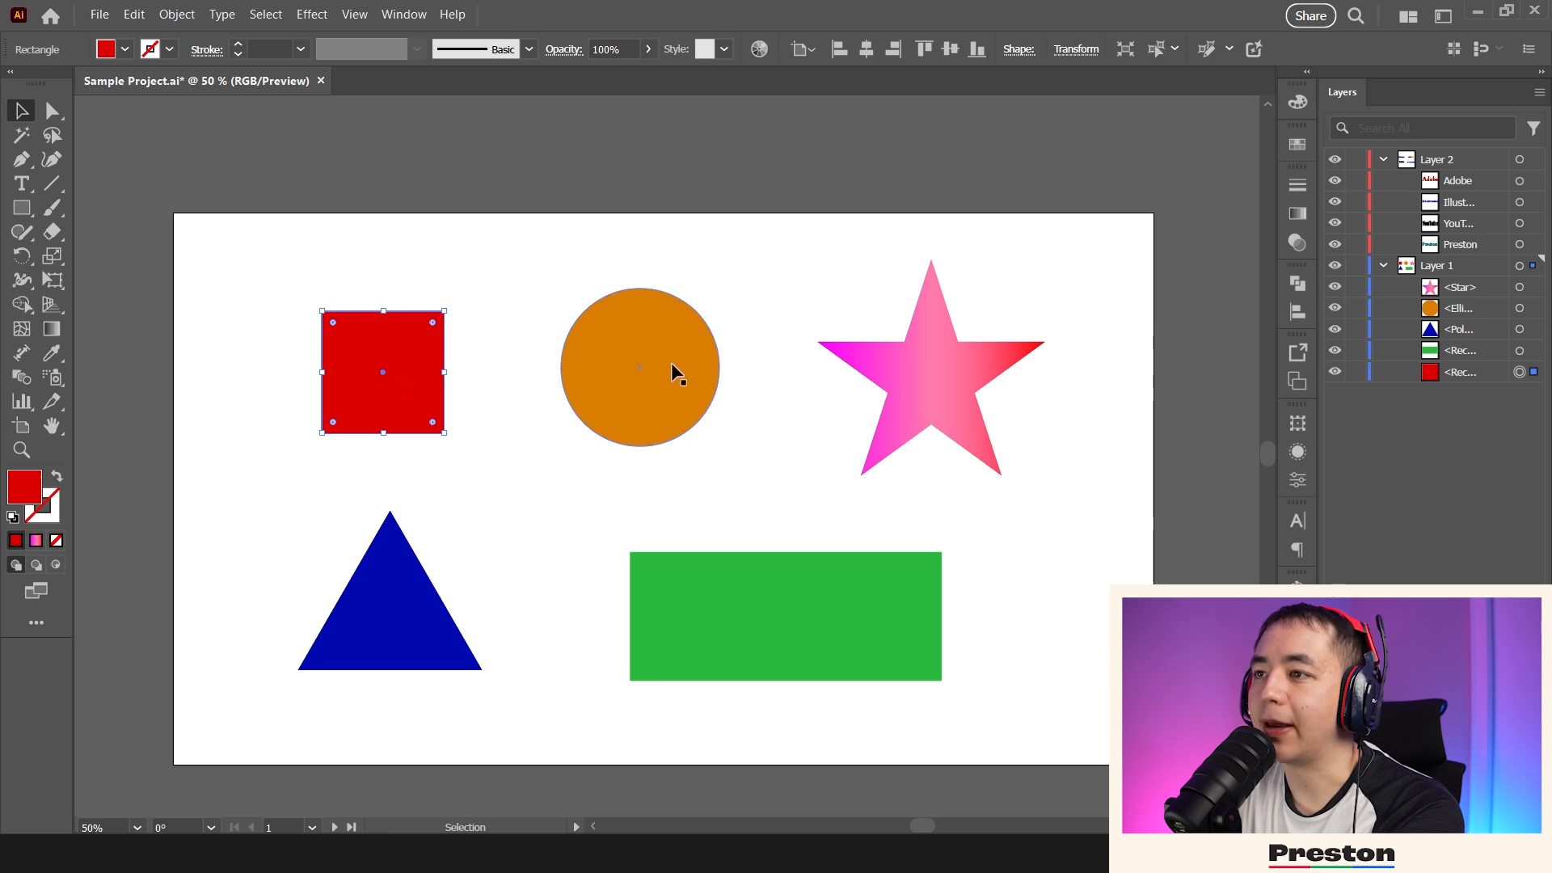
{"action": "left_click_drag", "start_coordinate": [1068, 459], "coordinate": [253, 293]}
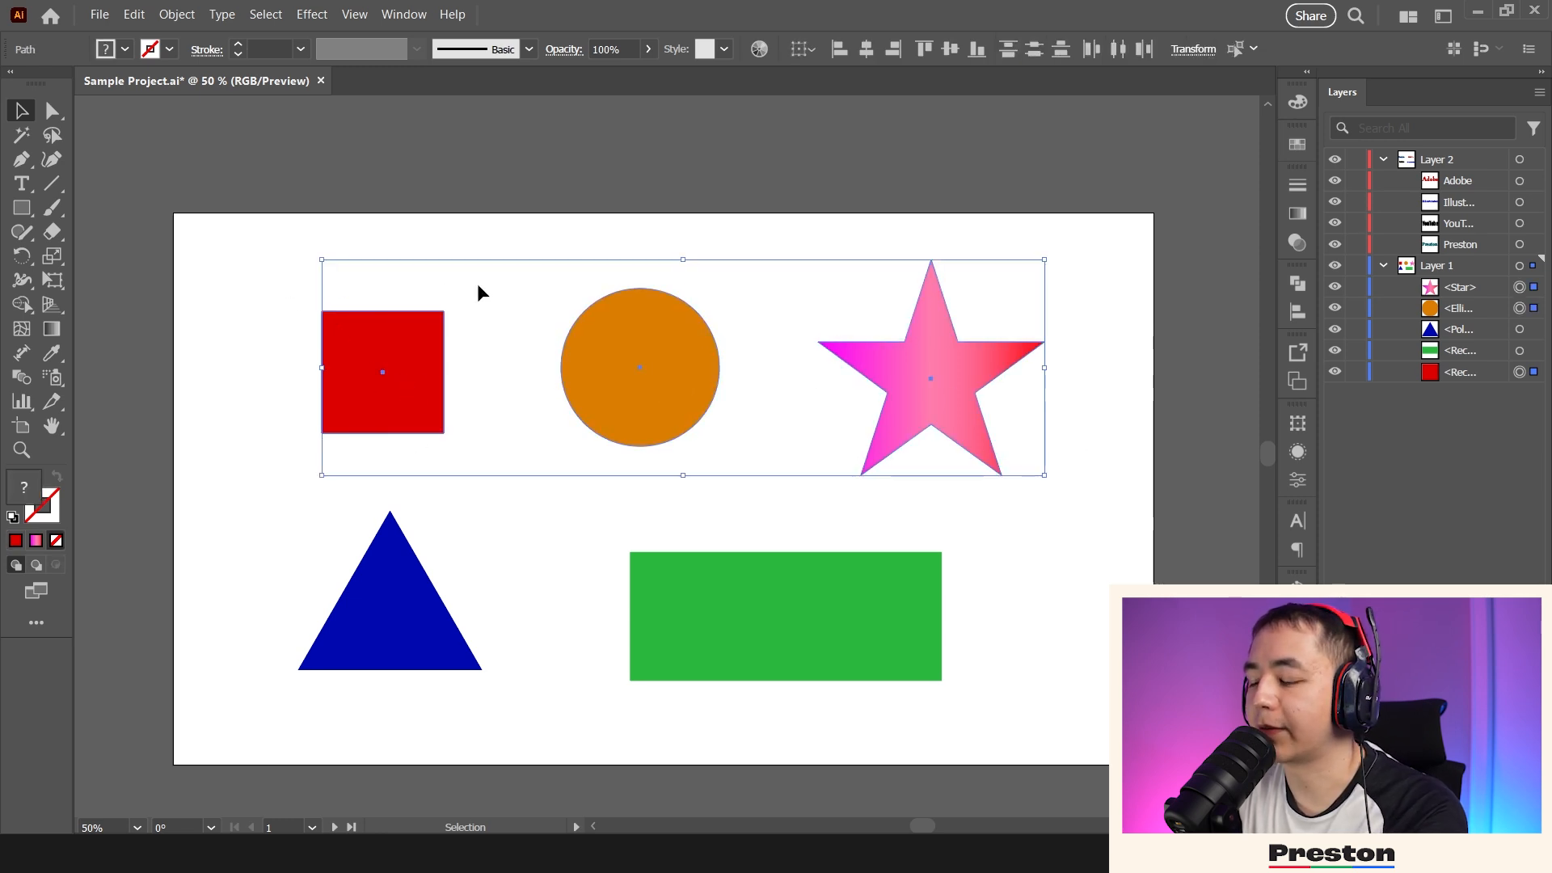
{"action": "key", "text": "ctrl+g"}
- Try moving the grouped square, circle and star together, undo the move and clear the selection
{"action": "left_click", "coordinate": [558, 218]}
{"action": "left_click_drag", "start_coordinate": [371, 392], "coordinate": [347, 346]}
{"action": "key", "text": "ctrl+z"}
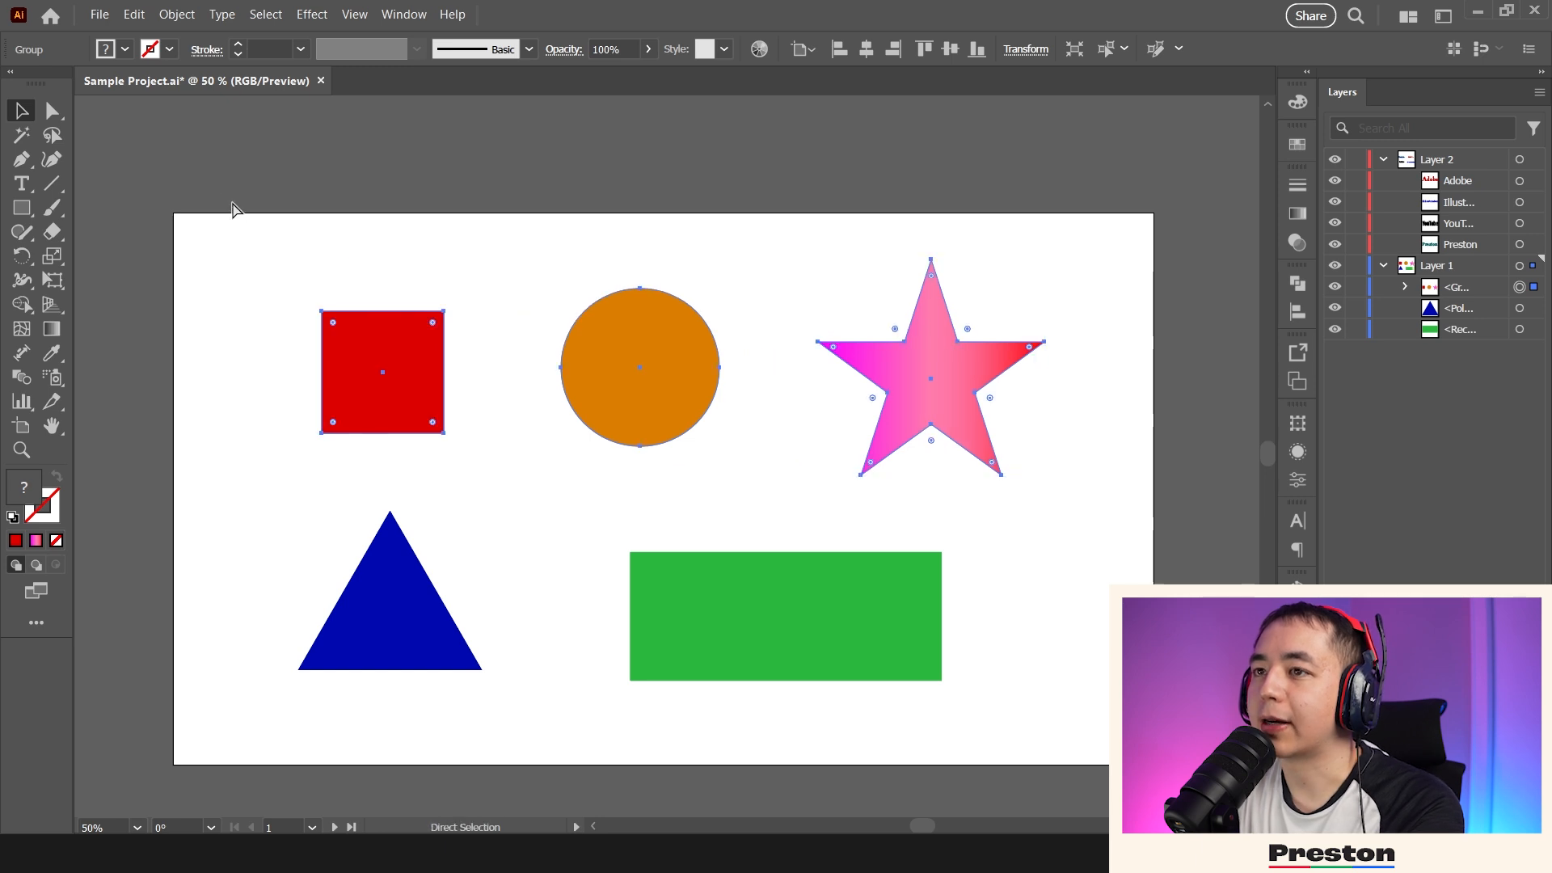
{"action": "right_click", "coordinate": [380, 355]}
{"action": "left_click", "coordinate": [104, 146]}
- Try reshaping the red square by moving its upper-right anchor point with Direct Selection, undoing each change
{"action": "left_click", "coordinate": [51, 111]}
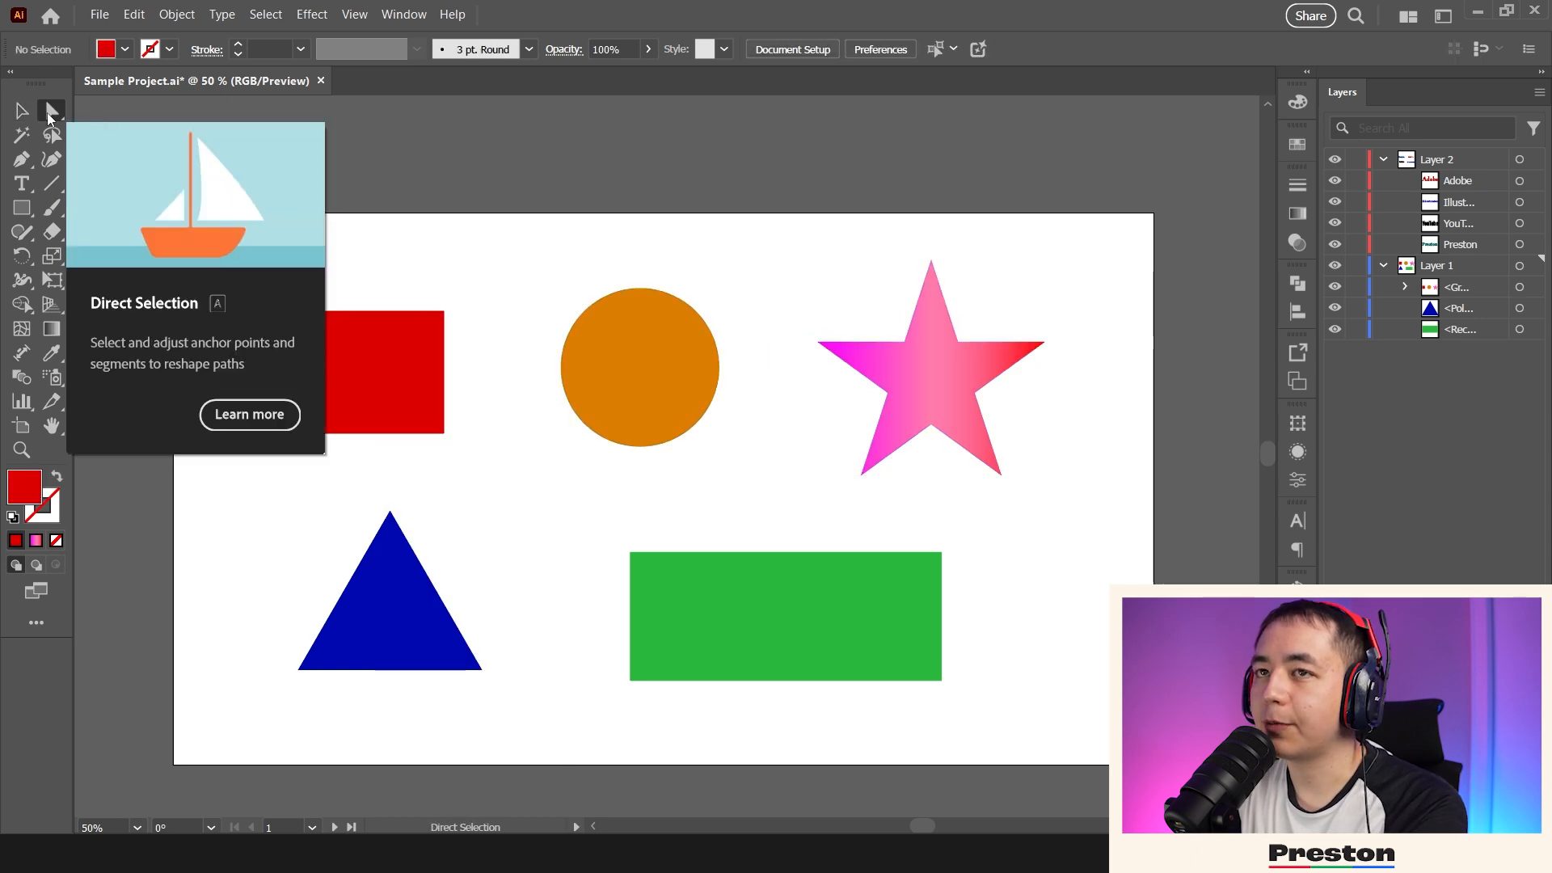
{"action": "left_click", "coordinate": [404, 372]}
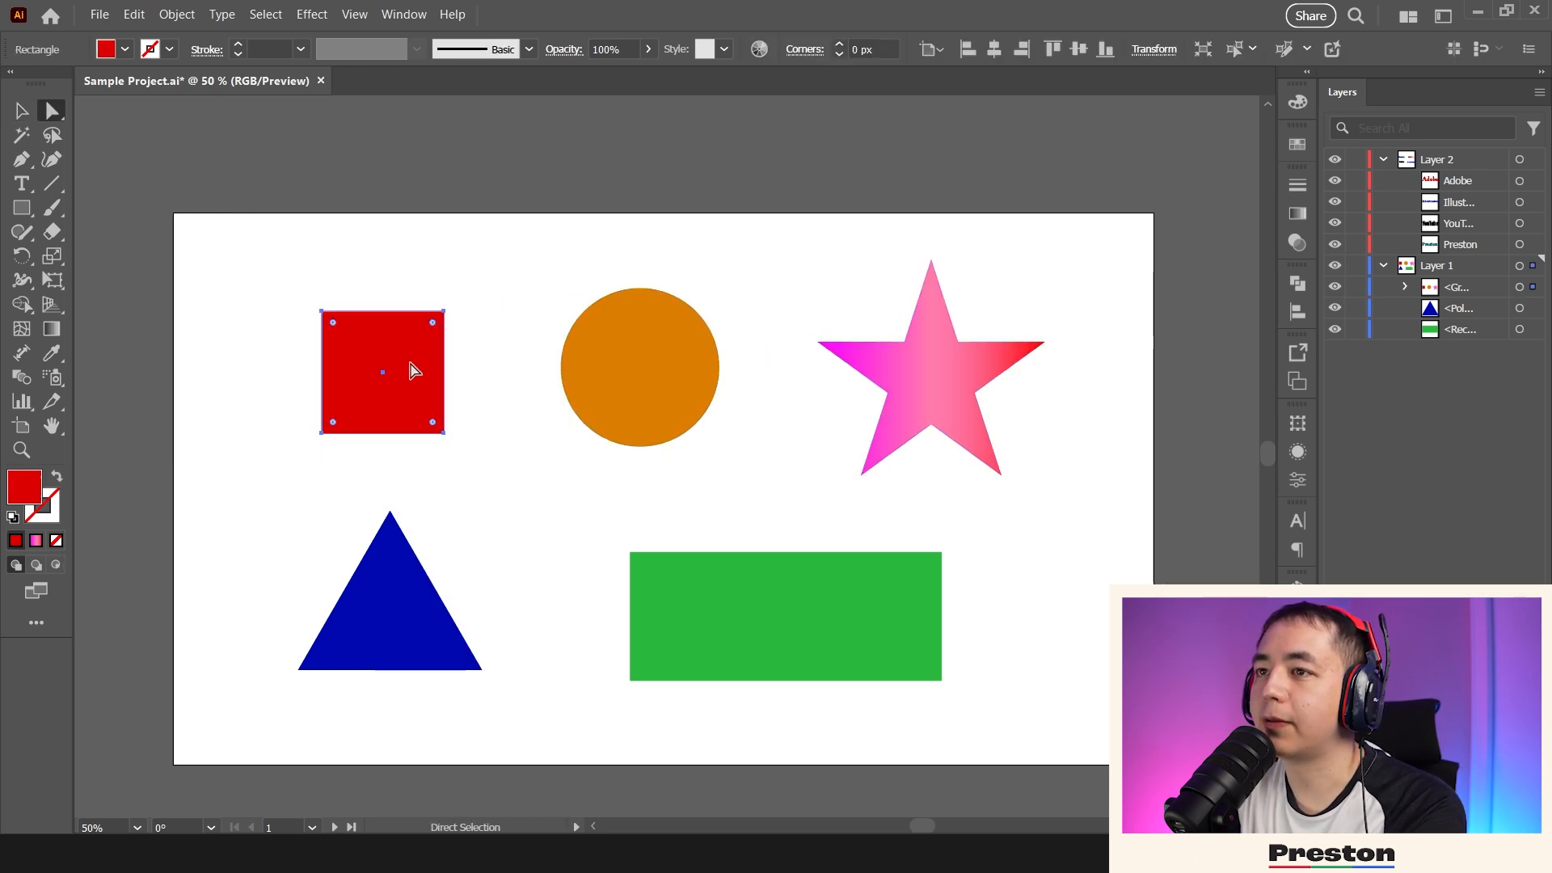
{"action": "mouse_move", "coordinate": [444, 312]}
{"action": "left_mouse_down"}
{"action": "mouse_move", "coordinate": [381, 365]}
{"action": "mouse_move", "coordinate": [450, 313]}
{"action": "mouse_move", "coordinate": [427, 338]}
{"action": "left_mouse_up"}
{"action": "key", "text": "ctrl+z"}
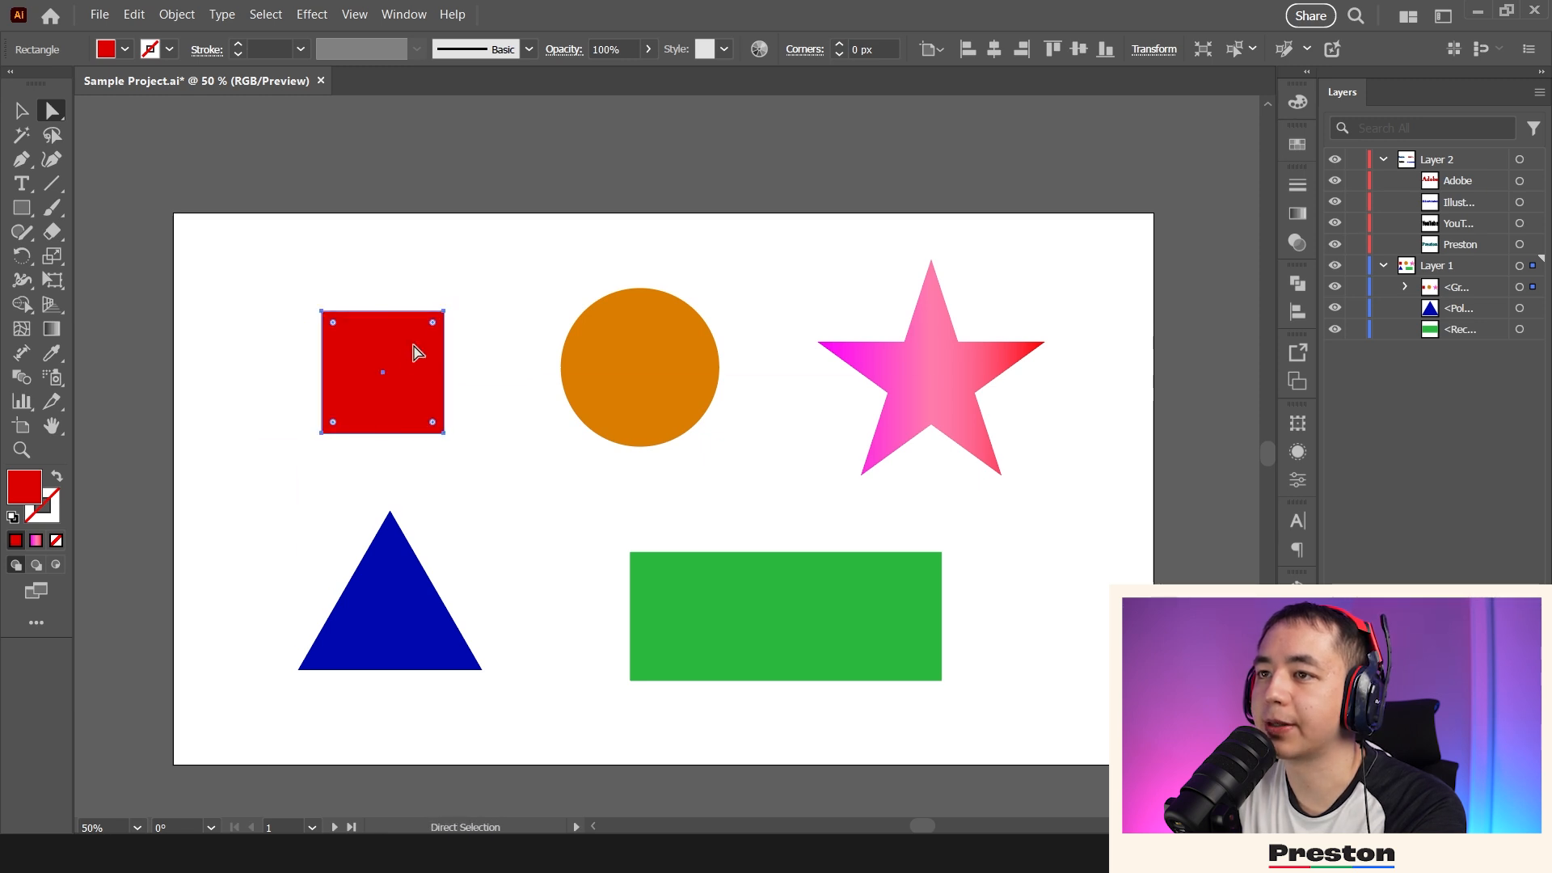
{"action": "key", "text": "ctrl+="}
{"action": "key", "text": "ctrl+="}
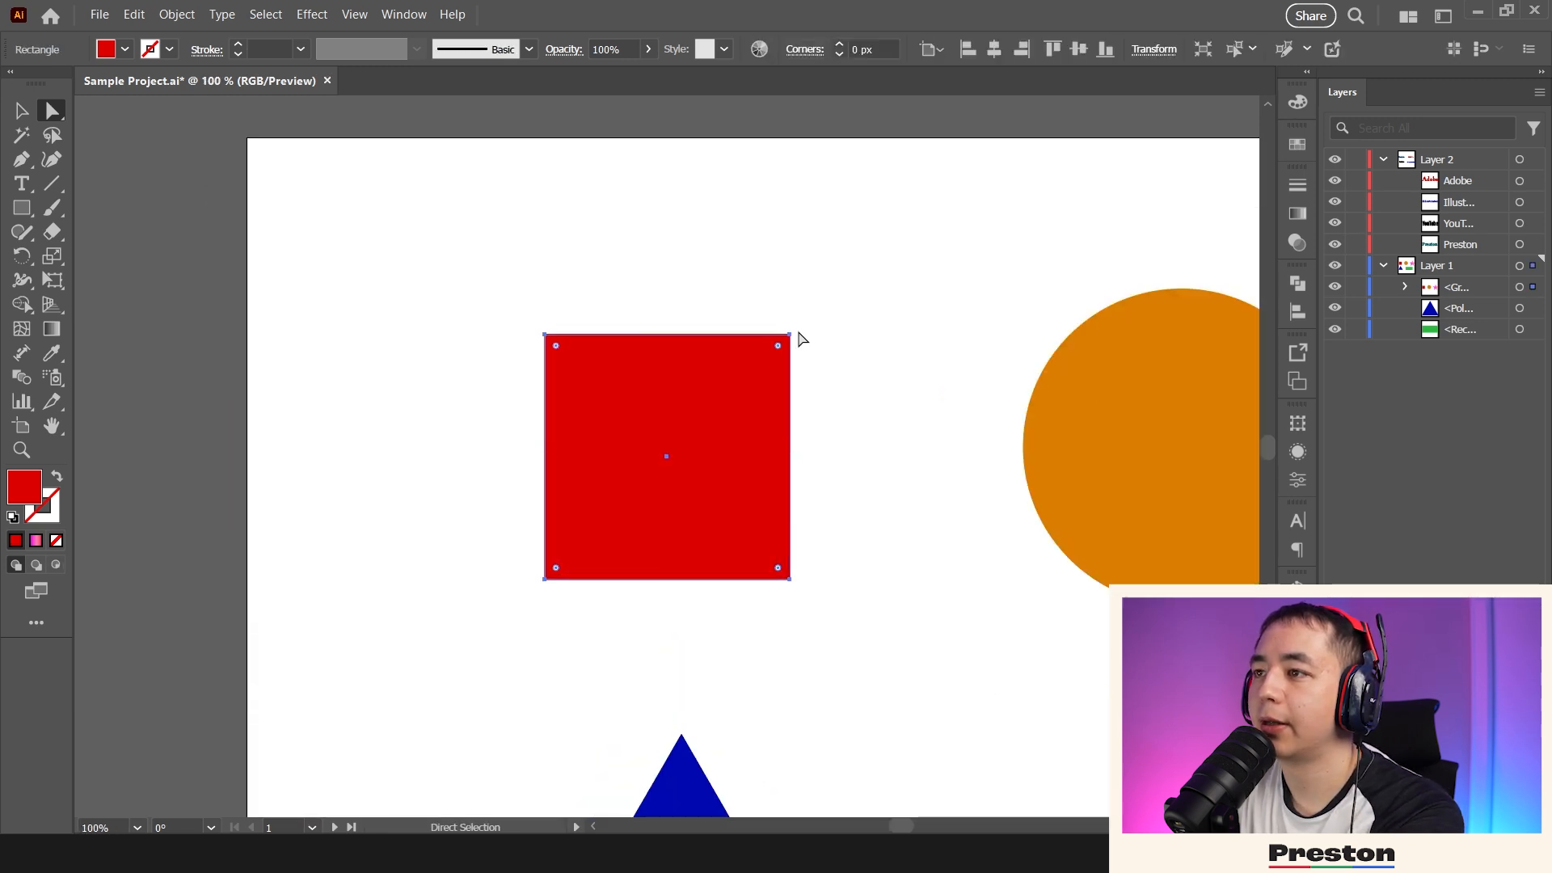
{"action": "left_click_drag", "start_coordinate": [789, 335], "coordinate": [873, 300]}
{"action": "key", "text": "ctrl+z"}
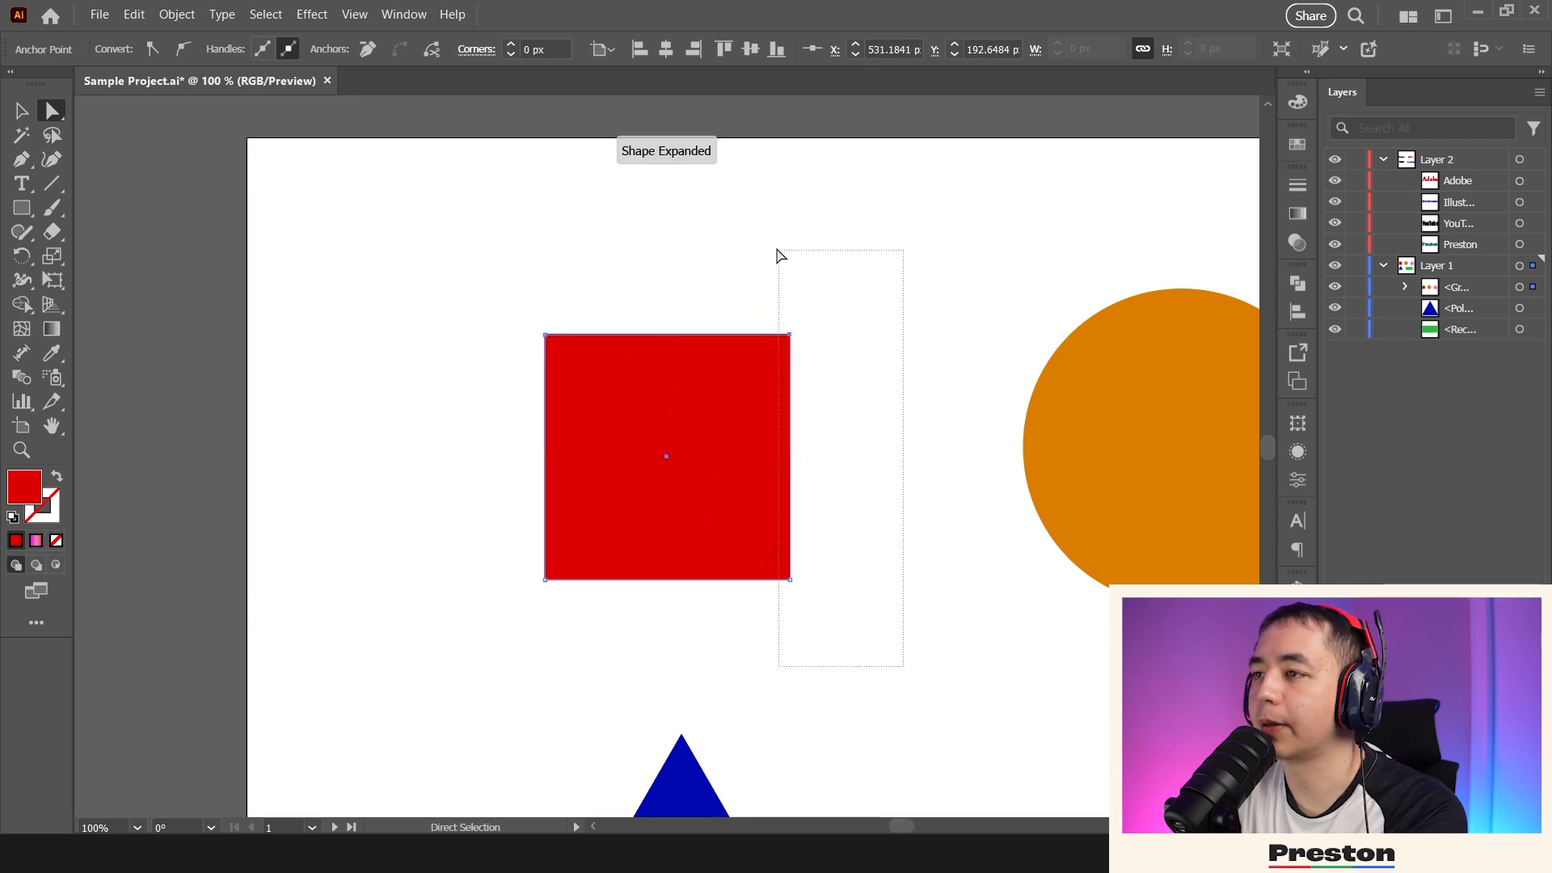
- Try moving and scaling the red square's two right-side anchor points together, undoing each change
{"action": "left_click_drag", "start_coordinate": [791, 335], "coordinate": [879, 501]}
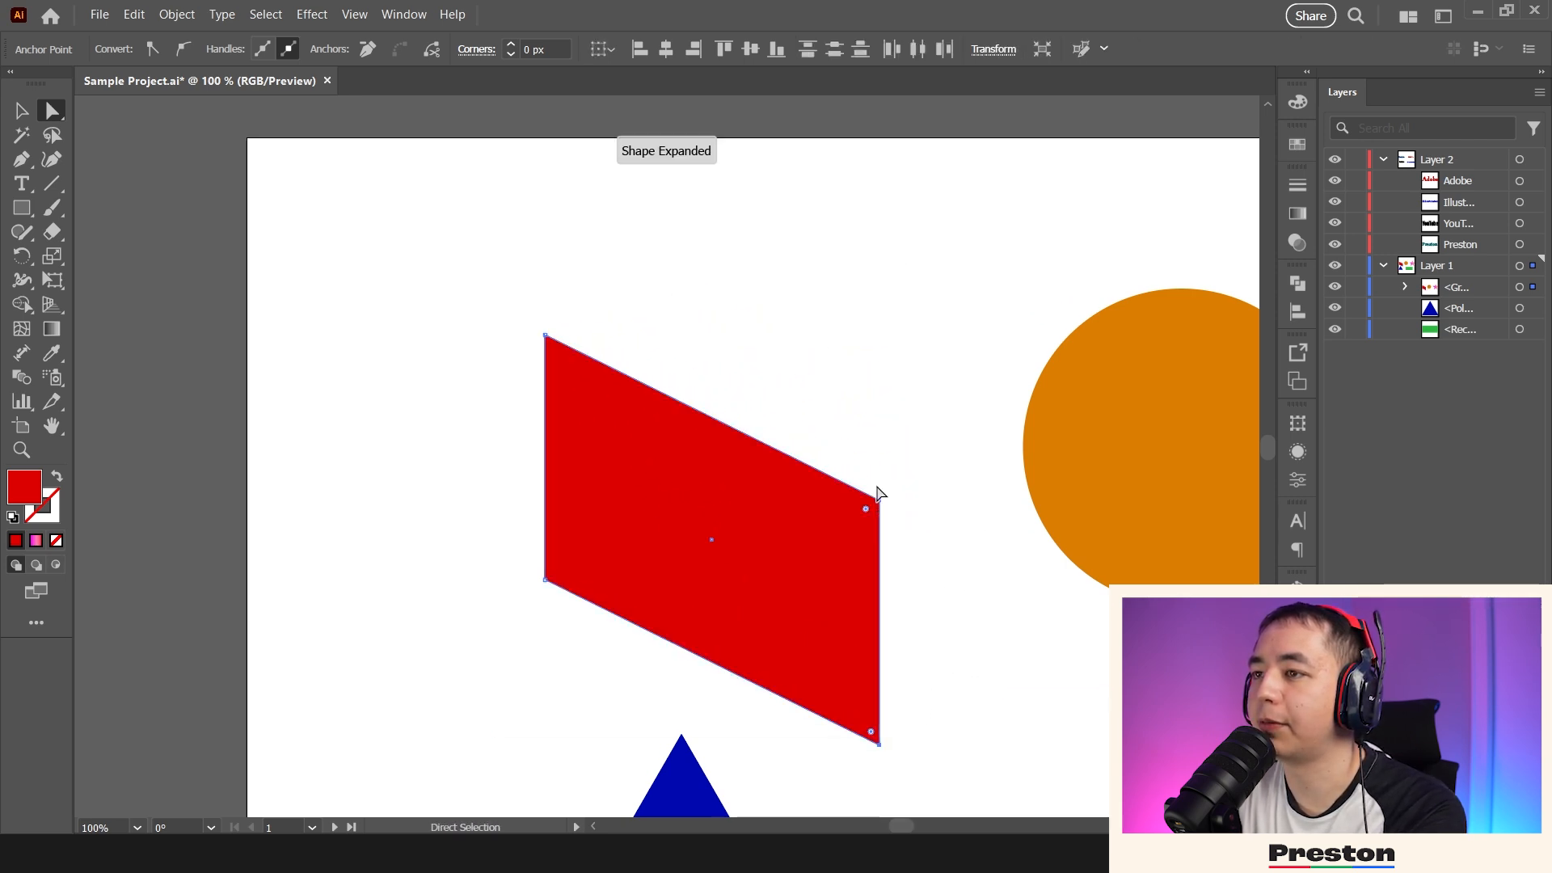
{"action": "key", "text": "ctrl+z"}
{"action": "key", "text": "s"}
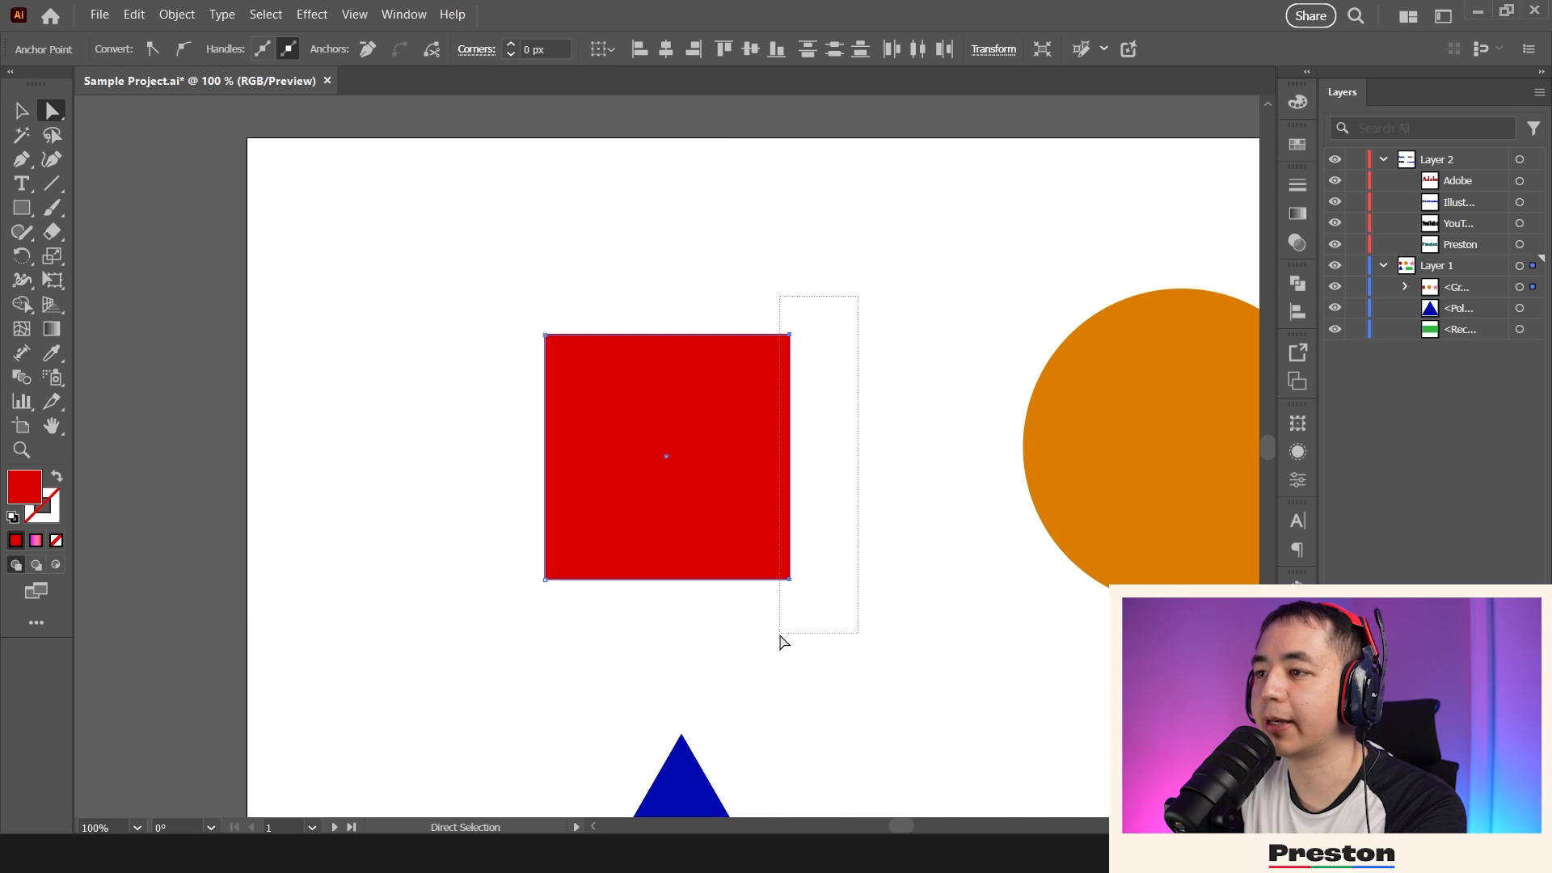
{"action": "left_click_drag", "start_coordinate": [789, 579], "coordinate": [789, 636]}
{"action": "key", "text": "ctrl+z"}
{"action": "key", "text": "ctrl+minus"}
- Try moving only the orange circle within its group using Direct Selection, and undo the move
{"action": "key", "text": "a"}
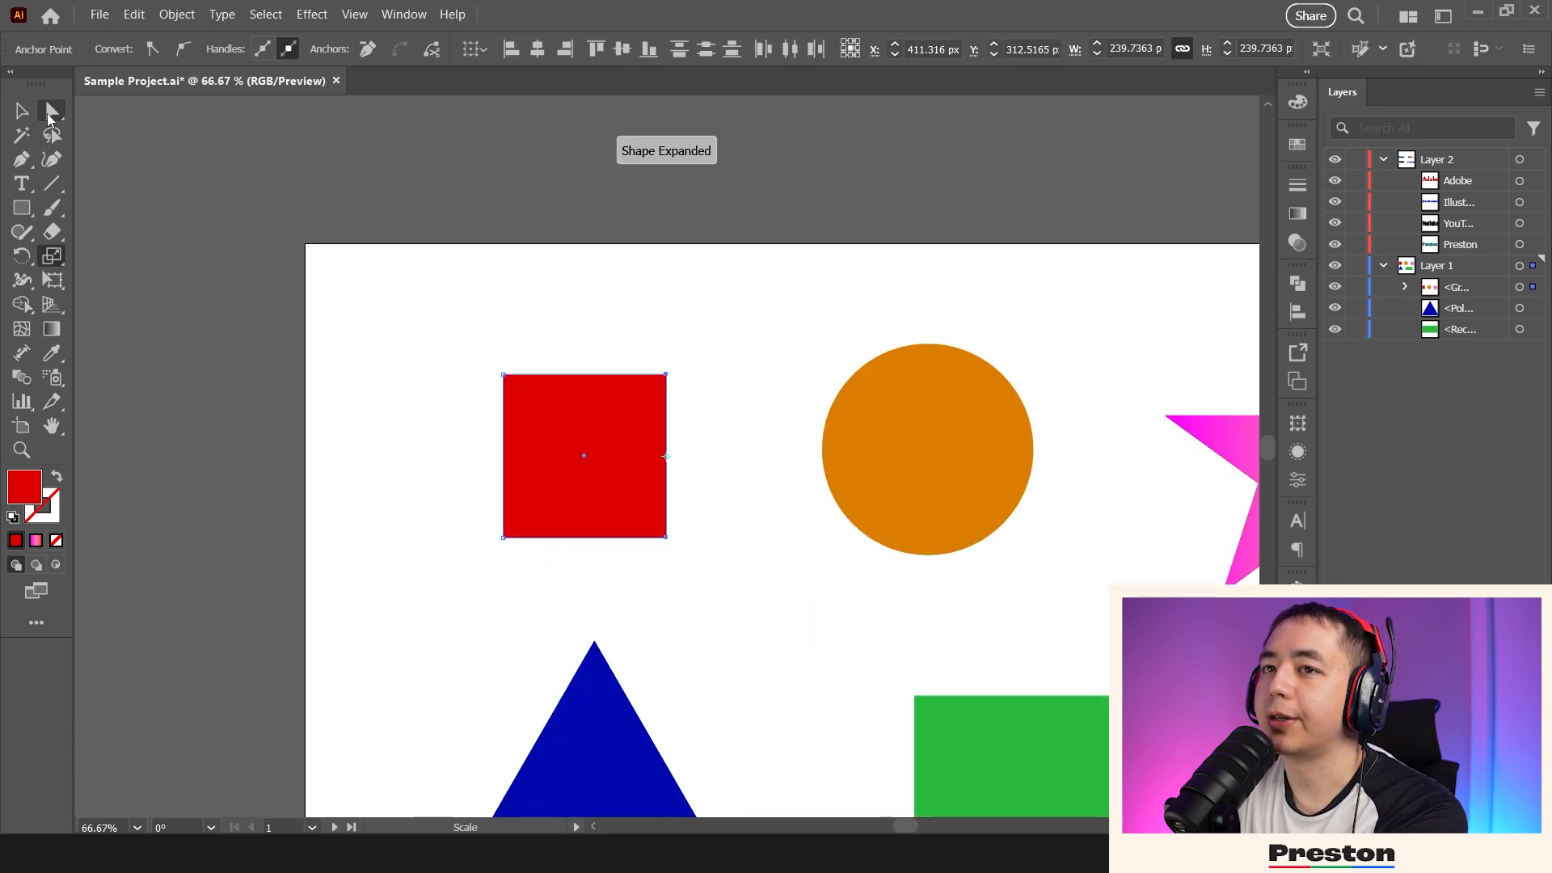
{"action": "left_click_drag", "start_coordinate": [695, 273], "coordinate": [416, 221]}
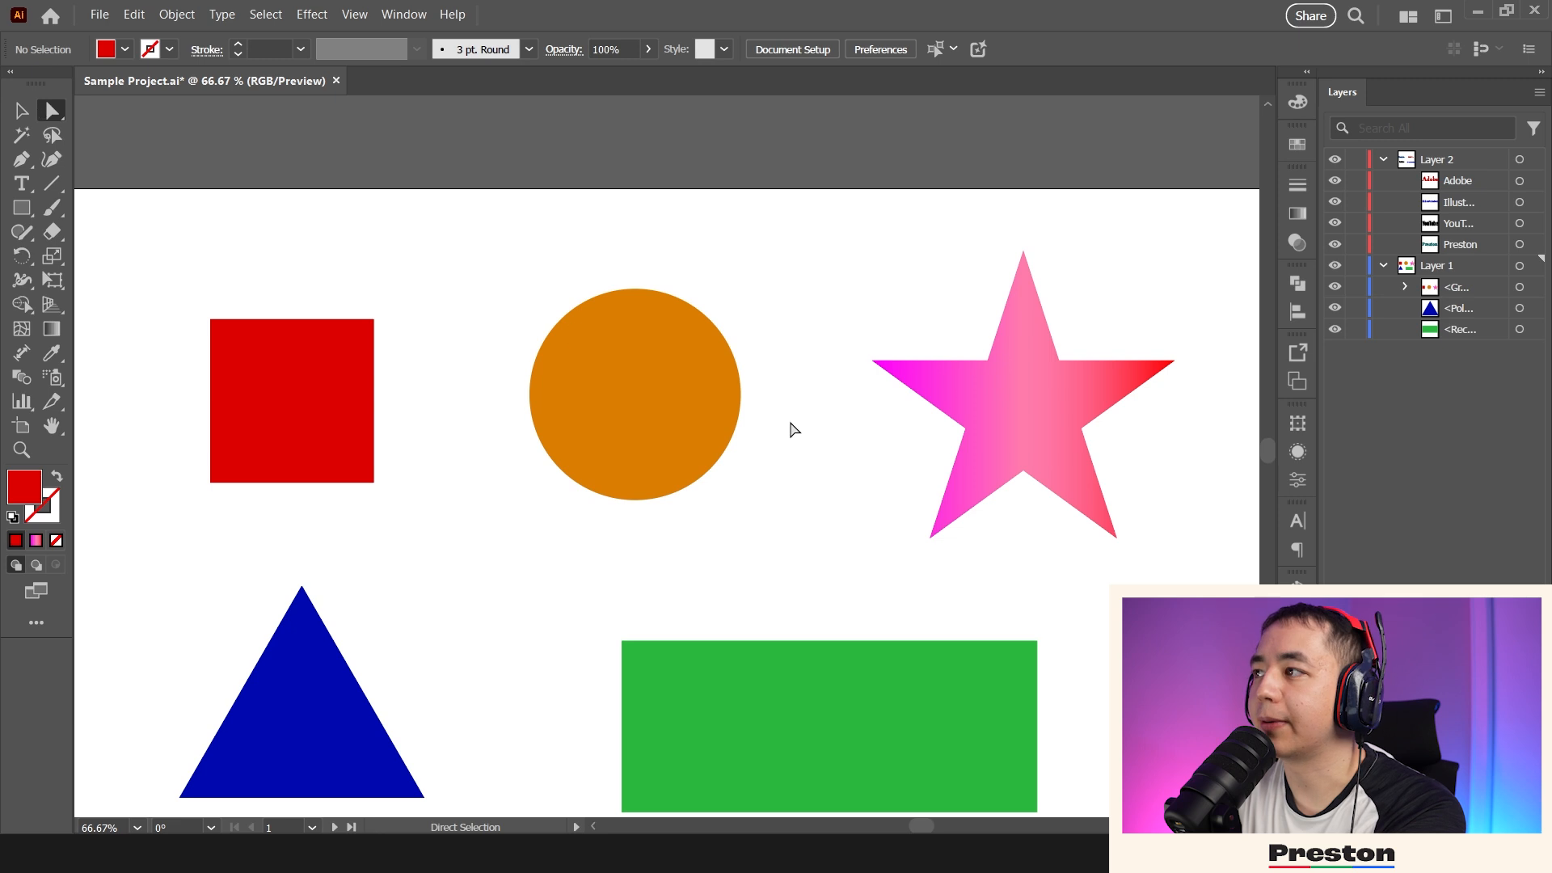
{"action": "left_click", "coordinate": [660, 424]}
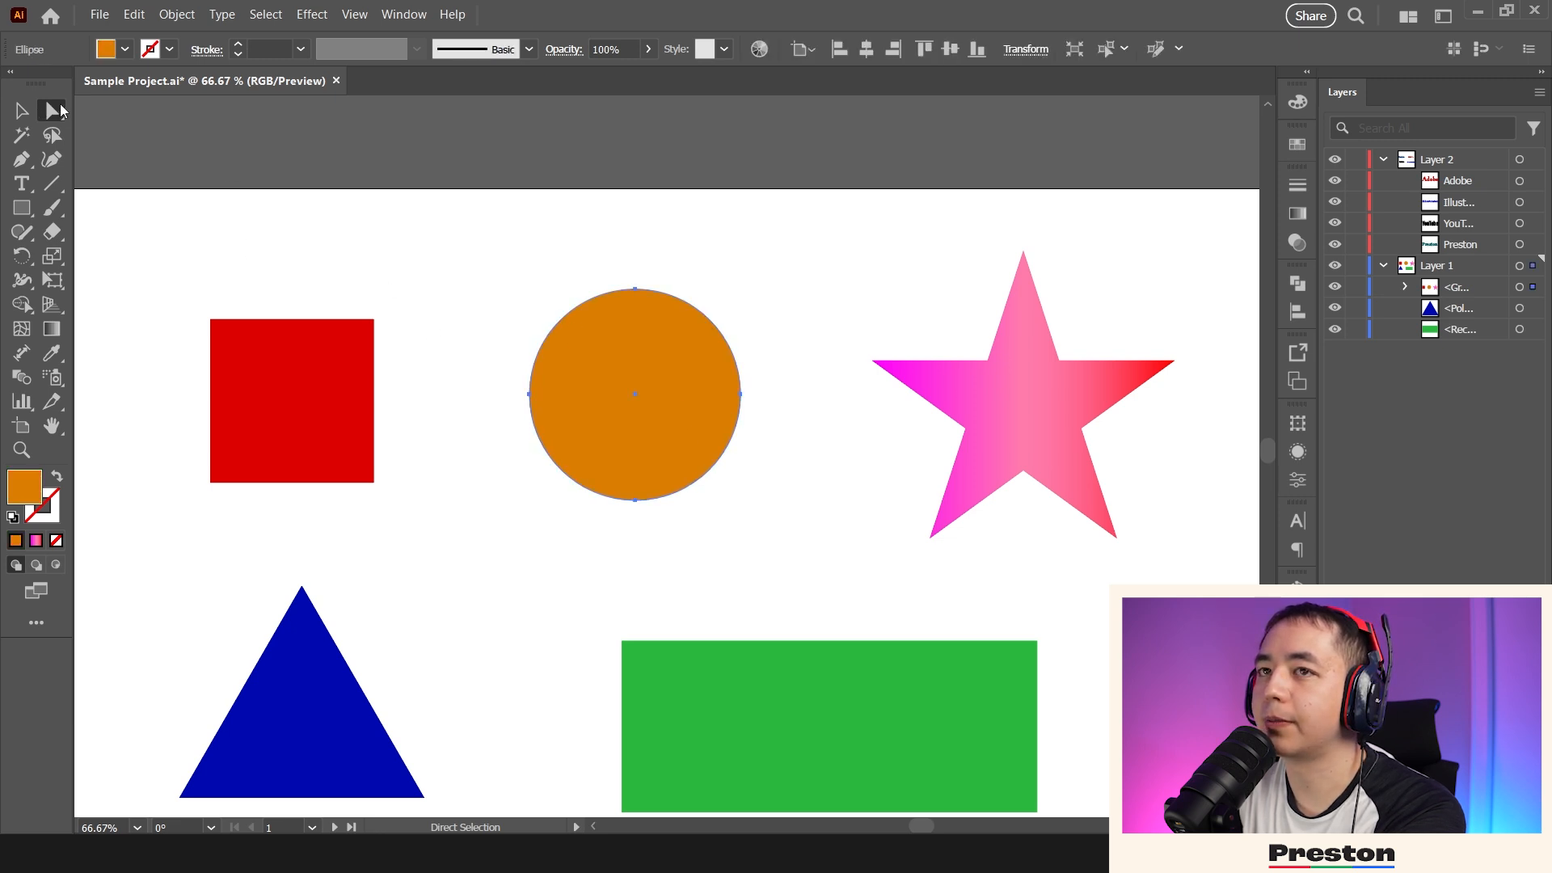
{"action": "mouse_move", "coordinate": [674, 382]}
{"action": "left_mouse_down"}
{"action": "mouse_move", "coordinate": [481, 313]}
{"action": "mouse_move", "coordinate": [633, 425]}
{"action": "mouse_move", "coordinate": [697, 375]}
{"action": "left_mouse_up"}
{"action": "key", "text": "ctrl+z"}
- Ungroup the square, circle and star, and select only the red square
{"action": "key", "text": "v"}
{"action": "right_click", "coordinate": [660, 404]}
{"action": "left_click", "coordinate": [806, 525]}
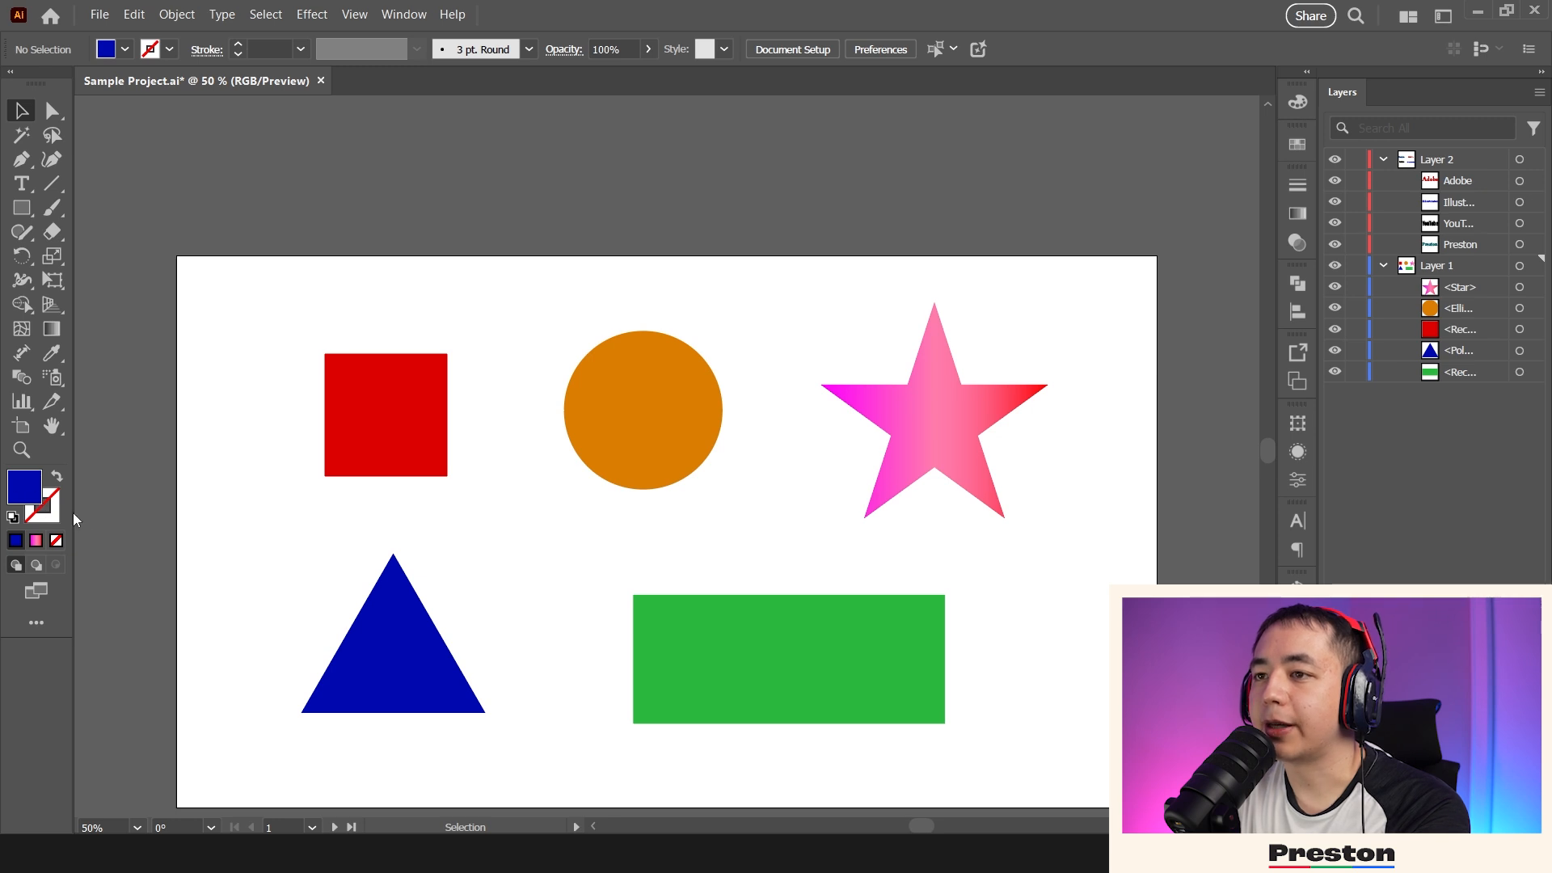
{"action": "left_click", "coordinate": [389, 440]}
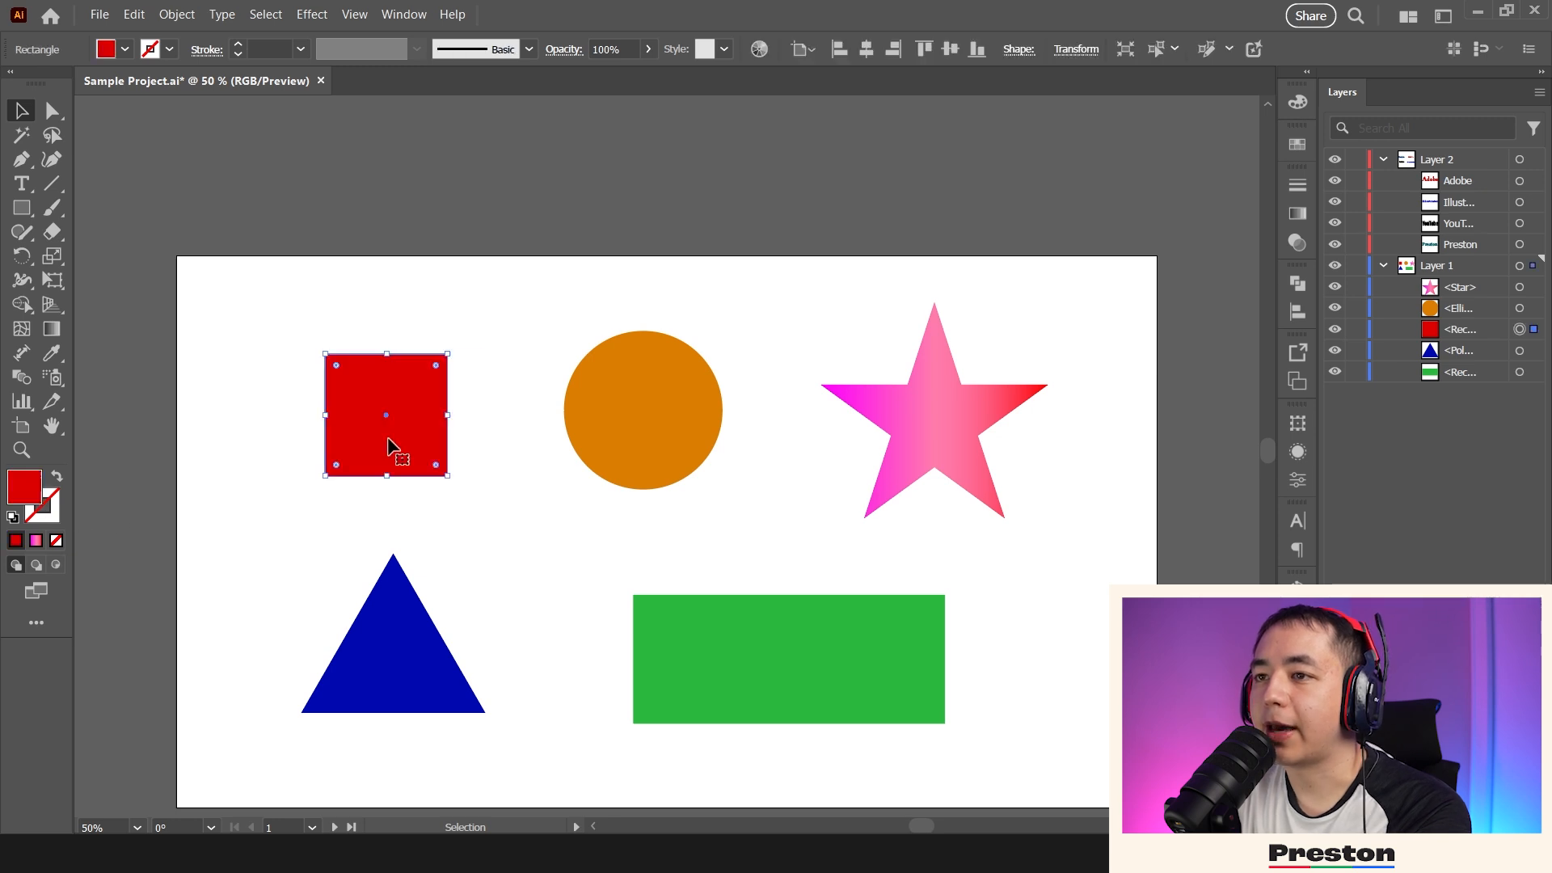
- Give the selected red square a green stroke with color 14C618
{"action": "left_click", "coordinate": [47, 511]}
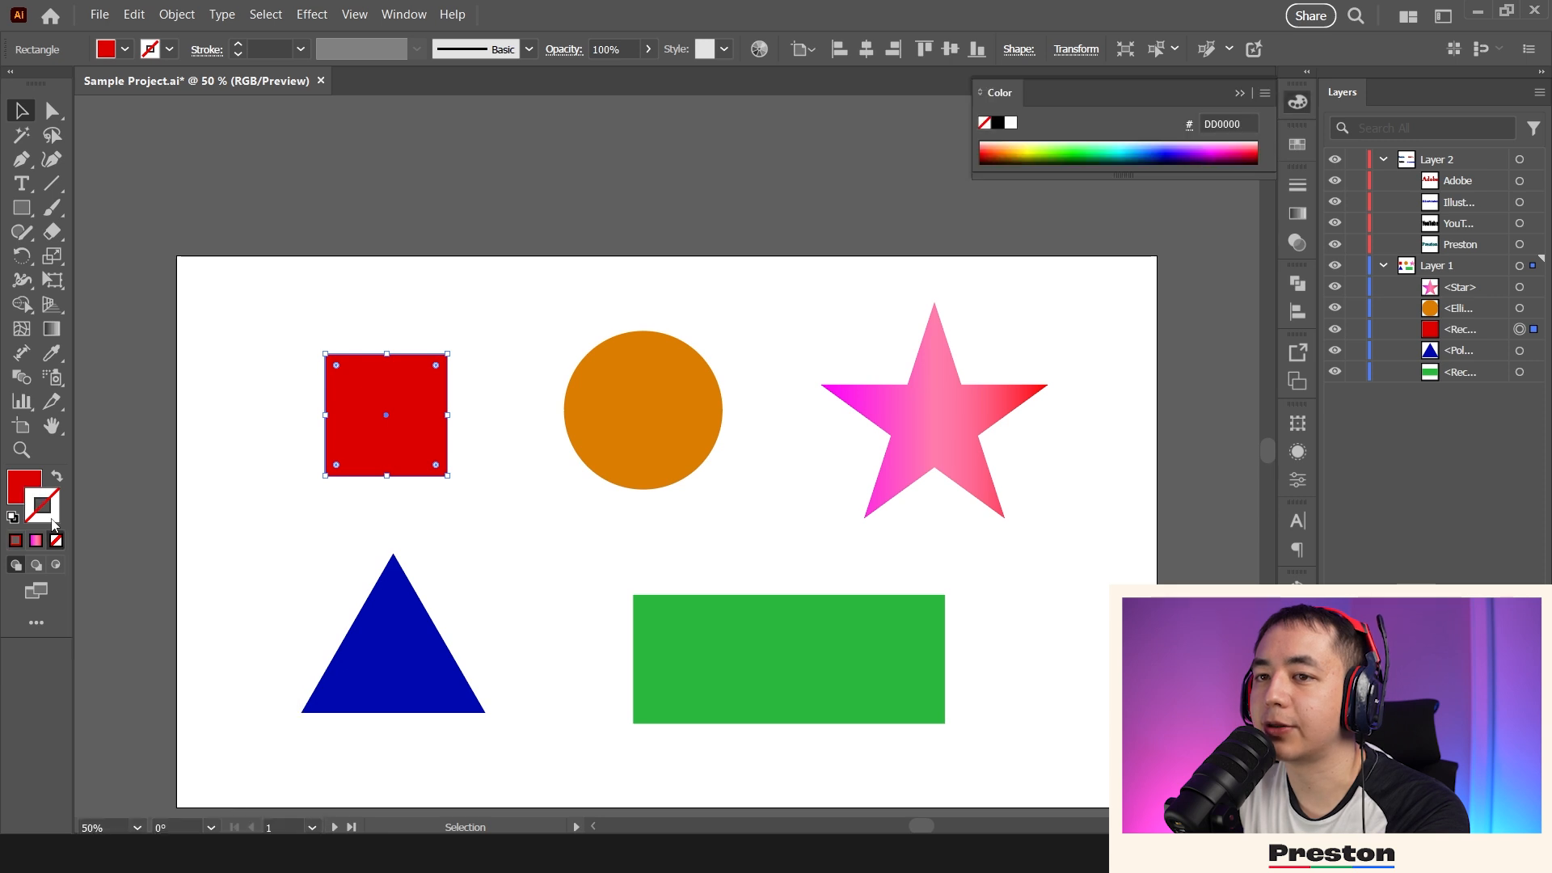
{"action": "double_click", "coordinate": [51, 520]}
{"action": "mouse_move", "coordinate": [837, 429]}
{"action": "left_mouse_down"}
{"action": "mouse_move", "coordinate": [848, 356]}
{"action": "mouse_move", "coordinate": [900, 305]}
{"action": "mouse_move", "coordinate": [849, 402]}
{"action": "mouse_move", "coordinate": [905, 377]}
{"action": "mouse_move", "coordinate": [869, 366]}
{"action": "left_mouse_up"}
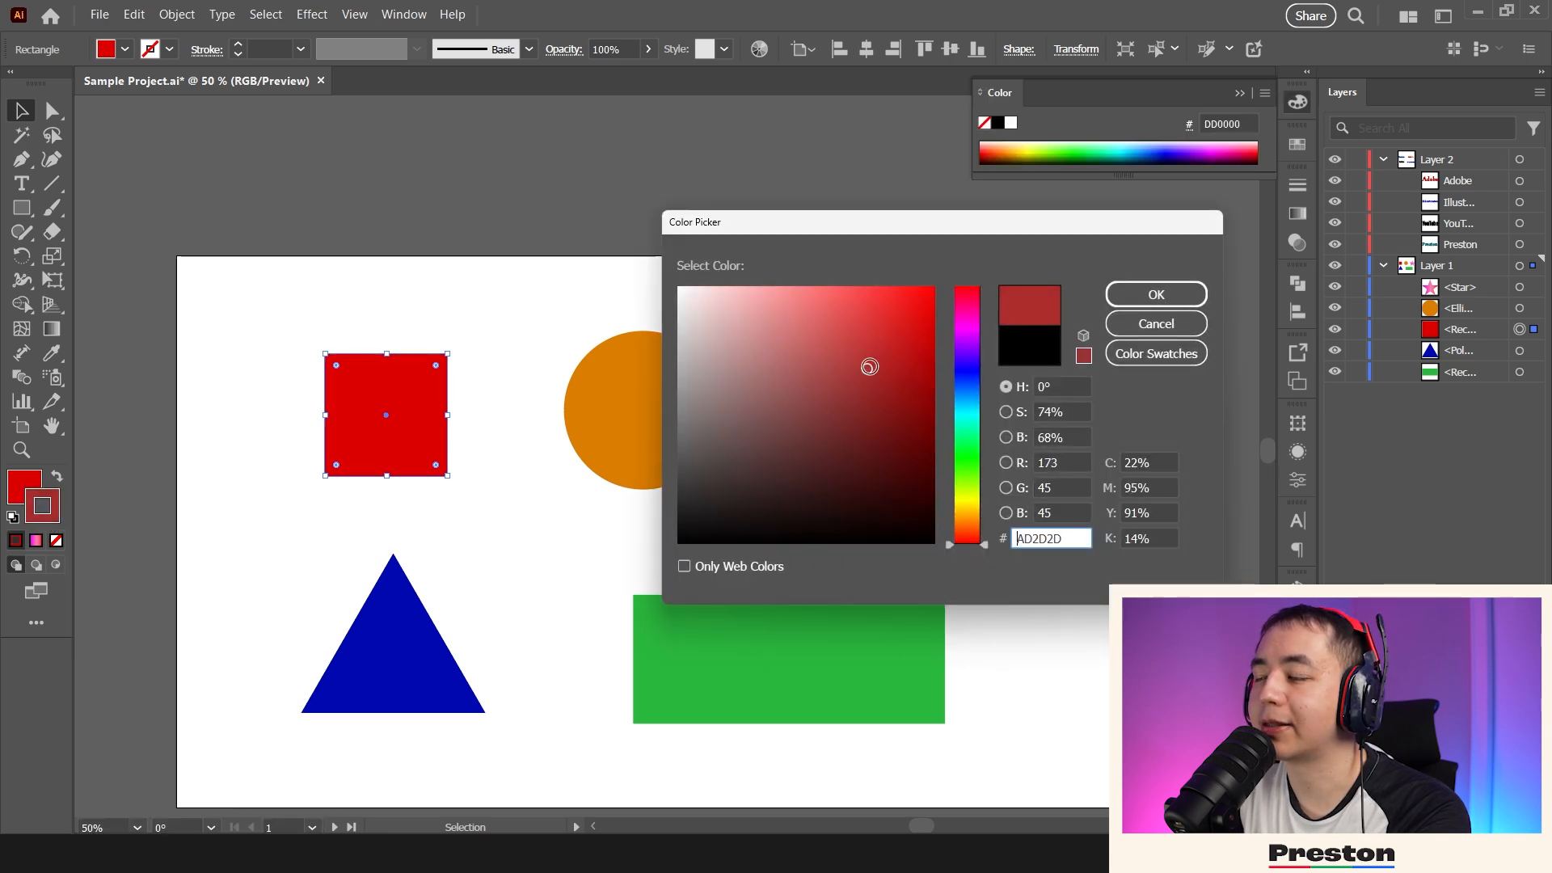
{"action": "mouse_move", "coordinate": [980, 438]}
{"action": "left_mouse_down"}
{"action": "mouse_move", "coordinate": [967, 409]}
{"action": "mouse_move", "coordinate": [970, 462]}
{"action": "left_mouse_up"}
{"action": "left_click_drag", "start_coordinate": [902, 357], "coordinate": [908, 343]}
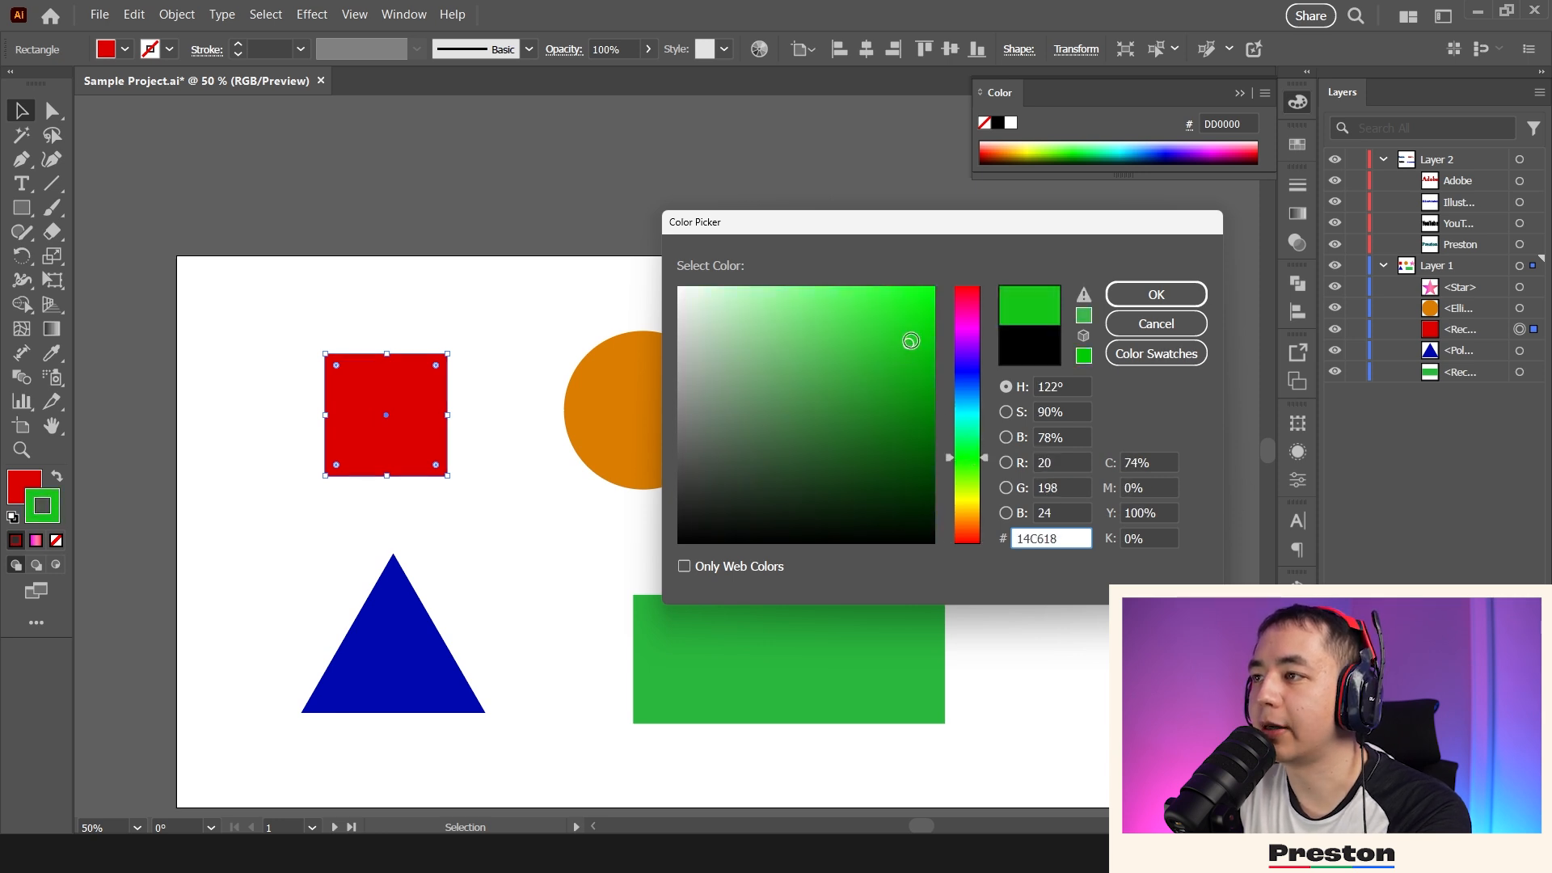
{"action": "left_click", "coordinate": [1156, 295]}
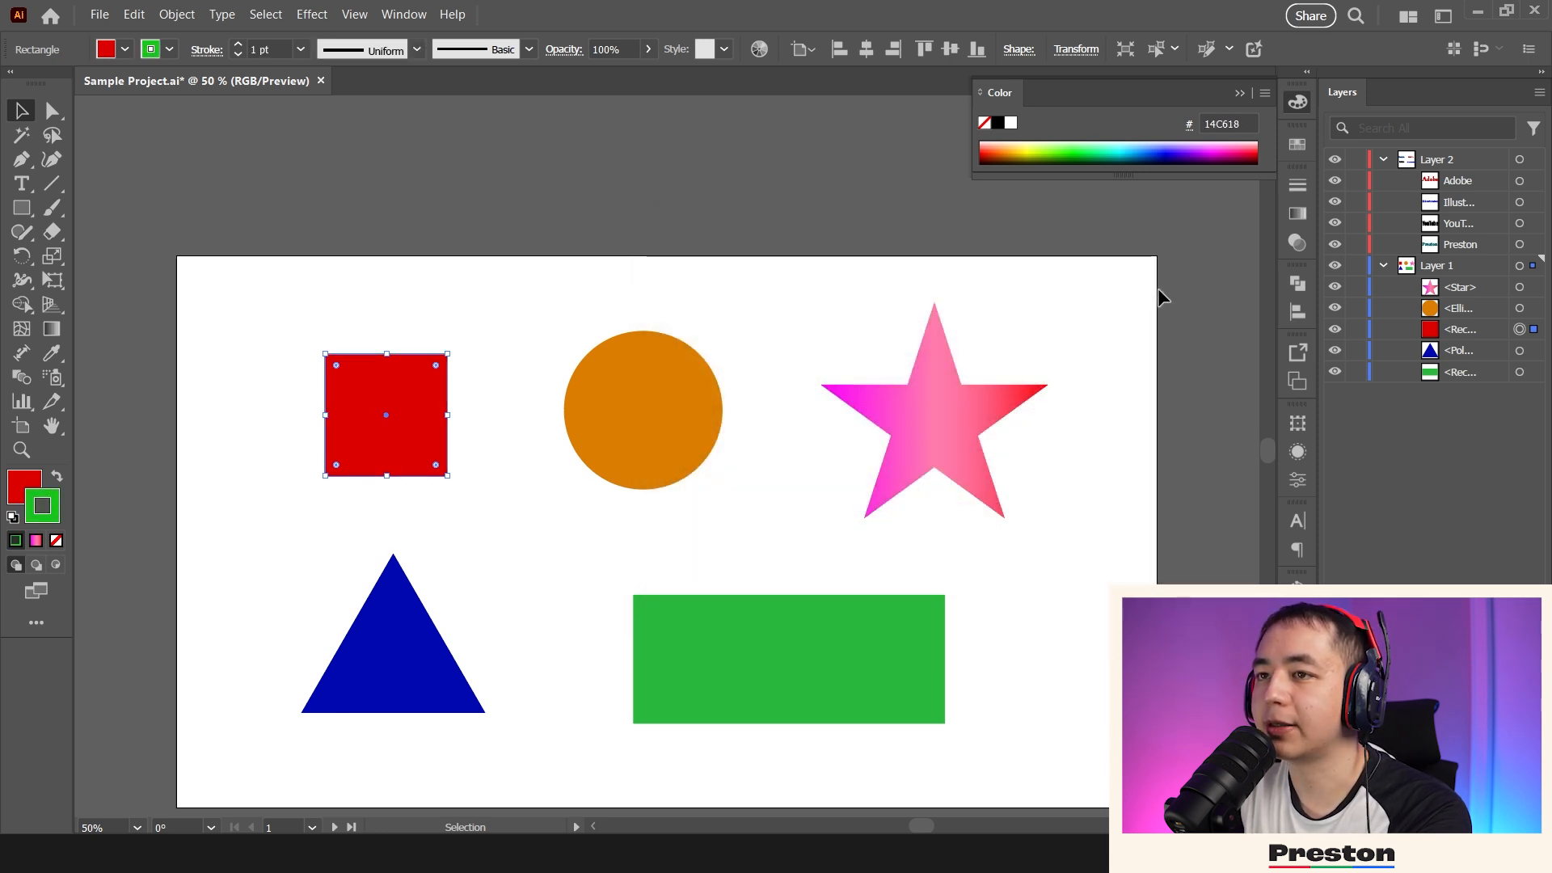
- Set the red square's stroke weight to 18 pt and deselect the square
{"action": "left_click", "coordinate": [502, 263]}
{"action": "left_click", "coordinate": [442, 387]}
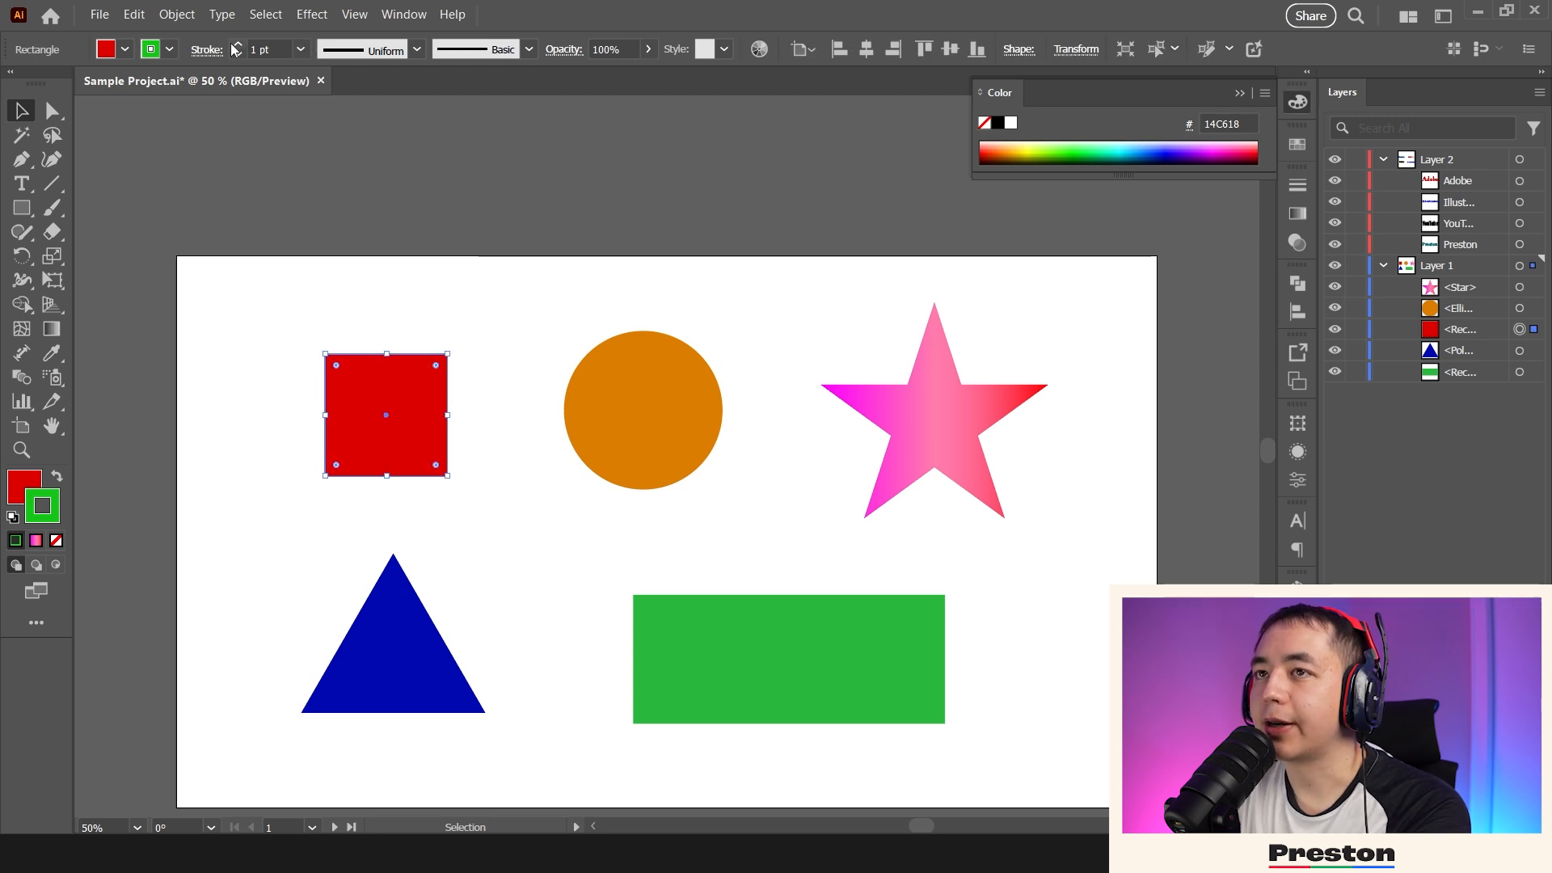
{"action": "left_click", "coordinate": [303, 50]}
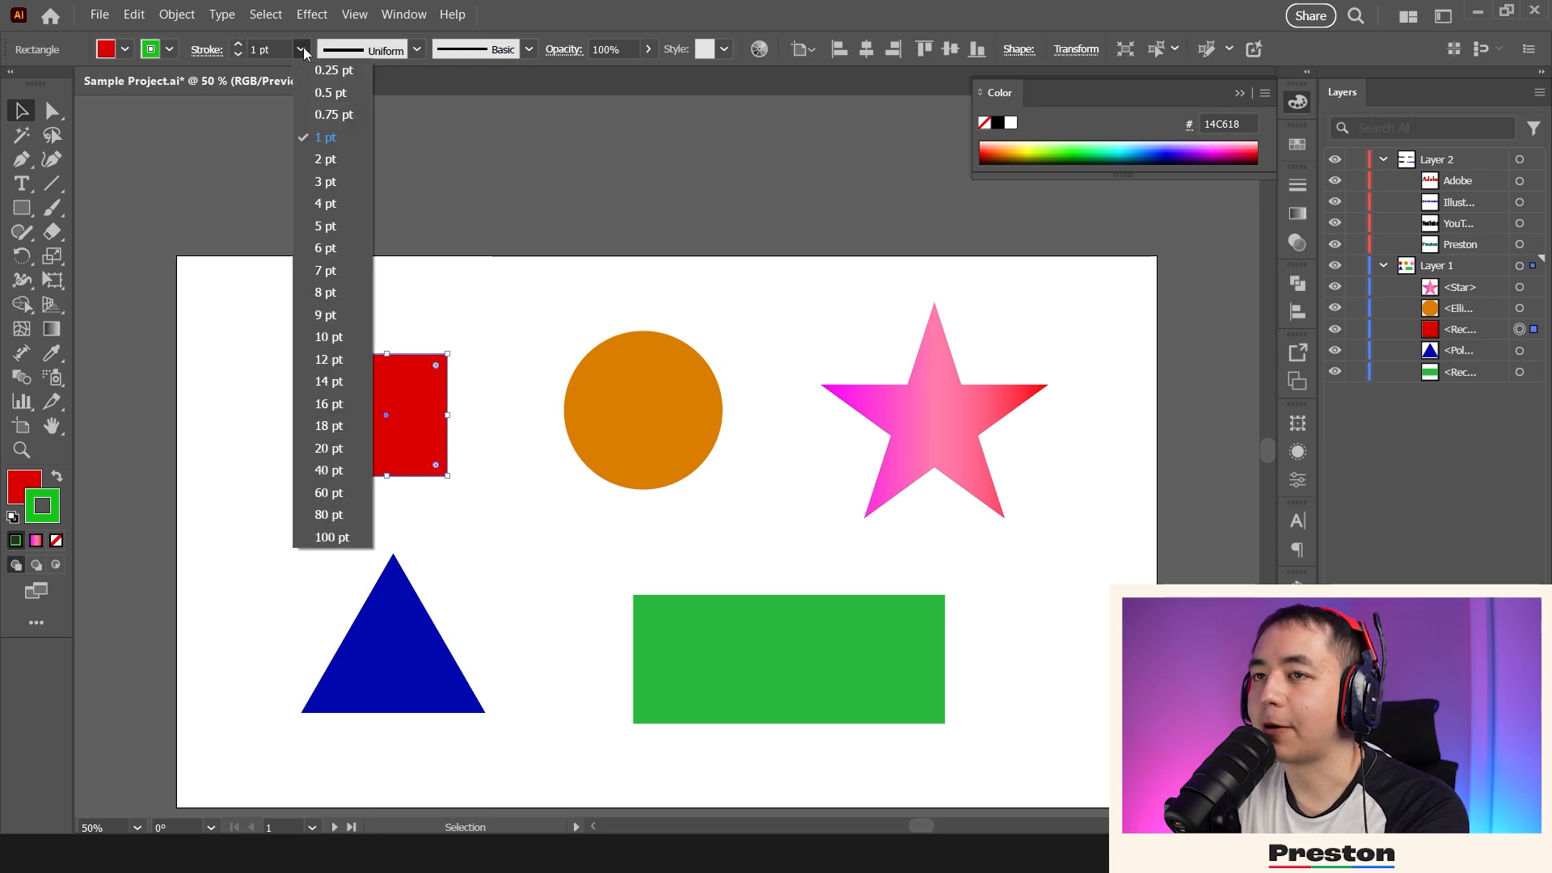
{"action": "left_click", "coordinate": [333, 425]}
{"action": "left_click", "coordinate": [483, 275]}
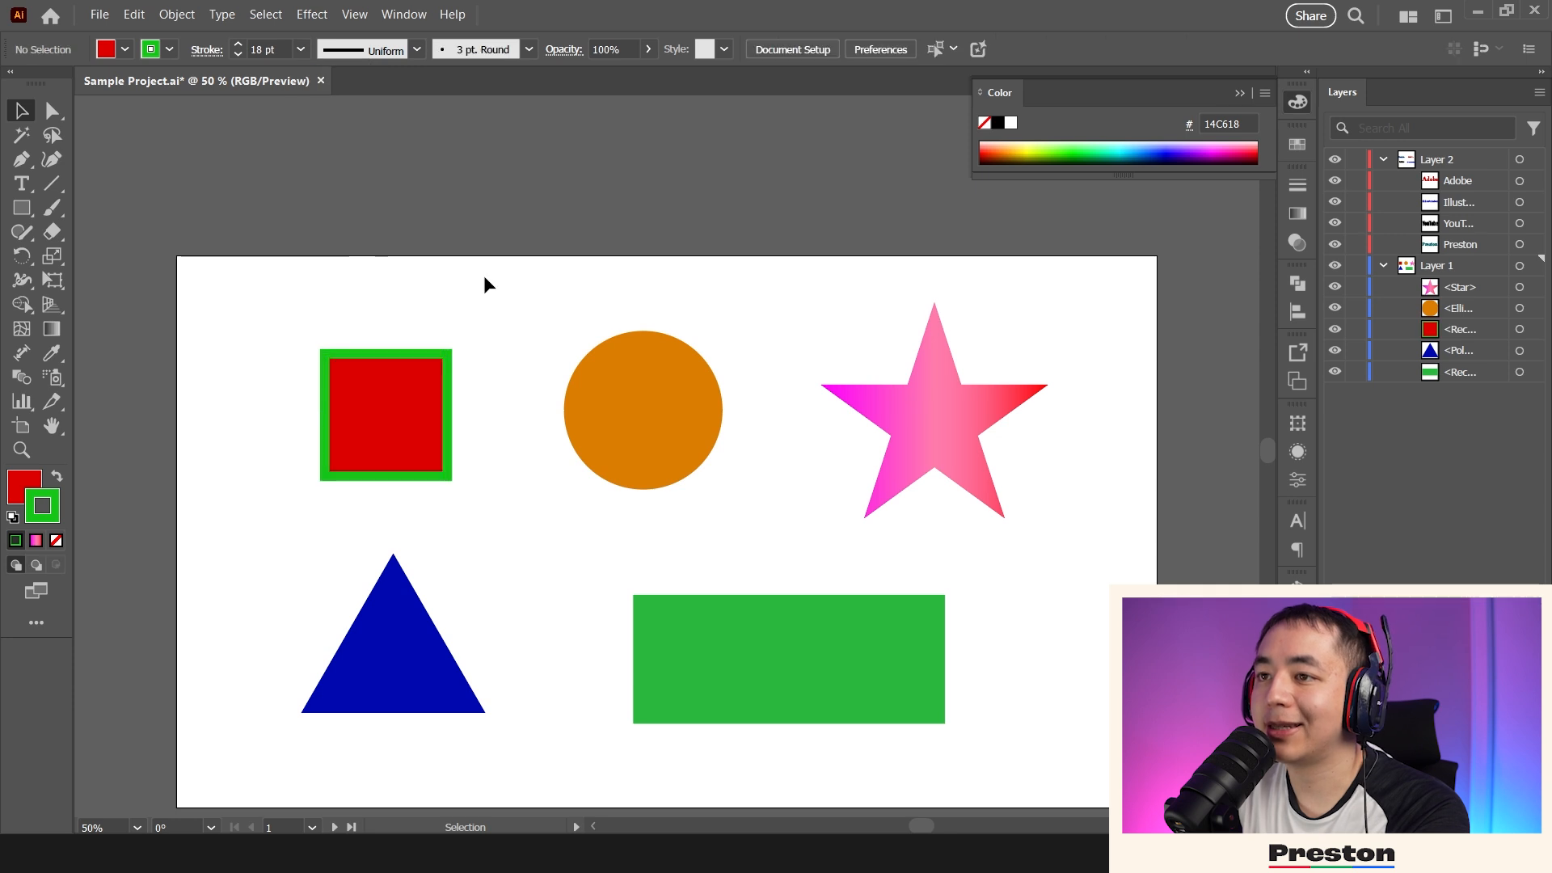
- Try moving the stroked red square's upper-left anchor point slightly with Direct Selection, and undo the change
{"action": "left_click_drag", "start_coordinate": [470, 436], "coordinate": [668, 461]}
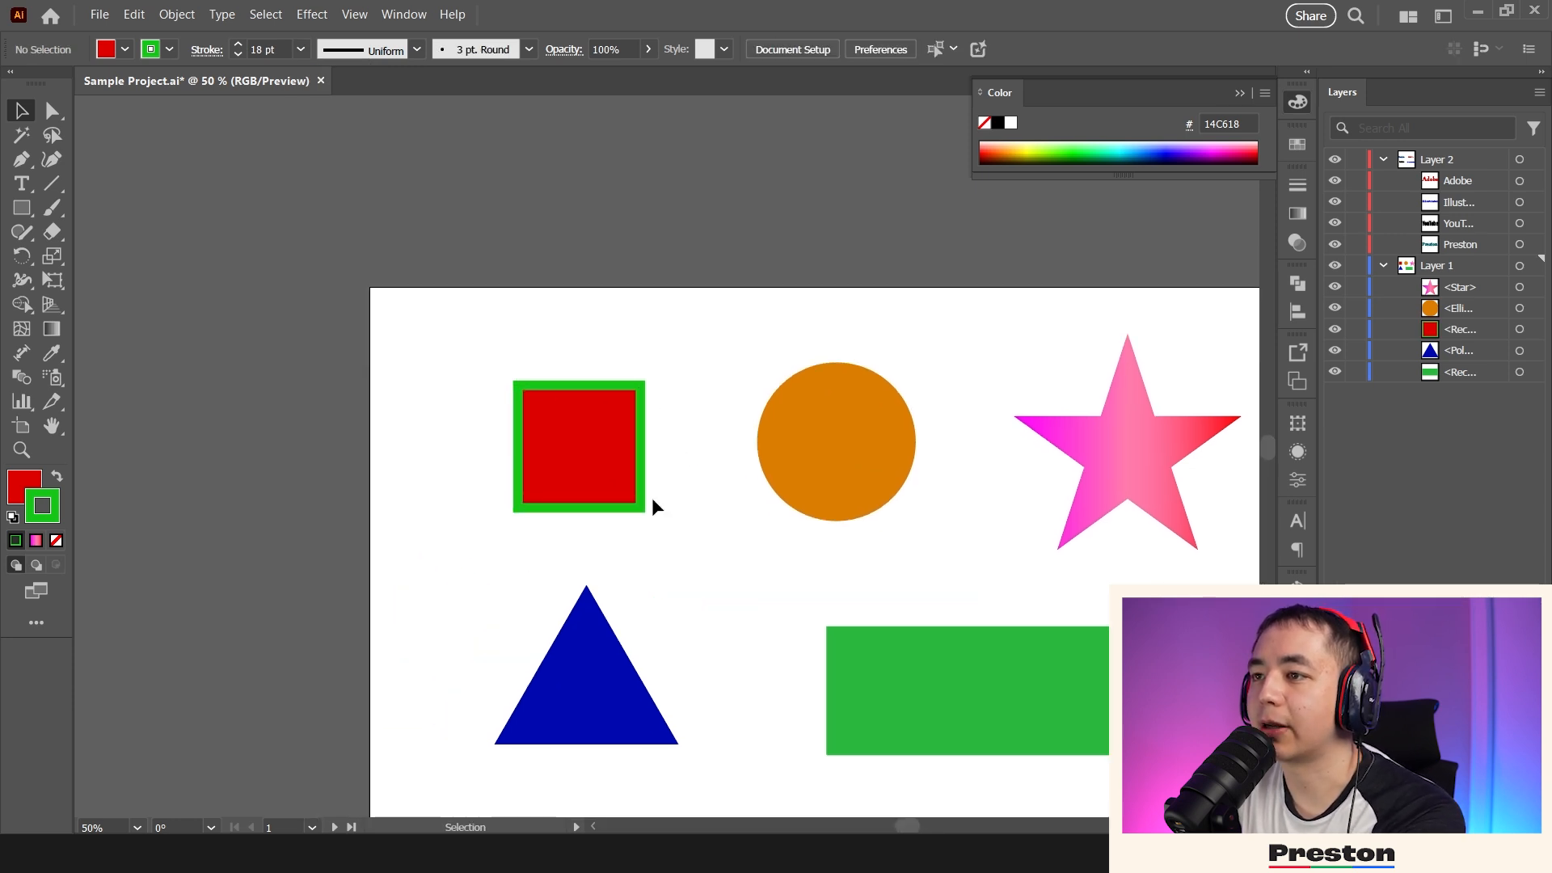
{"action": "left_click_drag", "start_coordinate": [617, 362], "coordinate": [579, 340]}
{"action": "key", "text": "ctrl+="}
{"action": "left_click", "coordinate": [52, 110]}
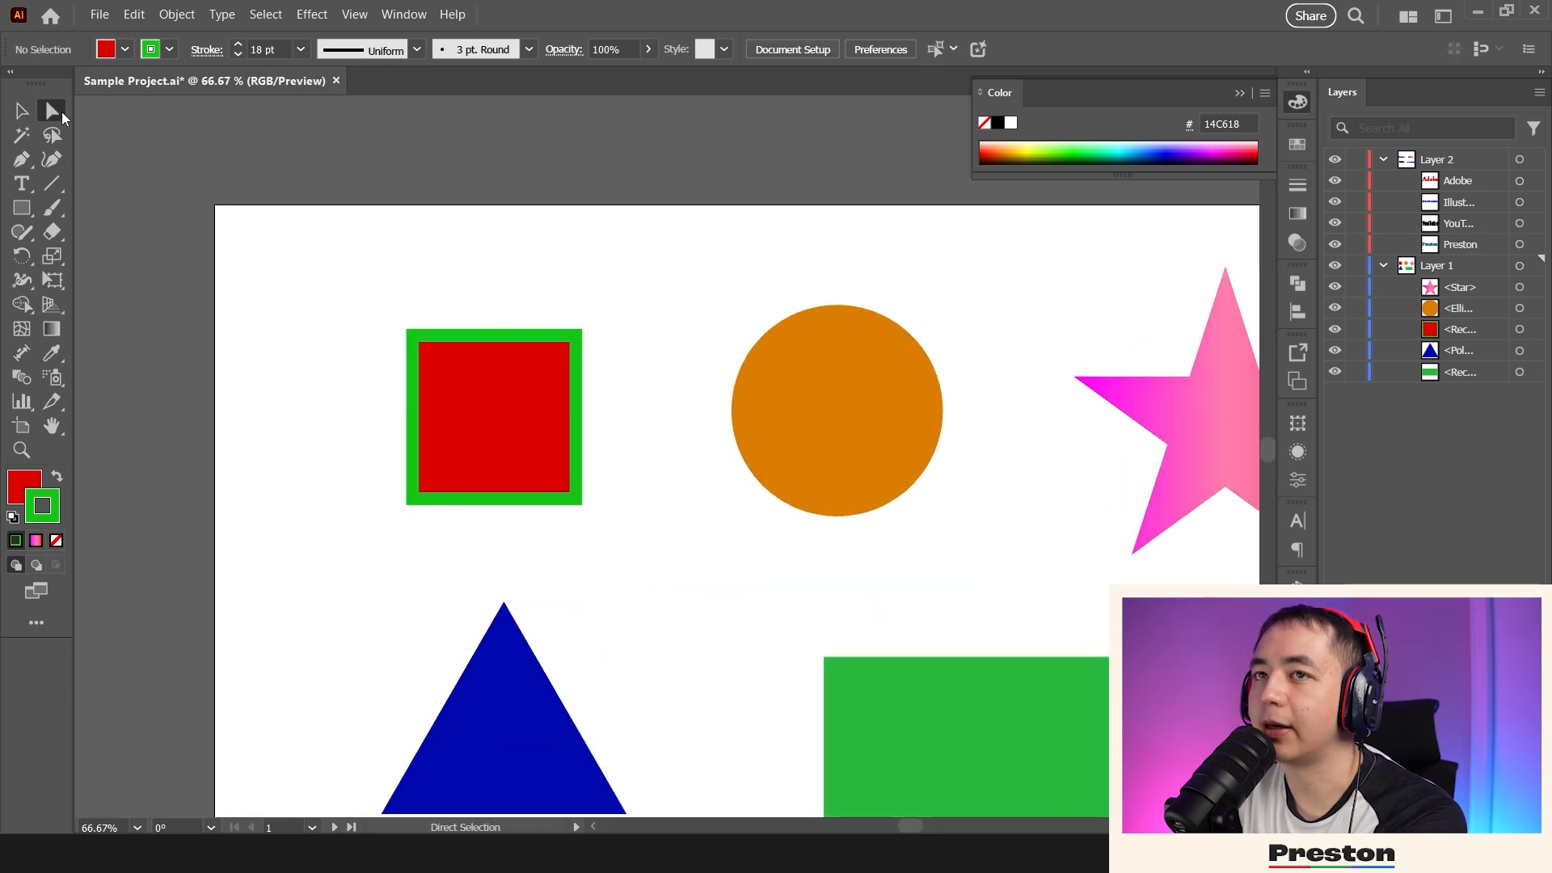
{"action": "left_click", "coordinate": [418, 381]}
{"action": "mouse_move", "coordinate": [412, 335]}
{"action": "left_mouse_down"}
{"action": "mouse_move", "coordinate": [283, 385]}
{"action": "mouse_move", "coordinate": [381, 267]}
{"action": "mouse_move", "coordinate": [448, 373]}
{"action": "mouse_move", "coordinate": [417, 336]}
{"action": "left_mouse_up"}
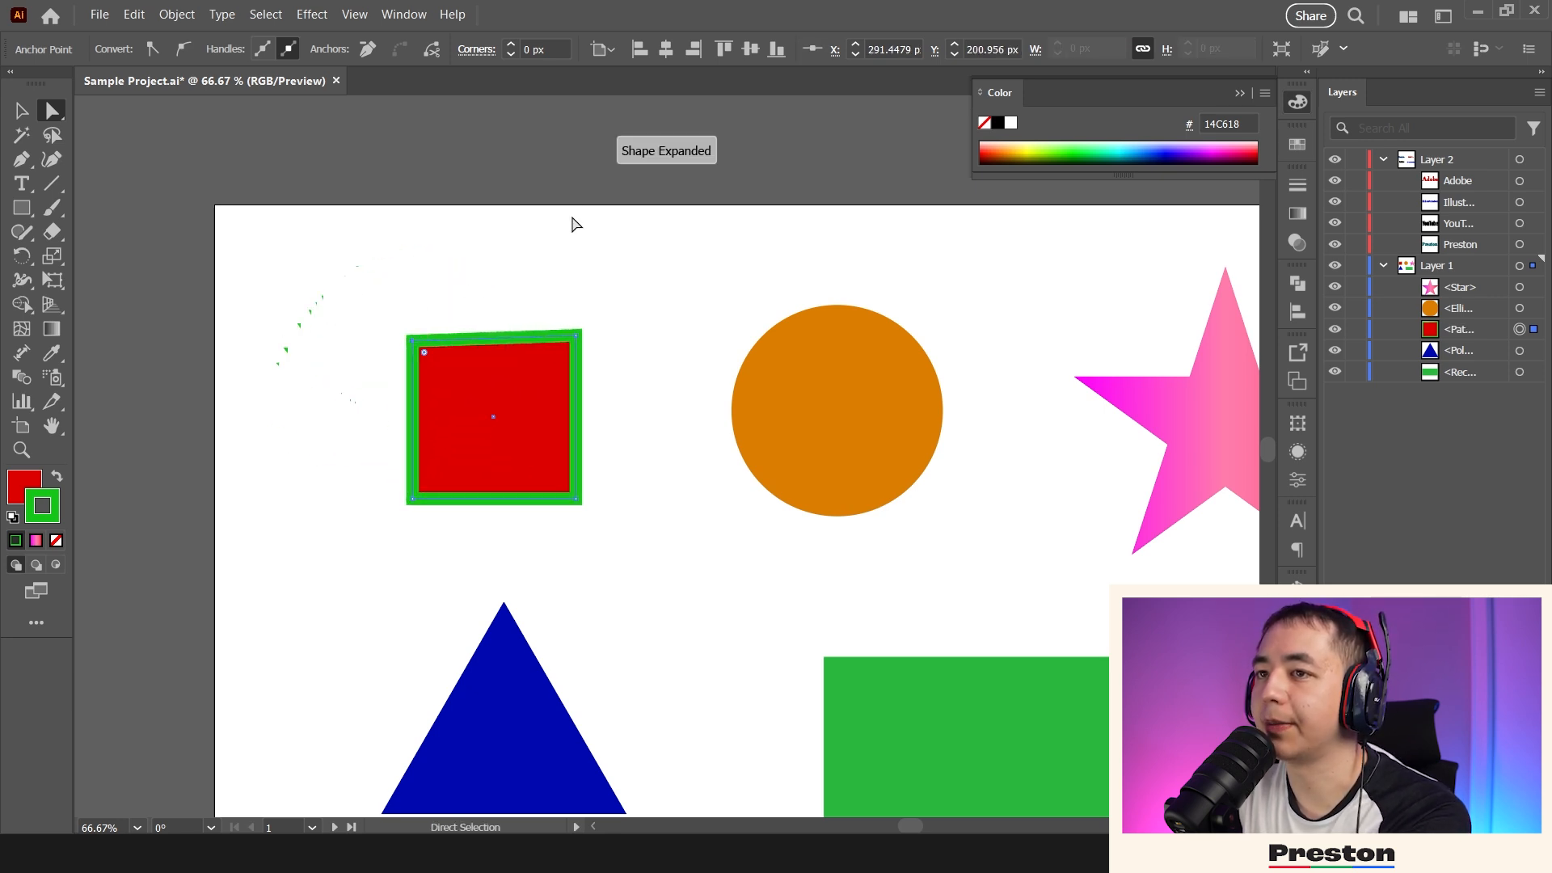
{"action": "scroll", "coordinate": [550, 238], "scroll_direction": "right", "scroll_amount": 2}
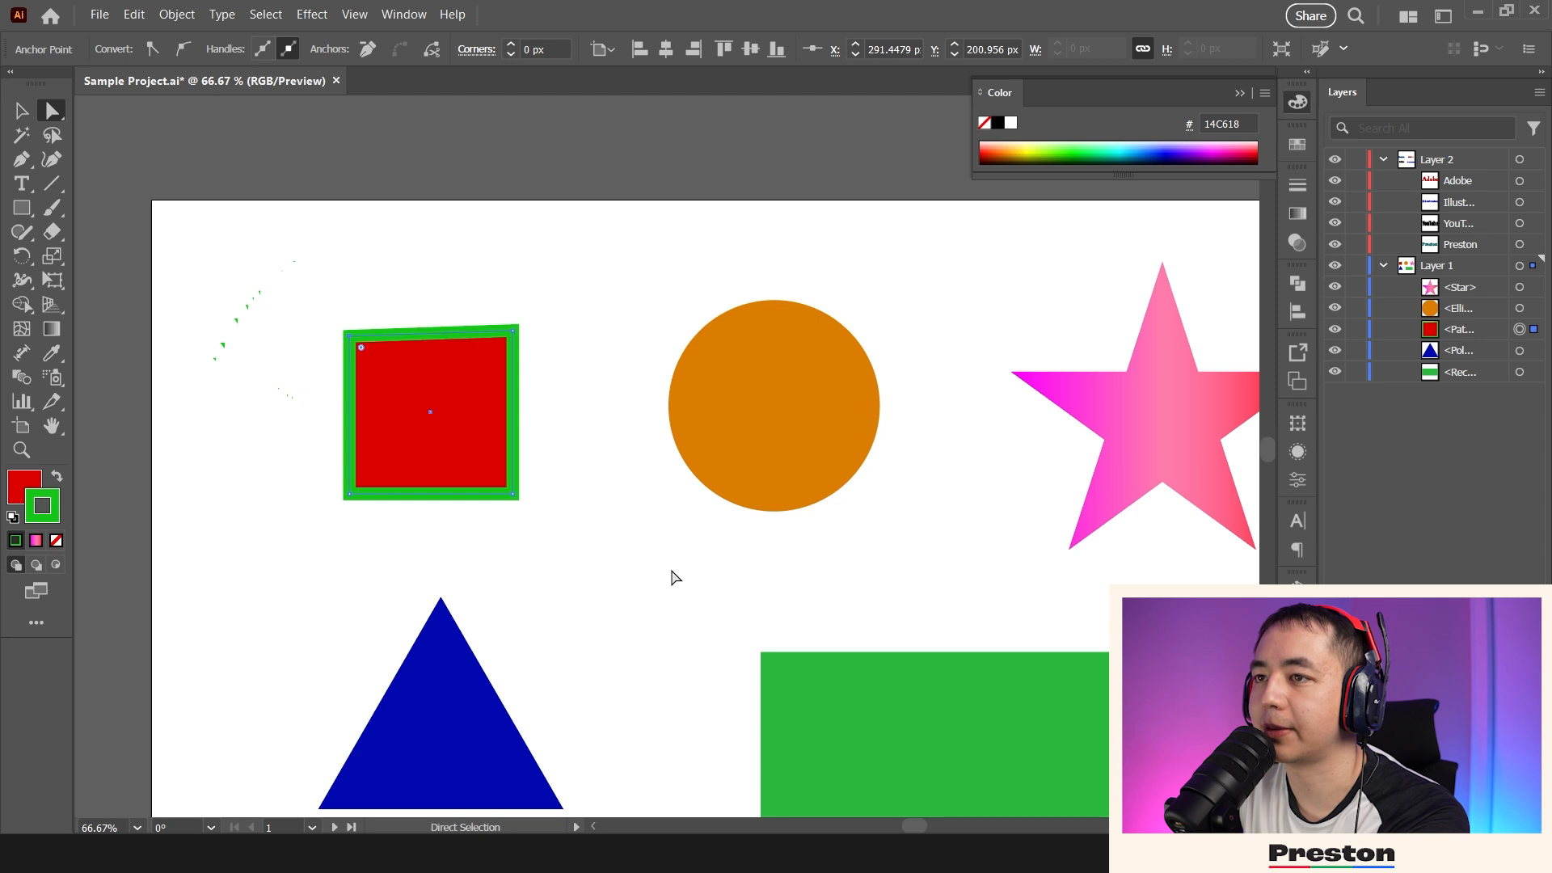
{"action": "key", "text": "ctrl+z"}
{"action": "left_click", "coordinate": [635, 551]}
{"action": "left_click_drag", "start_coordinate": [636, 549], "coordinate": [544, 509]}
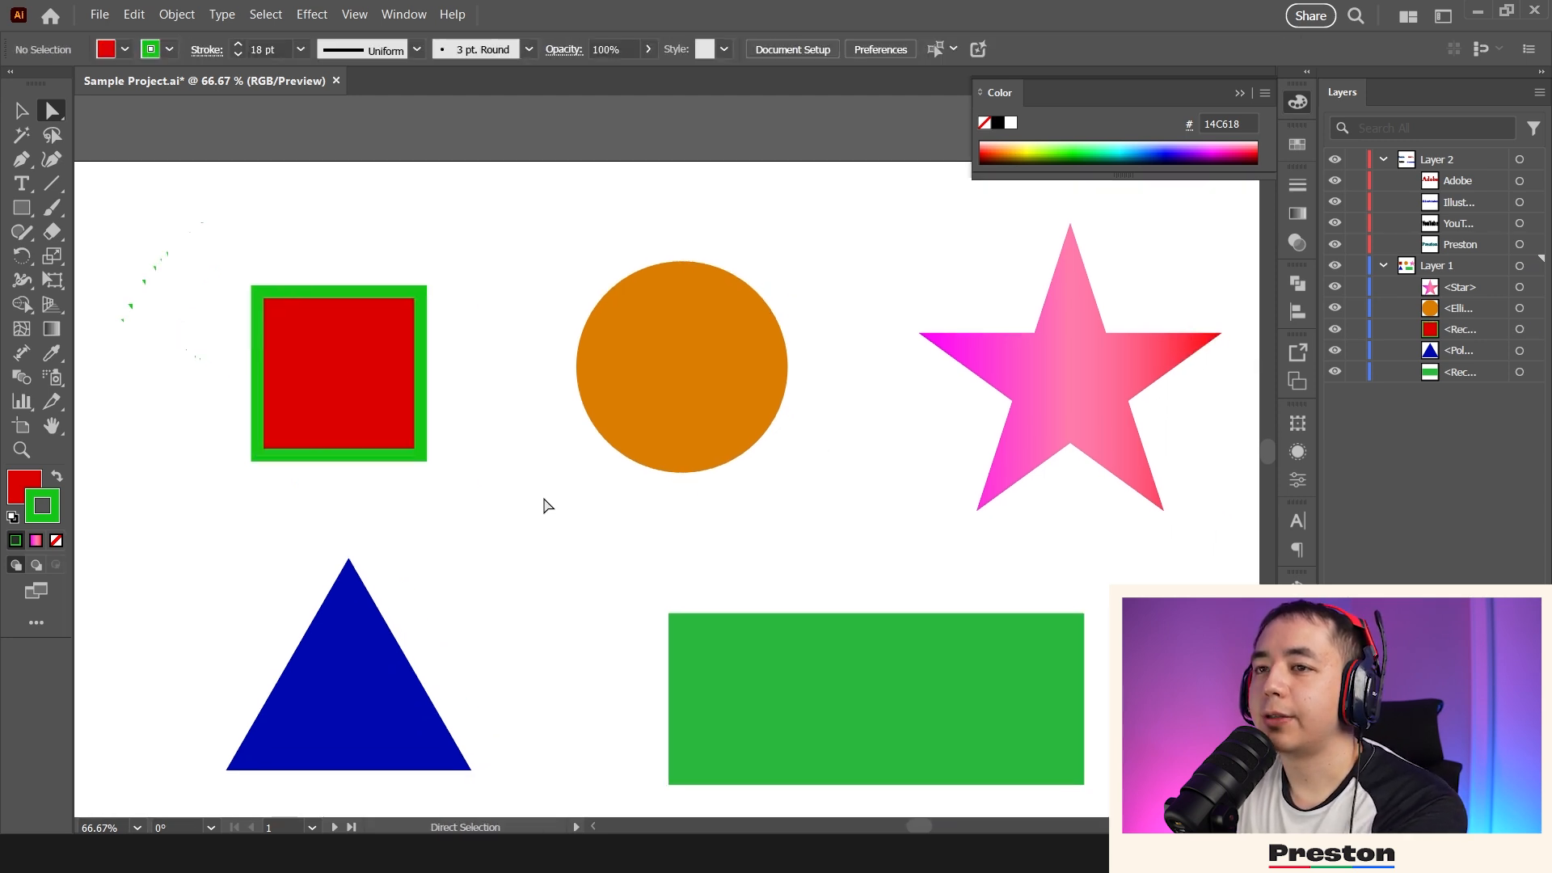
{"action": "key", "text": "ctrl+minus"}
{"action": "left_click_drag", "start_coordinate": [553, 442], "coordinate": [534, 448]}
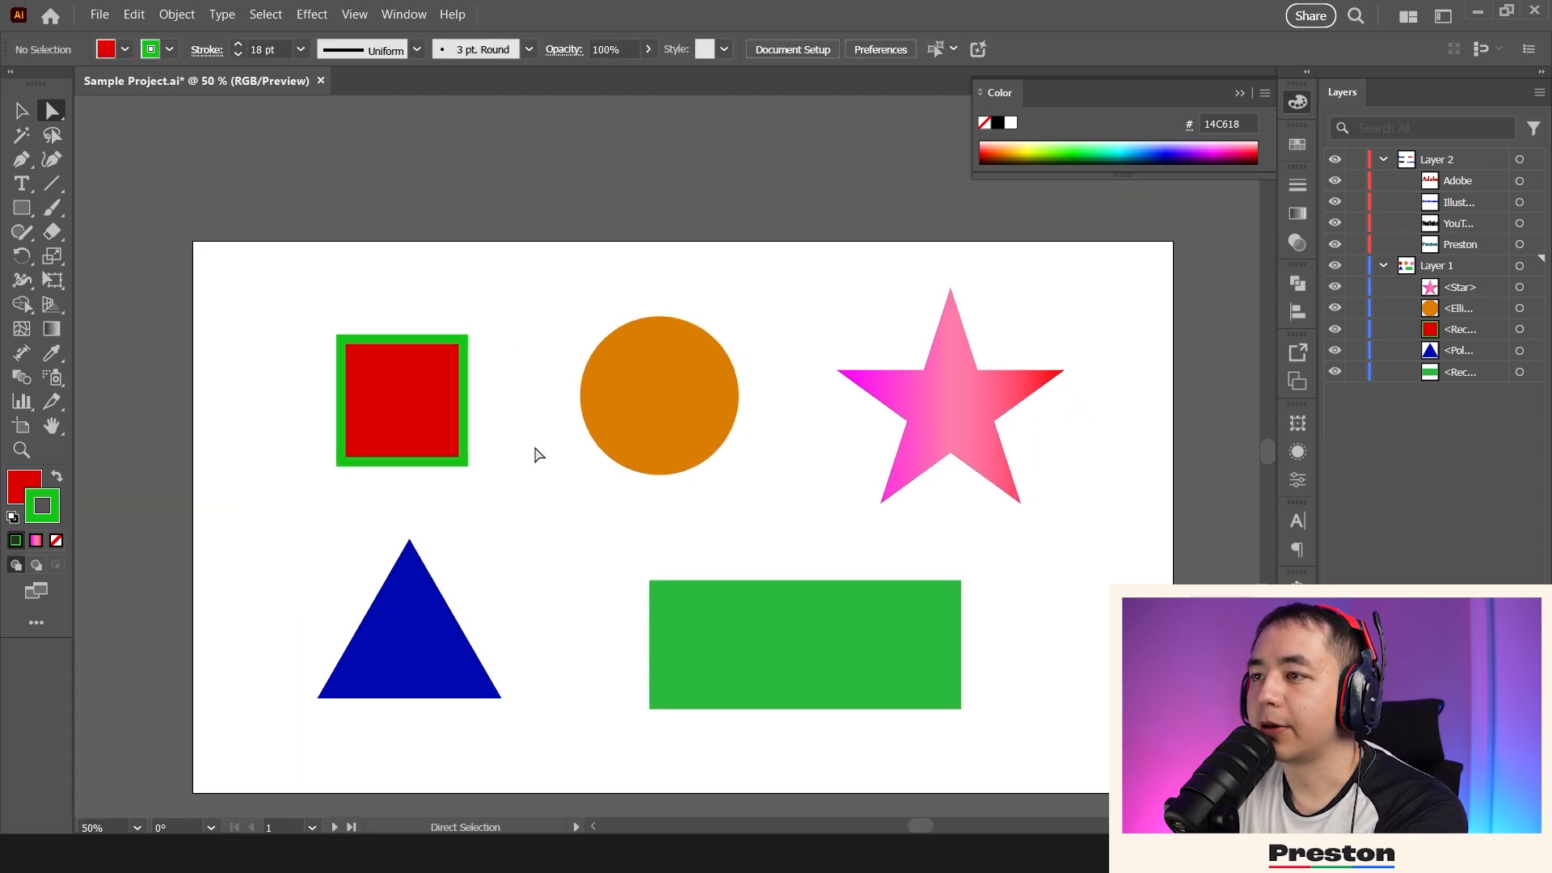
- Try copying the green rectangle's fill and stroke onto the red square with the Eyedropper, and undo it
{"action": "left_click", "coordinate": [408, 416]}
{"action": "left_click", "coordinate": [19, 485]}
{"action": "key", "text": "i"}
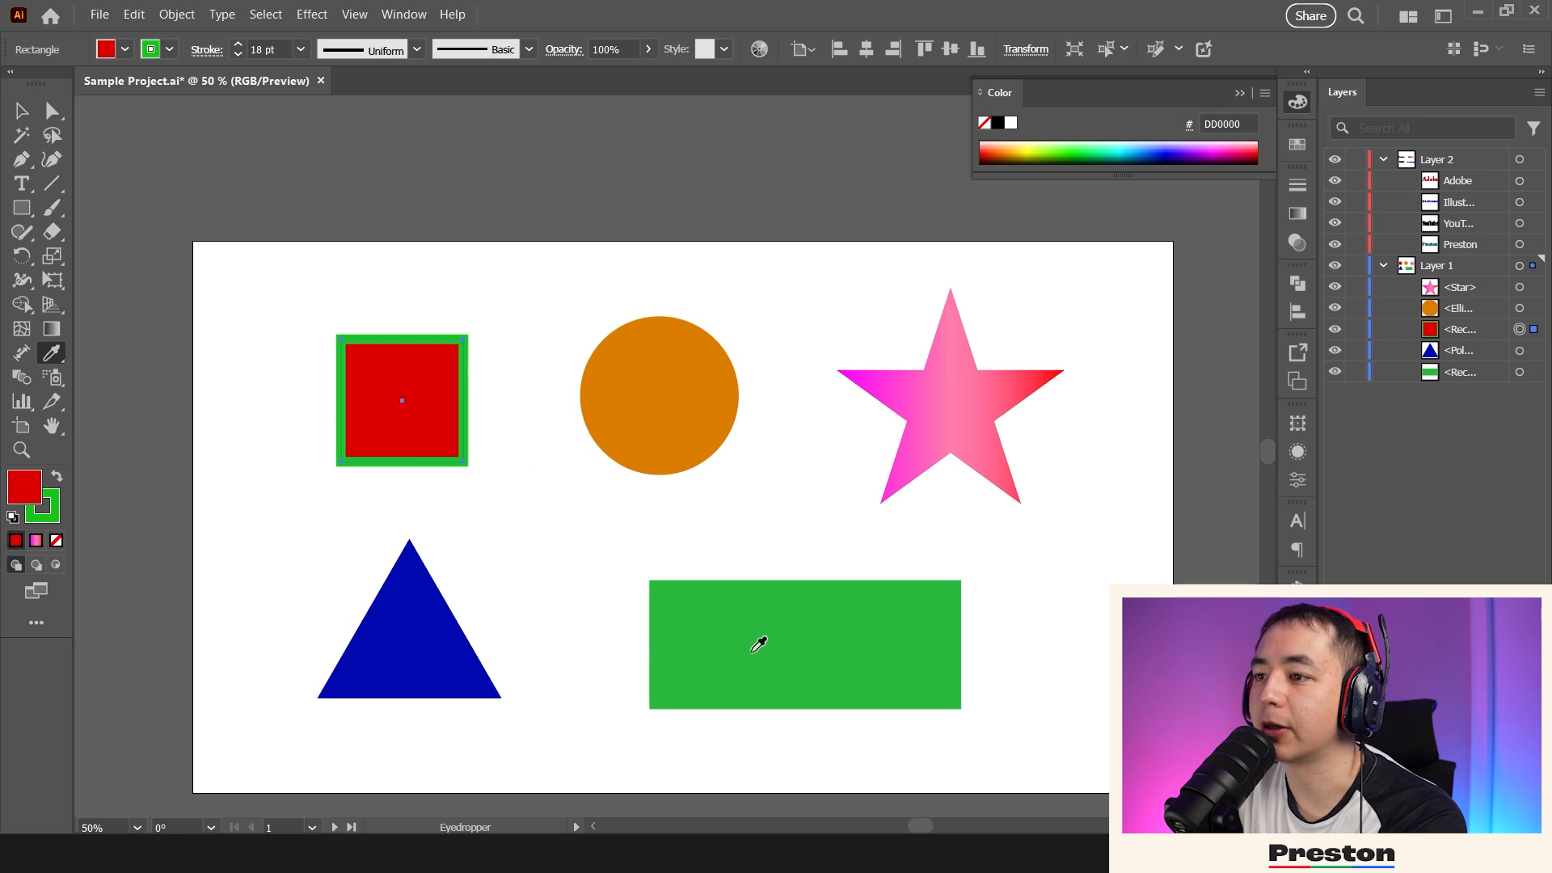
{"action": "left_click", "coordinate": [796, 634]}
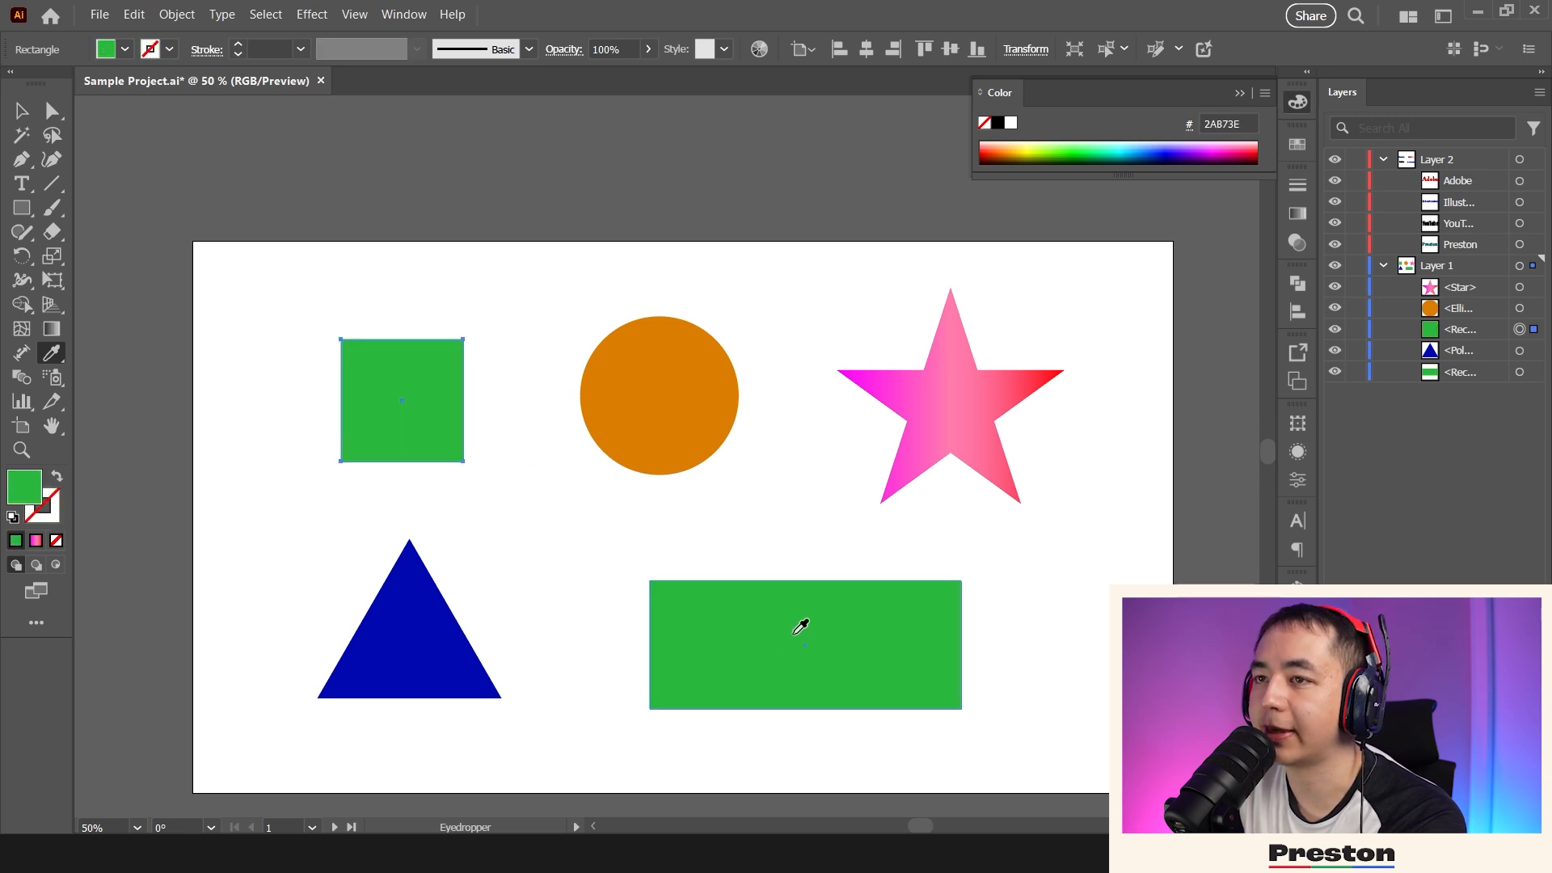
{"action": "key", "text": "v"}
{"action": "left_click", "coordinate": [623, 627]}
{"action": "key", "text": "ctrl+z"}
- Try copying the red square's fill and green stroke onto the green rectangle with the Eyedropper, and undo it
{"action": "left_click_drag", "start_coordinate": [811, 690], "coordinate": [812, 694]}
{"action": "key", "text": "i"}
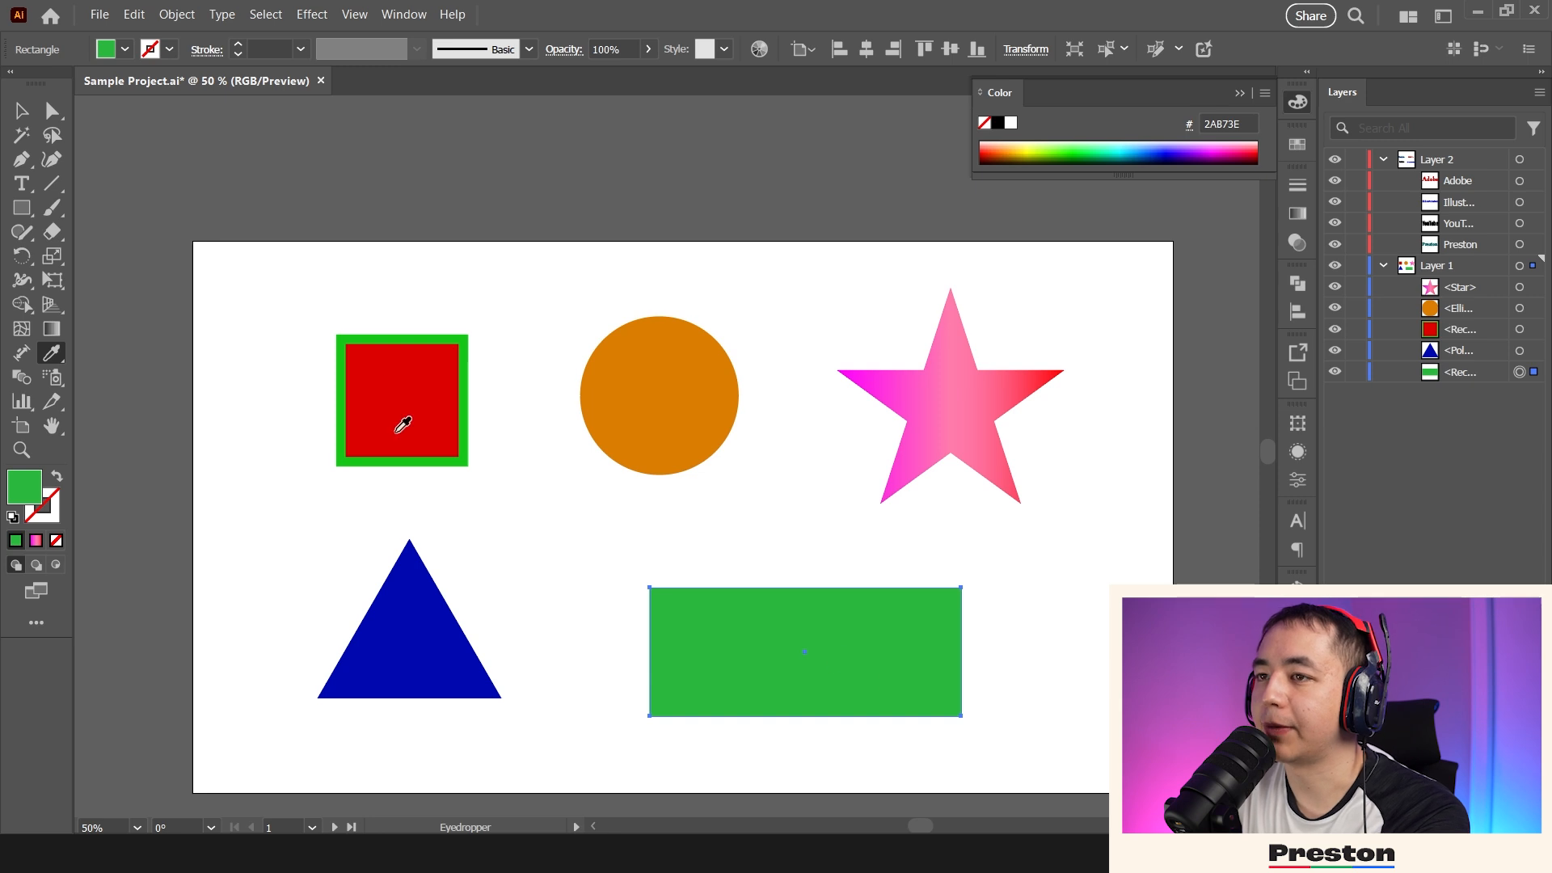
{"action": "left_click", "coordinate": [410, 401]}
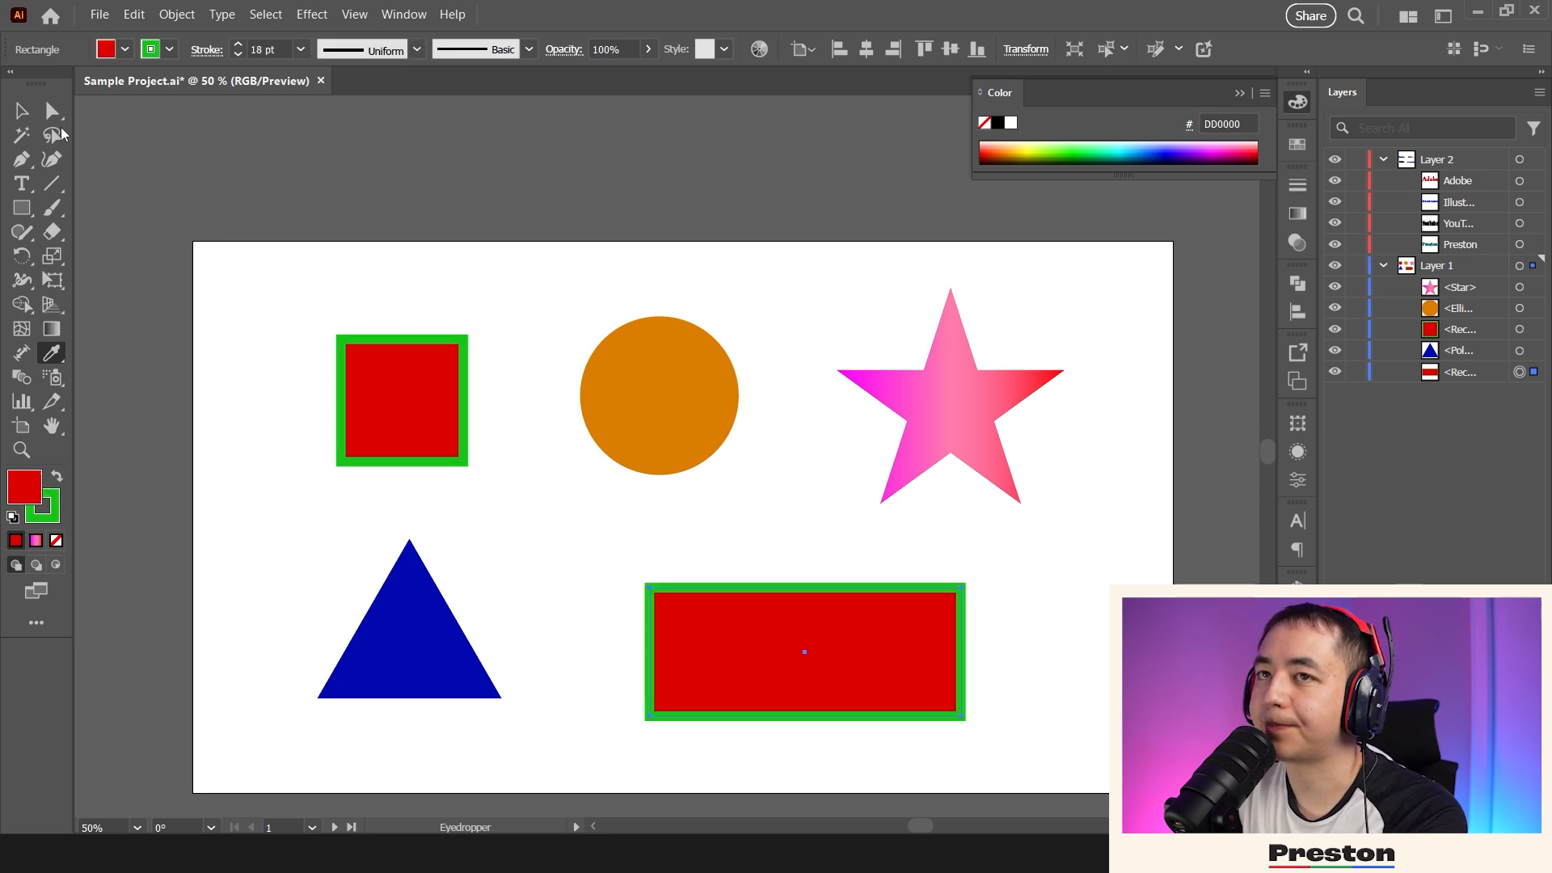
{"action": "key", "text": "a"}
{"action": "left_click", "coordinate": [578, 194]}
{"action": "key", "text": "ctrl+z"}
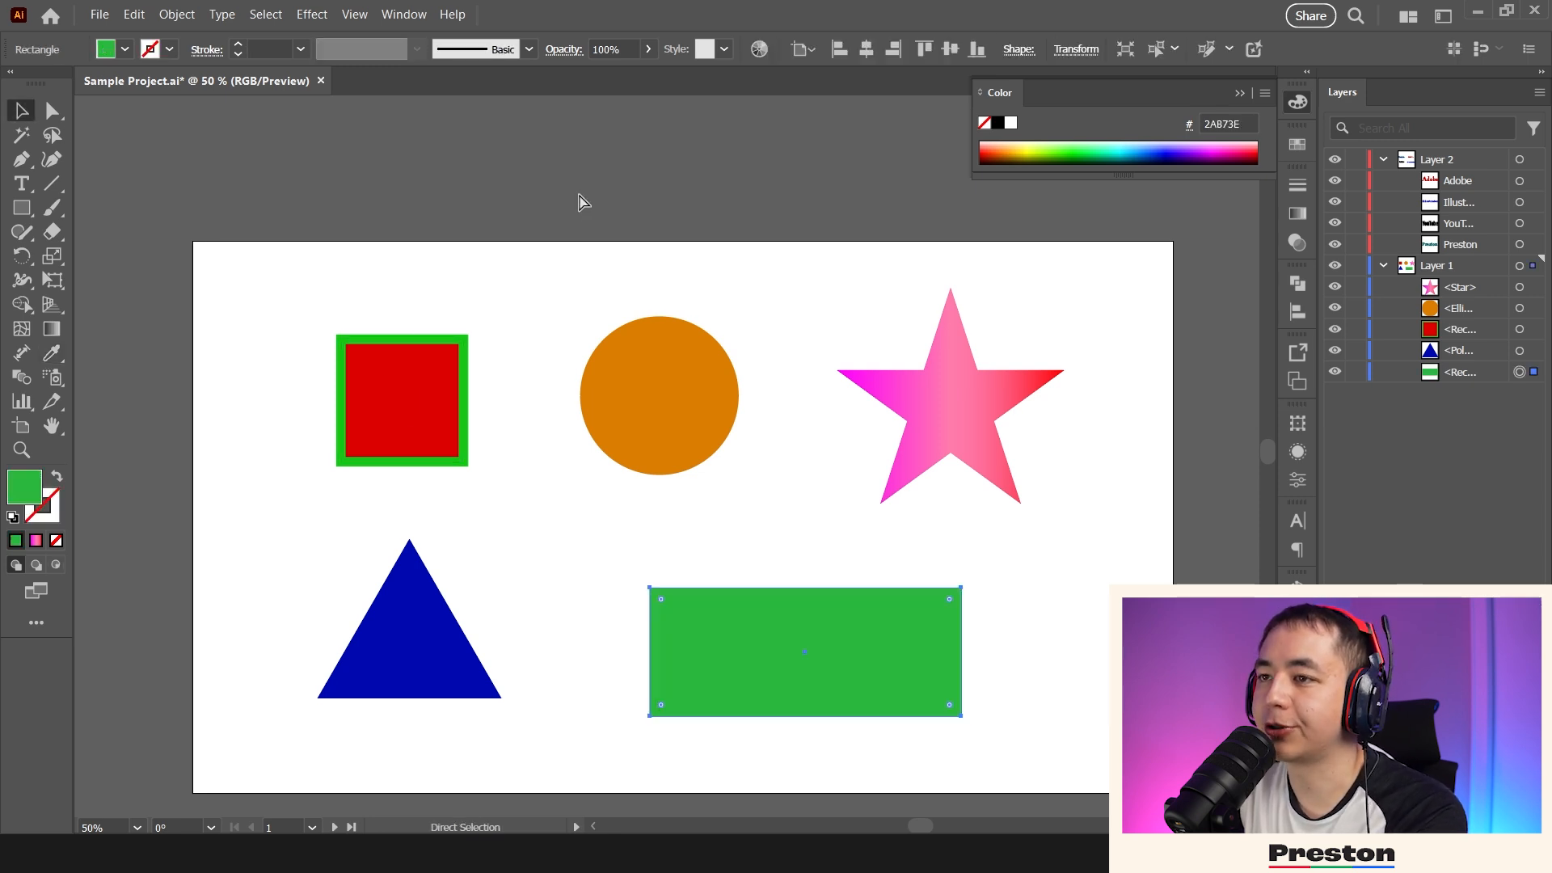
{"action": "left_click", "coordinate": [546, 271]}
- Recolor only the red square's stroke with the circle's orange using the Eyedropper, and deselect the square
{"action": "key", "text": "v"}
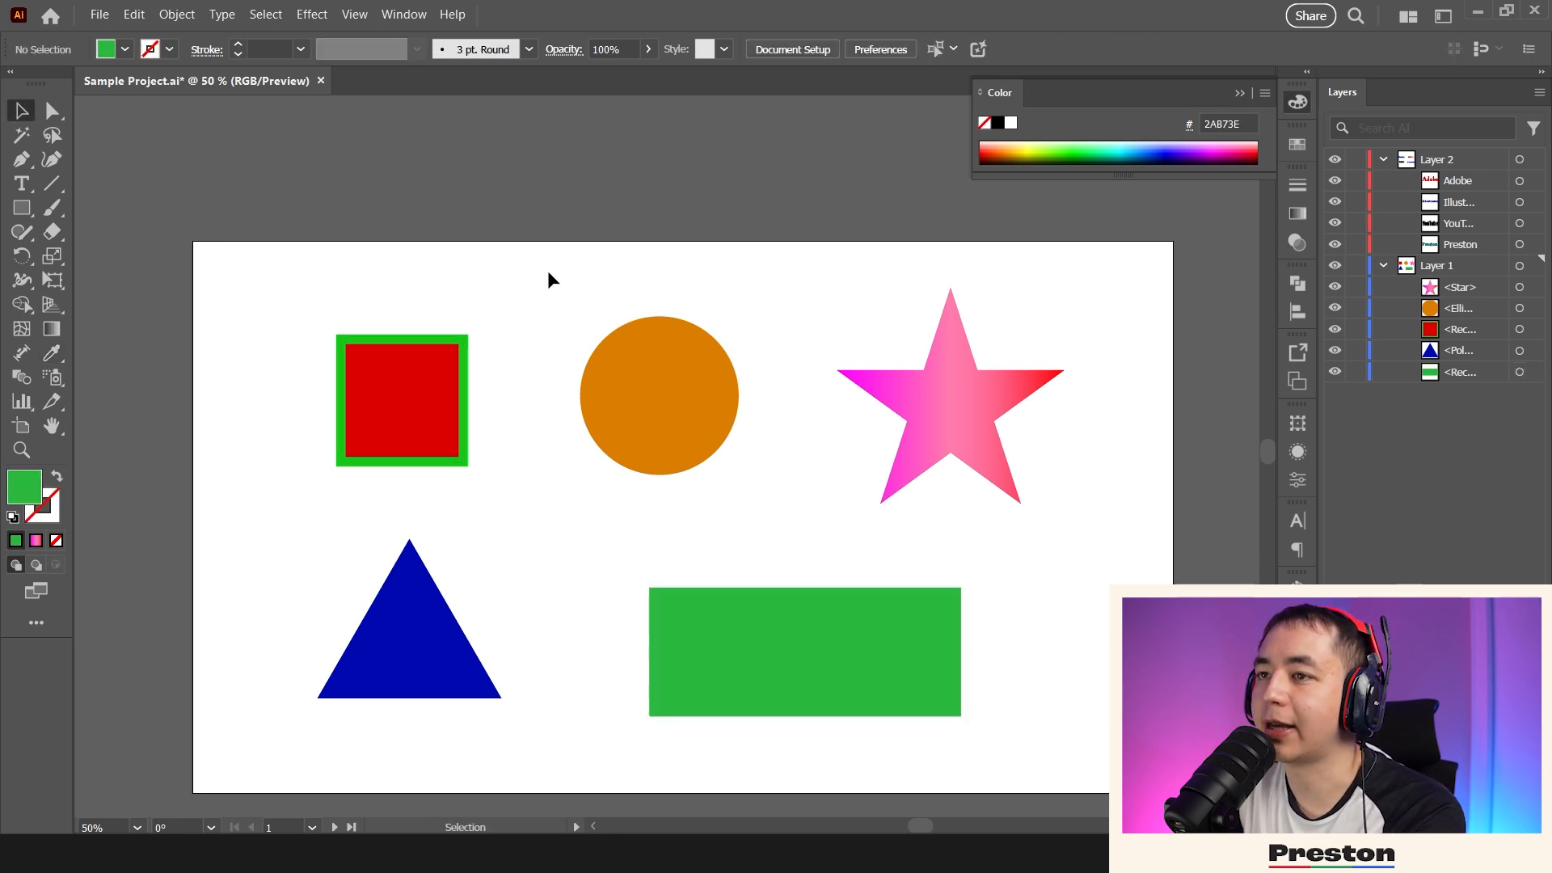
{"action": "left_click", "coordinate": [415, 416]}
{"action": "left_click", "coordinate": [49, 524]}
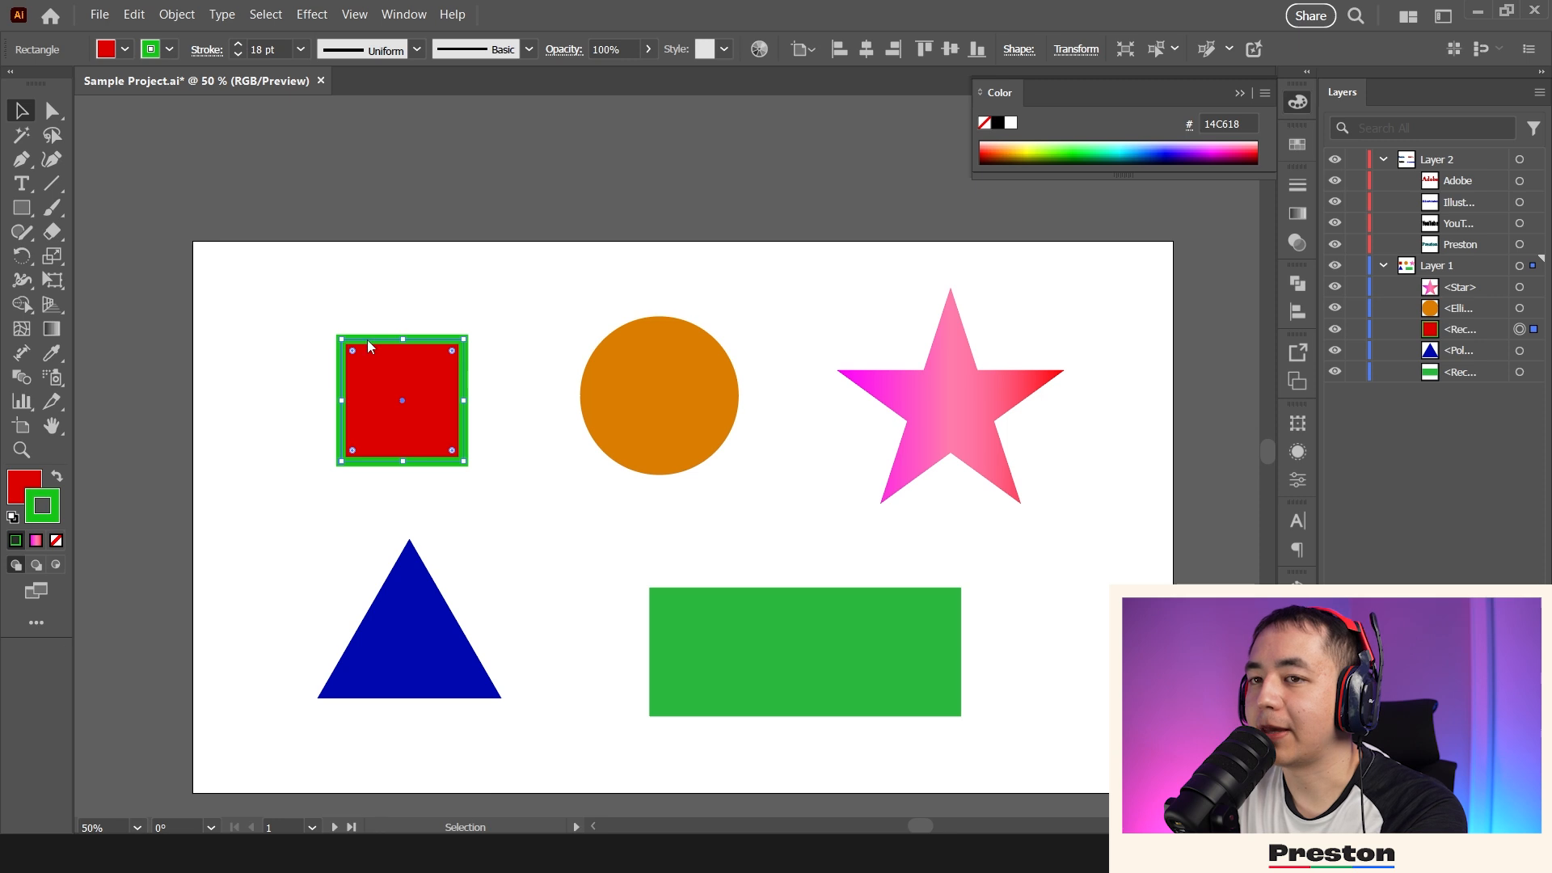
{"action": "key", "text": "i"}
{"action": "left_click", "coordinate": [677, 396], "text": "shift"}
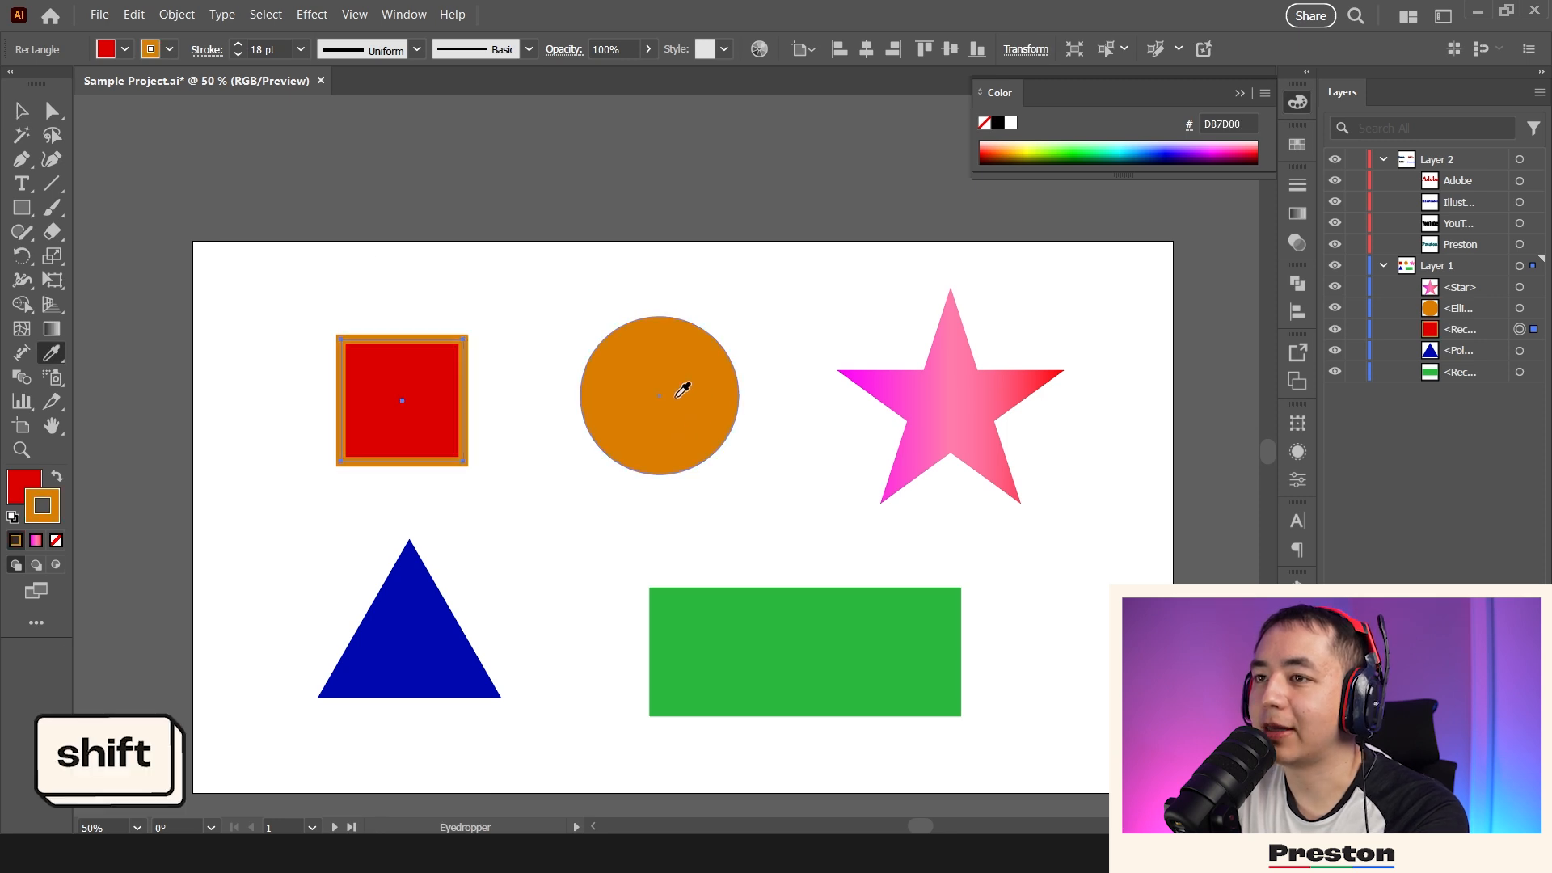
{"action": "key", "text": "v"}
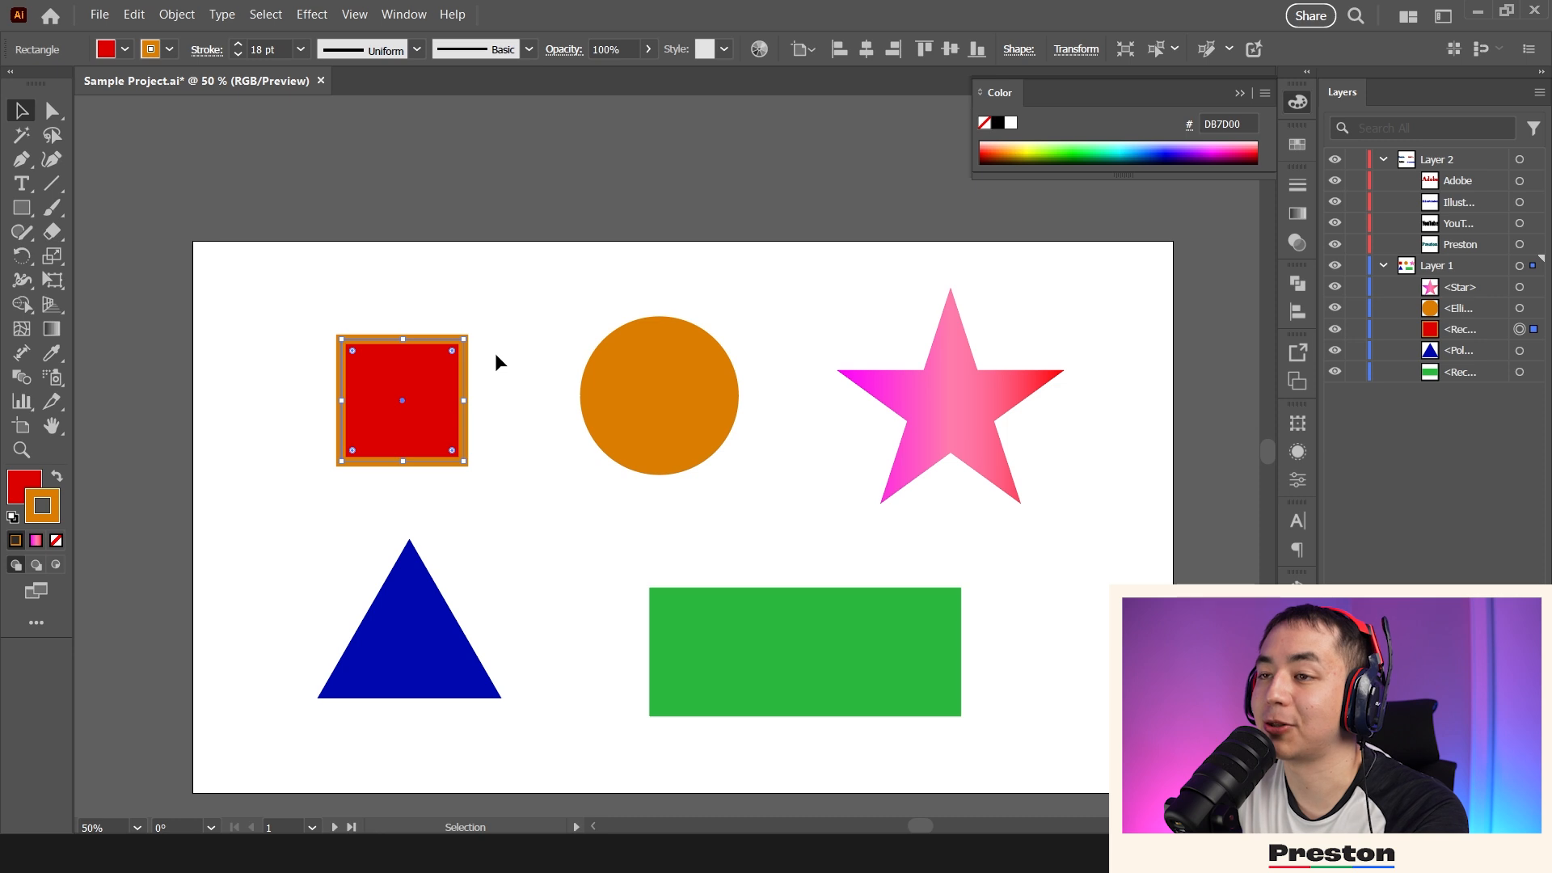
{"action": "left_click", "coordinate": [493, 457]}
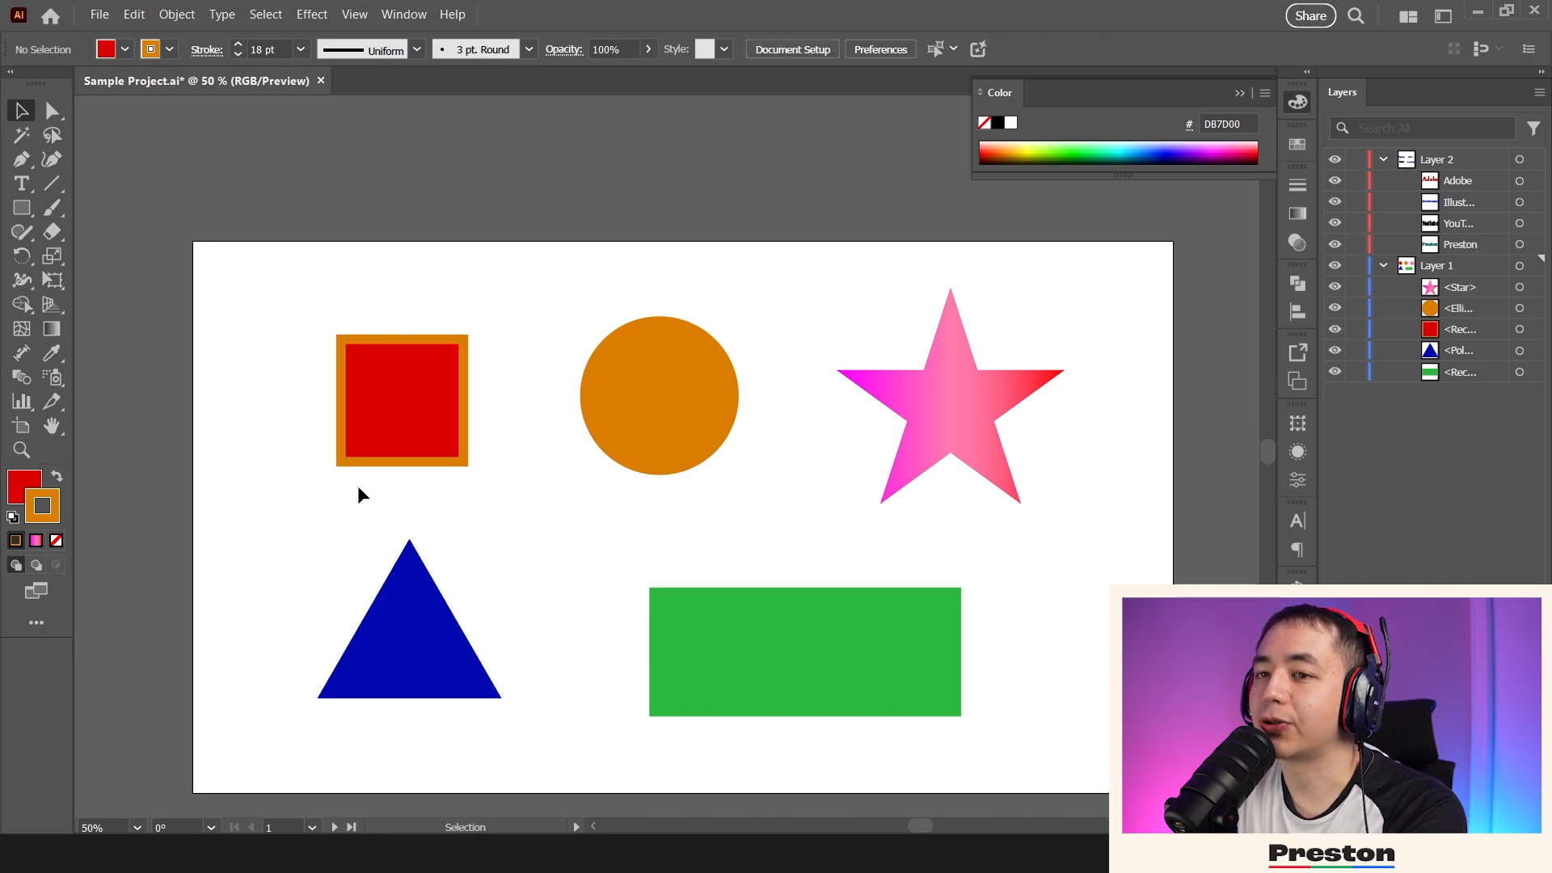
- Select the pink star and open its linear gradient fill for editing on the artboard
{"action": "scroll", "coordinate": [808, 441], "scroll_direction": "down", "scroll_amount": 2}
{"action": "scroll", "coordinate": [831, 433], "scroll_direction": "right", "scroll_amount": 3}
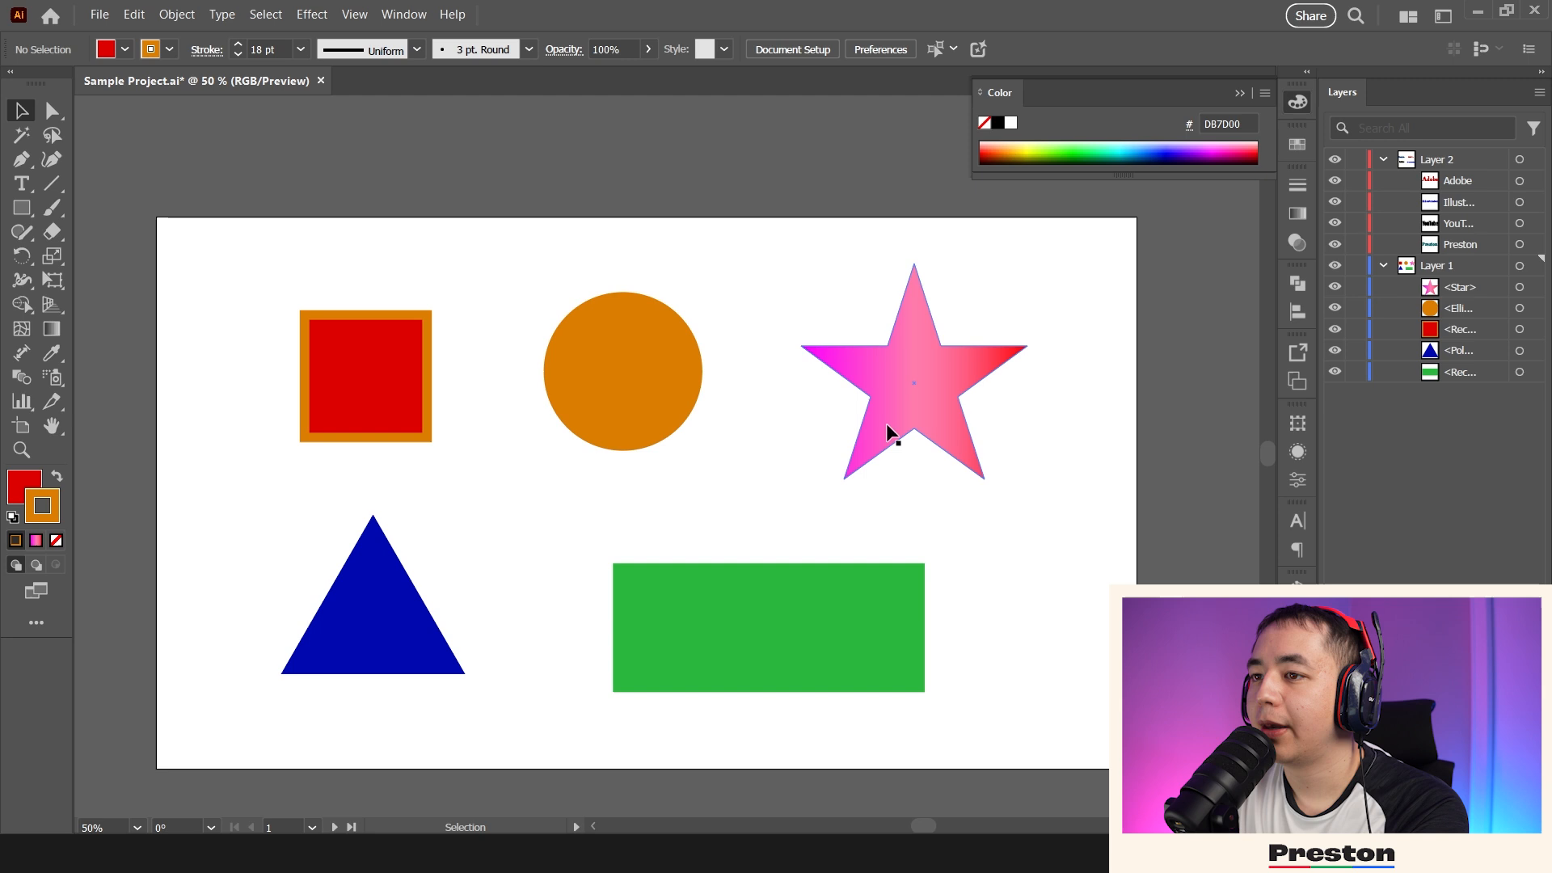
{"action": "scroll", "coordinate": [1018, 499], "scroll_direction": "right", "scroll_amount": 5}
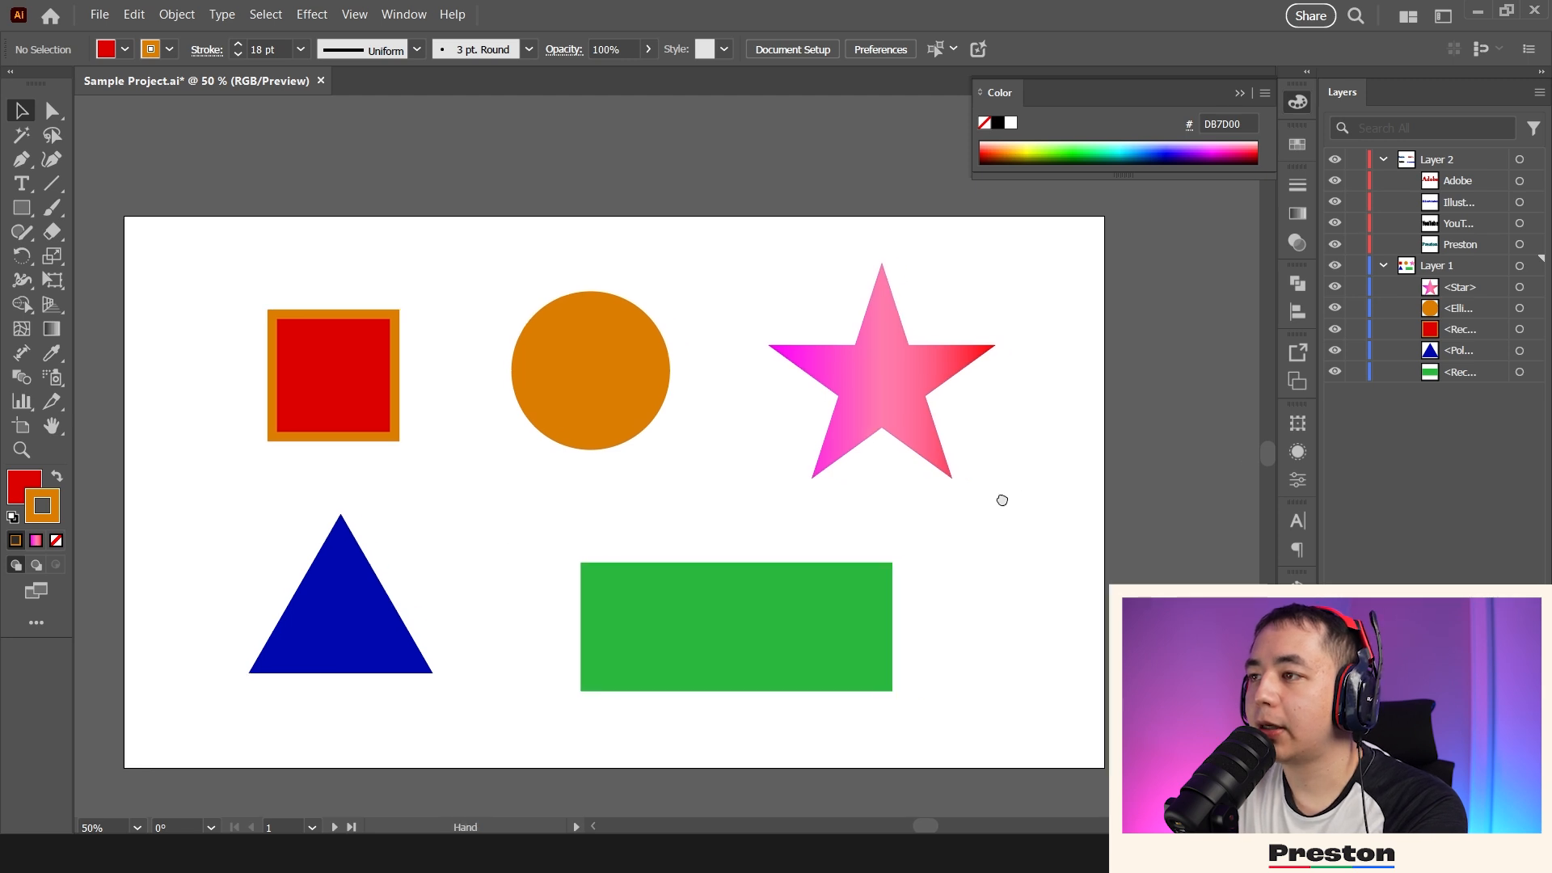
{"action": "left_click_drag", "start_coordinate": [780, 401], "coordinate": [808, 404]}
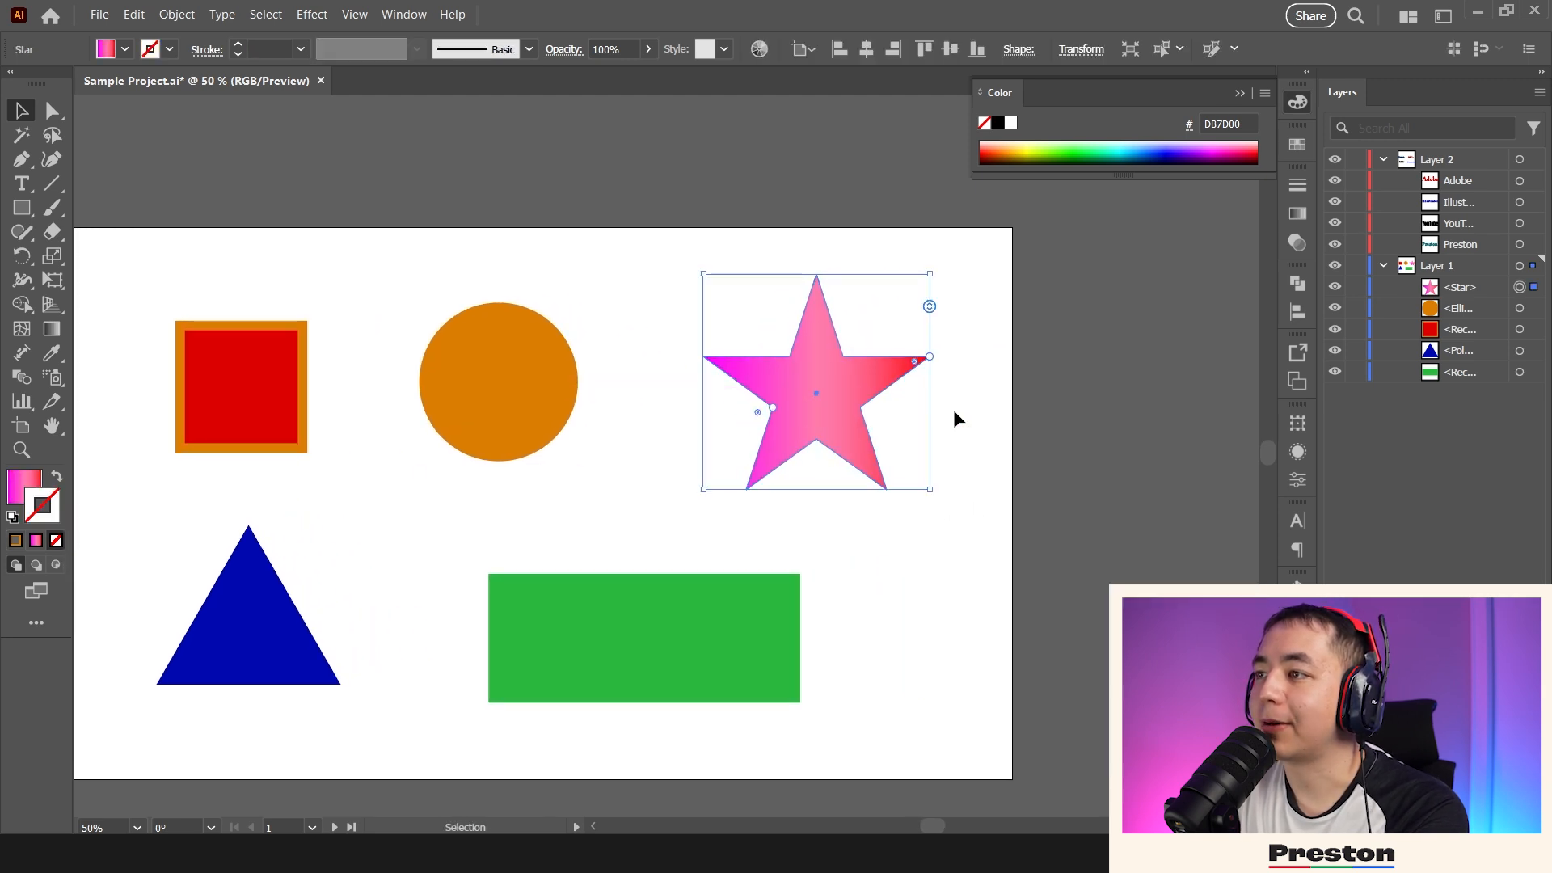
{"action": "left_click", "coordinate": [1051, 378]}
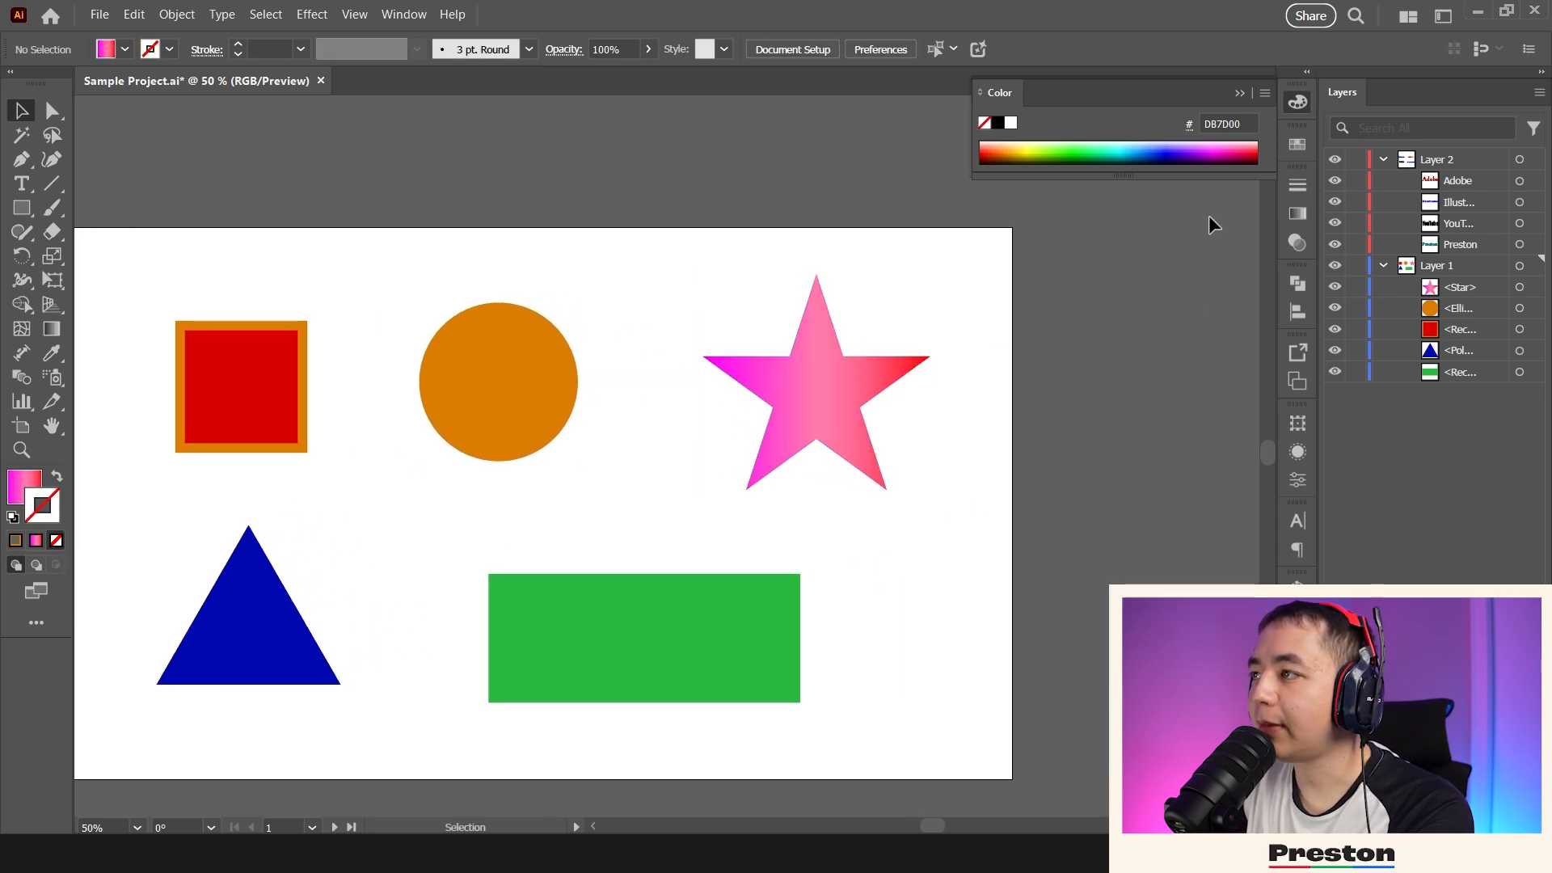
{"action": "left_click", "coordinate": [862, 385]}
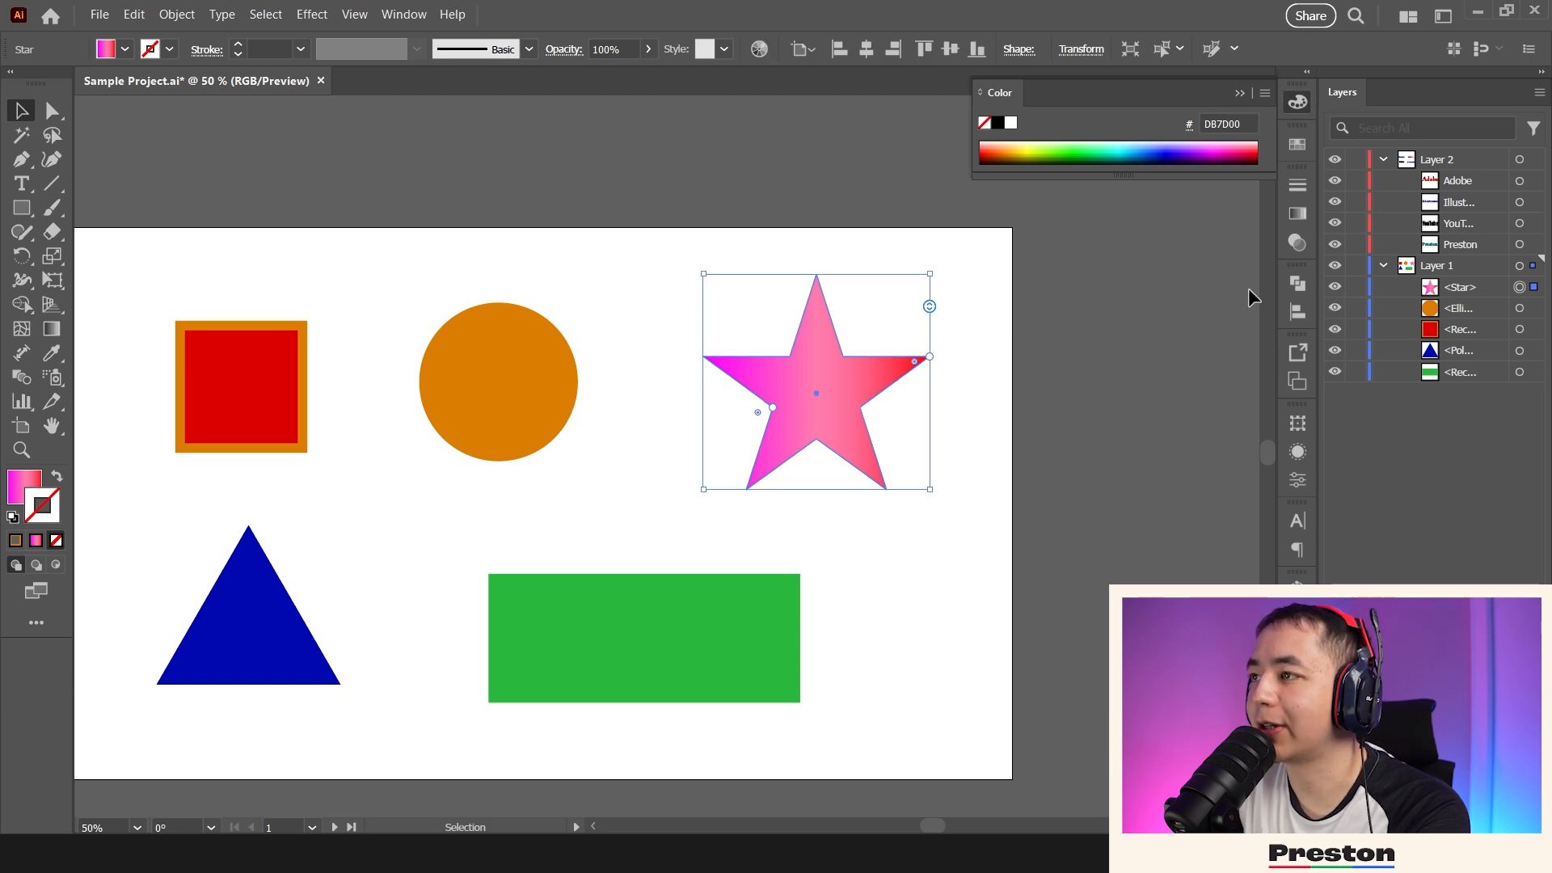
{"action": "left_click", "coordinate": [1297, 215]}
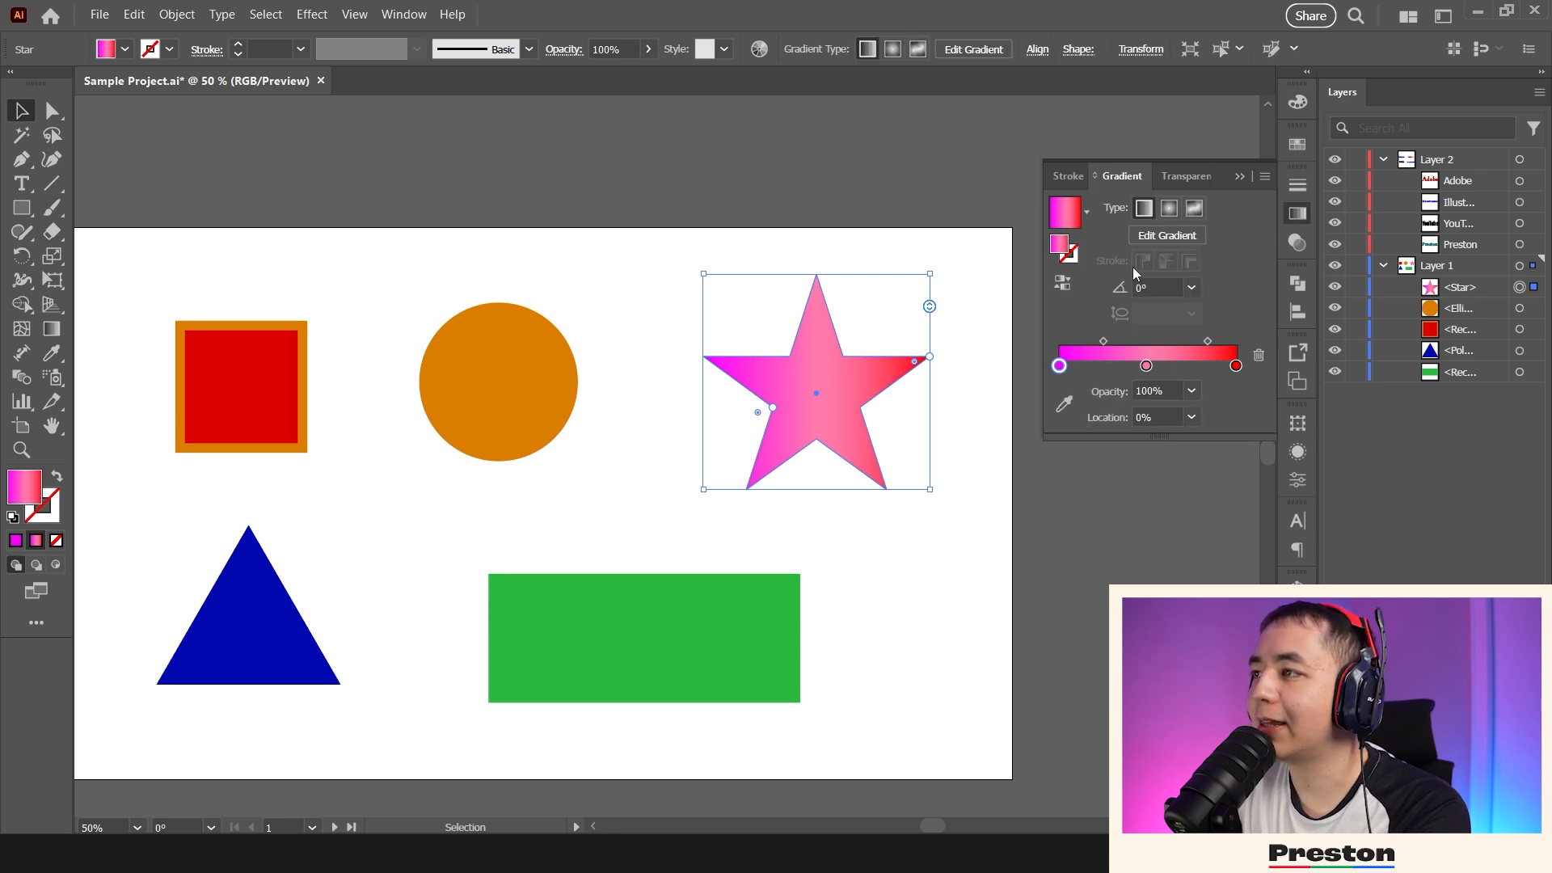
{"action": "left_click_drag", "start_coordinate": [1059, 366], "coordinate": [1020, 353]}
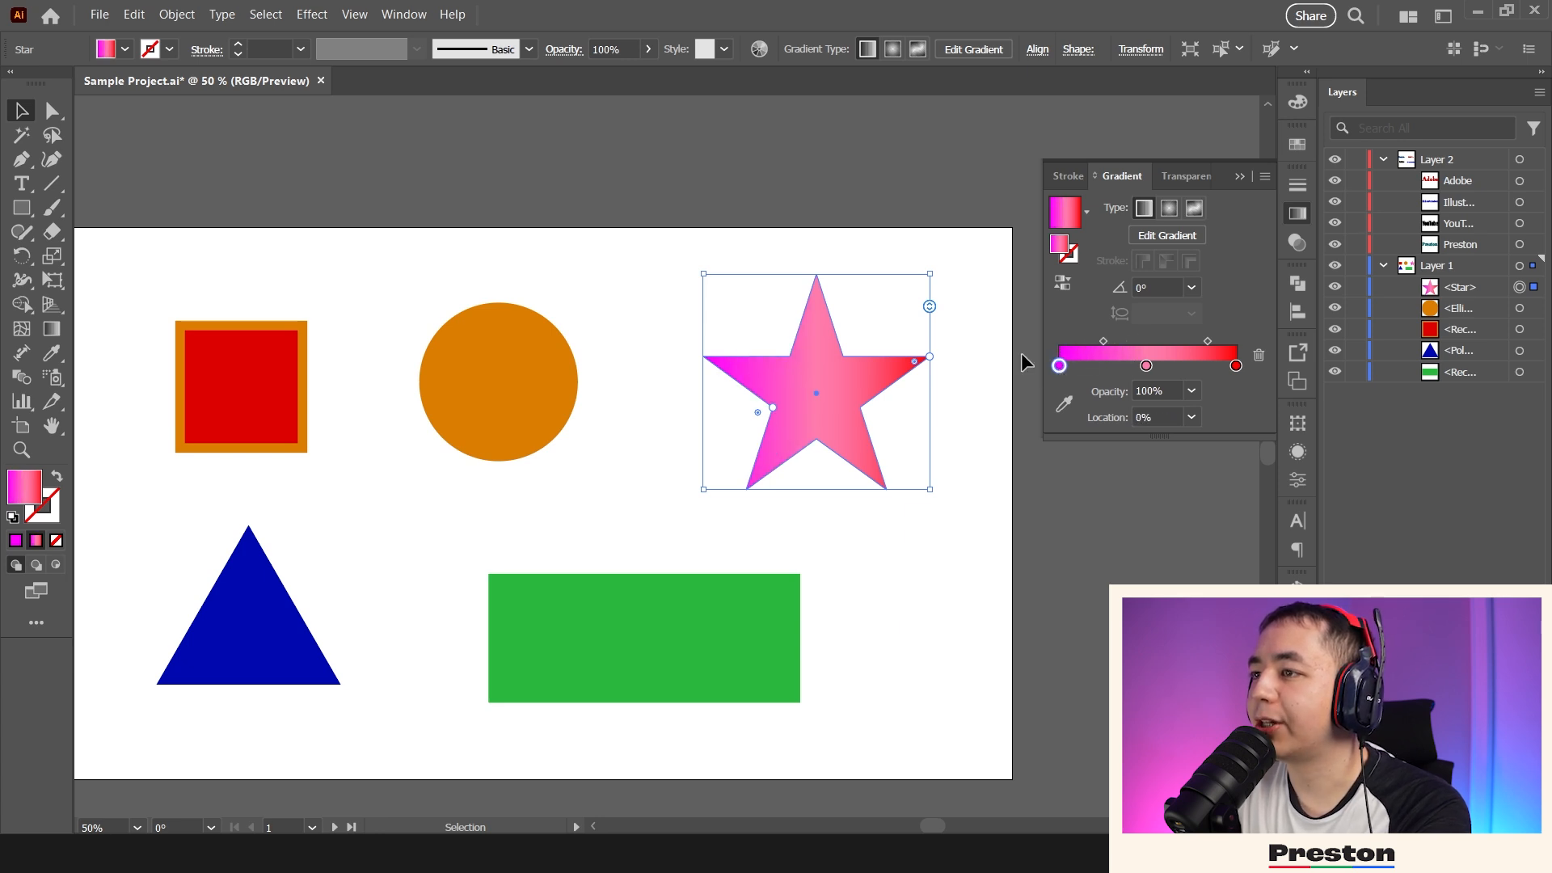
{"action": "left_click", "coordinate": [1151, 240]}
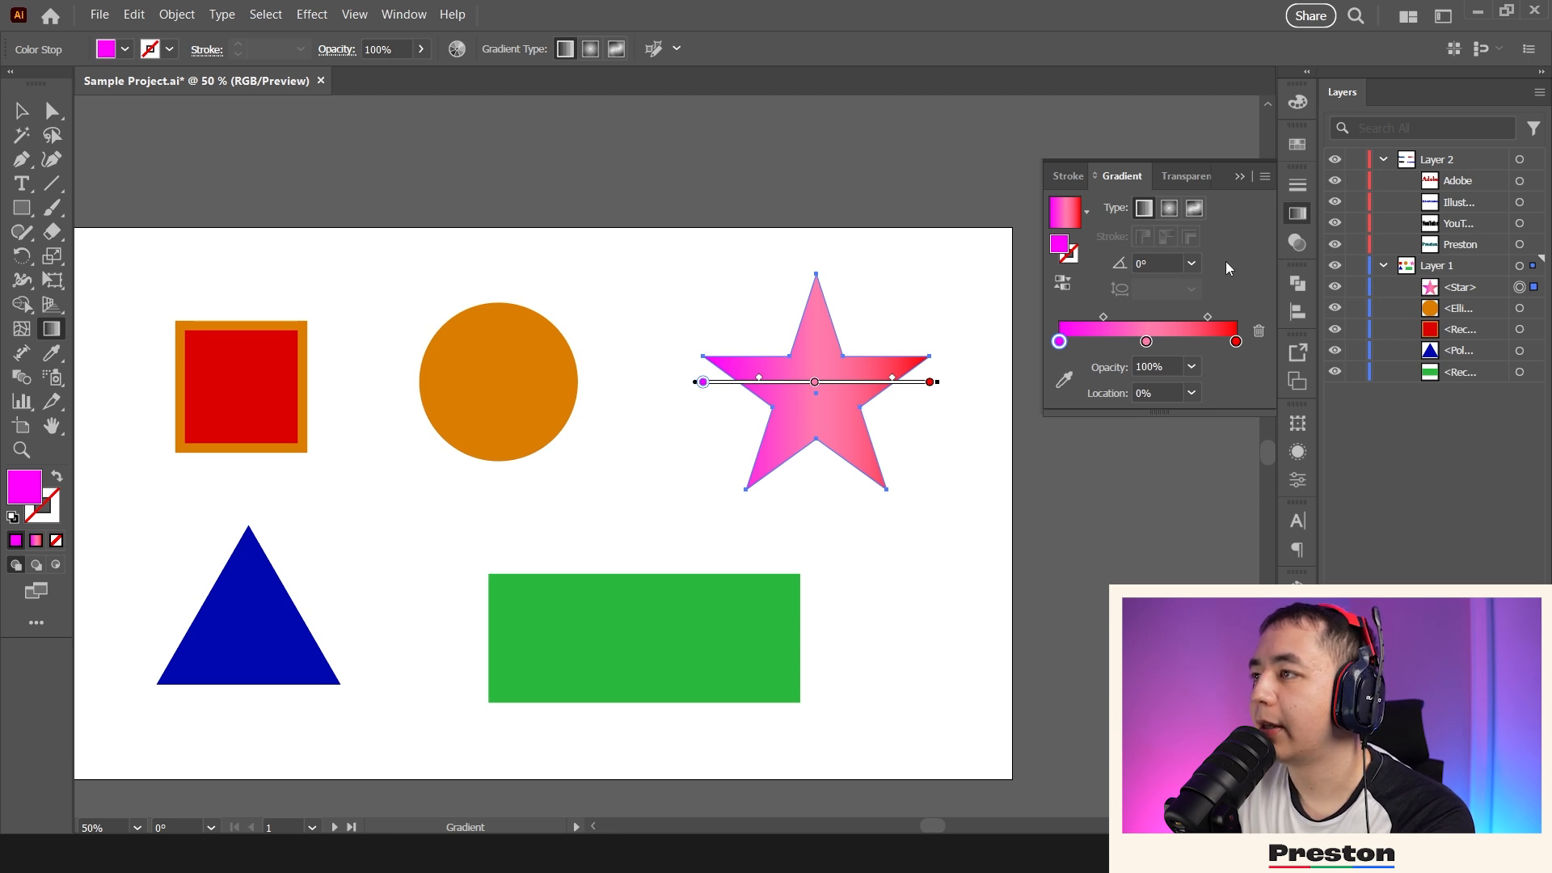
- Switch the star's gradient to radial and on to freeform, and nudge the black color stop near its right tip
{"action": "left_click", "coordinate": [1168, 210]}
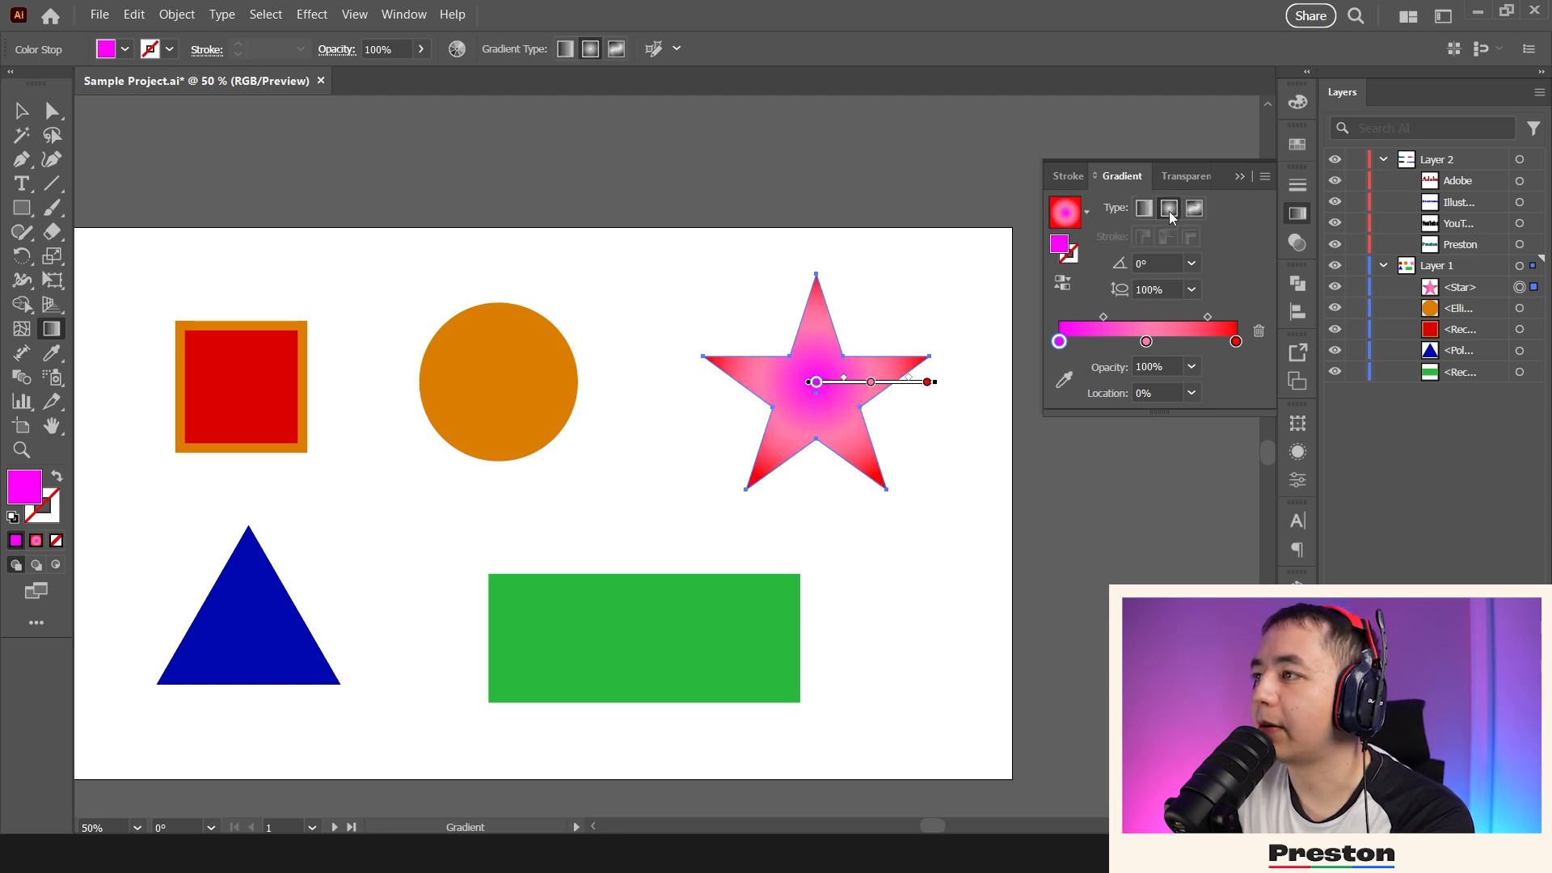
{"action": "left_click", "coordinate": [1195, 210]}
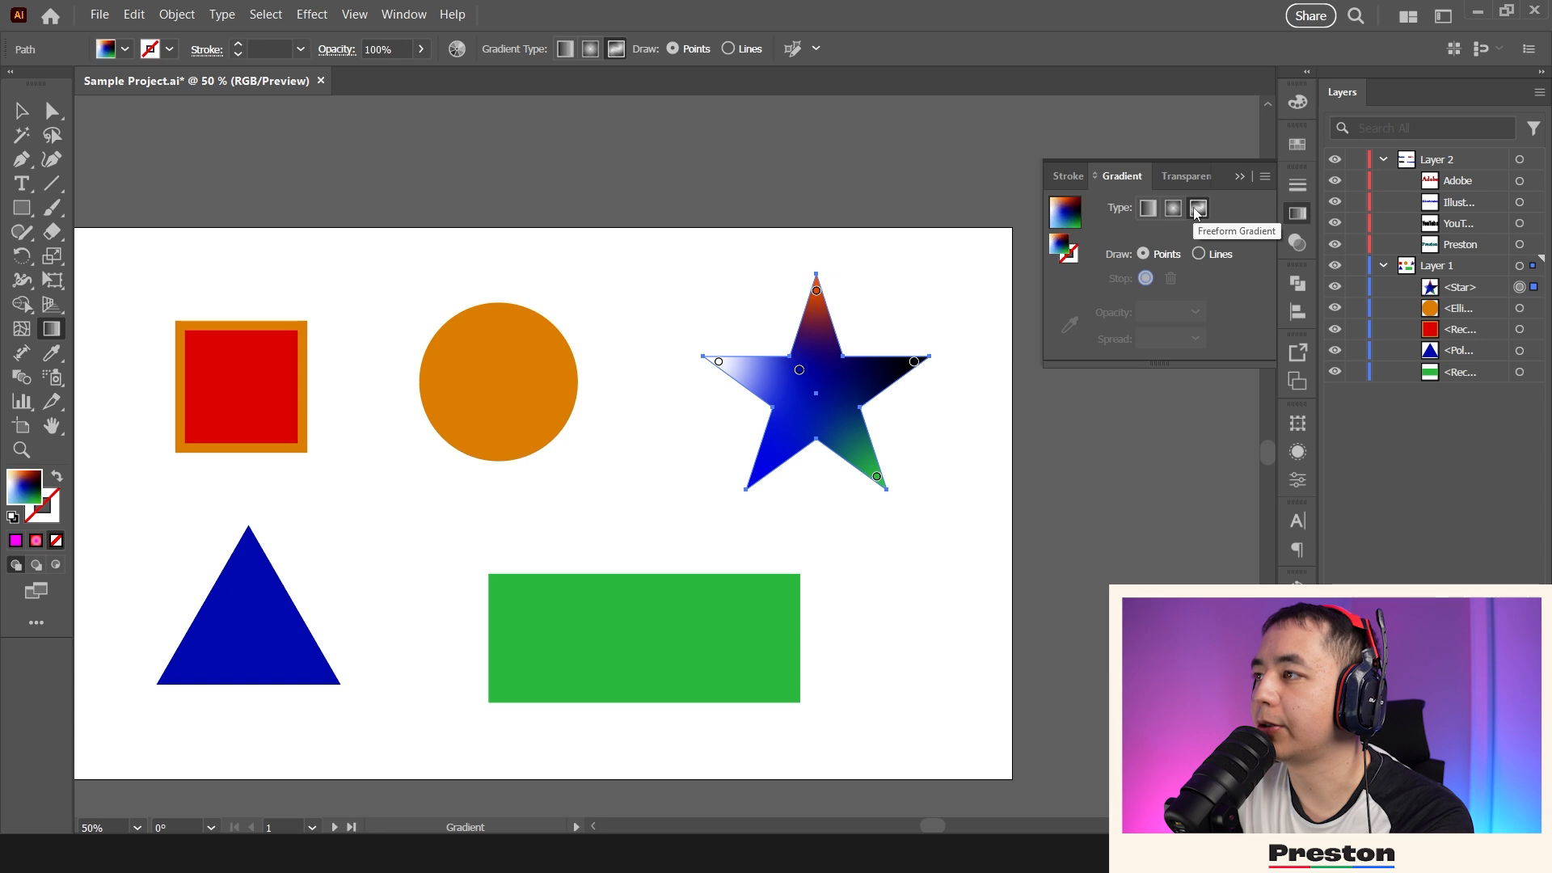
{"action": "mouse_move", "coordinate": [913, 361]}
{"action": "left_mouse_down"}
{"action": "mouse_move", "coordinate": [824, 415]}
{"action": "mouse_move", "coordinate": [929, 356]}
{"action": "mouse_move", "coordinate": [911, 370]}
{"action": "left_mouse_up"}
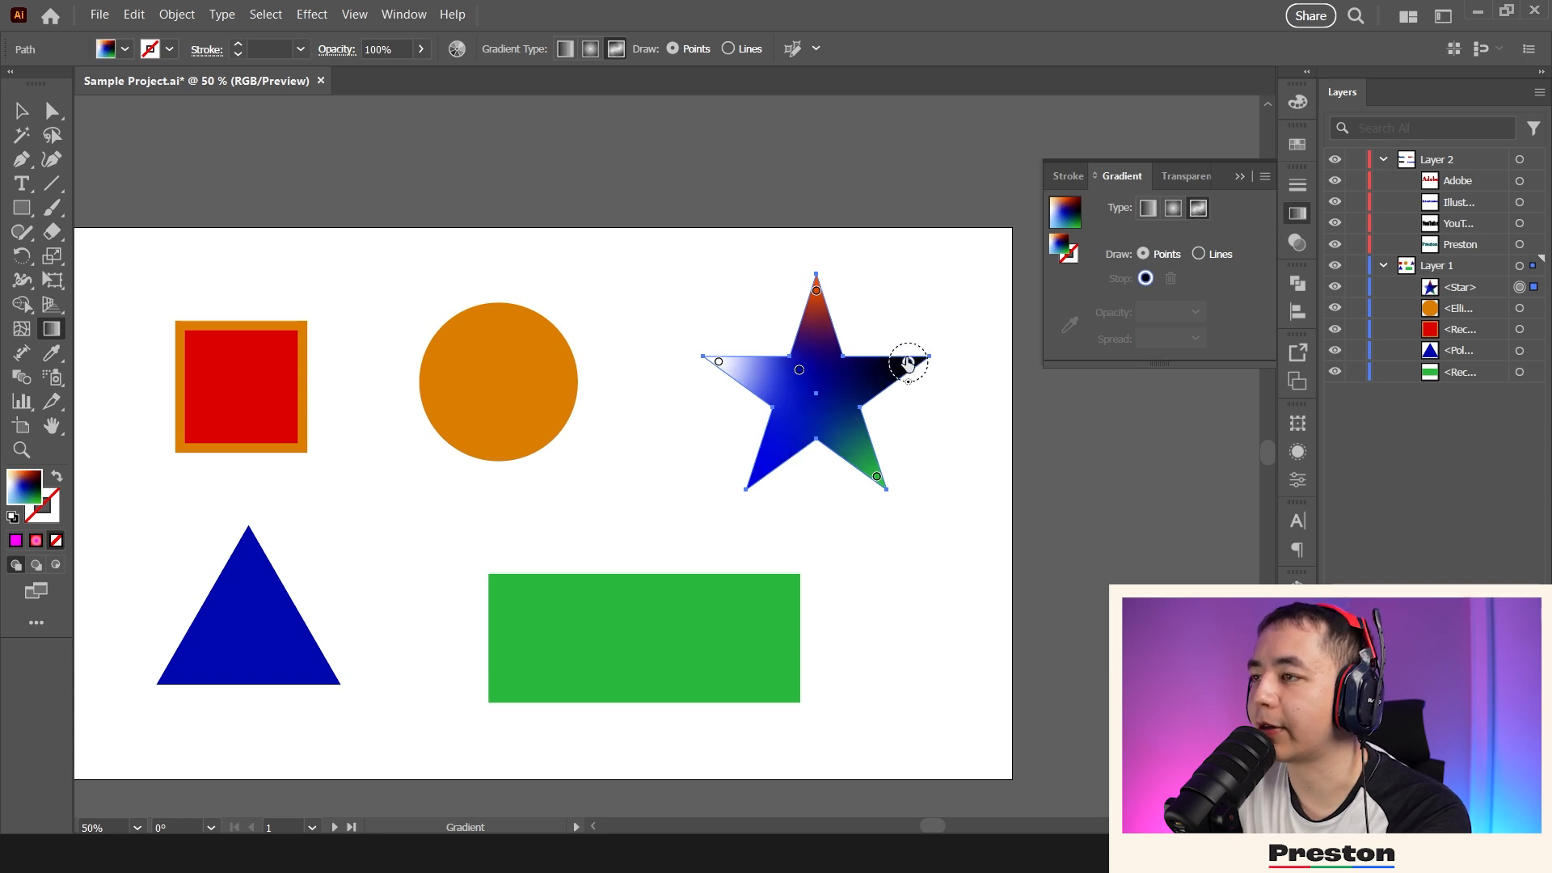
{"action": "left_click", "coordinate": [911, 370]}
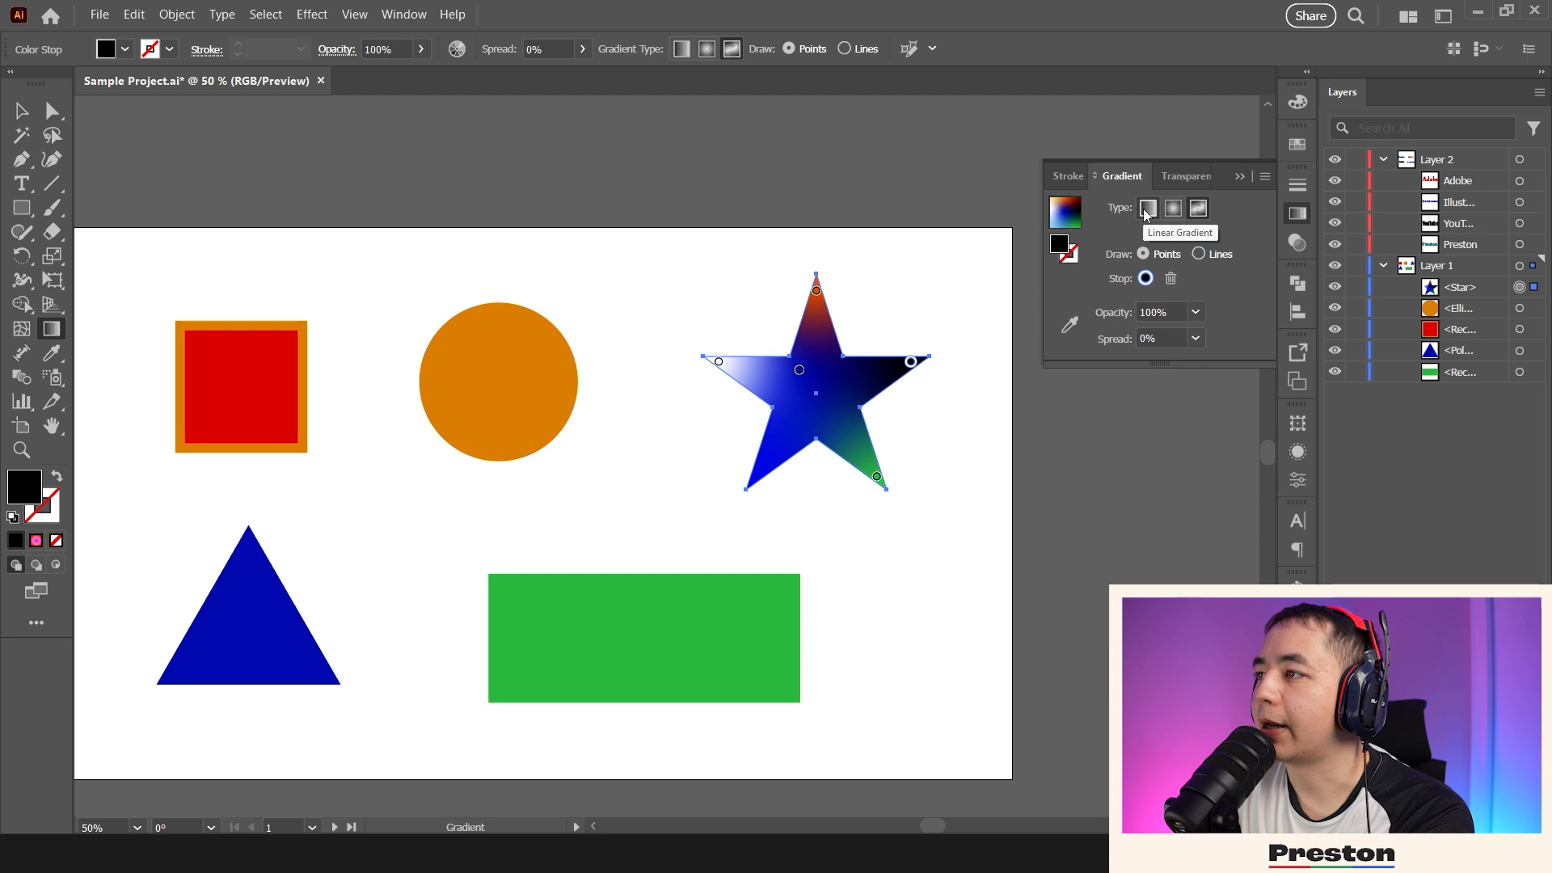
- Switch the star's gradient from freeform to radial and on to linear
{"action": "left_click", "coordinate": [1169, 209]}
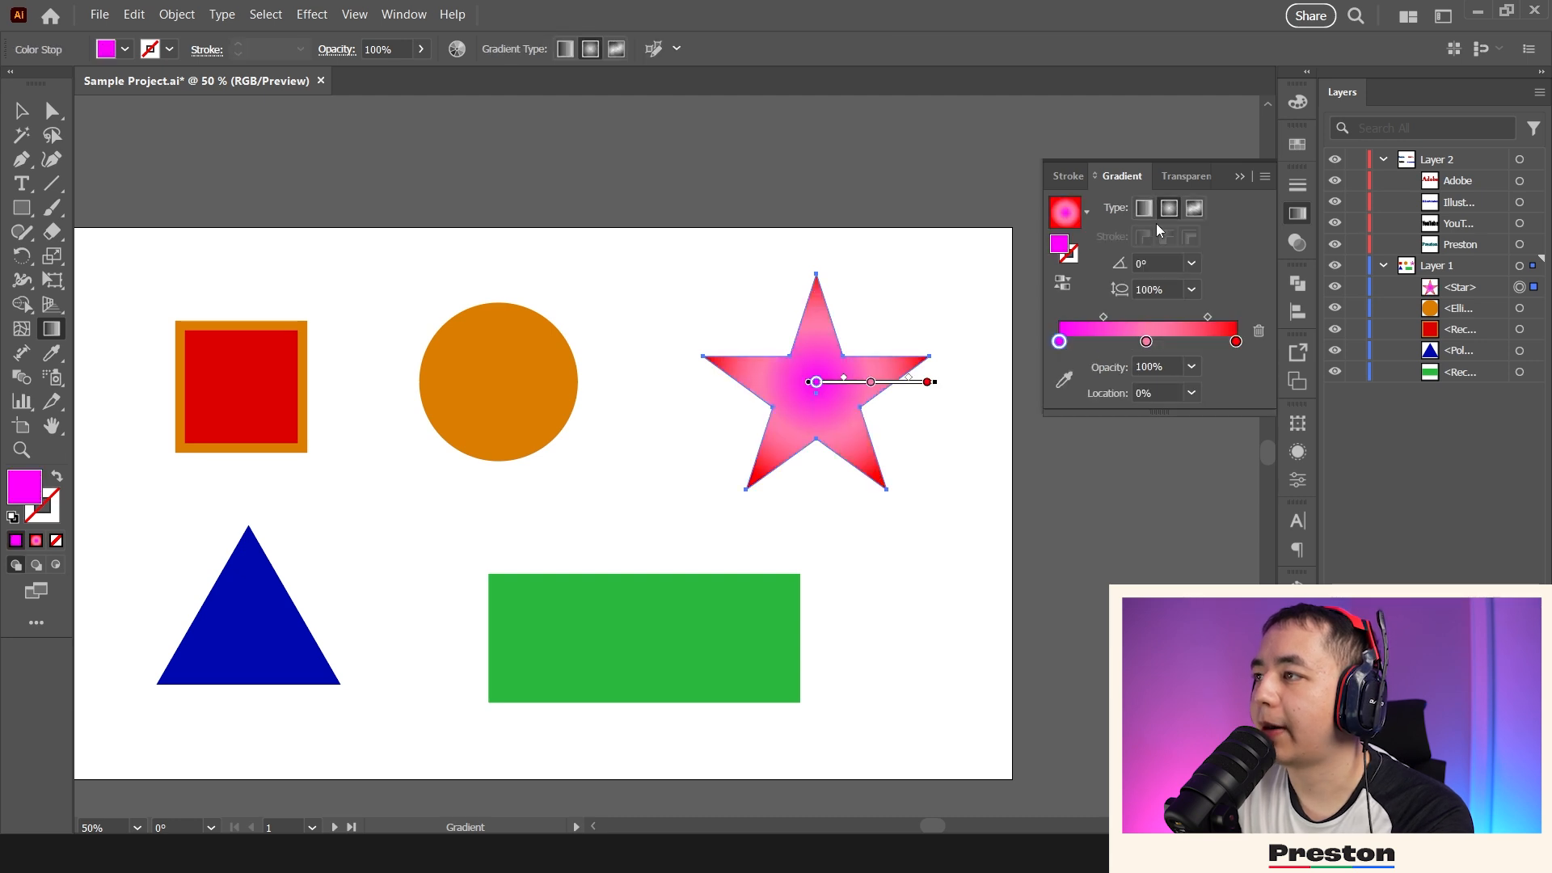
{"action": "left_click", "coordinate": [1142, 208]}
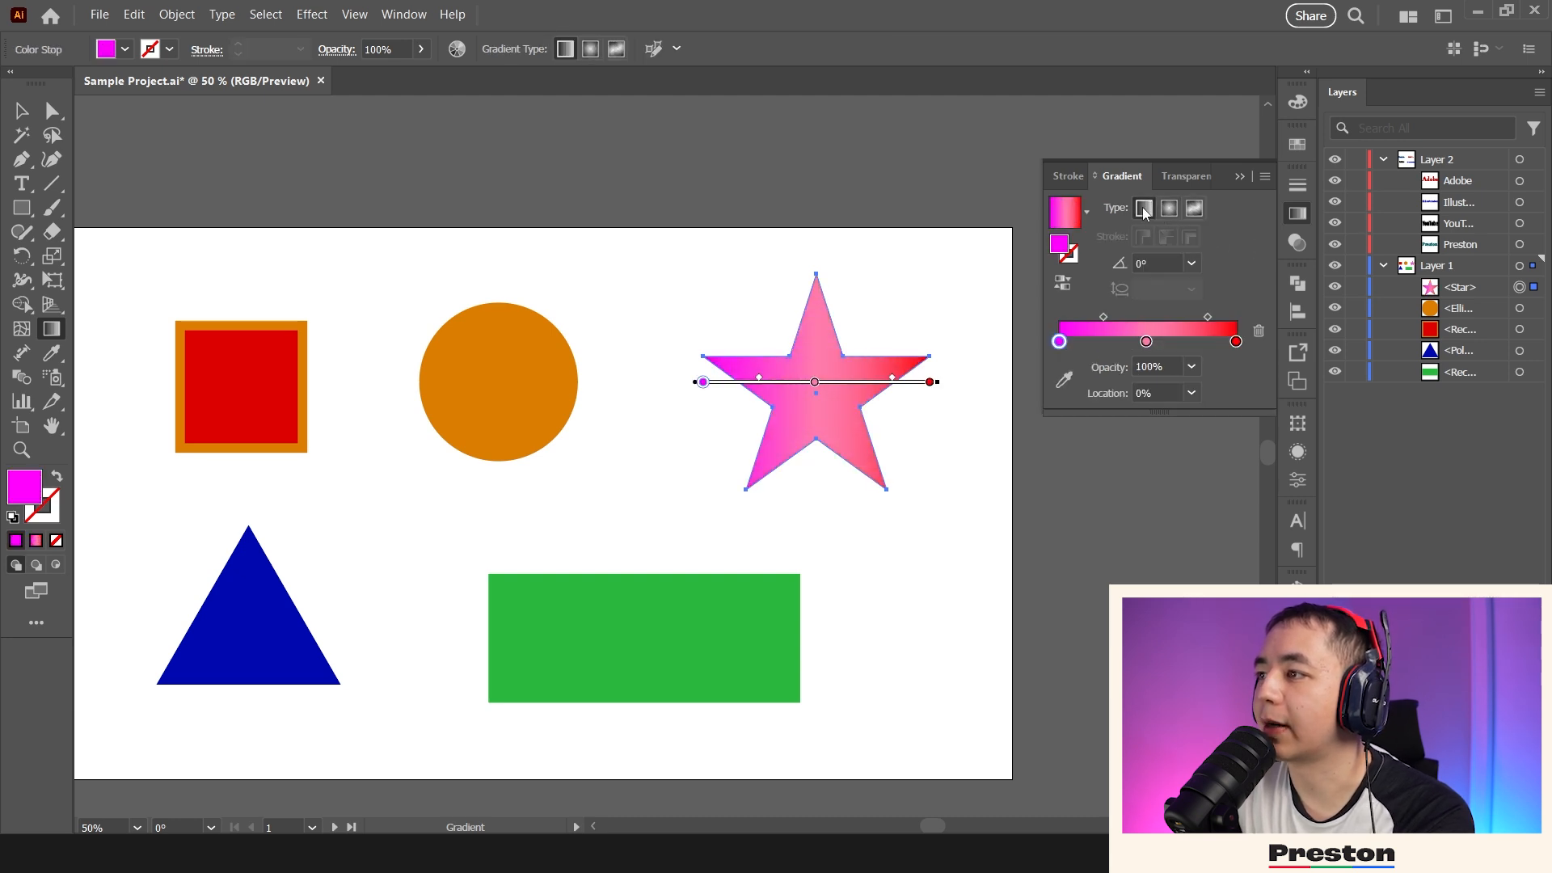
- Try setting the middle color stop of the star's linear gradient to 0% opacity, and undo it
{"action": "left_click", "coordinate": [1146, 341]}
{"action": "left_click", "coordinate": [1192, 393]}
{"action": "left_click", "coordinate": [1204, 388]}
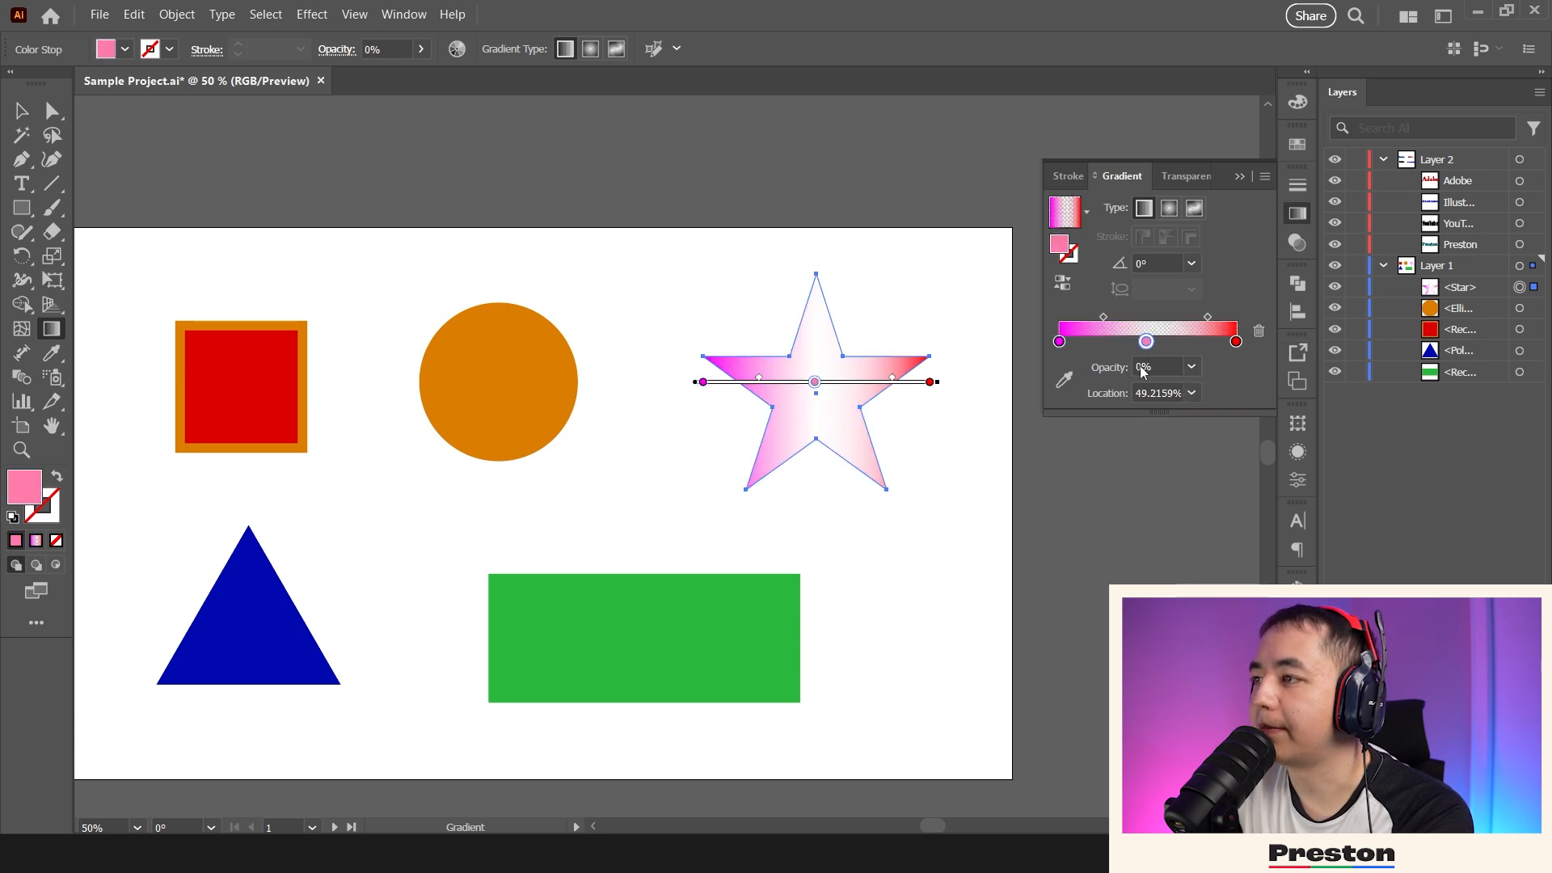
{"action": "key", "text": "ctrl+z"}
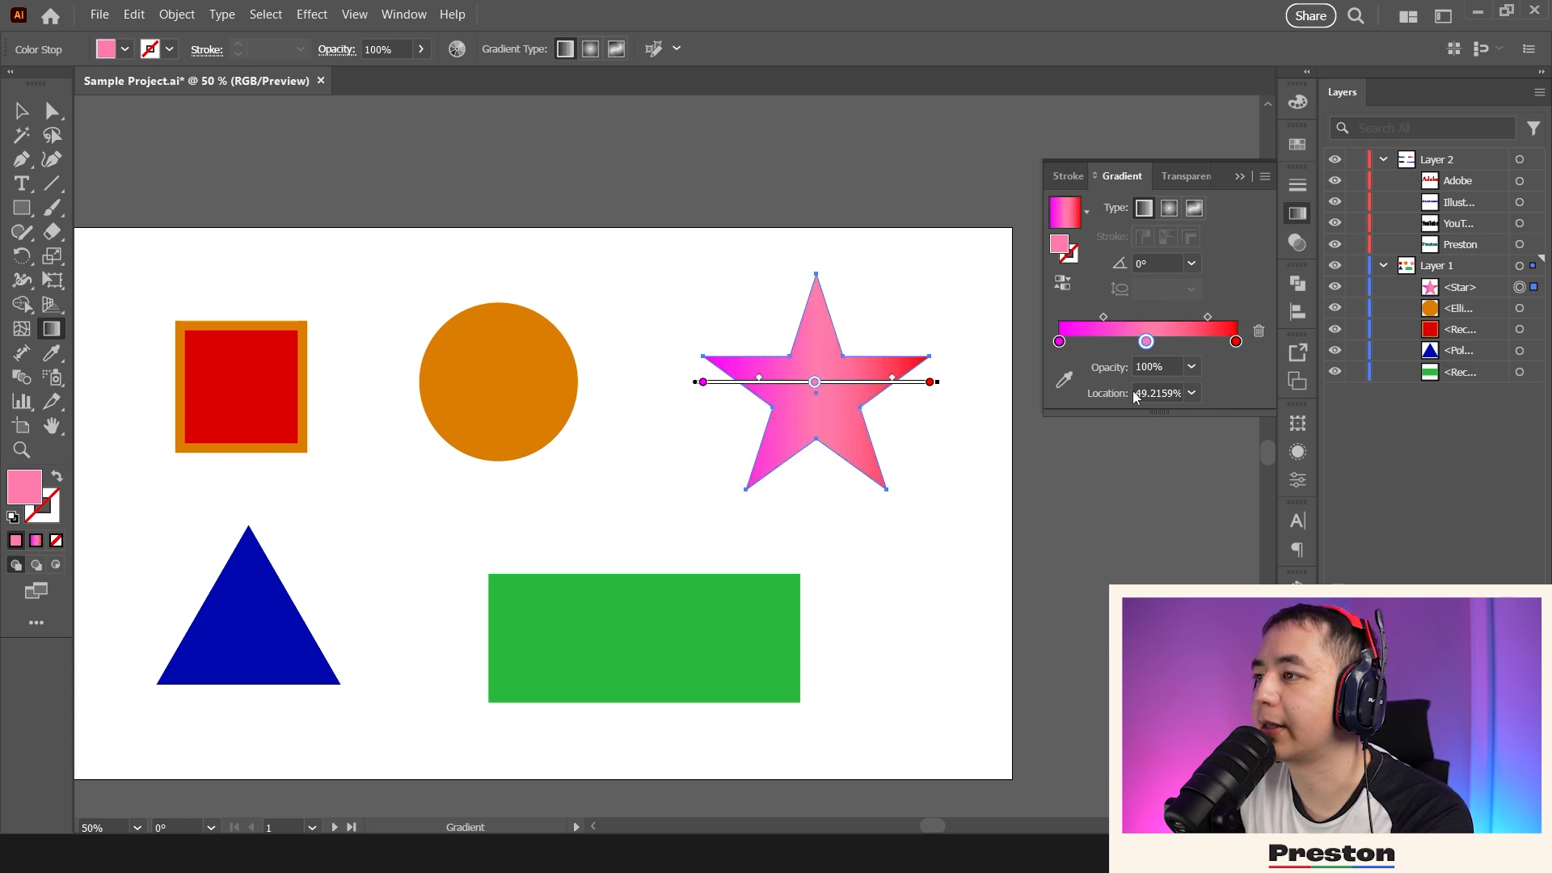
- Recolor the end stop of the star's gradient with the circle's sampled orange, and view that color's RGB sliders
{"action": "double_click", "coordinate": [1236, 341]}
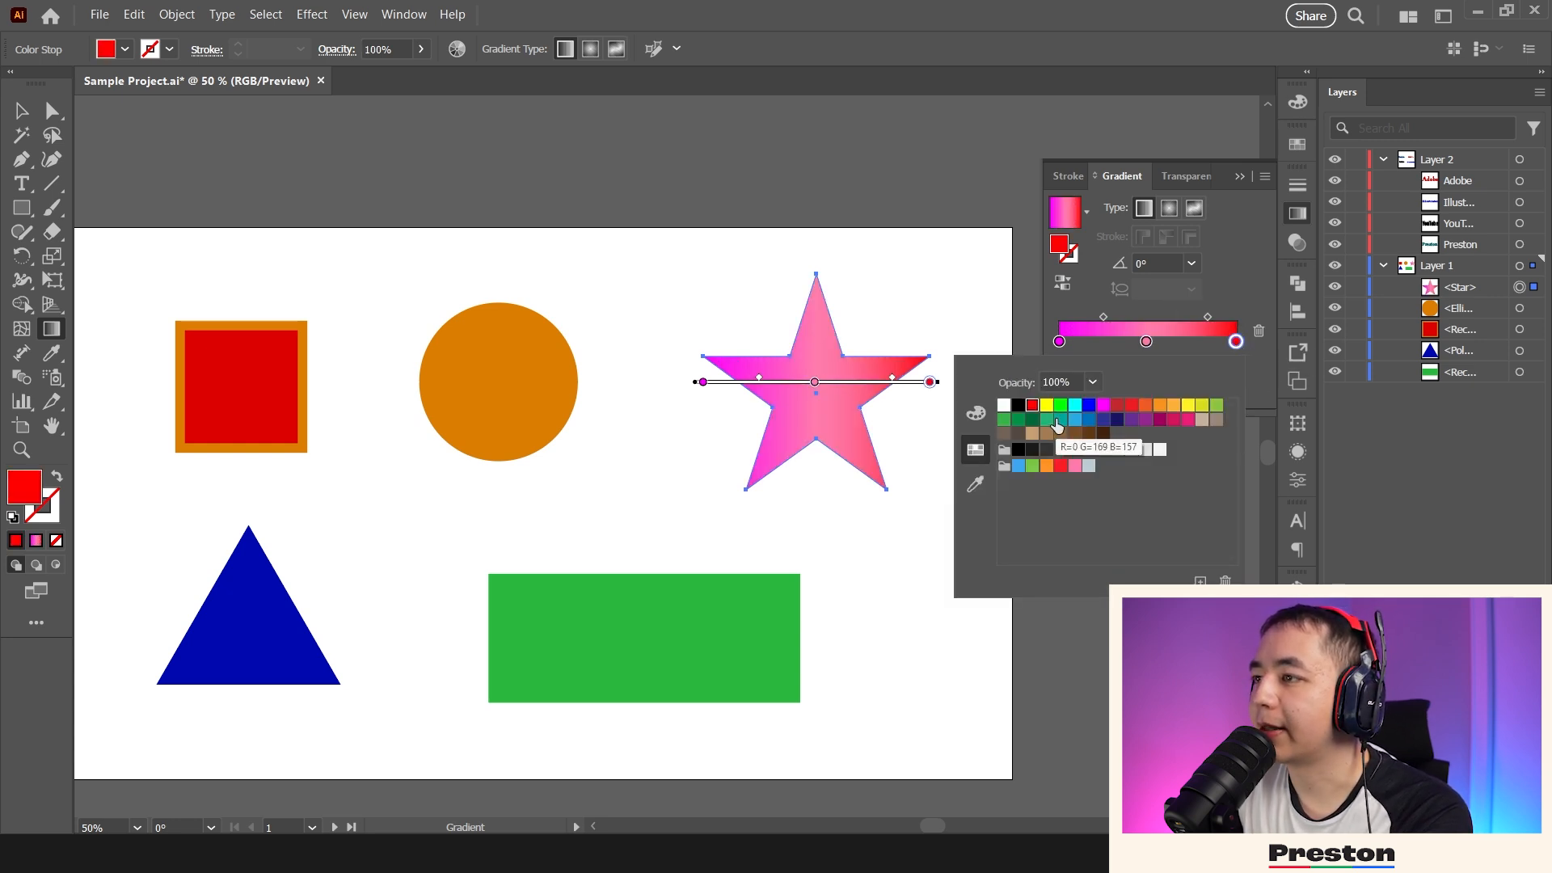
{"action": "left_click", "coordinate": [981, 448]}
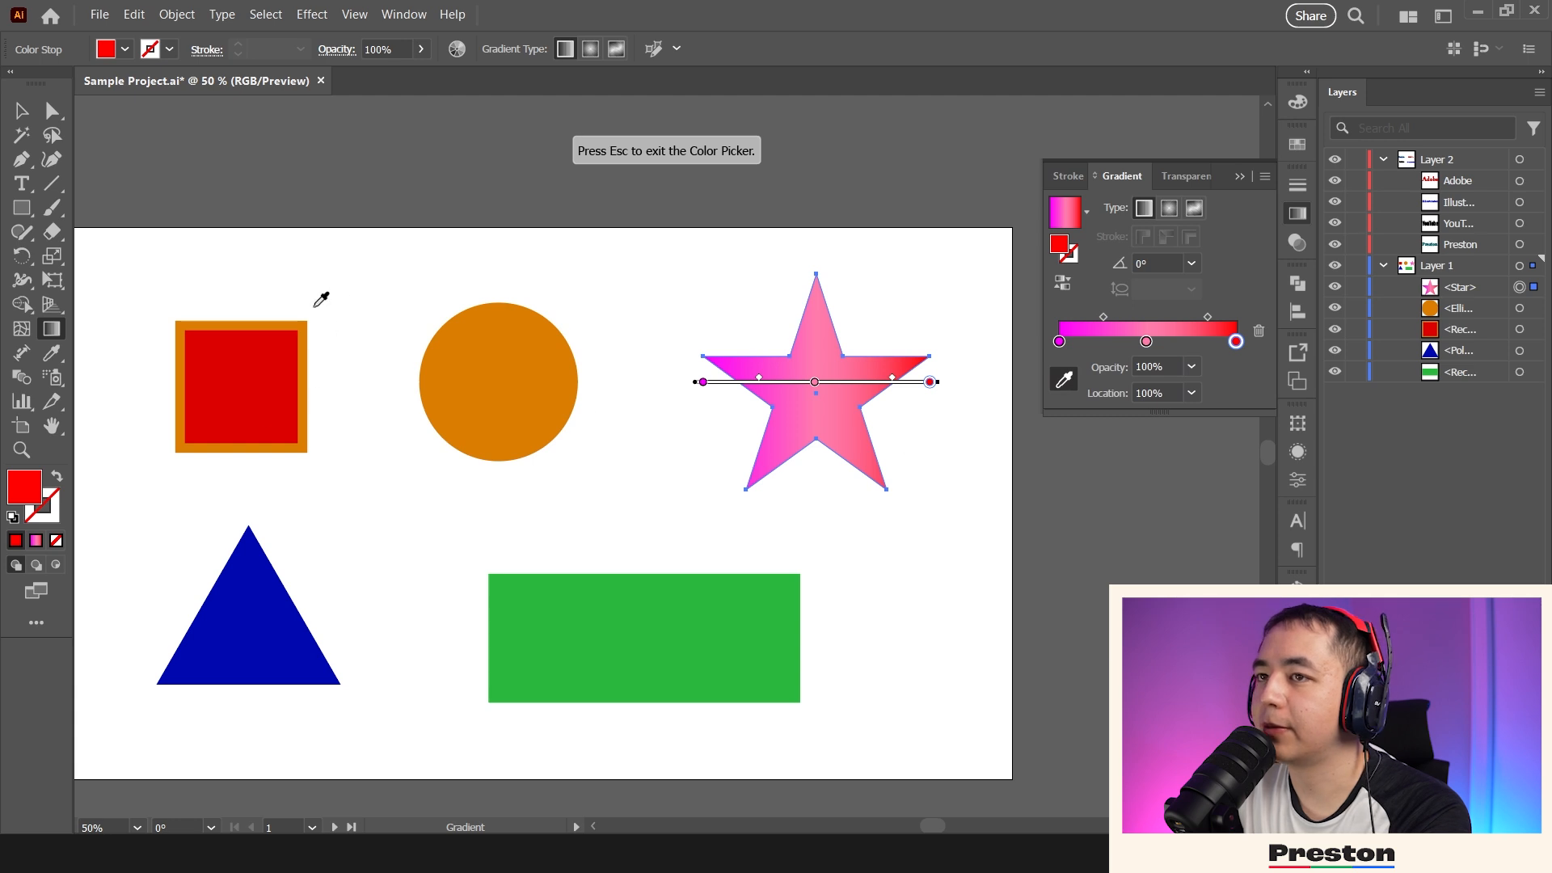
{"action": "left_click", "coordinate": [478, 378]}
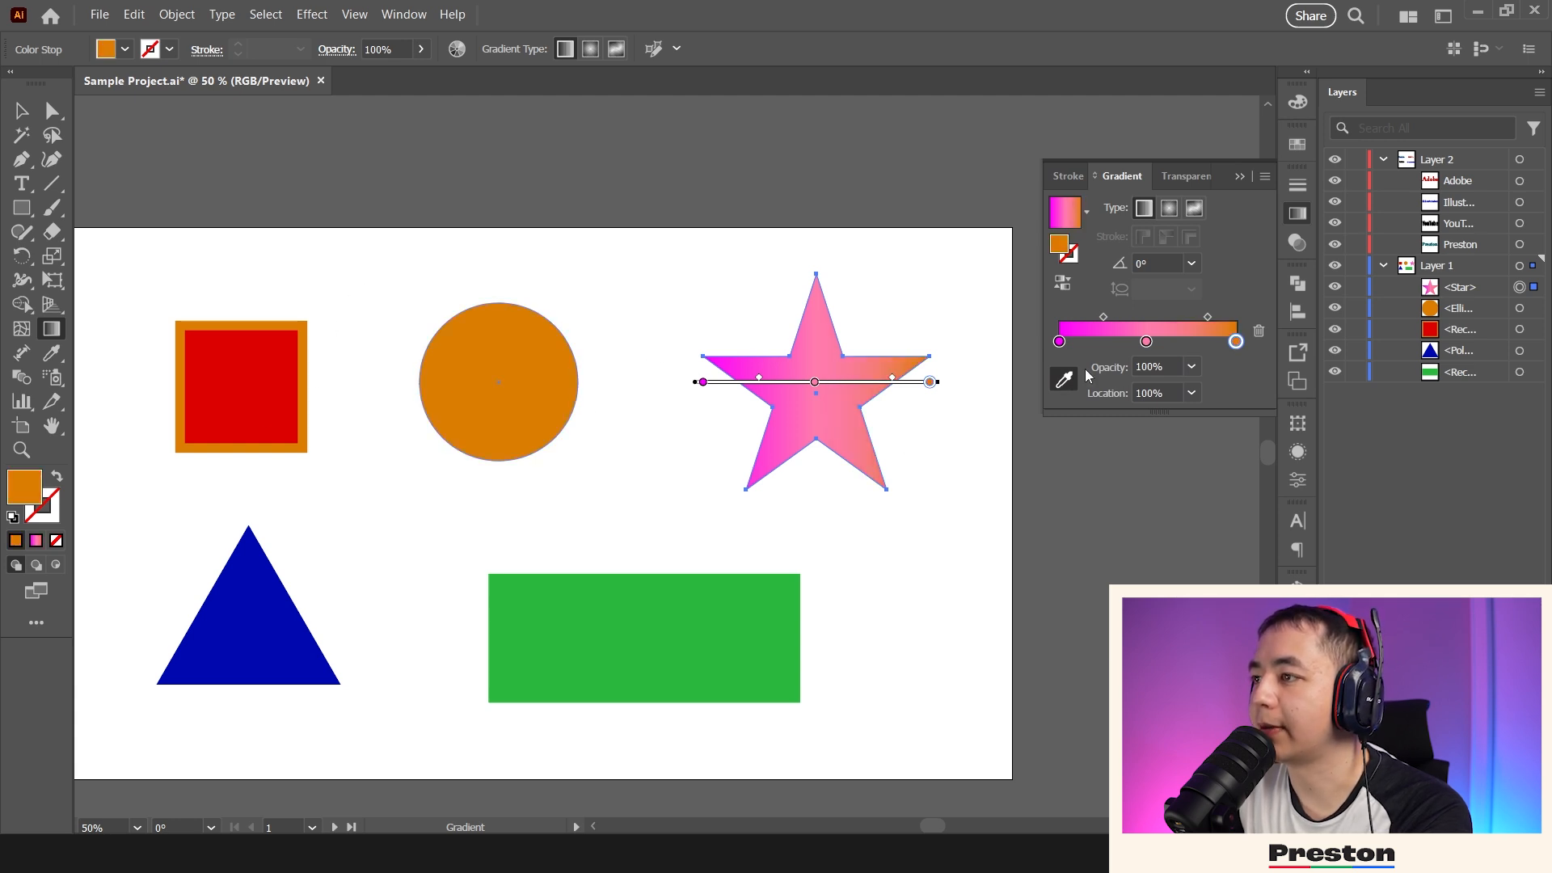
{"action": "left_click", "coordinate": [1067, 386]}
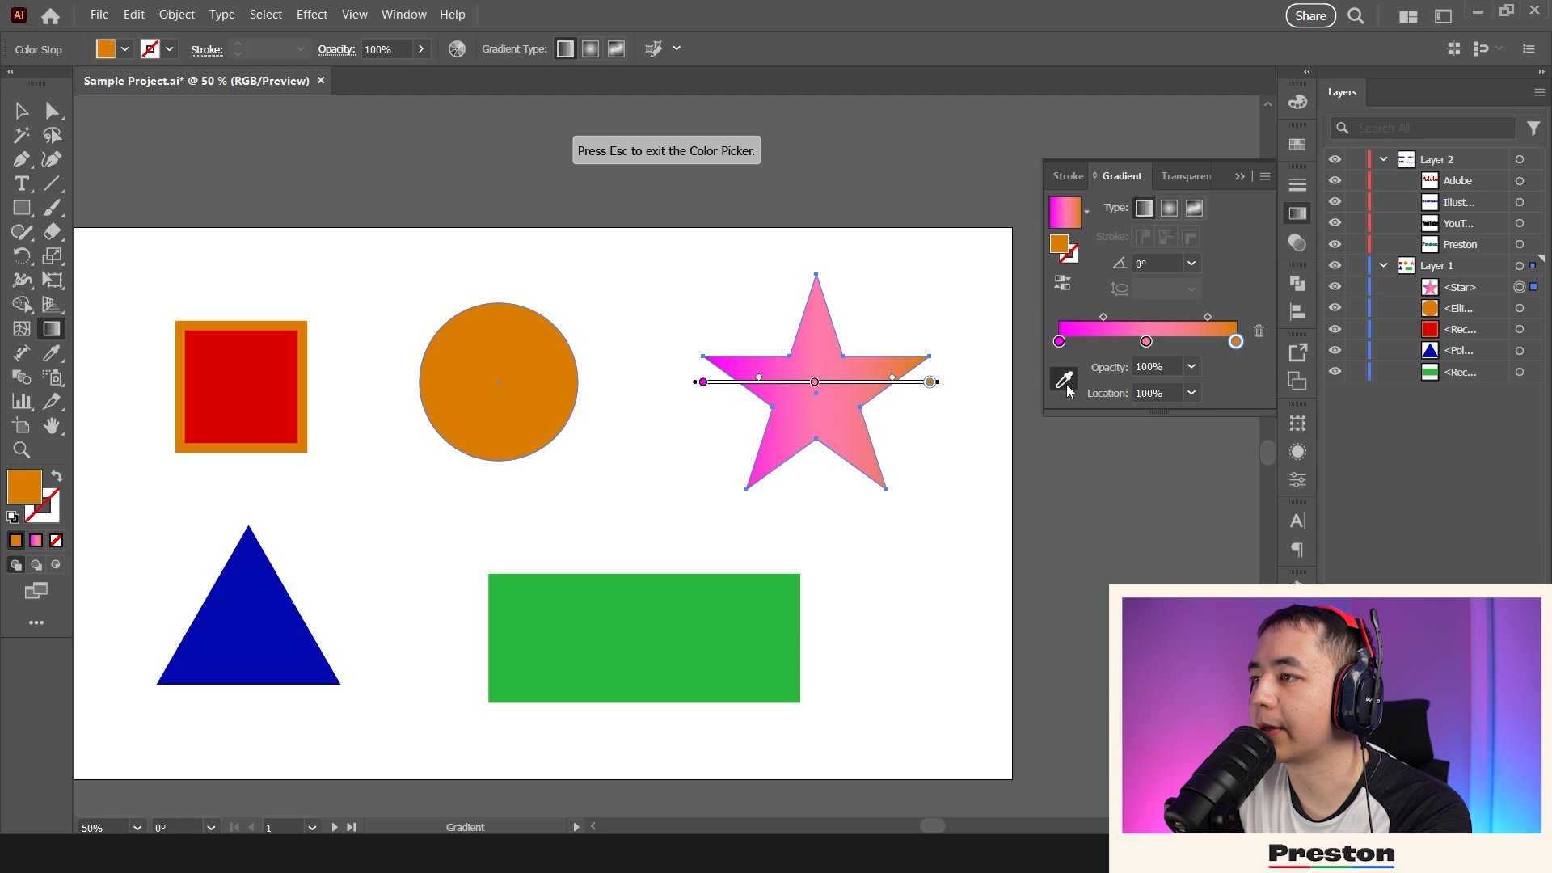
{"action": "double_click", "coordinate": [1236, 341]}
{"action": "left_click", "coordinate": [976, 415]}
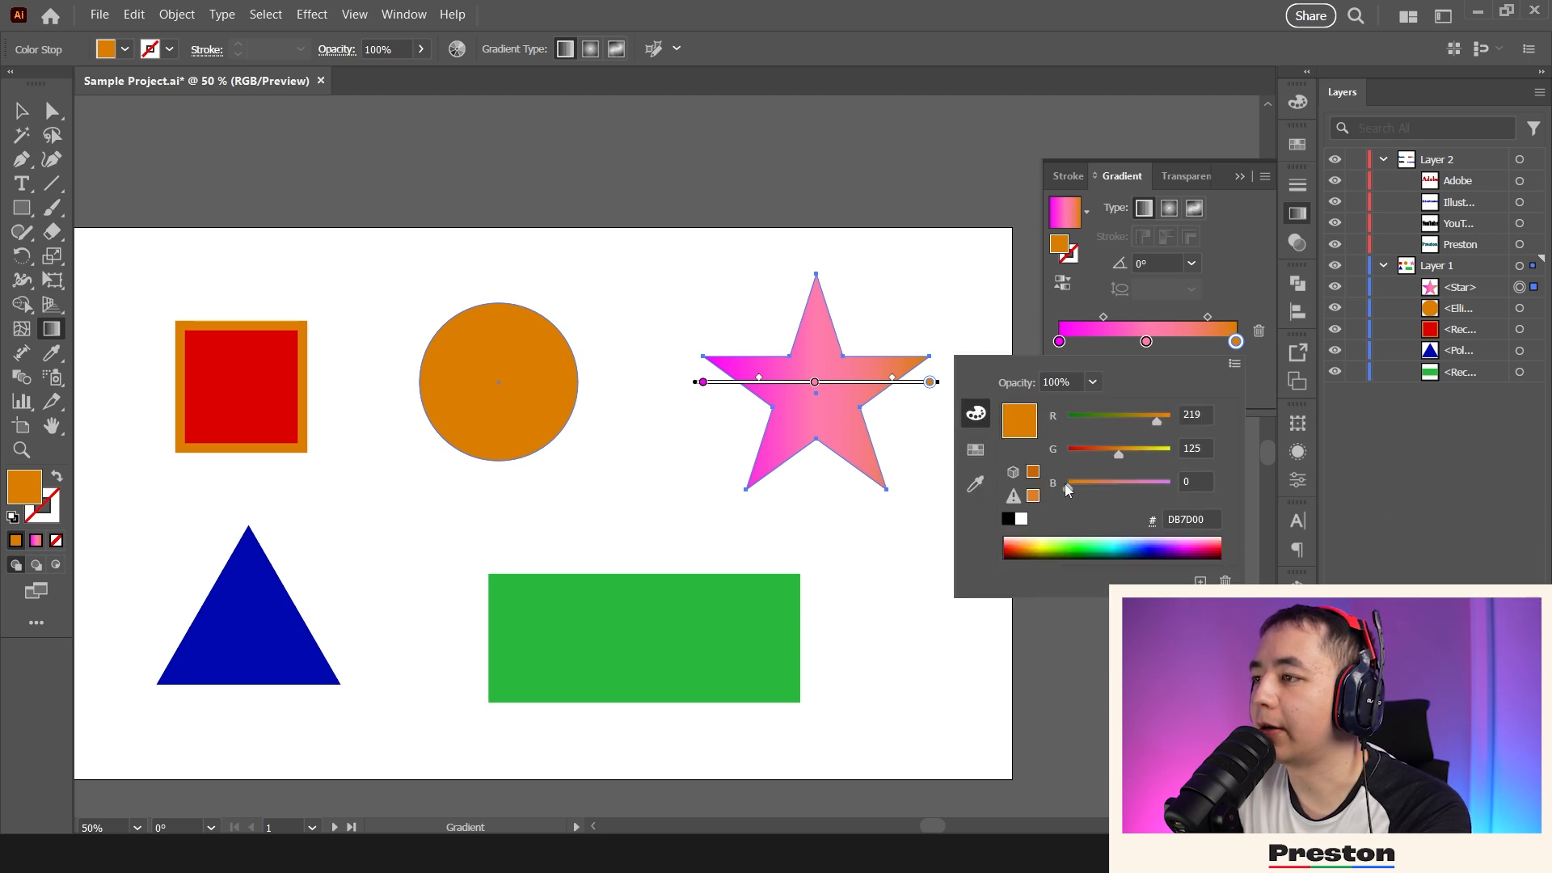
{"action": "left_click", "coordinate": [1232, 289]}
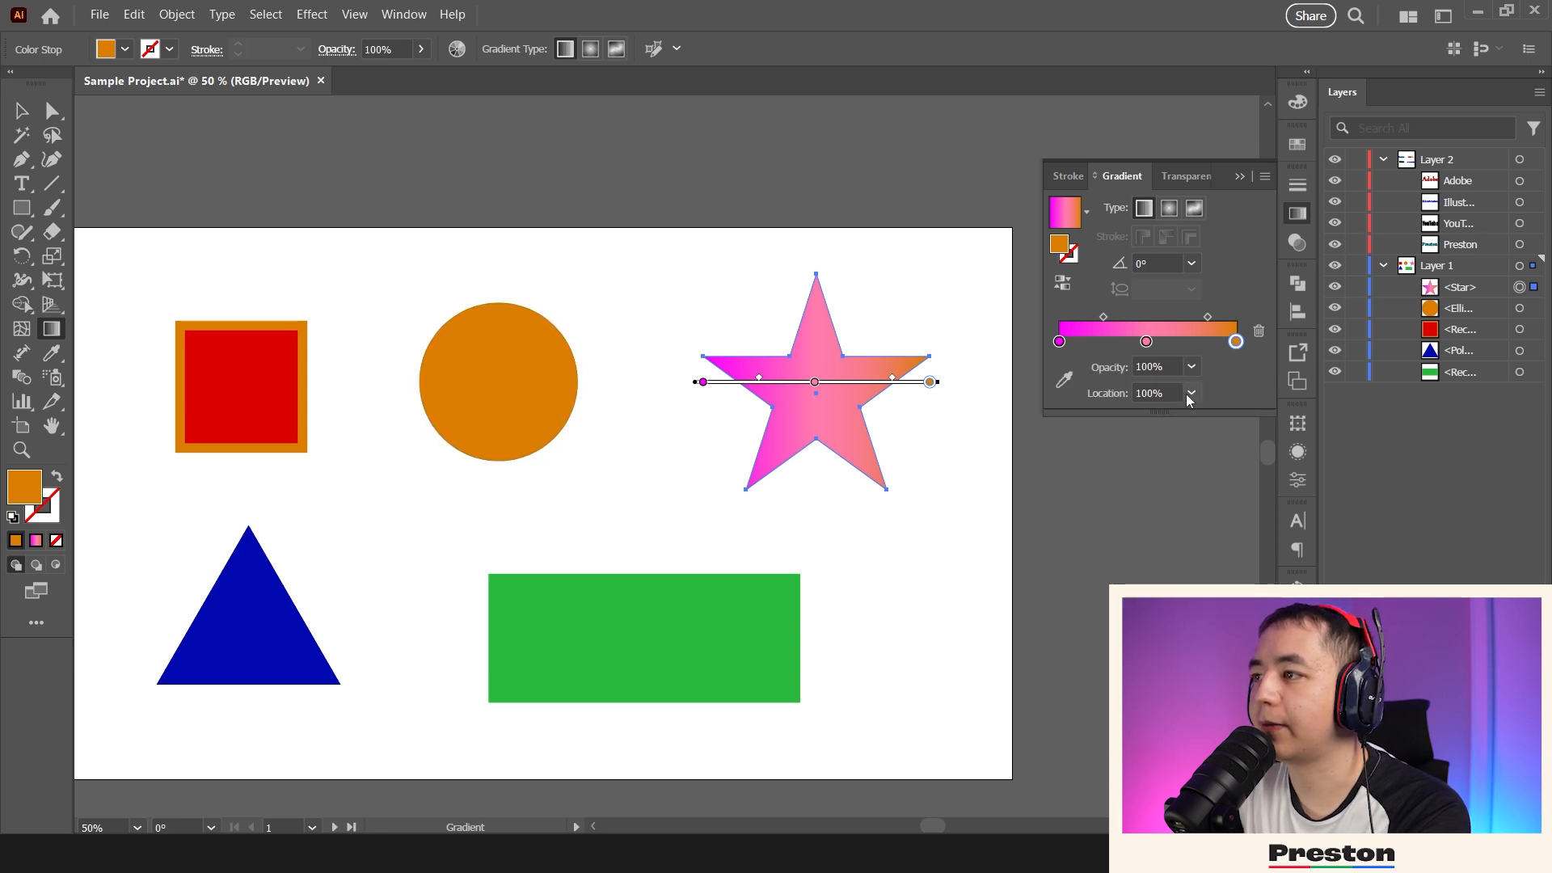
- Select the green, blue-outlined text on the second artboard and view its fill and stroke in the Color Picker without changing them
{"action": "left_click_drag", "start_coordinate": [541, 467], "coordinate": [620, 435]}
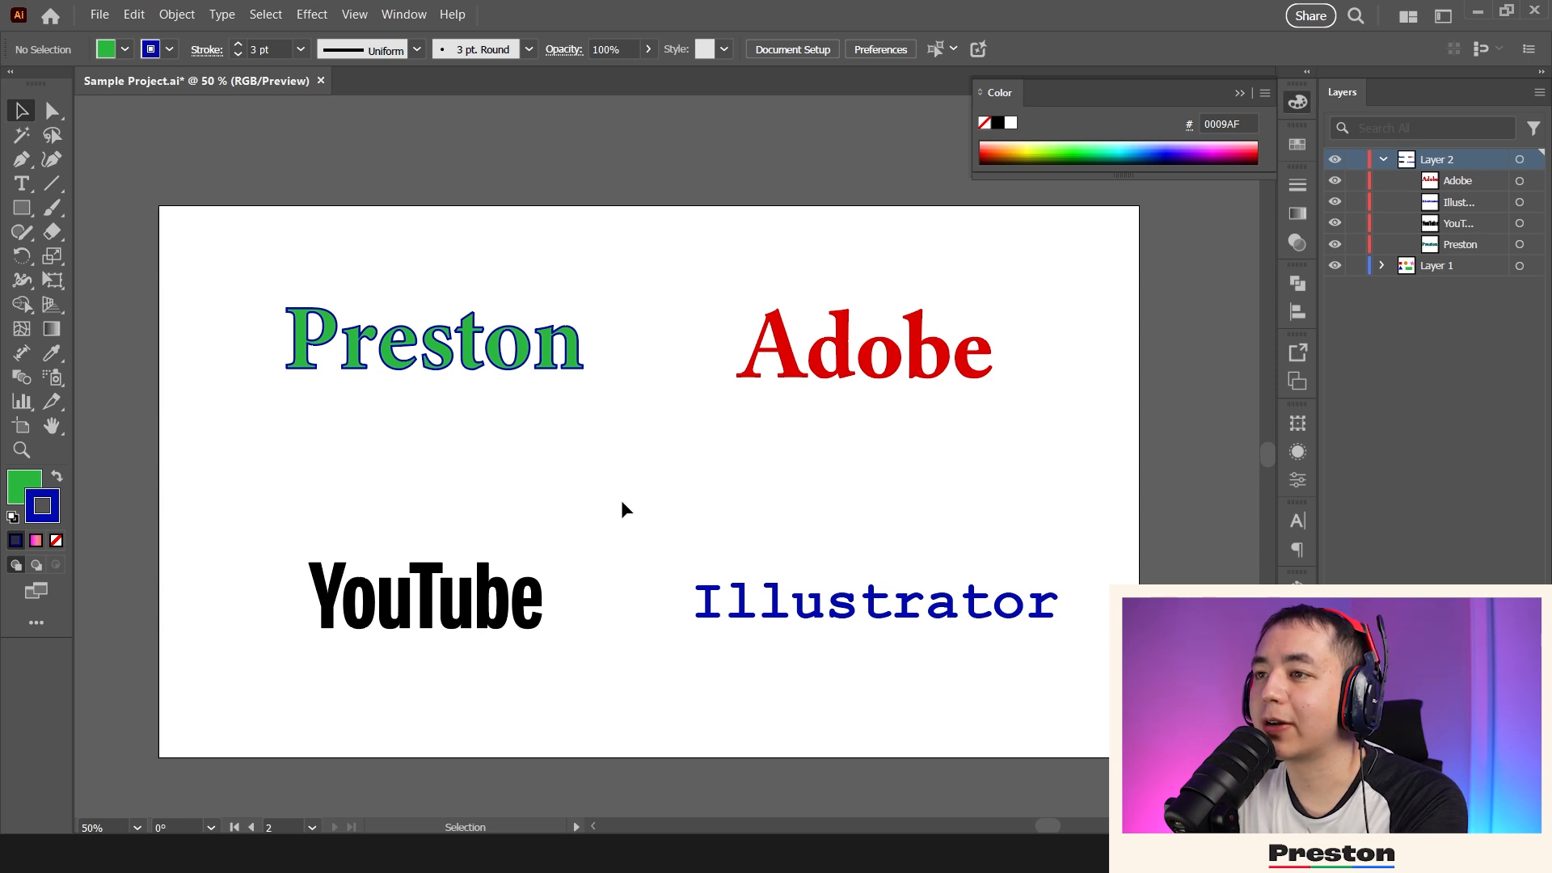
{"action": "left_click", "coordinate": [548, 362]}
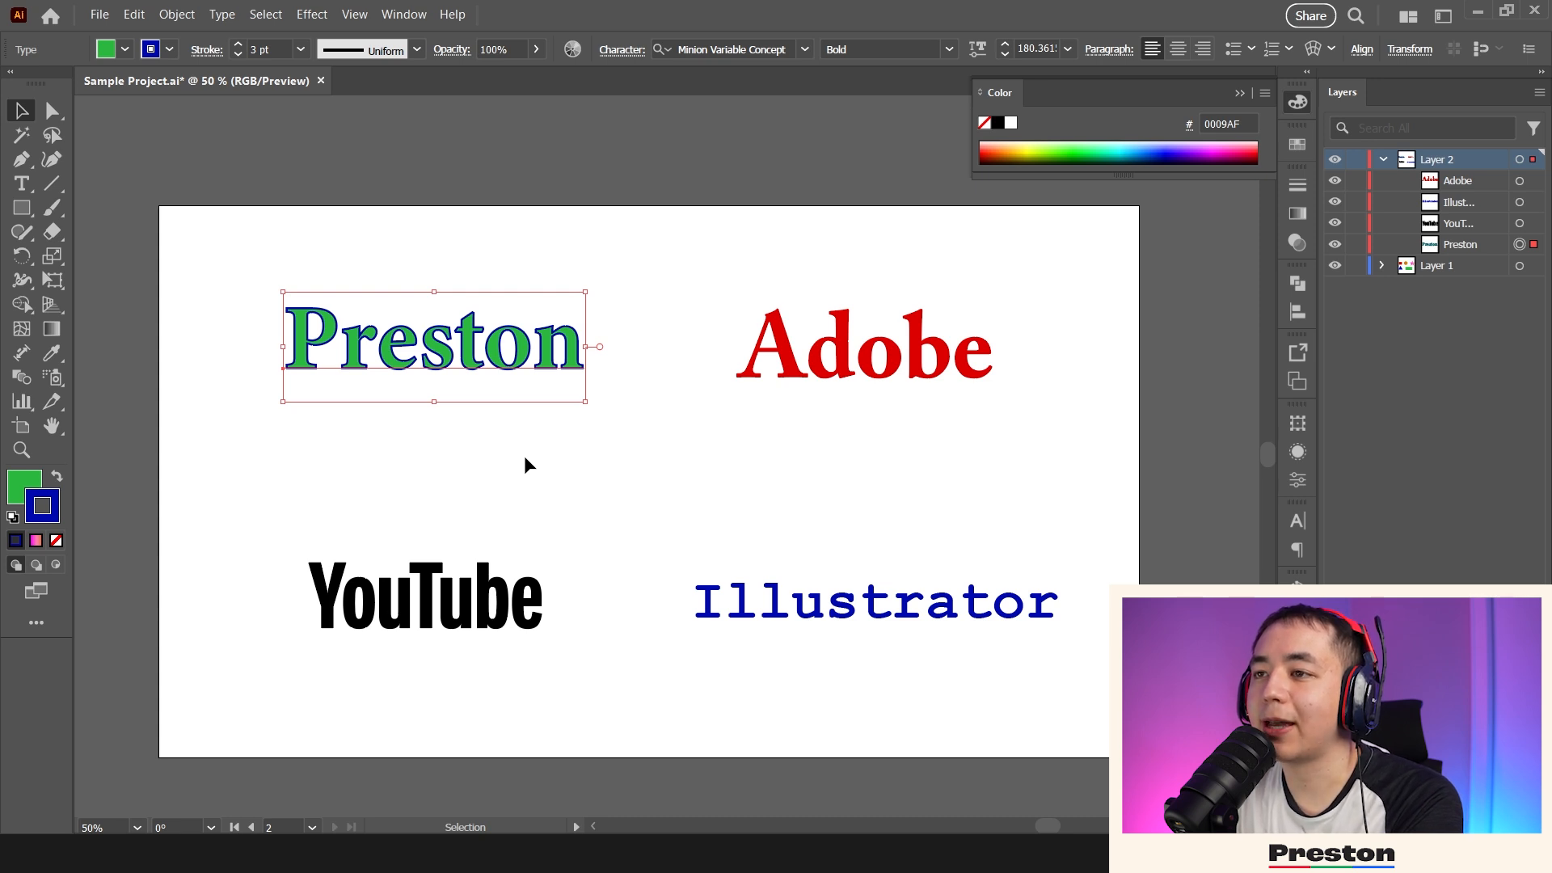
{"action": "double_click", "coordinate": [29, 485]}
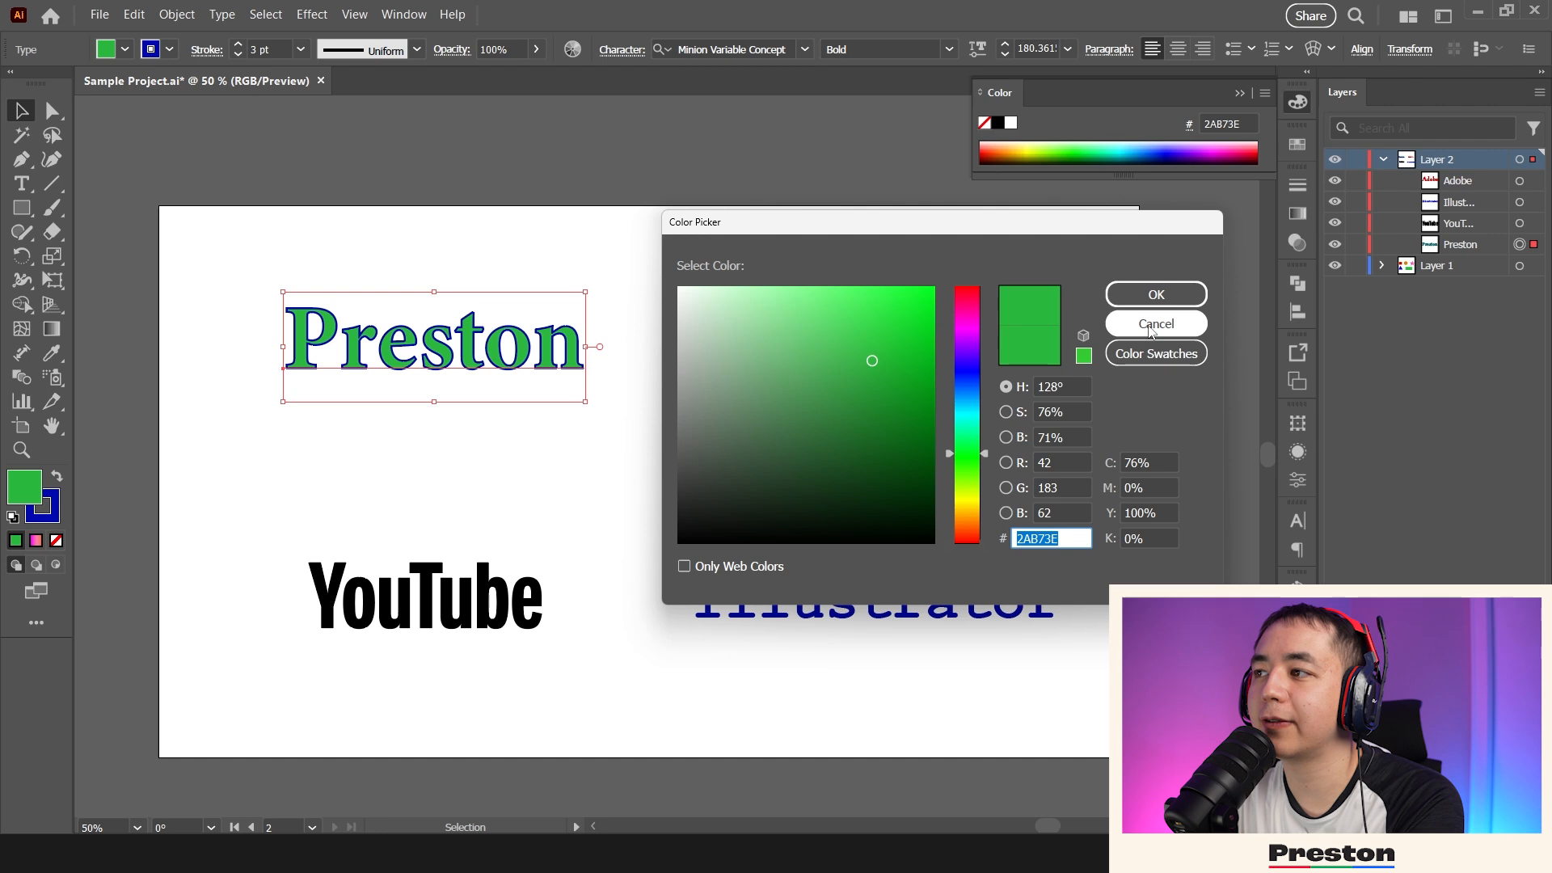
{"action": "left_click", "coordinate": [1156, 324]}
{"action": "double_click", "coordinate": [59, 515]}
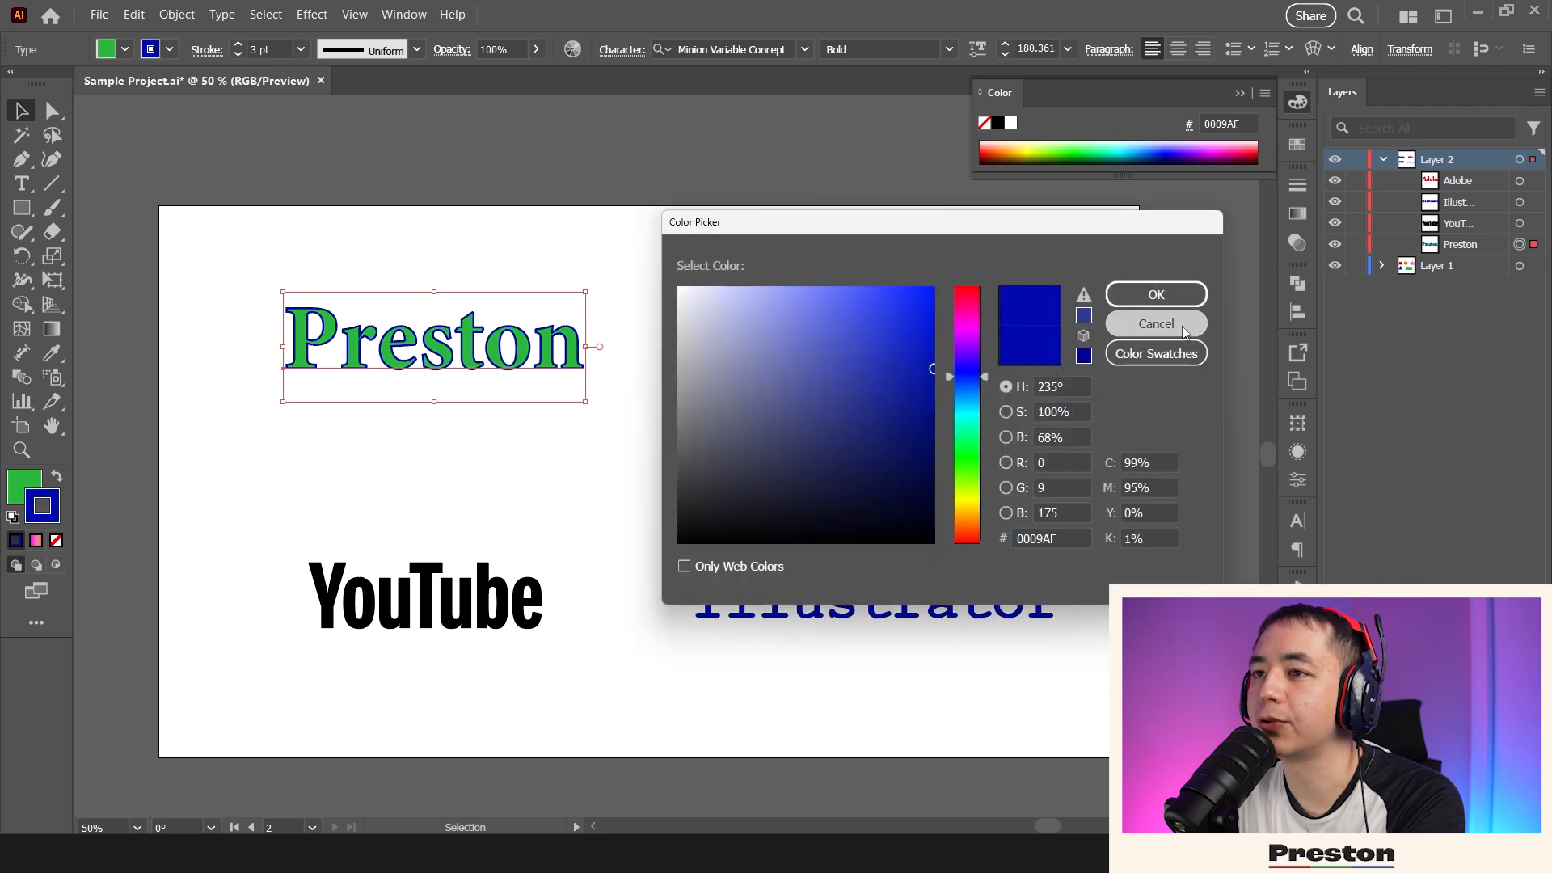
{"action": "left_click", "coordinate": [1164, 322]}
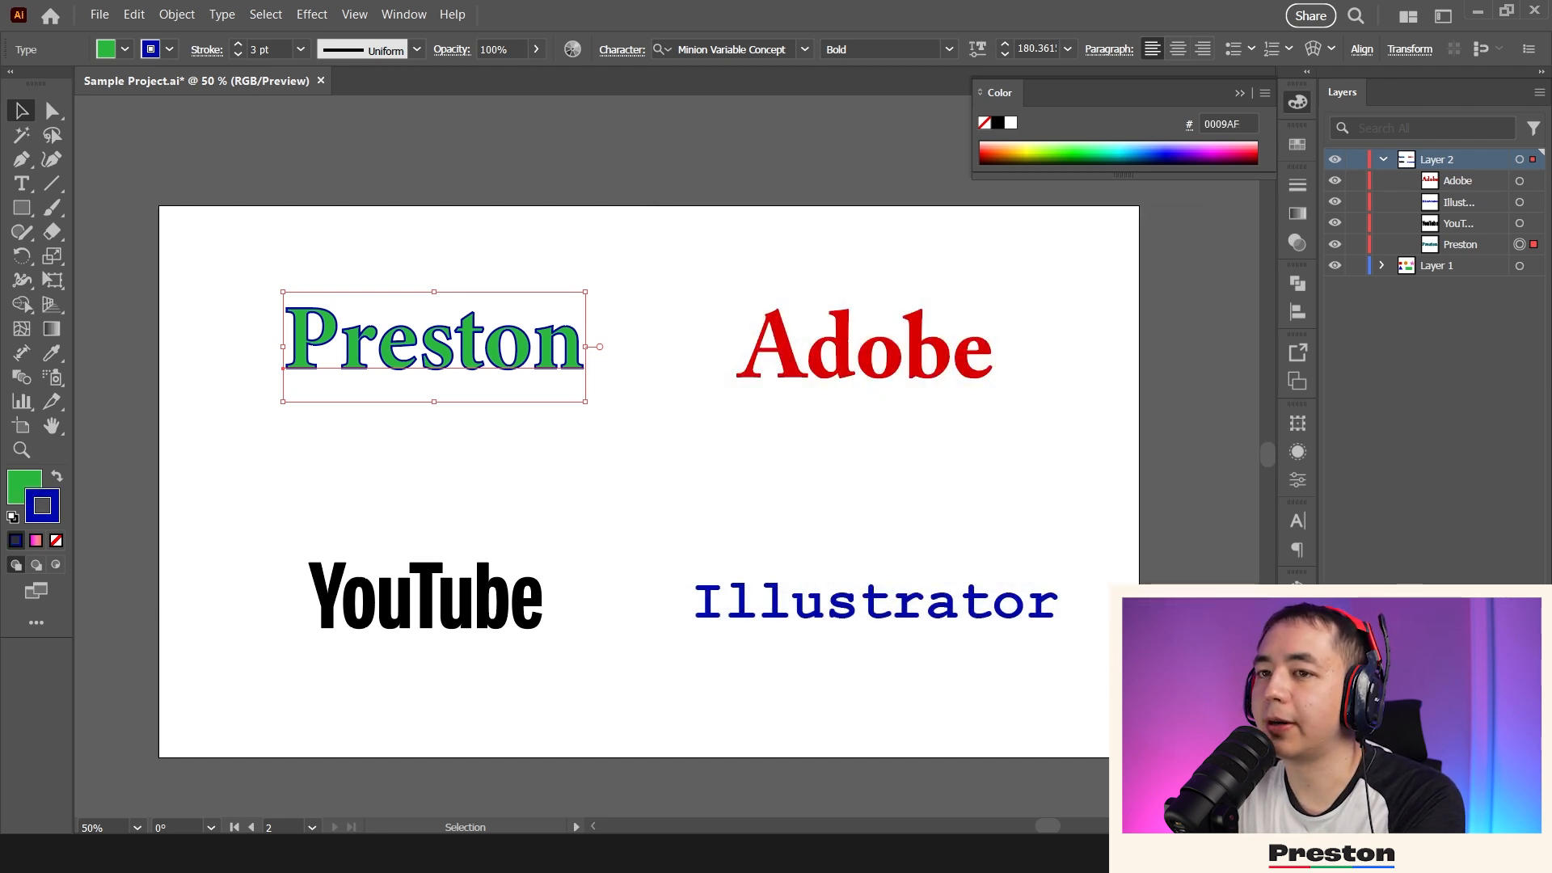
- Try removing the green text's blue stroke, undo the change, and deselect the text
{"action": "left_click", "coordinate": [56, 539]}
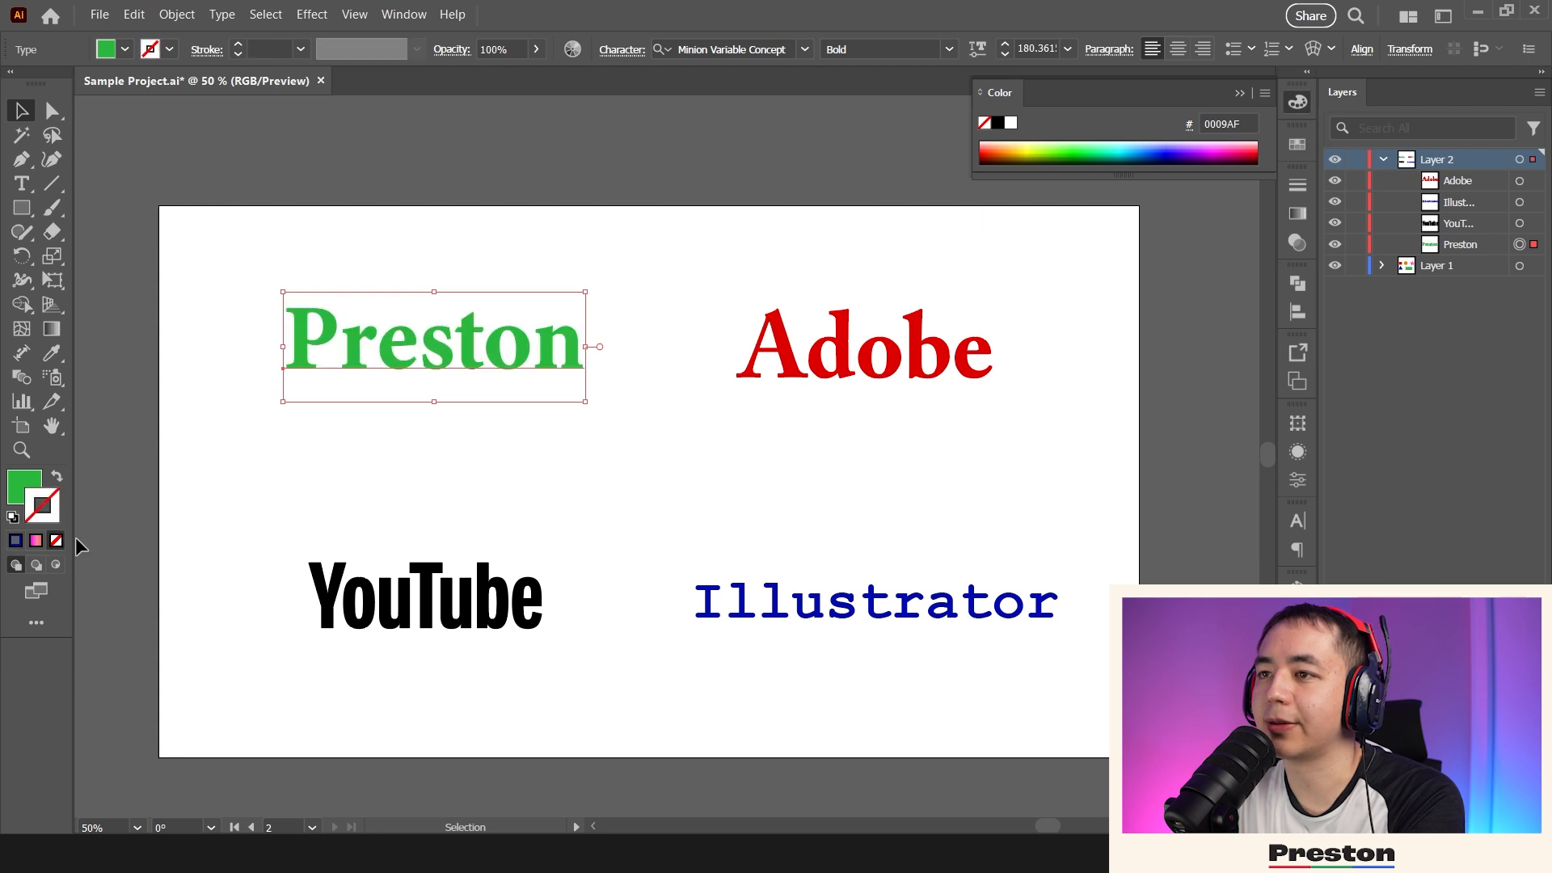
{"action": "left_click", "coordinate": [656, 459]}
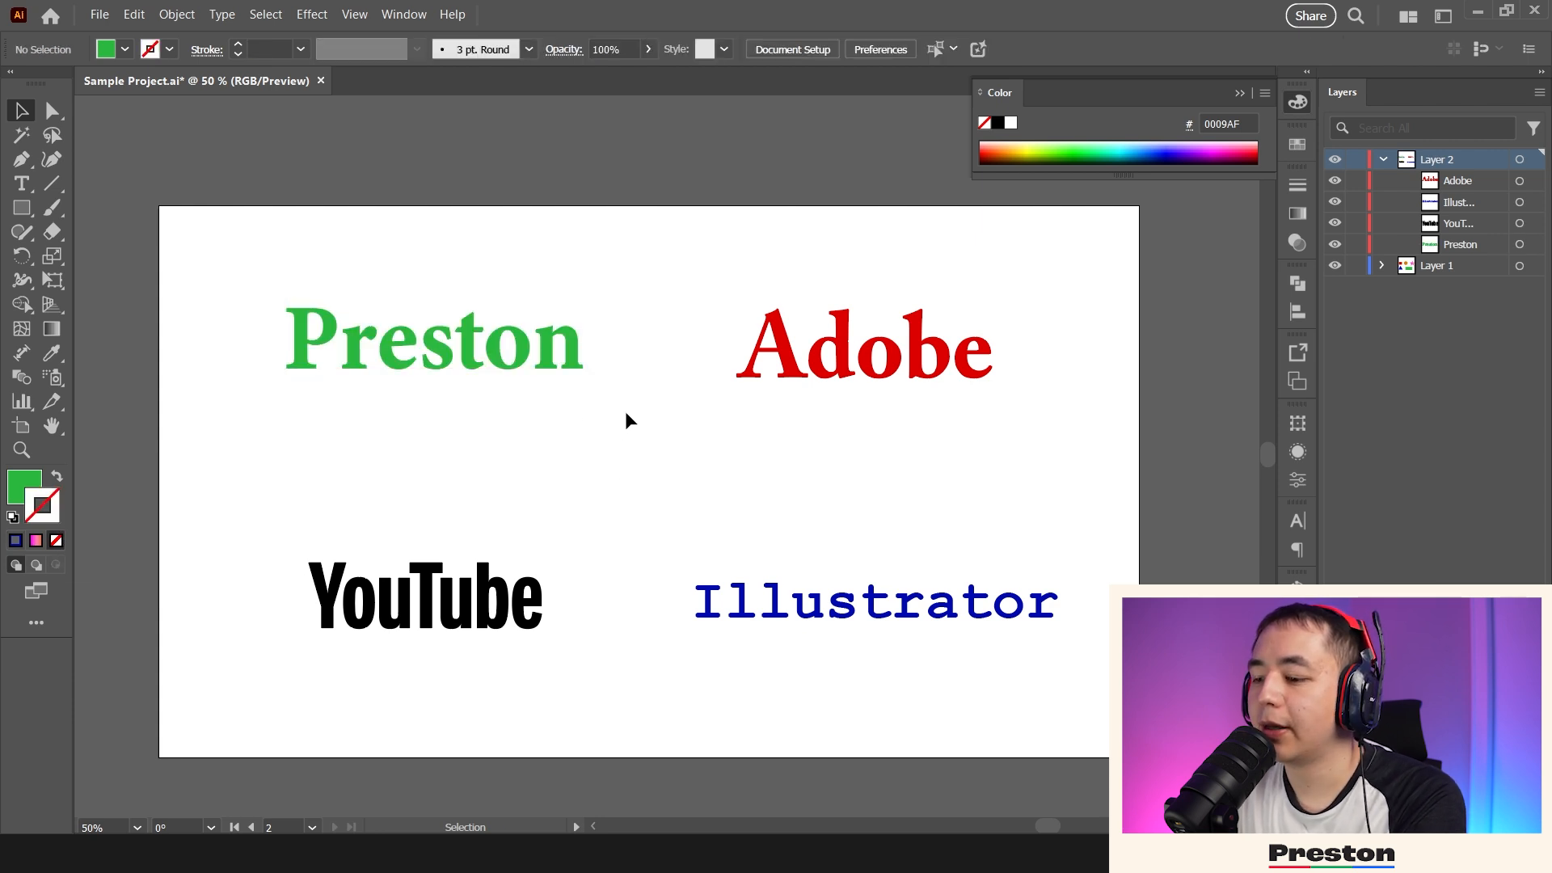
{"action": "key", "text": "ctrl+z"}
{"action": "key", "text": "ctrl+z"}
{"action": "key", "text": "ctrl+h"}
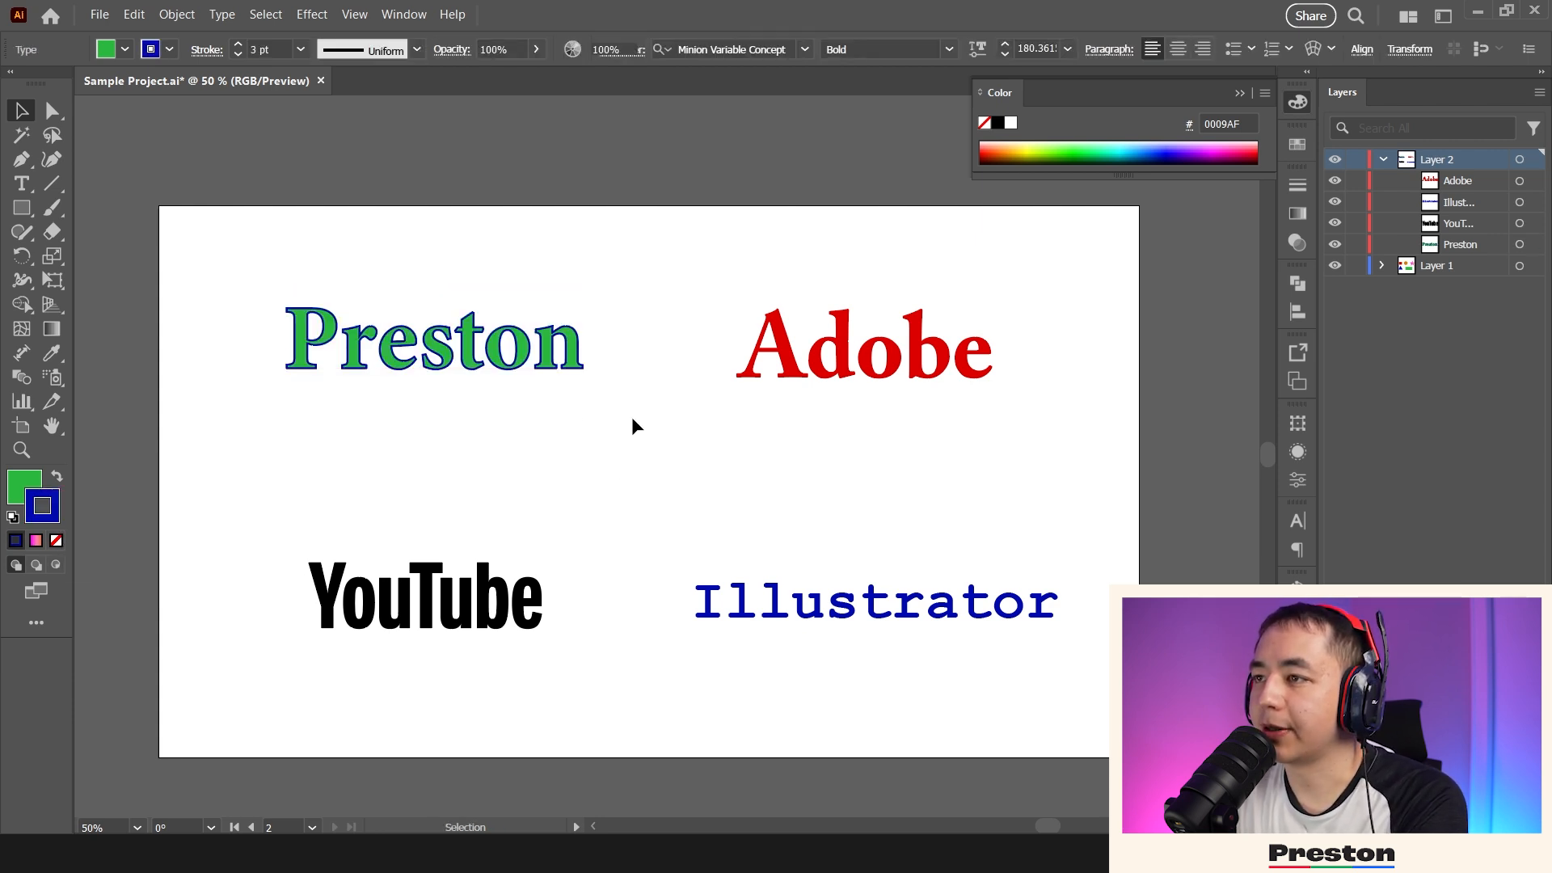
{"action": "left_click", "coordinate": [632, 418]}
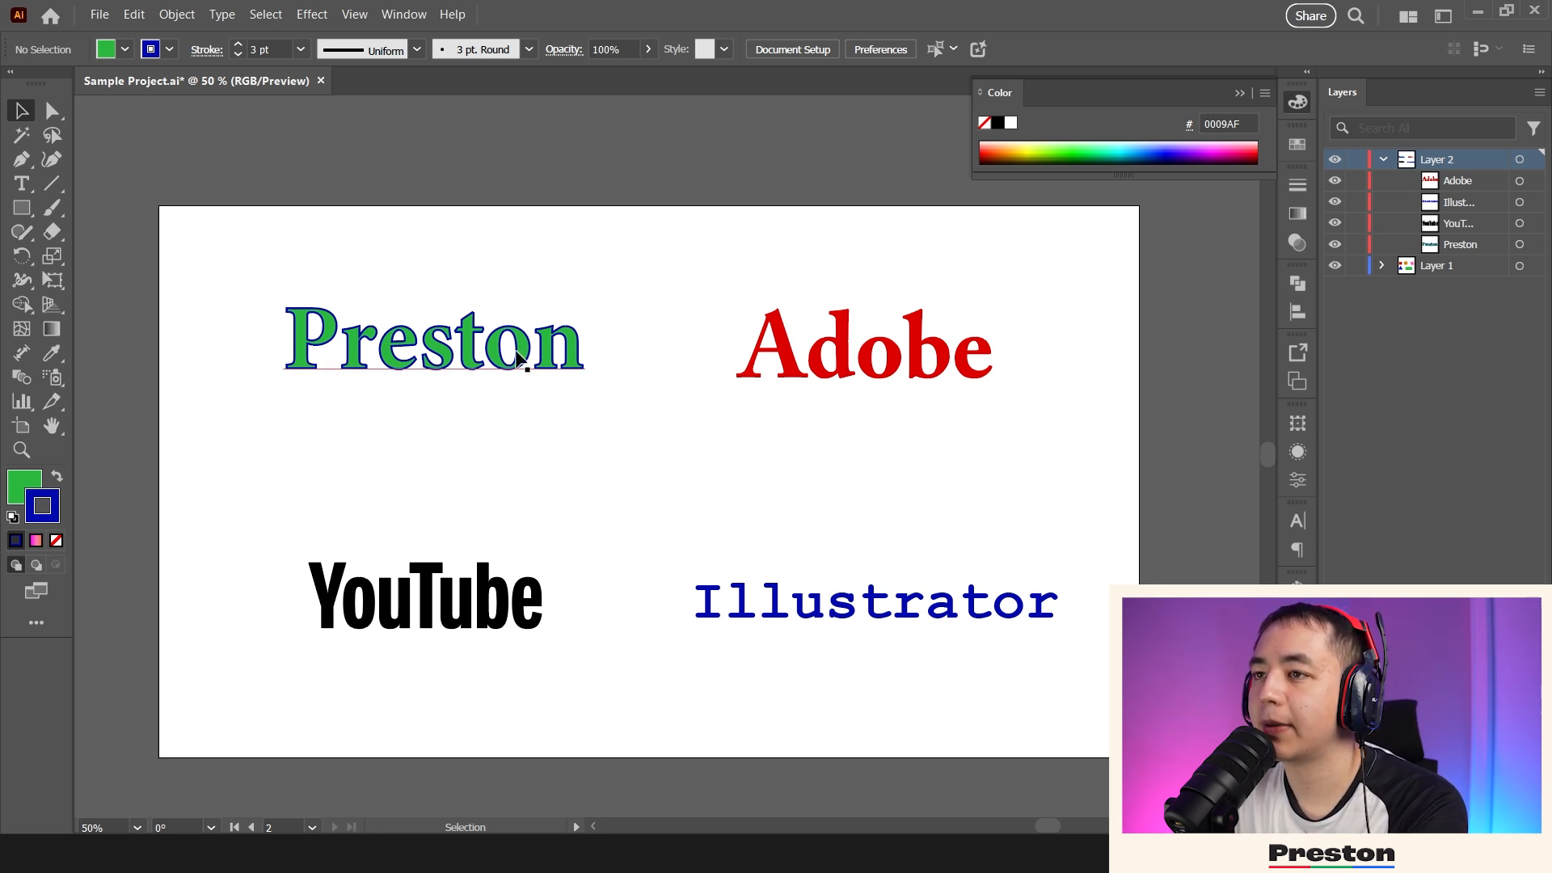
- Select the green, blue-outlined text and look through its available font families and the styles of Minion Variable Concept
{"action": "left_click", "coordinate": [574, 362]}
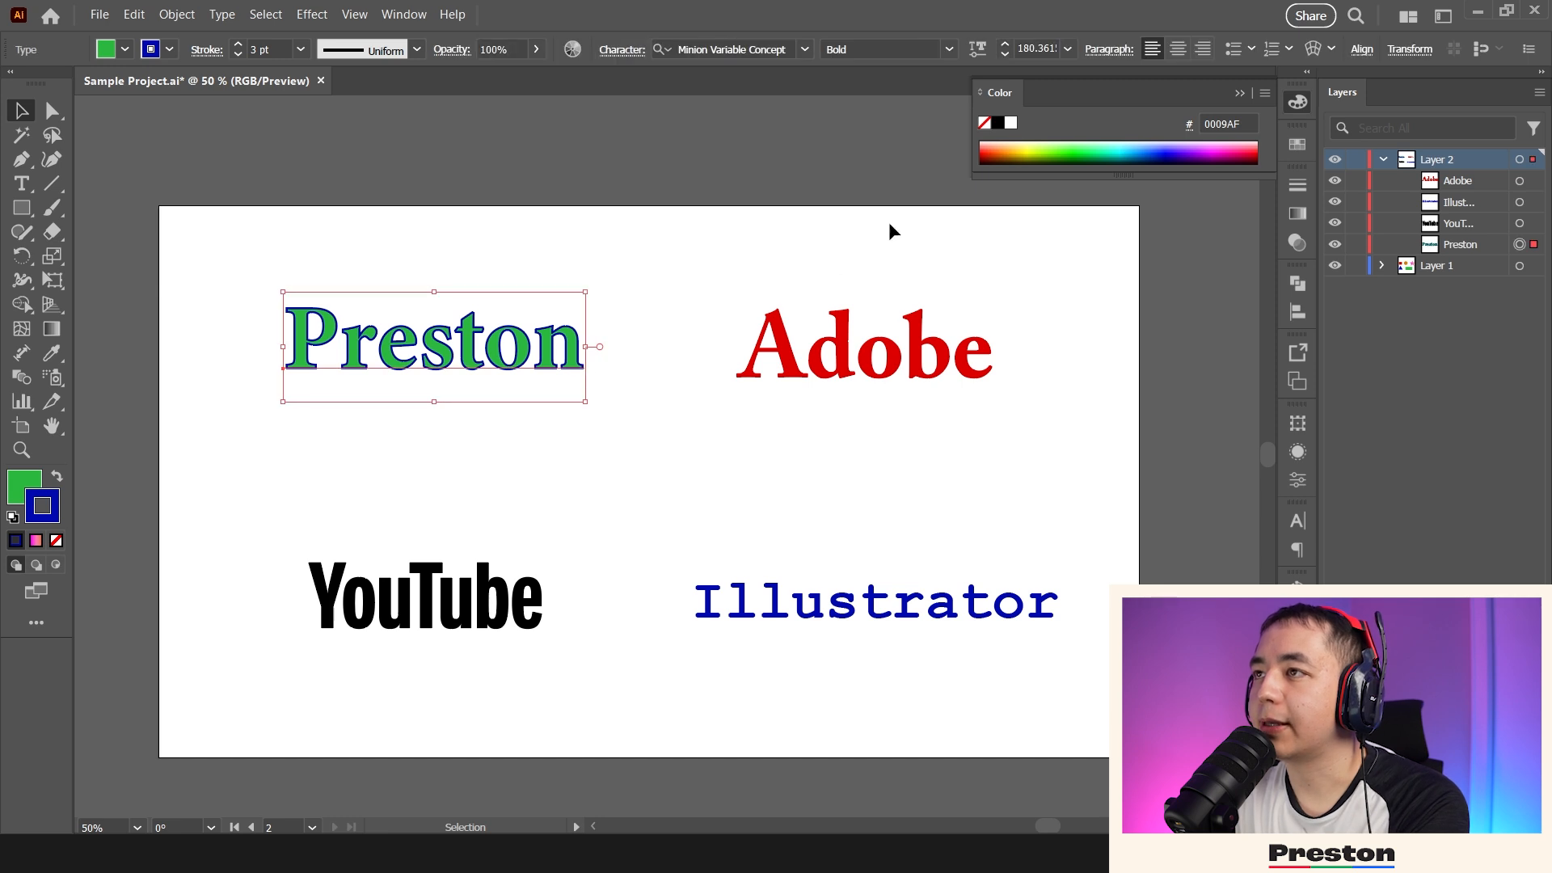
{"action": "left_click", "coordinate": [1210, 97]}
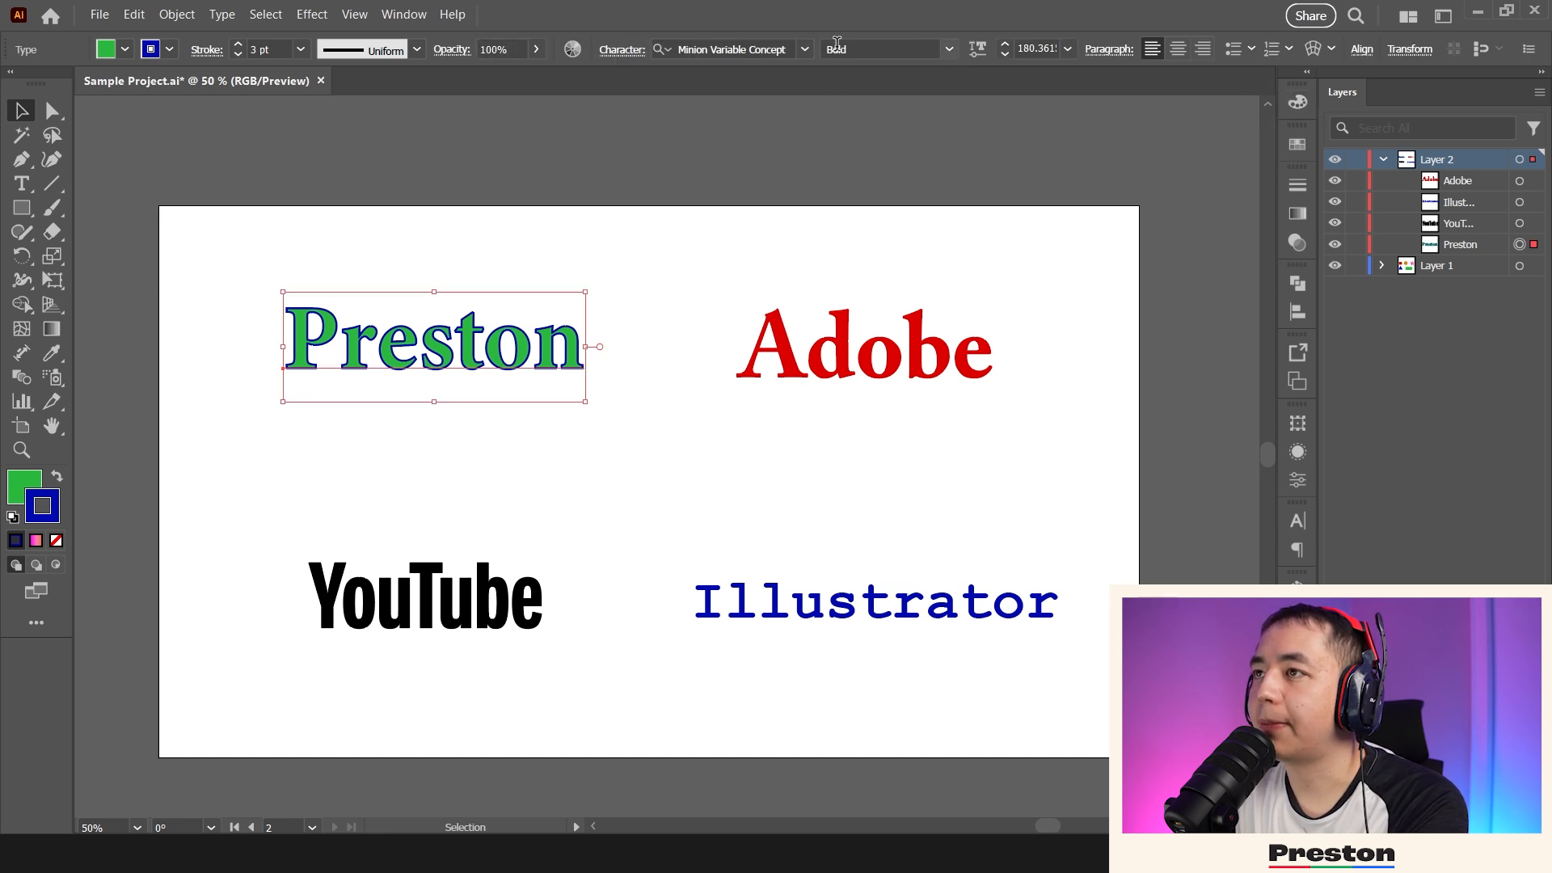
{"action": "left_click", "coordinate": [806, 49]}
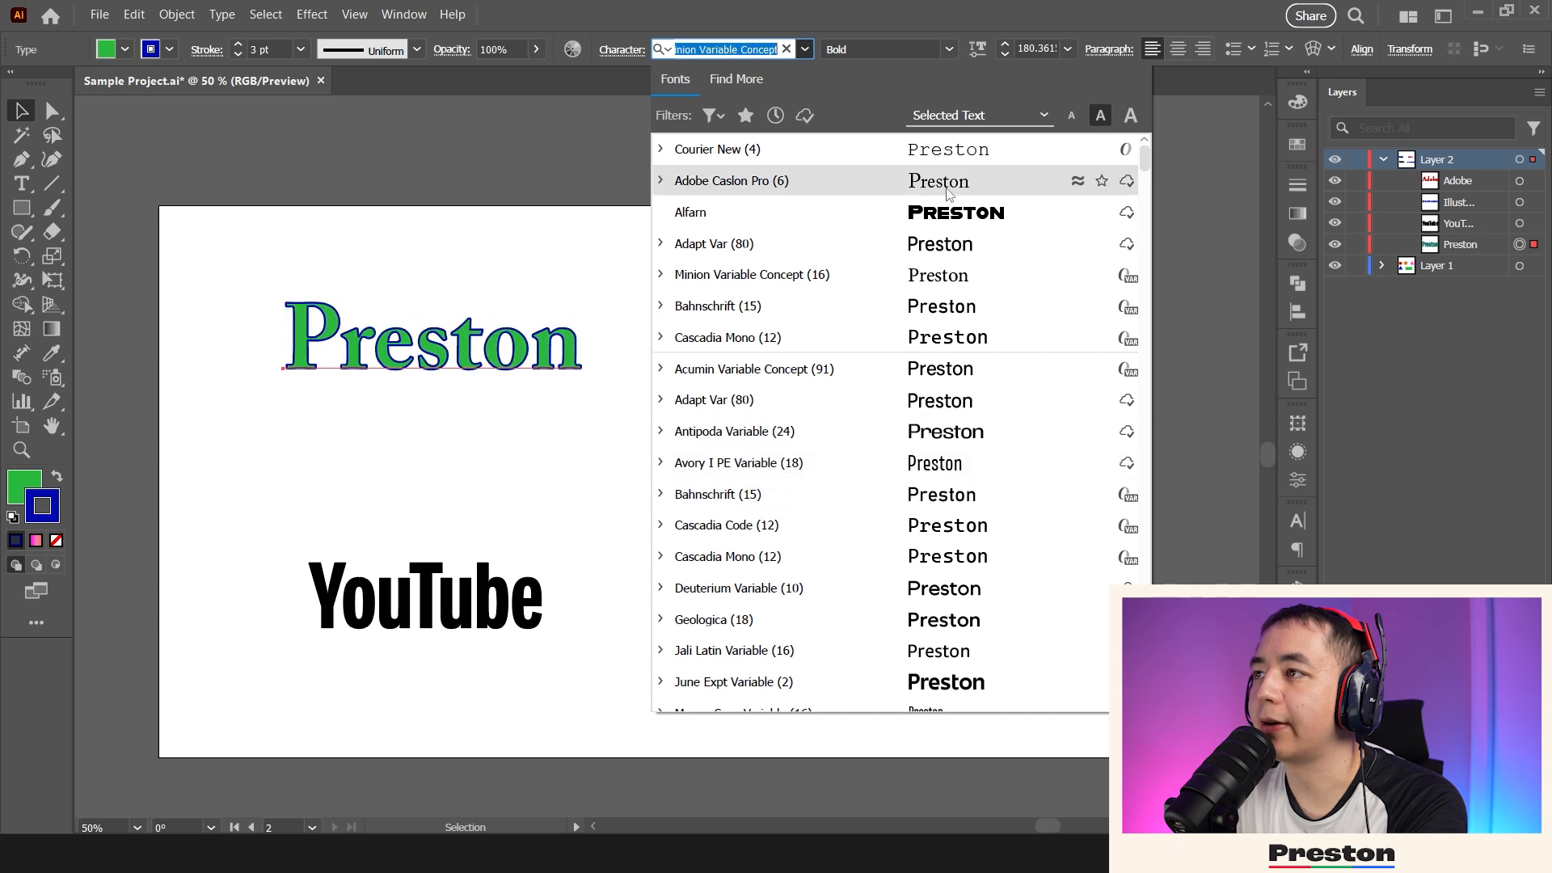
{"action": "left_click", "coordinate": [946, 49]}
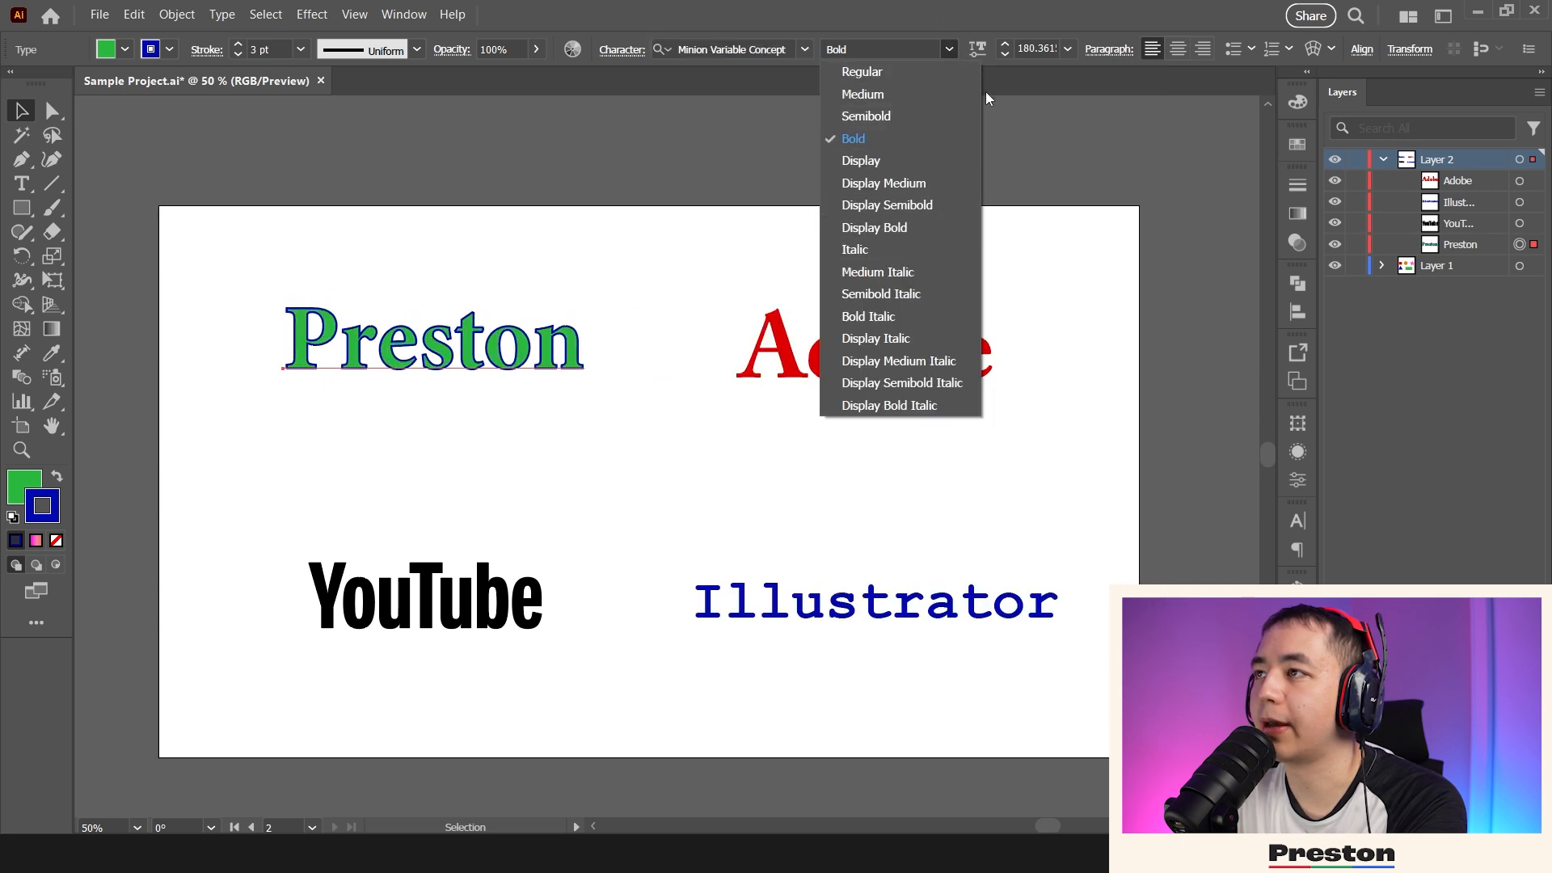
{"action": "left_click", "coordinate": [984, 106]}
- Try the variable font settings on the green text with weight 400 and optical size 6, and undo them
{"action": "left_click", "coordinate": [977, 50]}
{"action": "left_click_drag", "start_coordinate": [814, 156], "coordinate": [769, 155]}
{"action": "left_click_drag", "start_coordinate": [918, 108], "coordinate": [624, 143]}
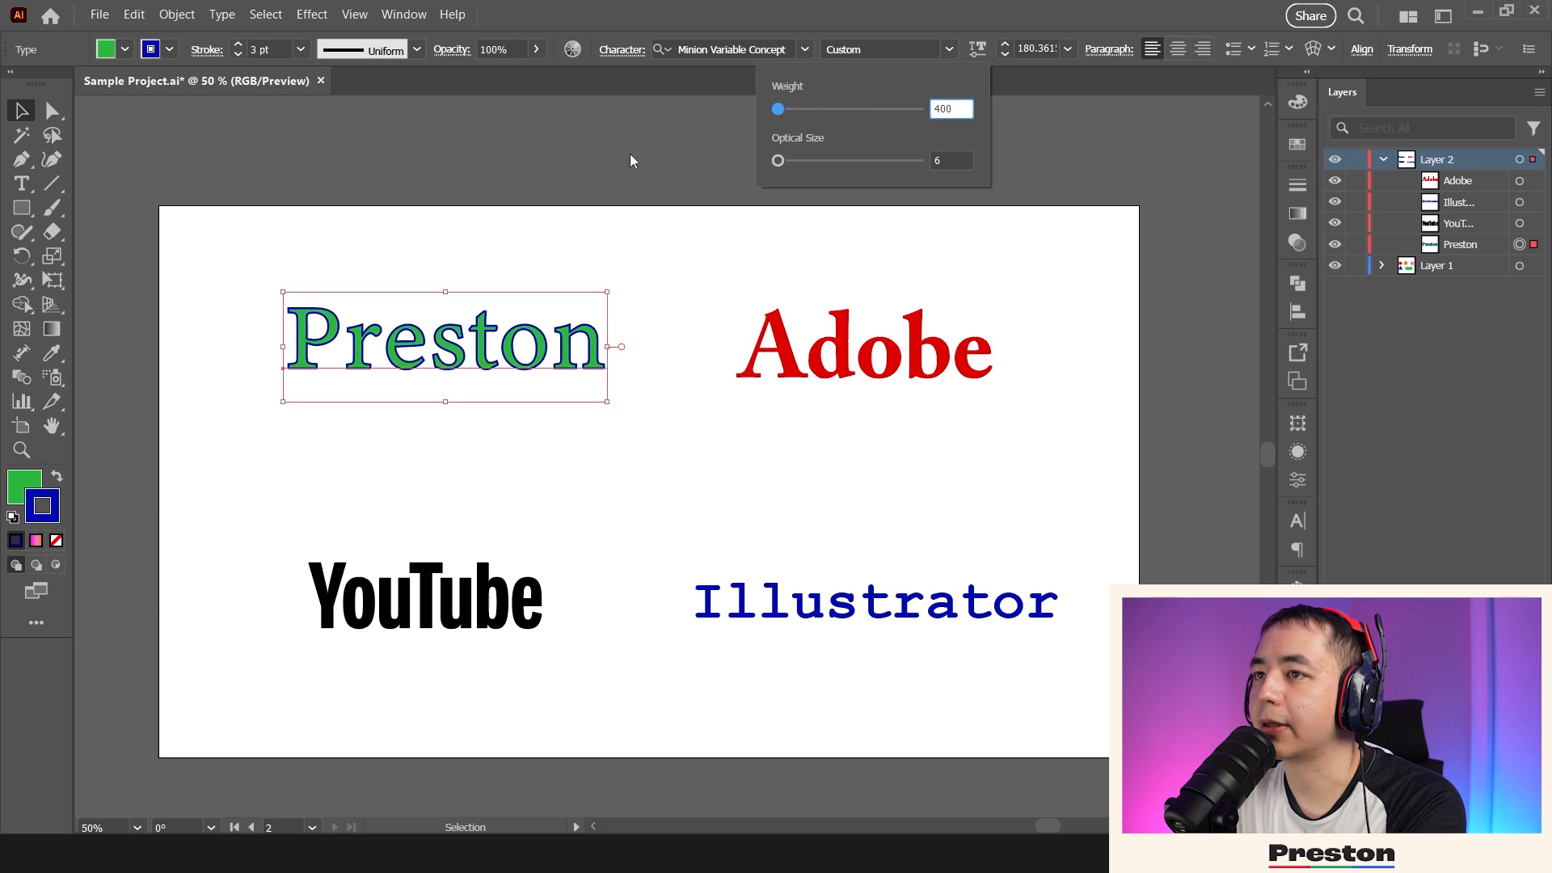
{"action": "key", "text": "ctrl+z"}
{"action": "key", "text": "ctrl+z"}
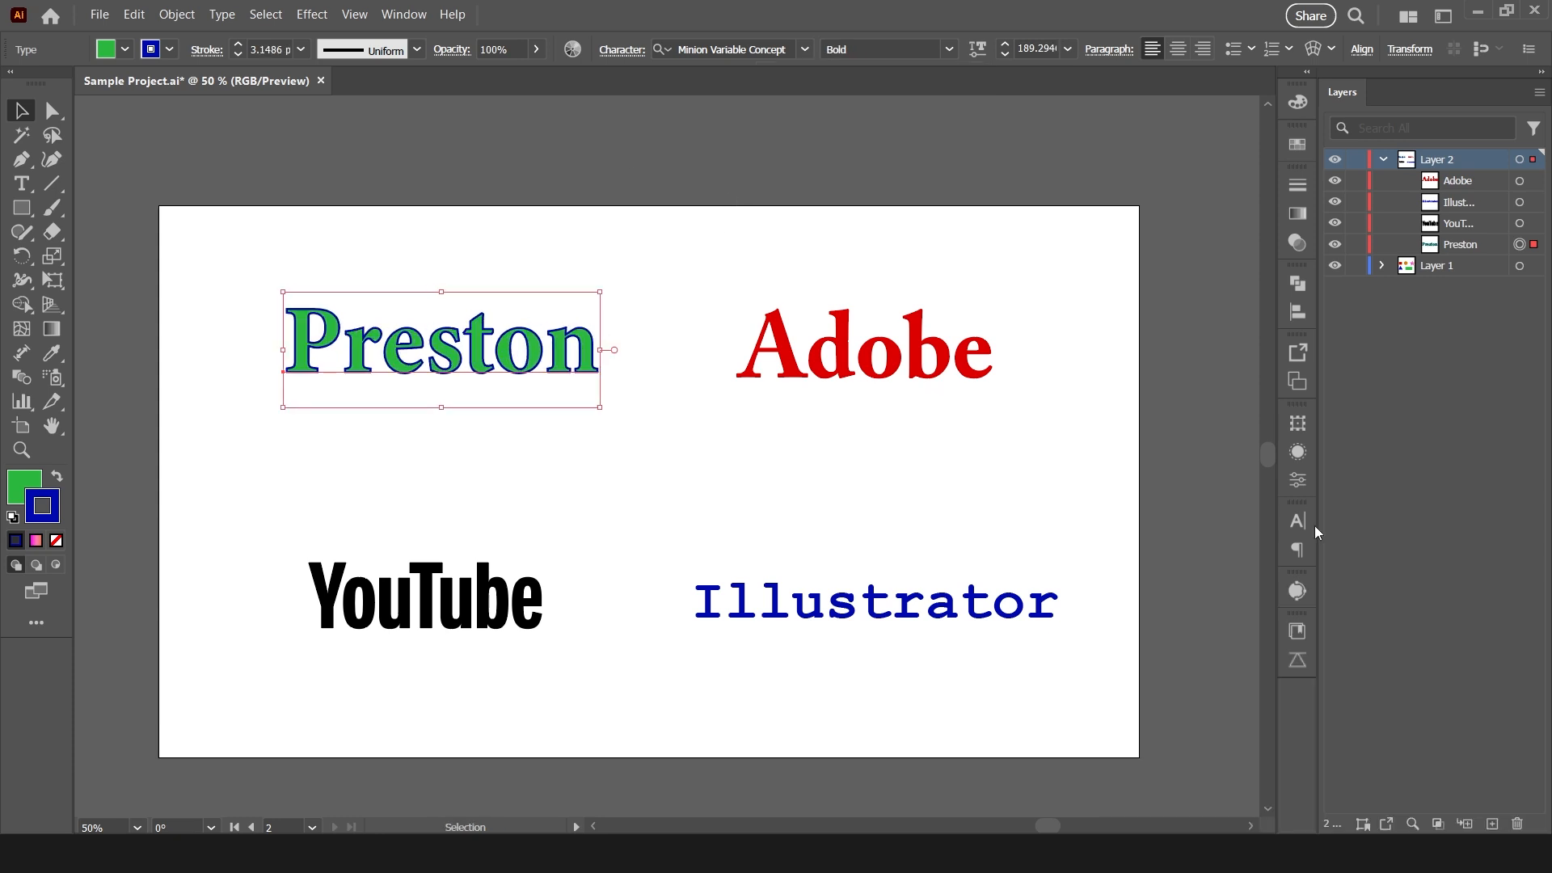
- Examine the Character and Paragraph settings for the selected green text, and collapse them
{"action": "left_click", "coordinate": [1297, 548]}
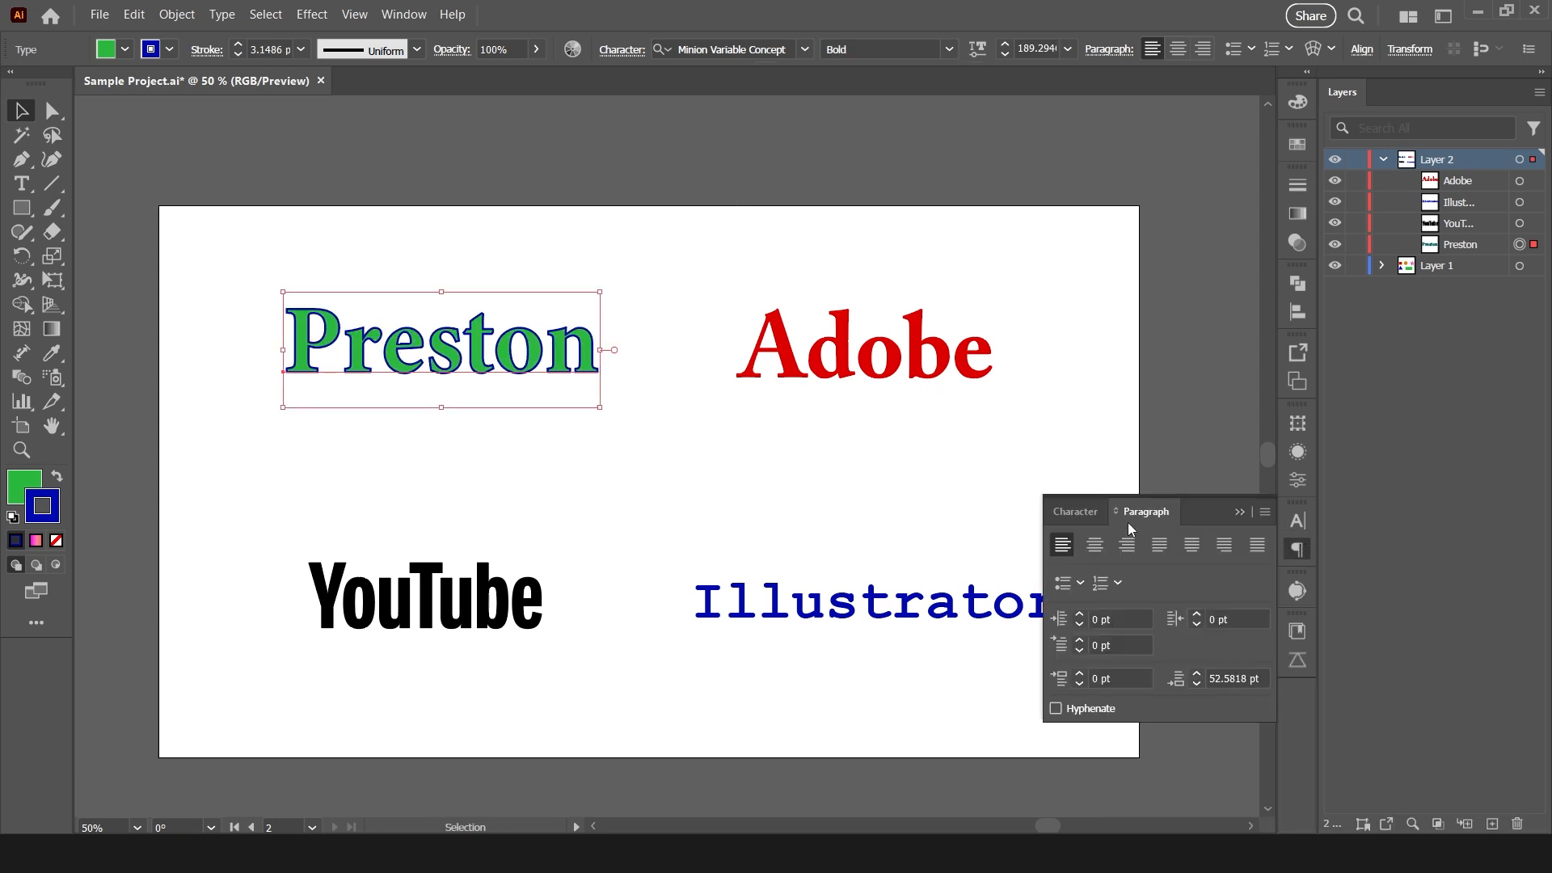
{"action": "left_click", "coordinate": [1068, 511]}
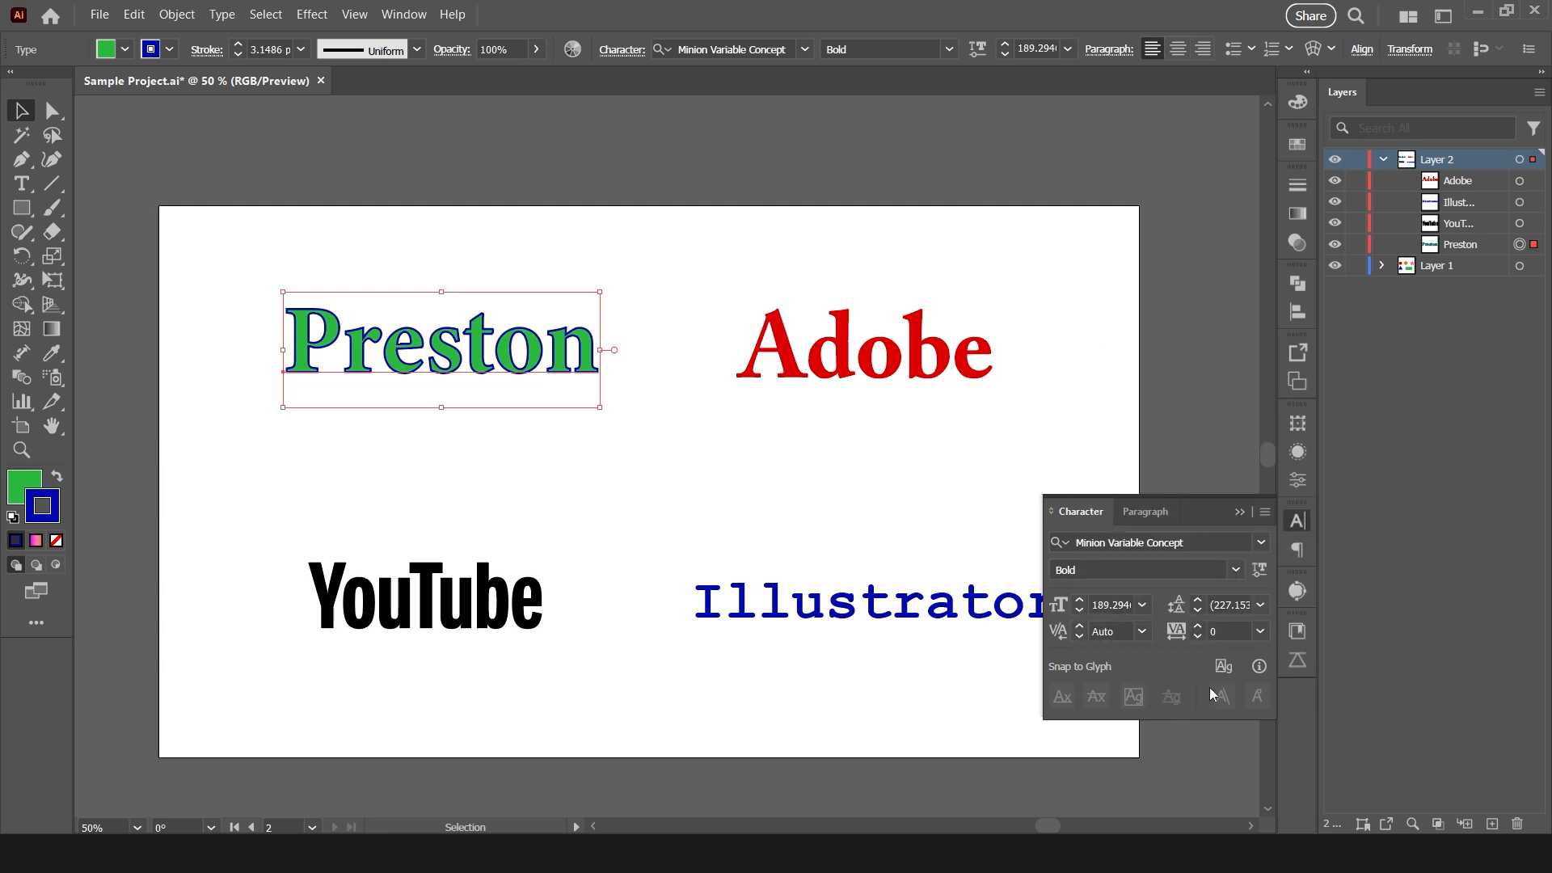
{"action": "left_click", "coordinate": [1137, 511]}
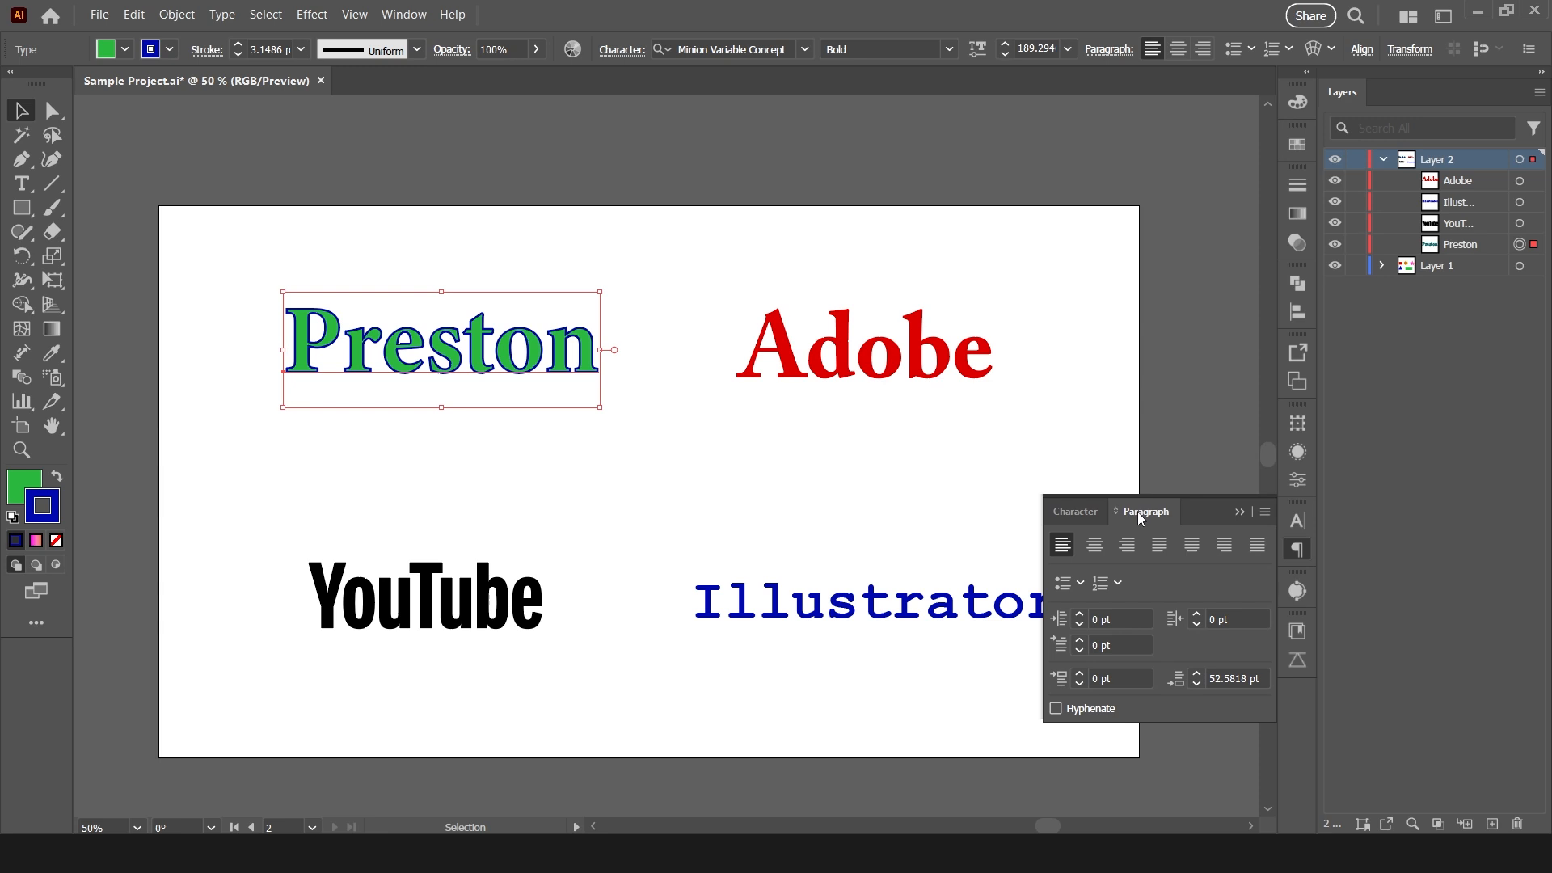
{"action": "left_click", "coordinate": [1065, 514]}
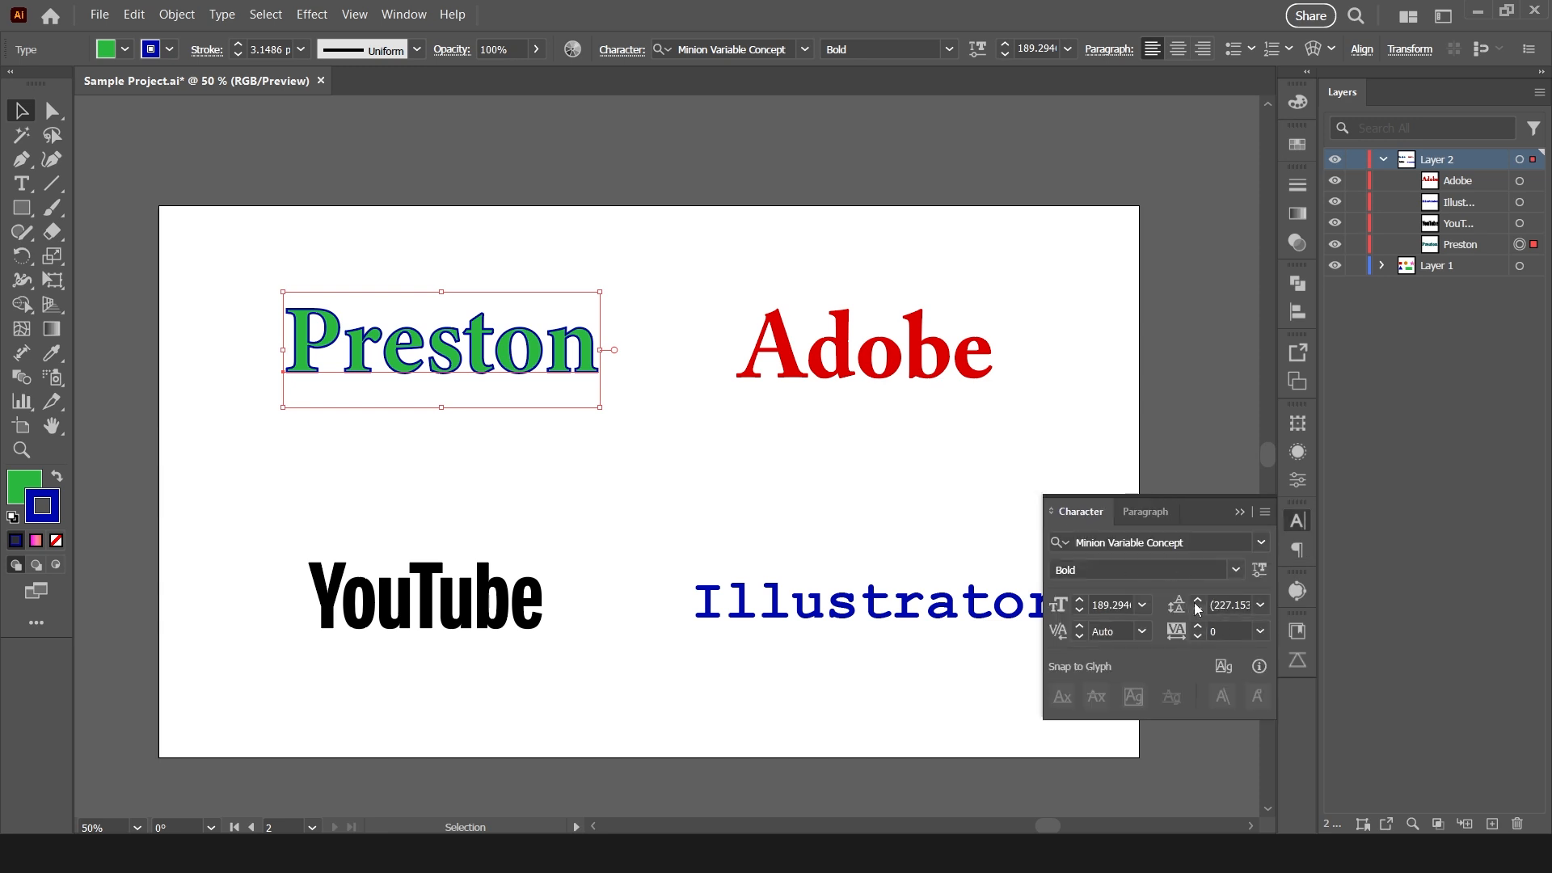
{"action": "left_click", "coordinate": [1147, 518]}
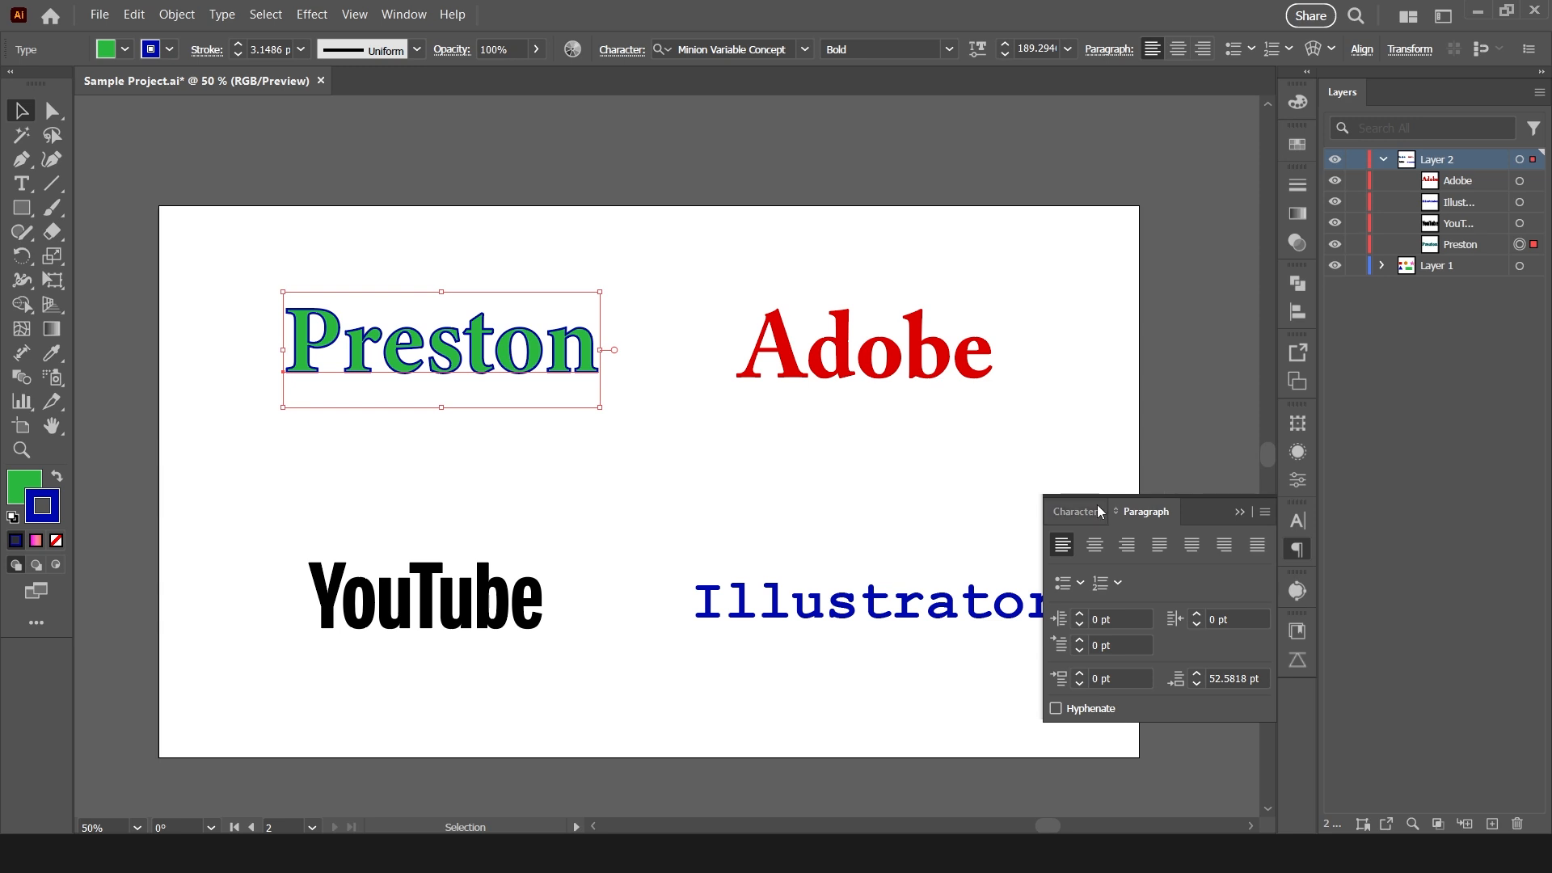
{"action": "left_click", "coordinate": [1239, 514]}
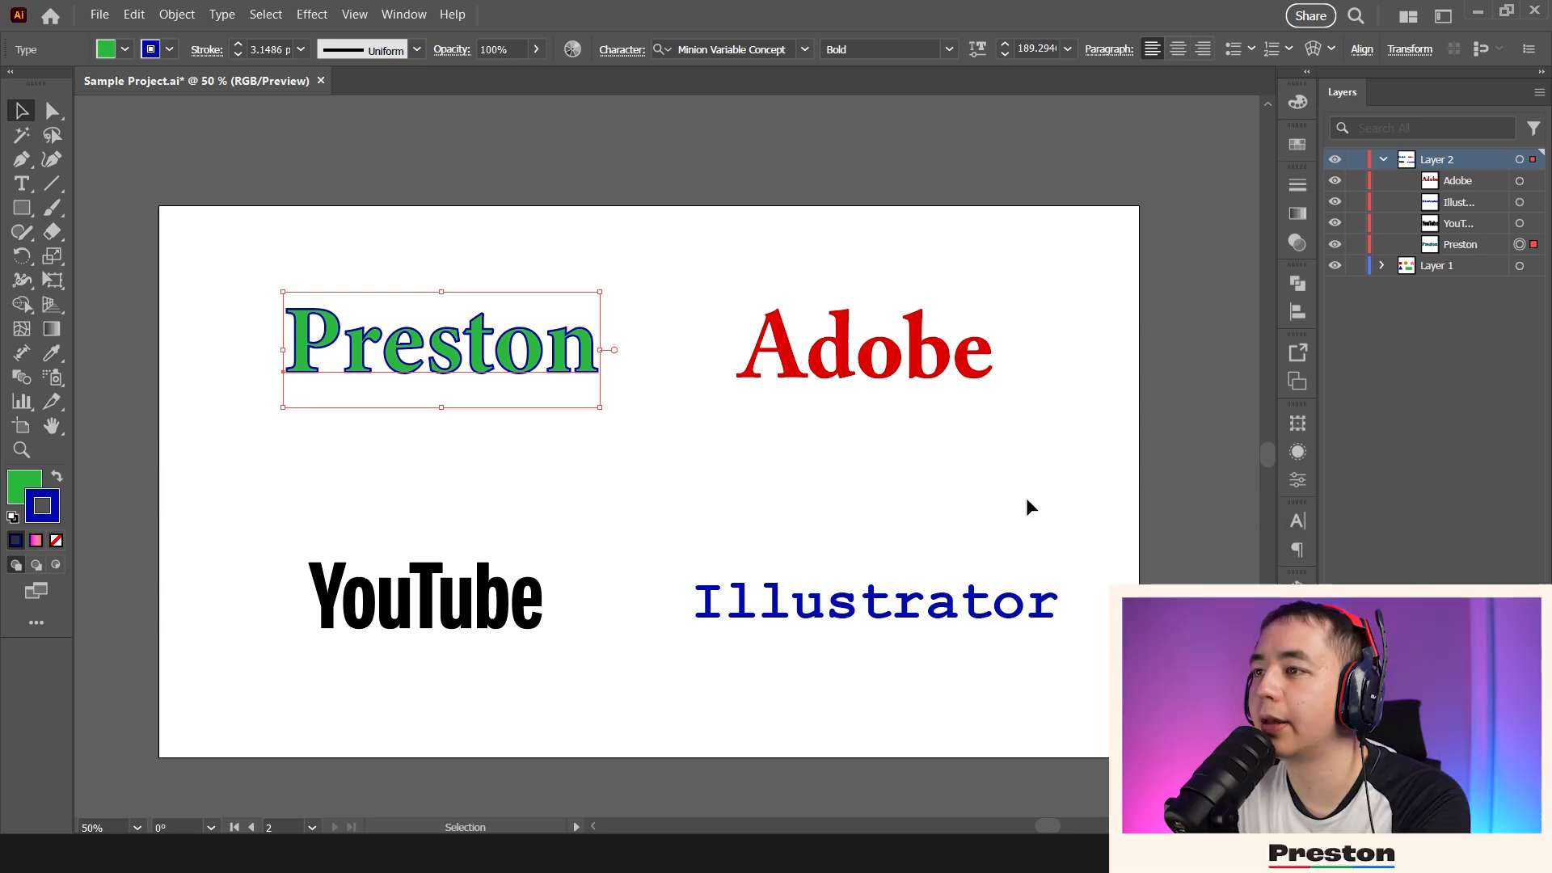
- Move the black YouTube text to the left so it lines up with the start of the green text above
{"action": "left_click", "coordinate": [687, 542]}
{"action": "left_click_drag", "start_coordinate": [501, 616], "coordinate": [477, 616]}
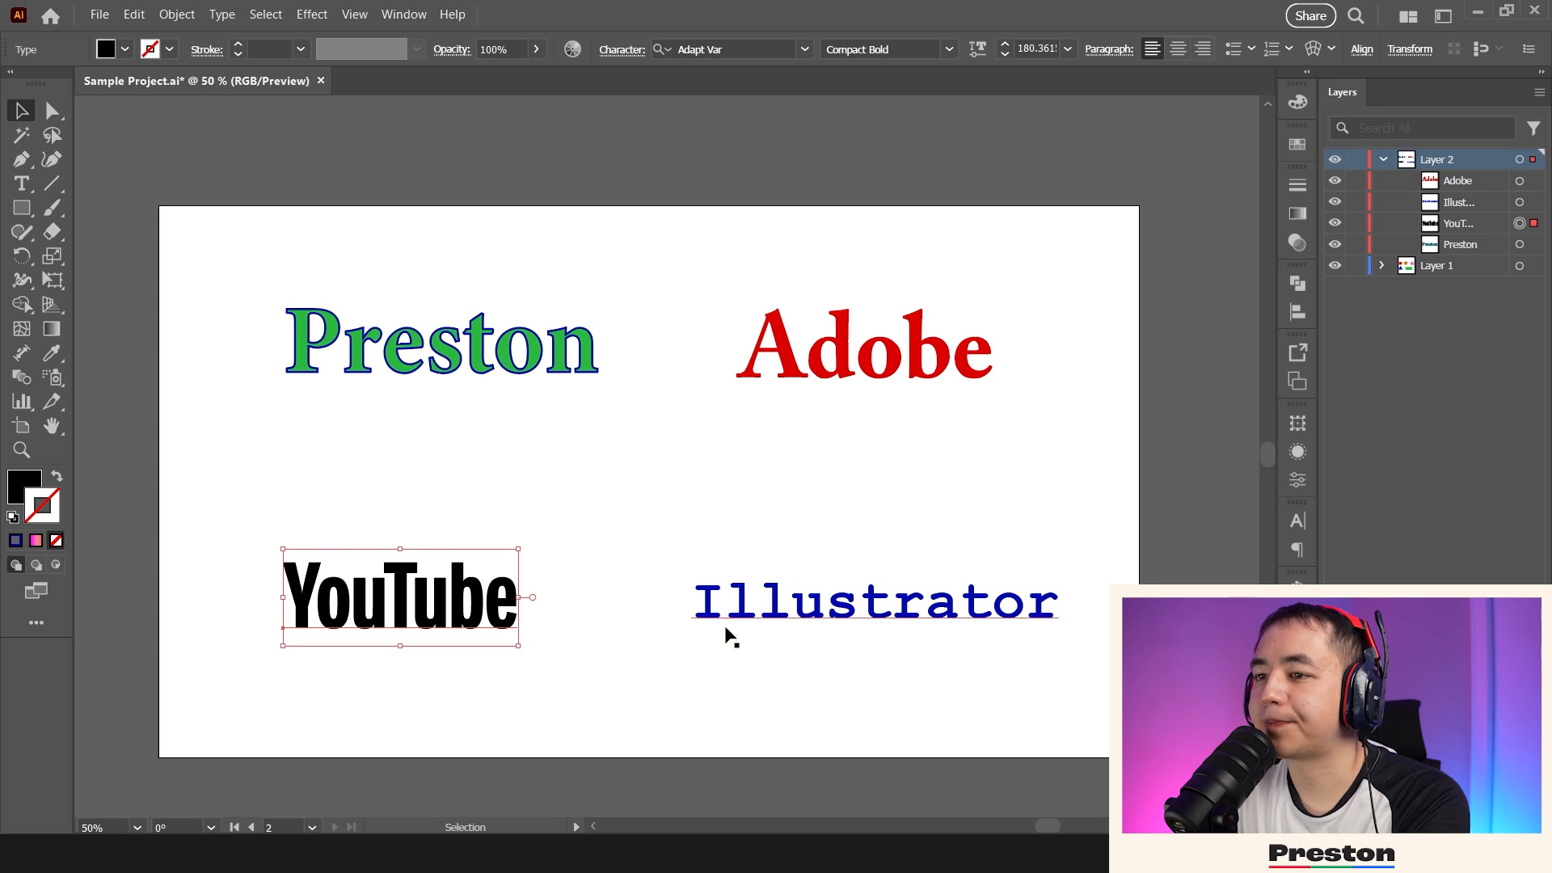
{"action": "left_click", "coordinate": [538, 706]}
- Copy the red Adobe text's font and color onto the YouTube text with the Eyedropper
{"action": "left_click", "coordinate": [459, 602]}
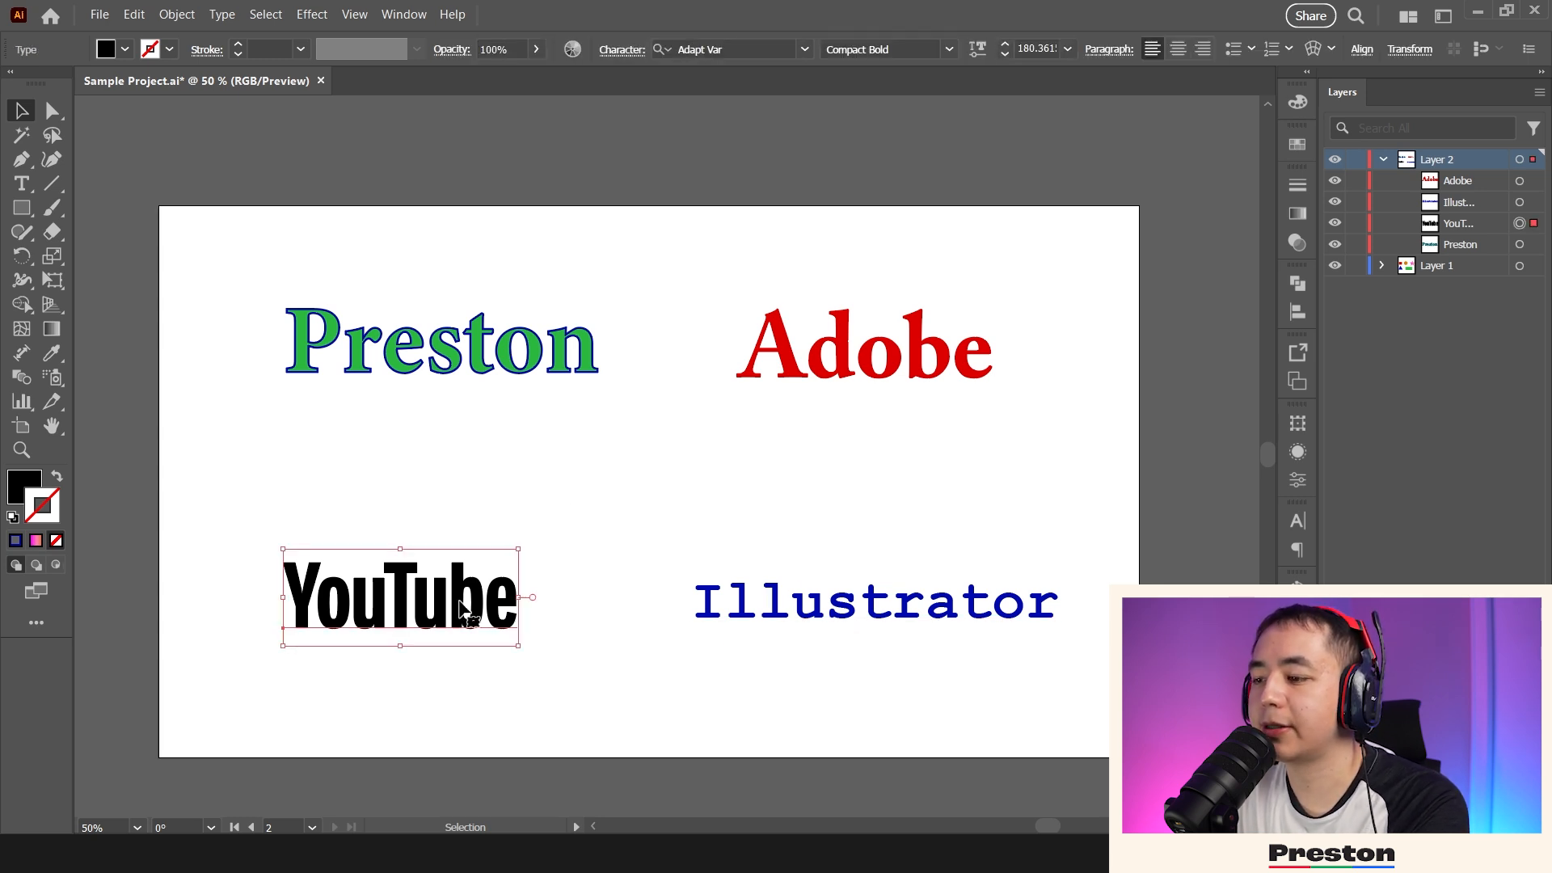
{"action": "key", "text": "i"}
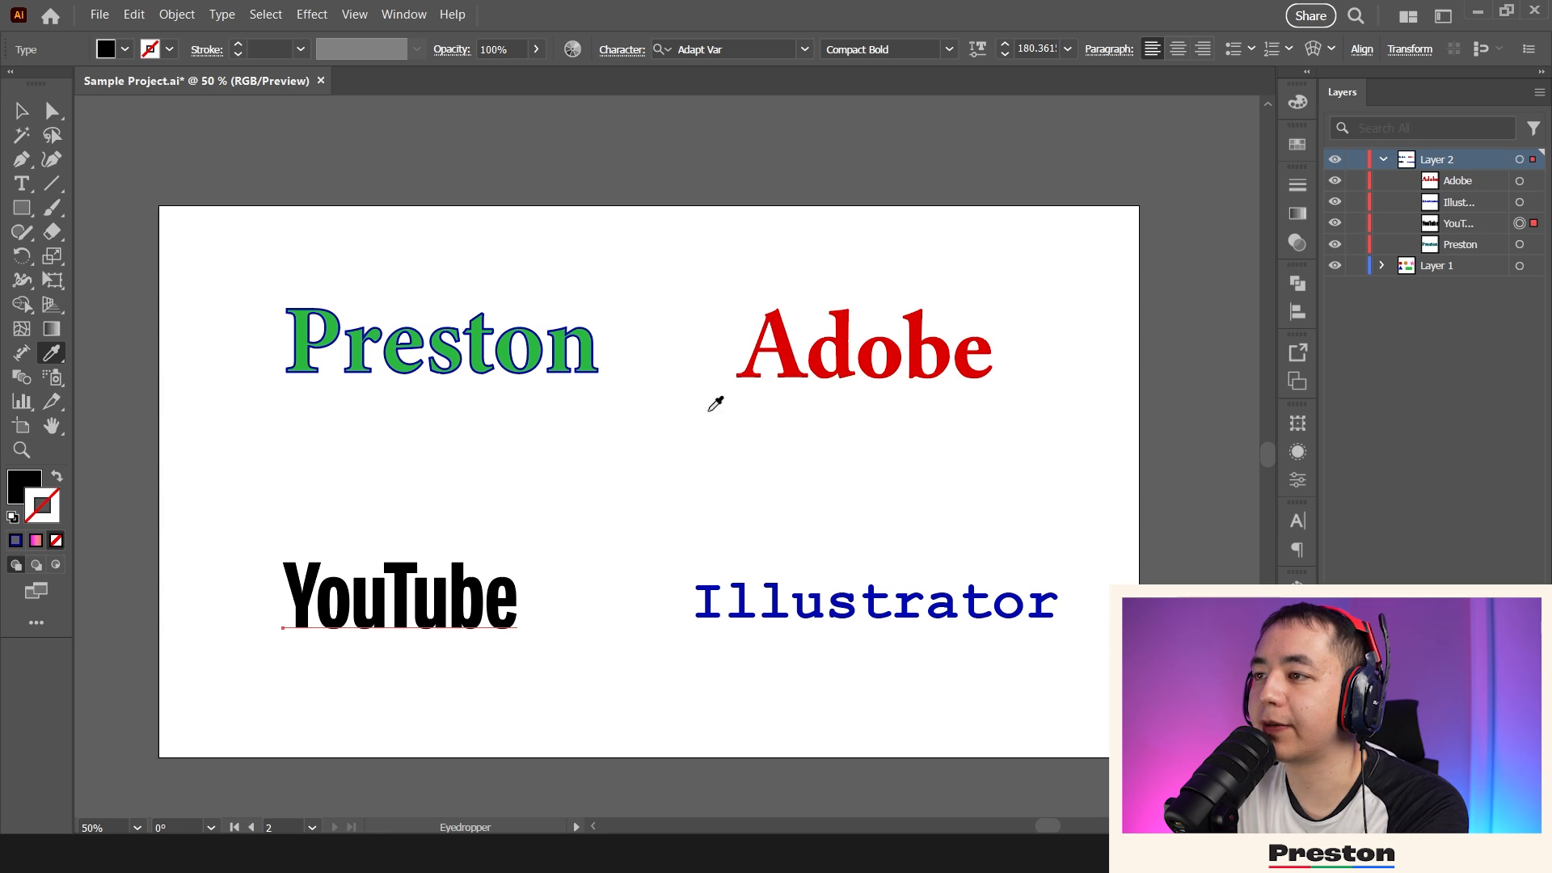
{"action": "left_click", "coordinate": [846, 338]}
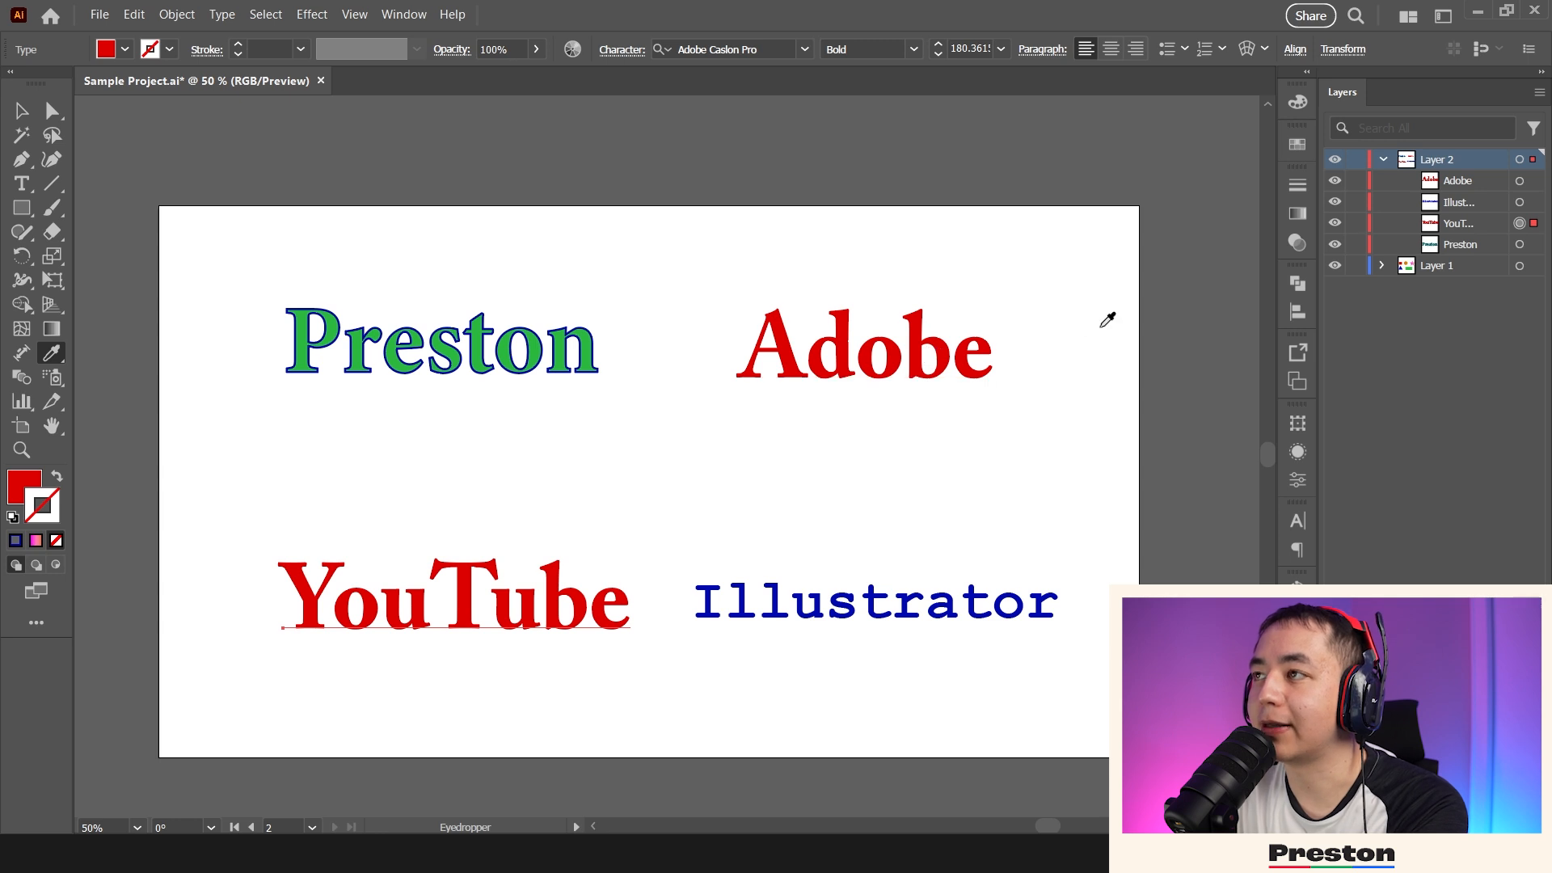
- Nudge the YouTube text up and left, and undo both that move and the formatting copied from the Adobe text
{"action": "key", "text": "v"}
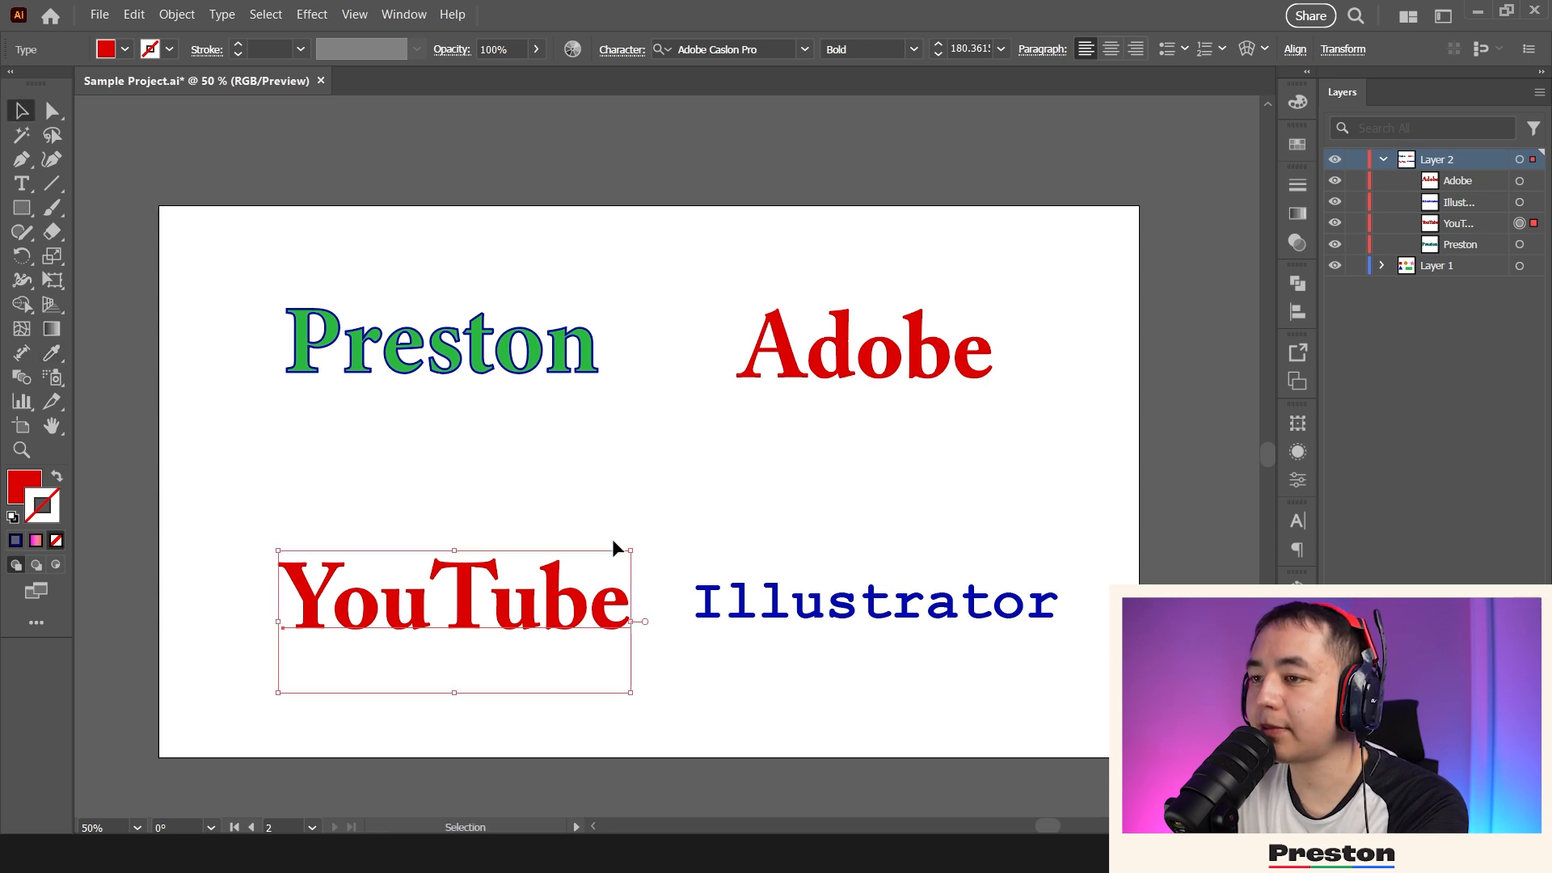
{"action": "left_click_drag", "start_coordinate": [571, 602], "coordinate": [551, 596]}
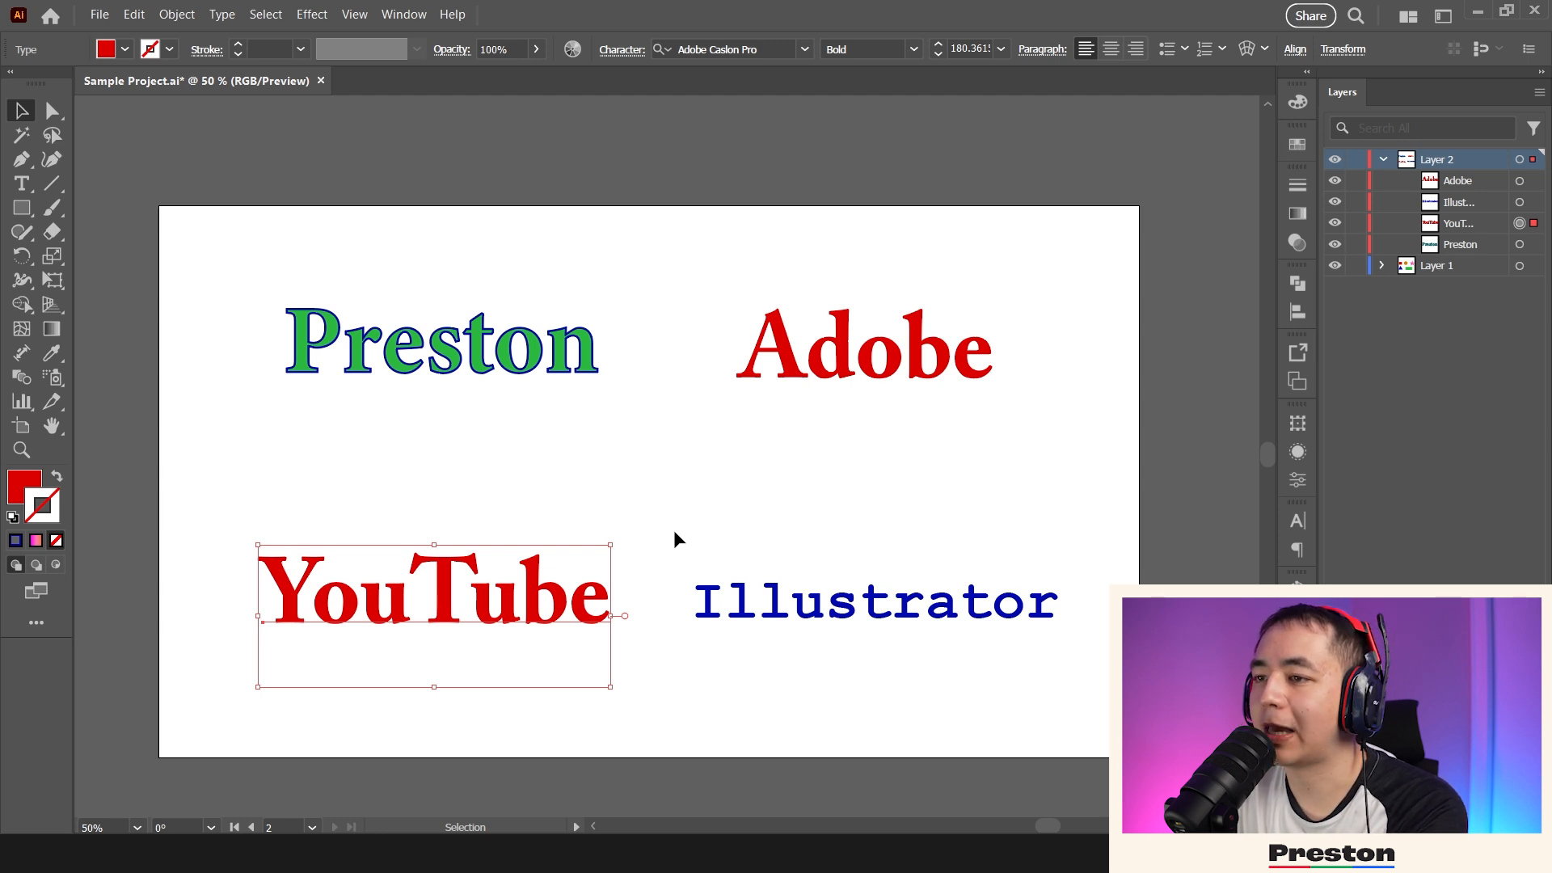
{"action": "key", "text": "ctrl+z"}
{"action": "key", "text": "ctrl+z"}
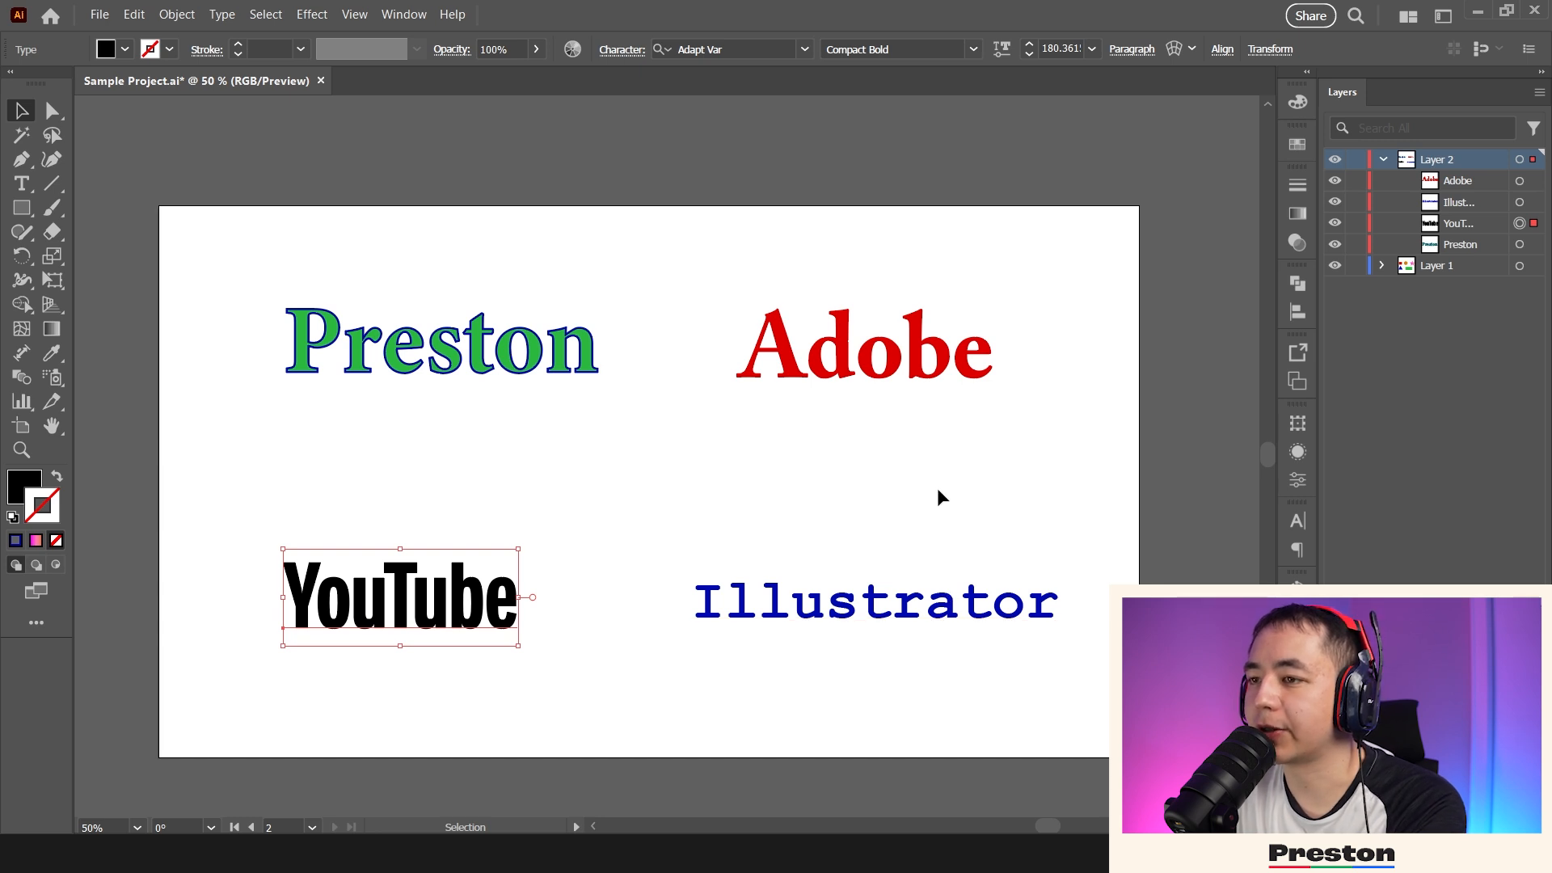
- Move the blue Illustrator text slightly down and right so its baseline lines up with the YouTube text
{"action": "left_click_drag", "start_coordinate": [973, 613], "coordinate": [982, 623]}
{"action": "left_click", "coordinate": [1064, 558]}
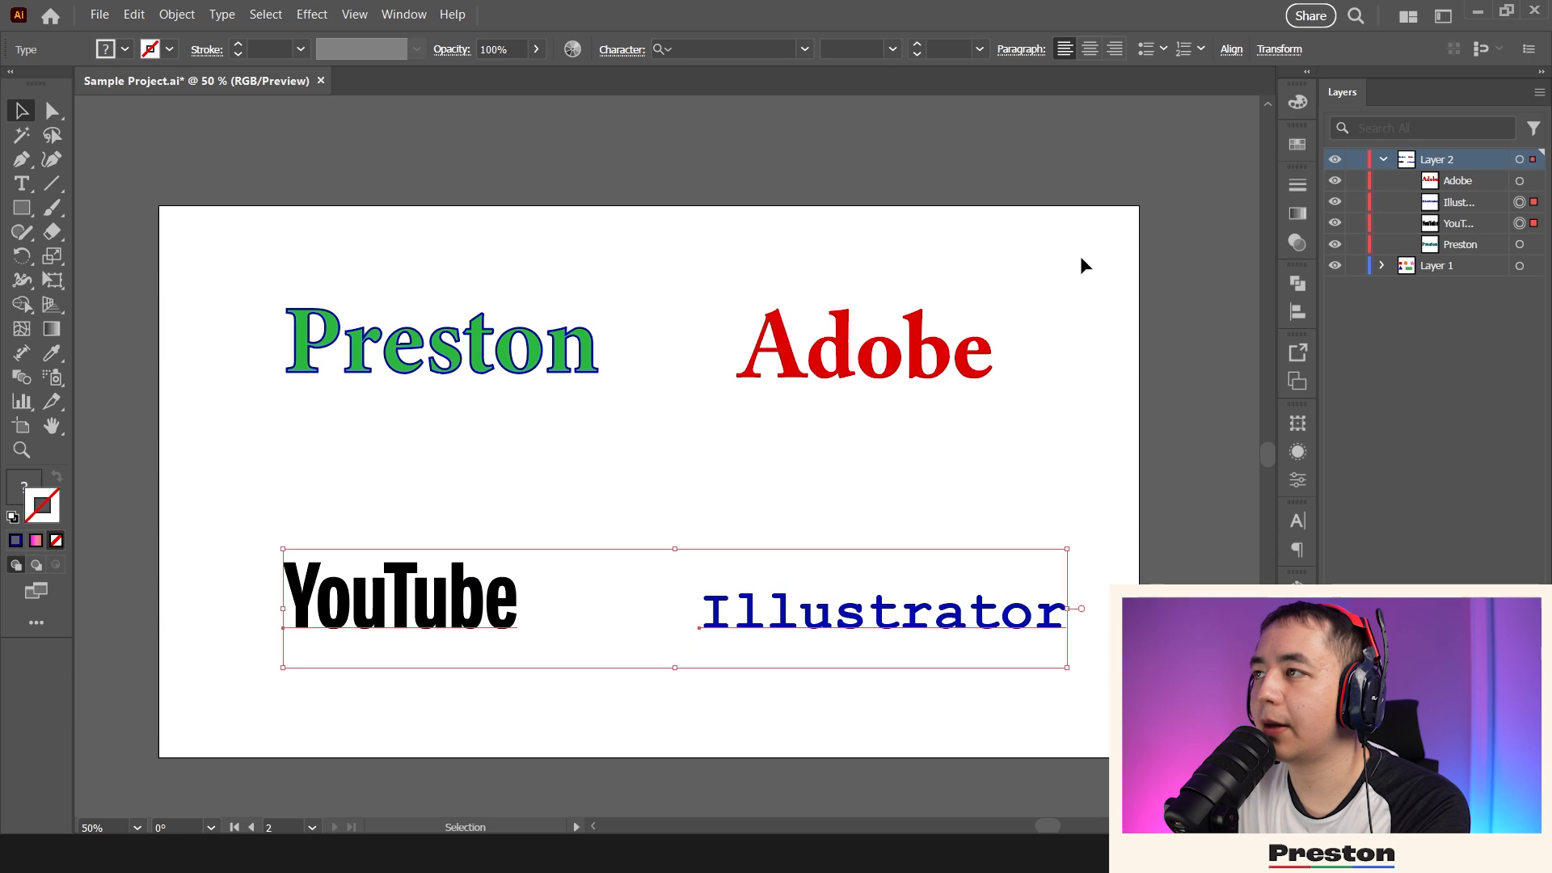
- Try a placeholder text area in the middle of the artboard with the font size set to 14 pt, and delete it
{"action": "scroll", "coordinate": [905, 473], "scroll_direction": "down", "scroll_amount": 1}
{"action": "scroll", "coordinate": [905, 473], "scroll_direction": "right", "scroll_amount": 1}
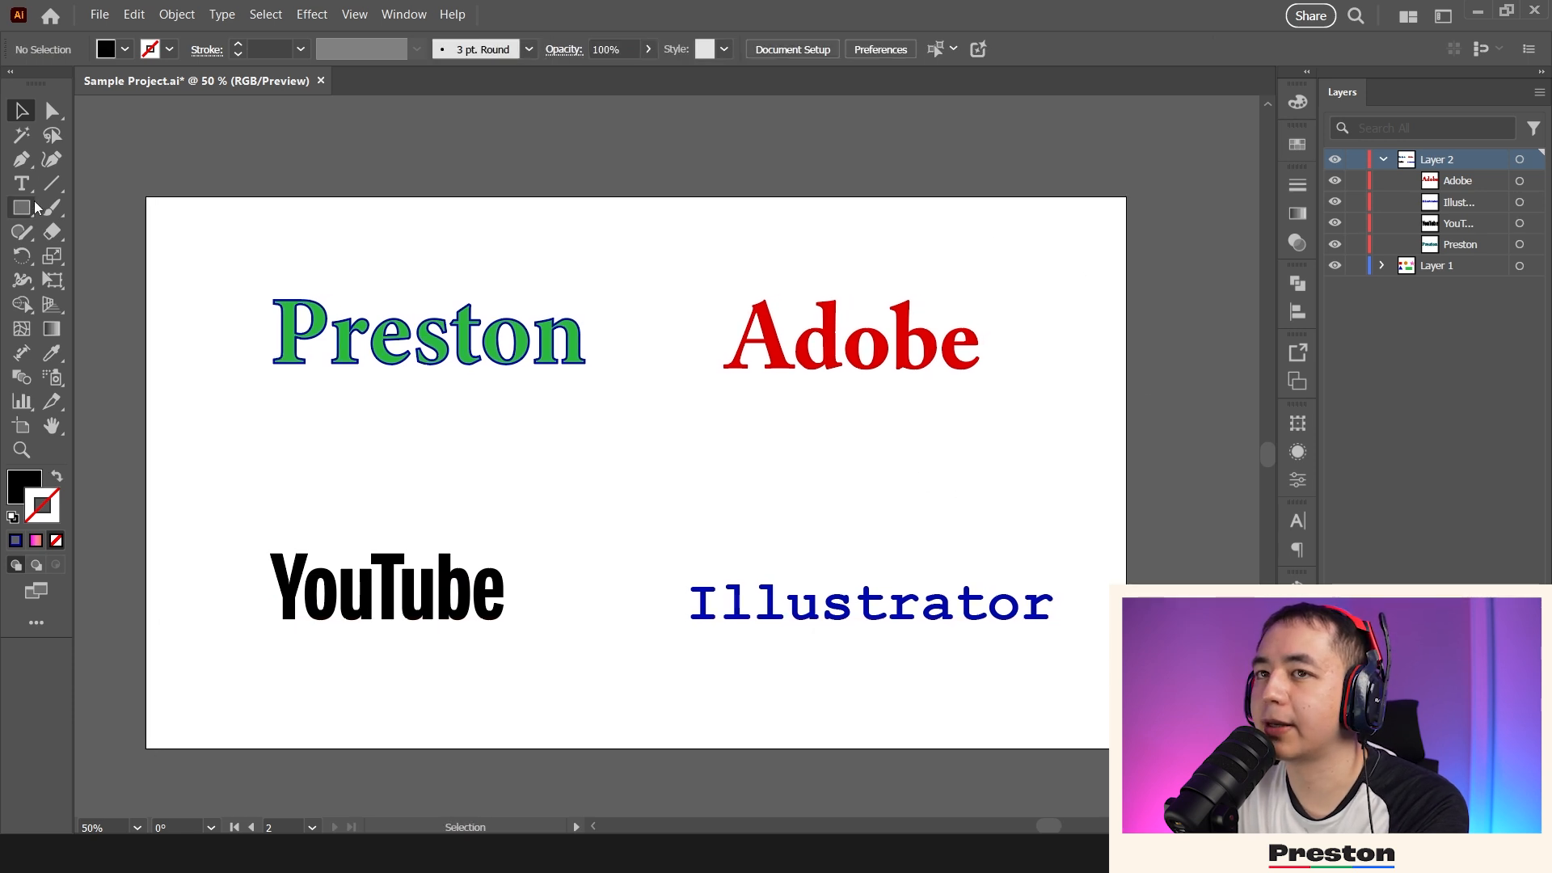
{"action": "key", "text": "t"}
{"action": "scroll", "coordinate": [815, 415], "scroll_direction": "down", "scroll_amount": 1}
{"action": "scroll", "coordinate": [815, 416], "scroll_direction": "right", "scroll_amount": 1}
{"action": "left_click_drag", "start_coordinate": [453, 396], "coordinate": [716, 517]}
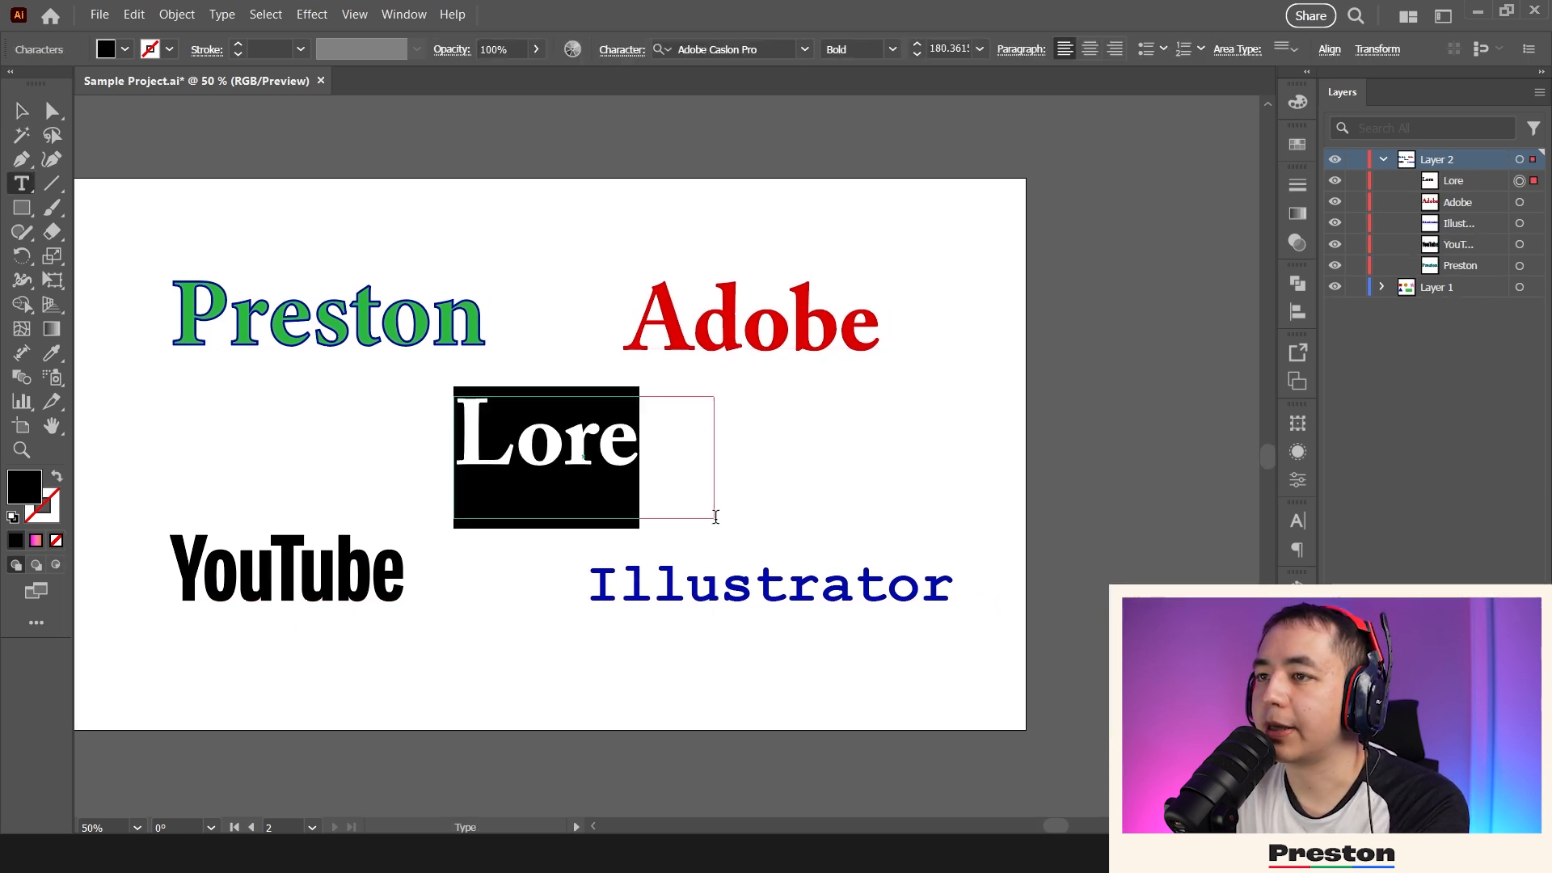
{"action": "left_click", "coordinate": [979, 49]}
{"action": "left_click", "coordinate": [1002, 198]}
{"action": "key", "text": "Escape"}
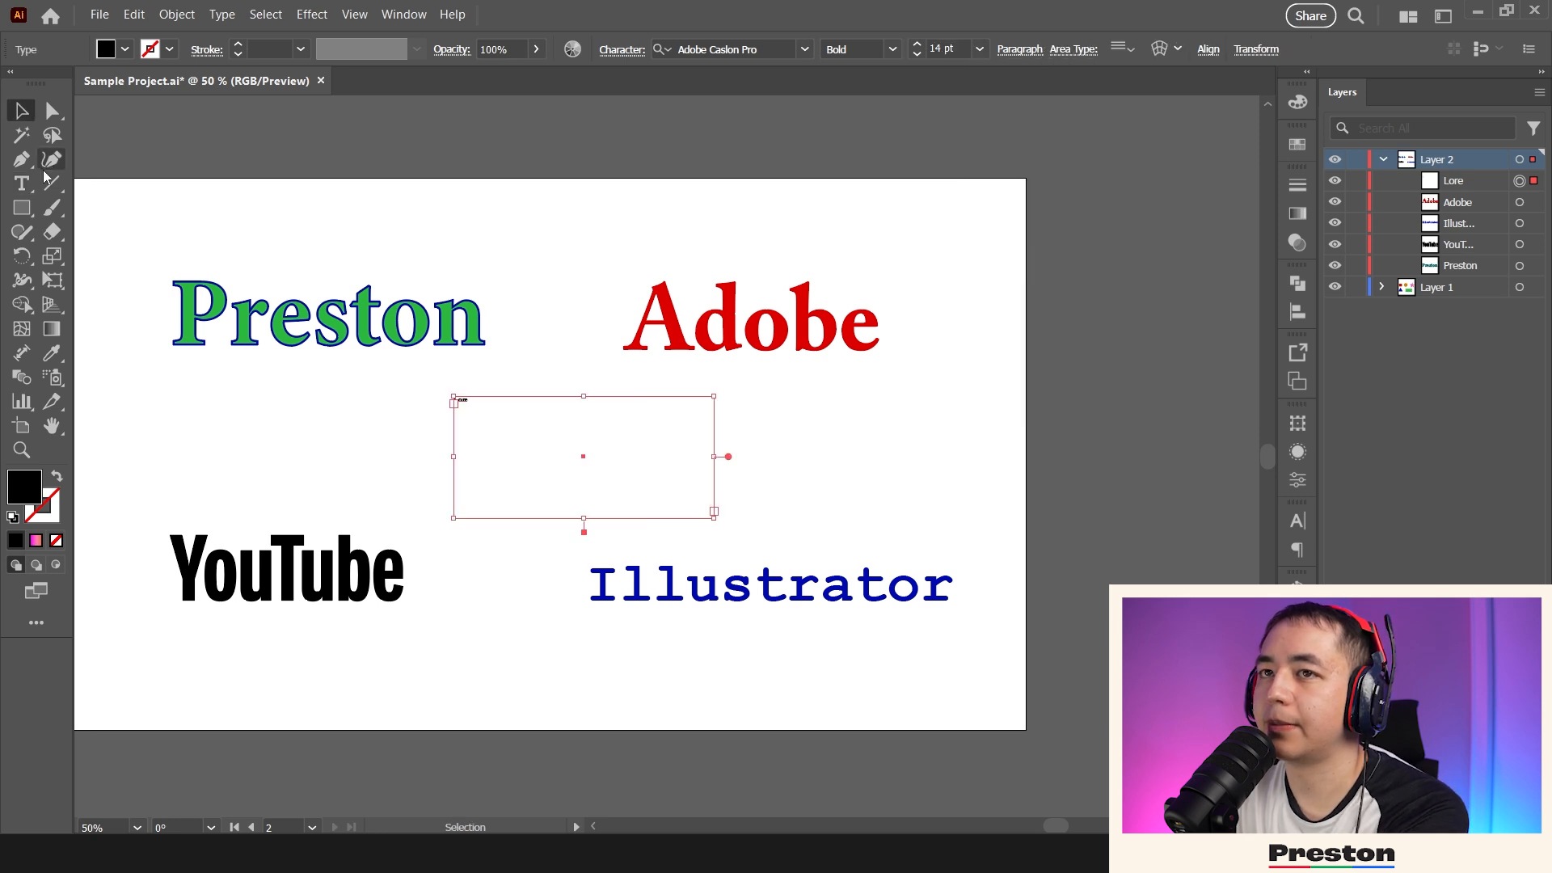
{"action": "key", "text": "Delete"}
- Draw a new placeholder text area between the upper and lower words and move it to the right
{"action": "left_click_drag", "start_coordinate": [441, 356], "coordinate": [550, 447]}
{"action": "left_click", "coordinate": [21, 112]}
{"action": "left_click", "coordinate": [80, 162]}
{"action": "left_click", "coordinate": [21, 184]}
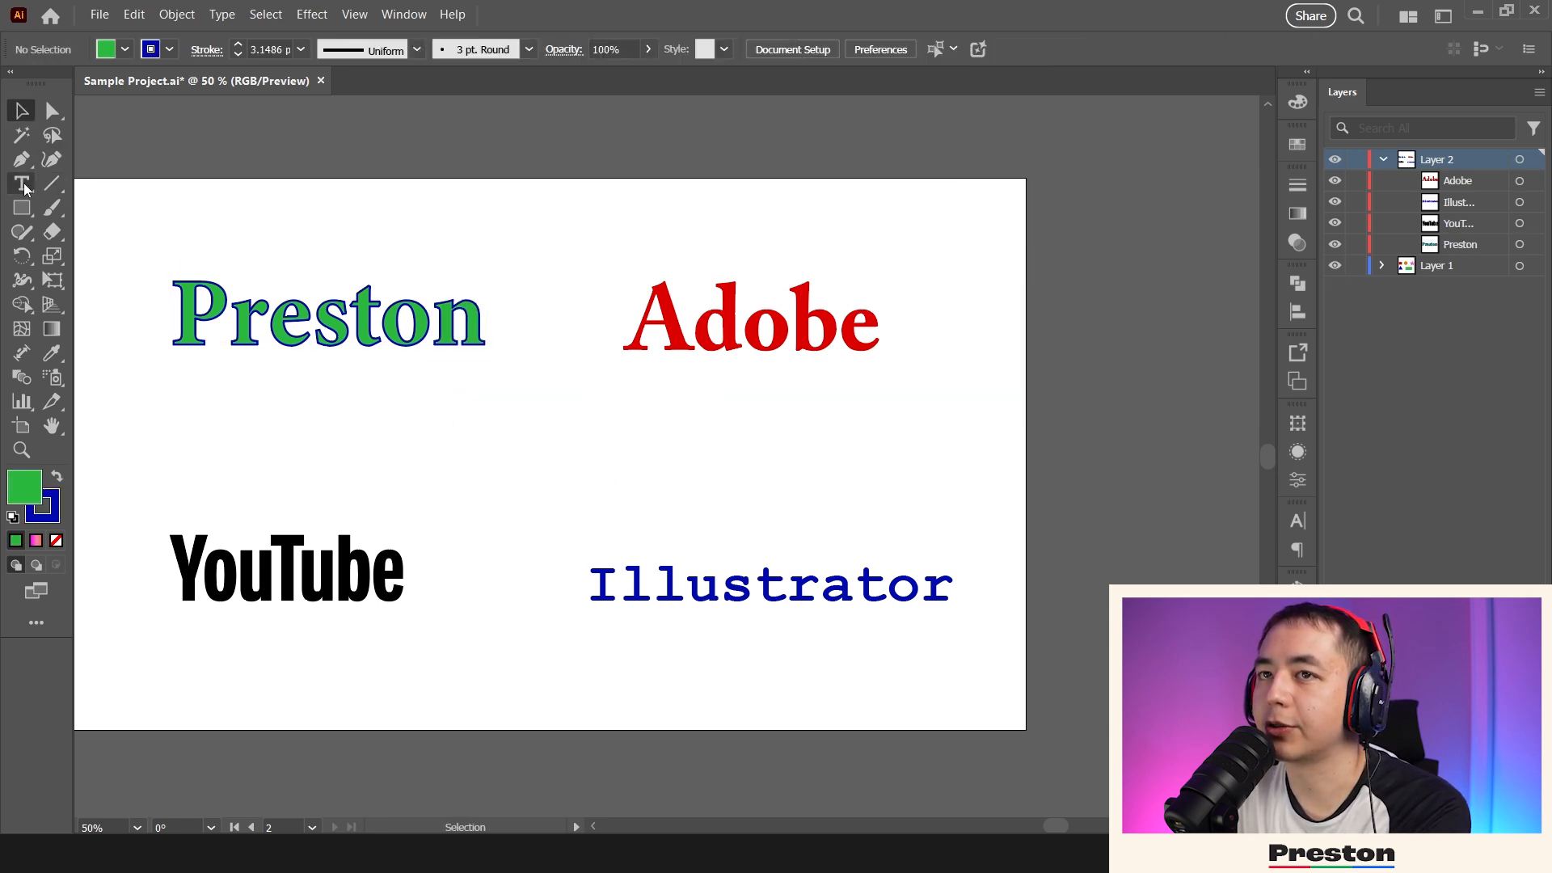
{"action": "left_click_drag", "start_coordinate": [412, 388], "coordinate": [685, 520]}
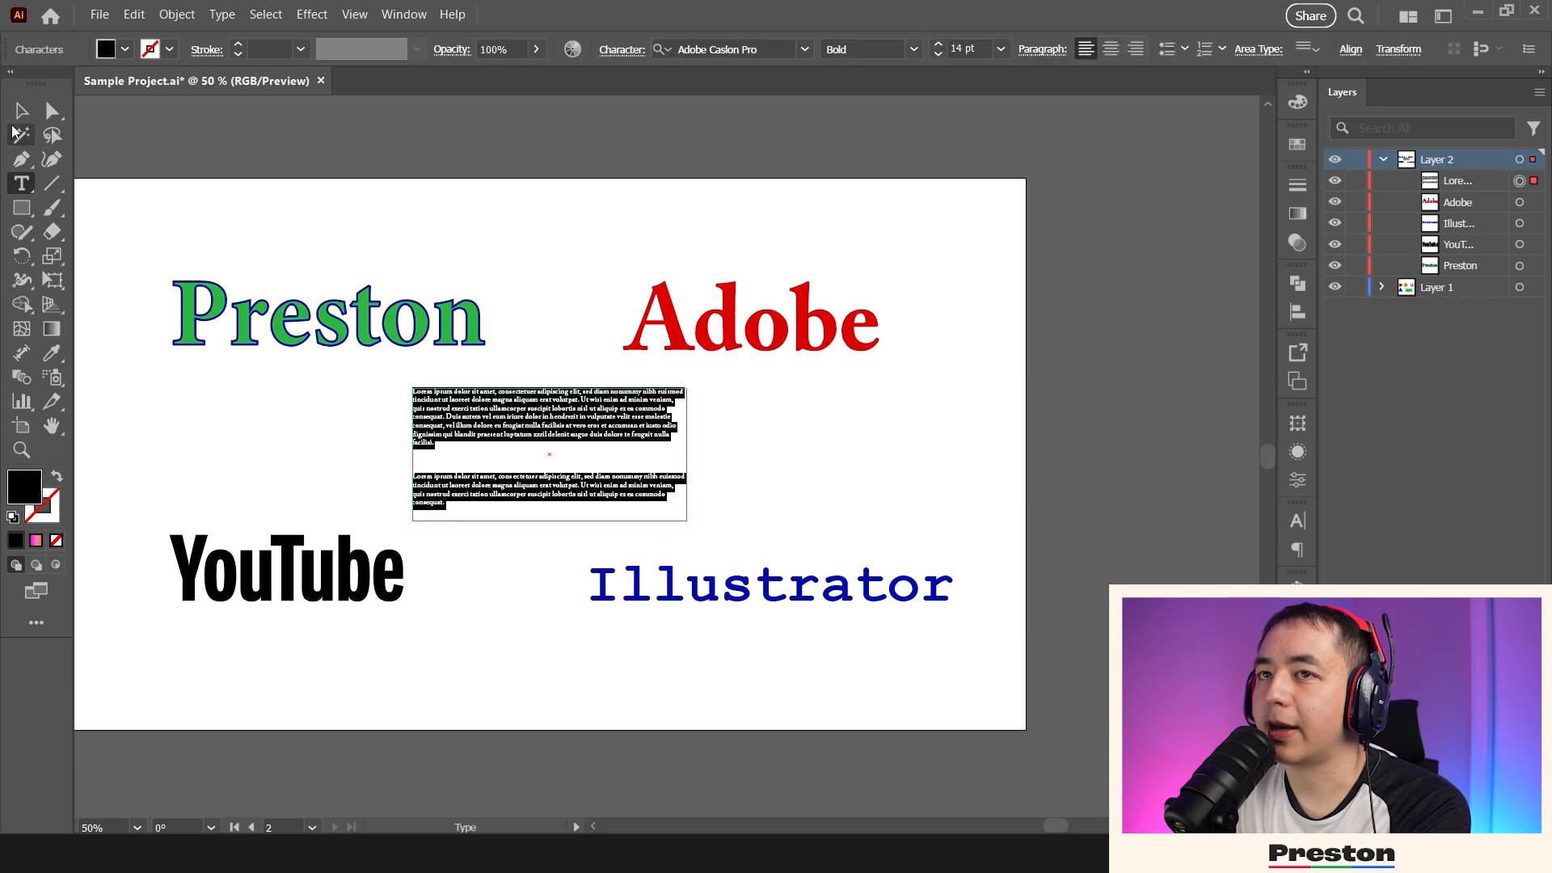
{"action": "left_click", "coordinate": [21, 111]}
{"action": "left_click_drag", "start_coordinate": [564, 481], "coordinate": [676, 488]}
- Set the space after paragraph to 25 pt in the placeholder text area and deselect it
{"action": "key", "text": "ctrl+equal"}
{"action": "key", "text": "ctrl+equal"}
{"action": "left_click_drag", "start_coordinate": [876, 439], "coordinate": [786, 433]}
{"action": "key", "text": "ctrl+minus"}
{"action": "double_click", "coordinate": [556, 454]}
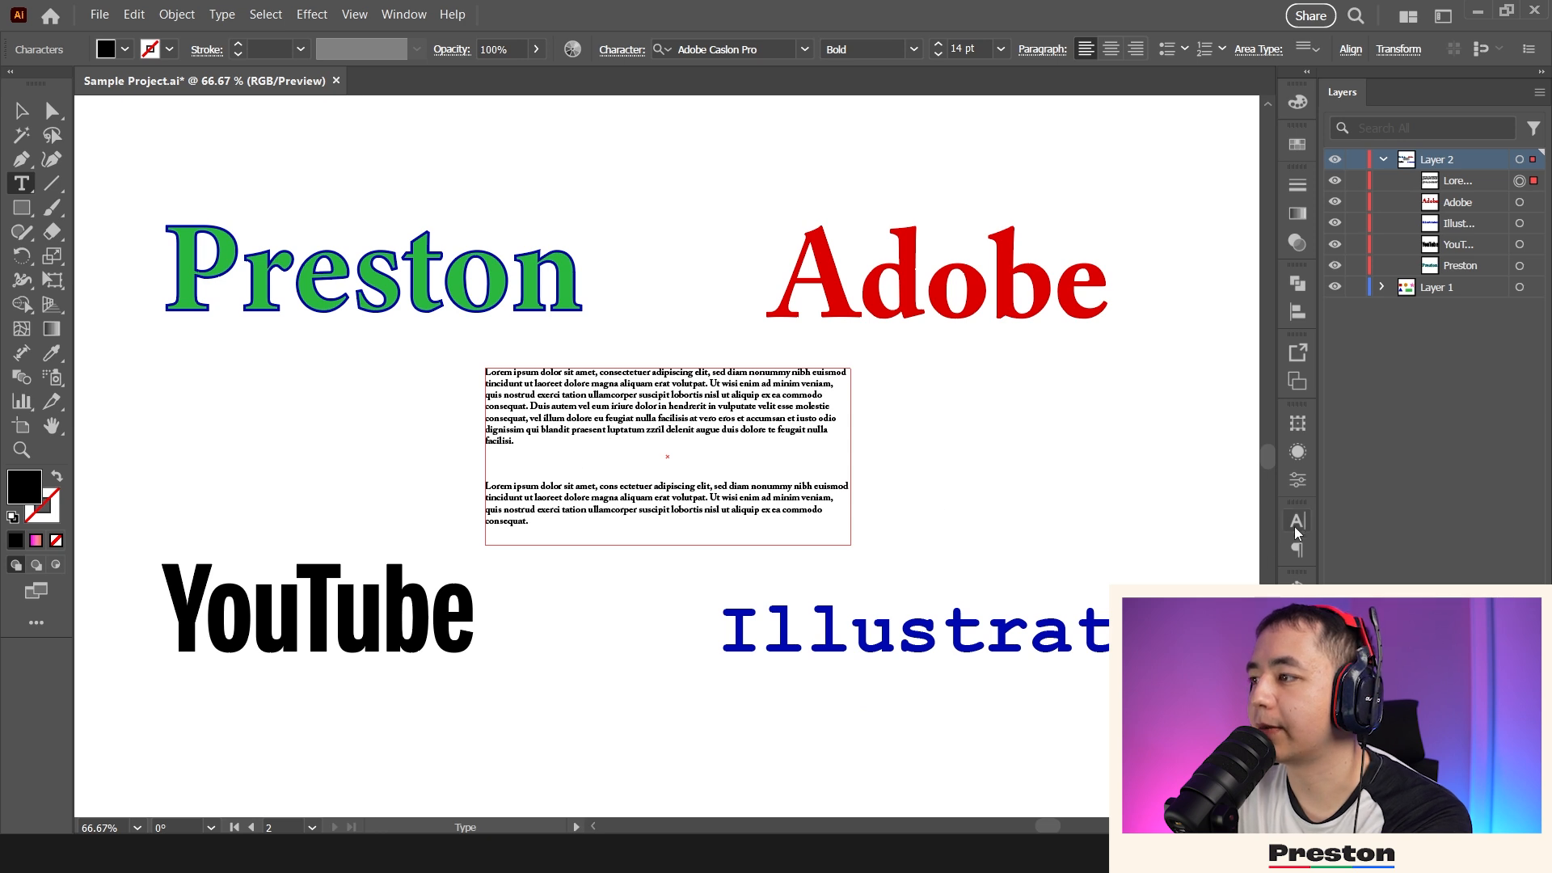
{"action": "left_click", "coordinate": [1297, 549]}
{"action": "left_click", "coordinate": [1196, 683]}
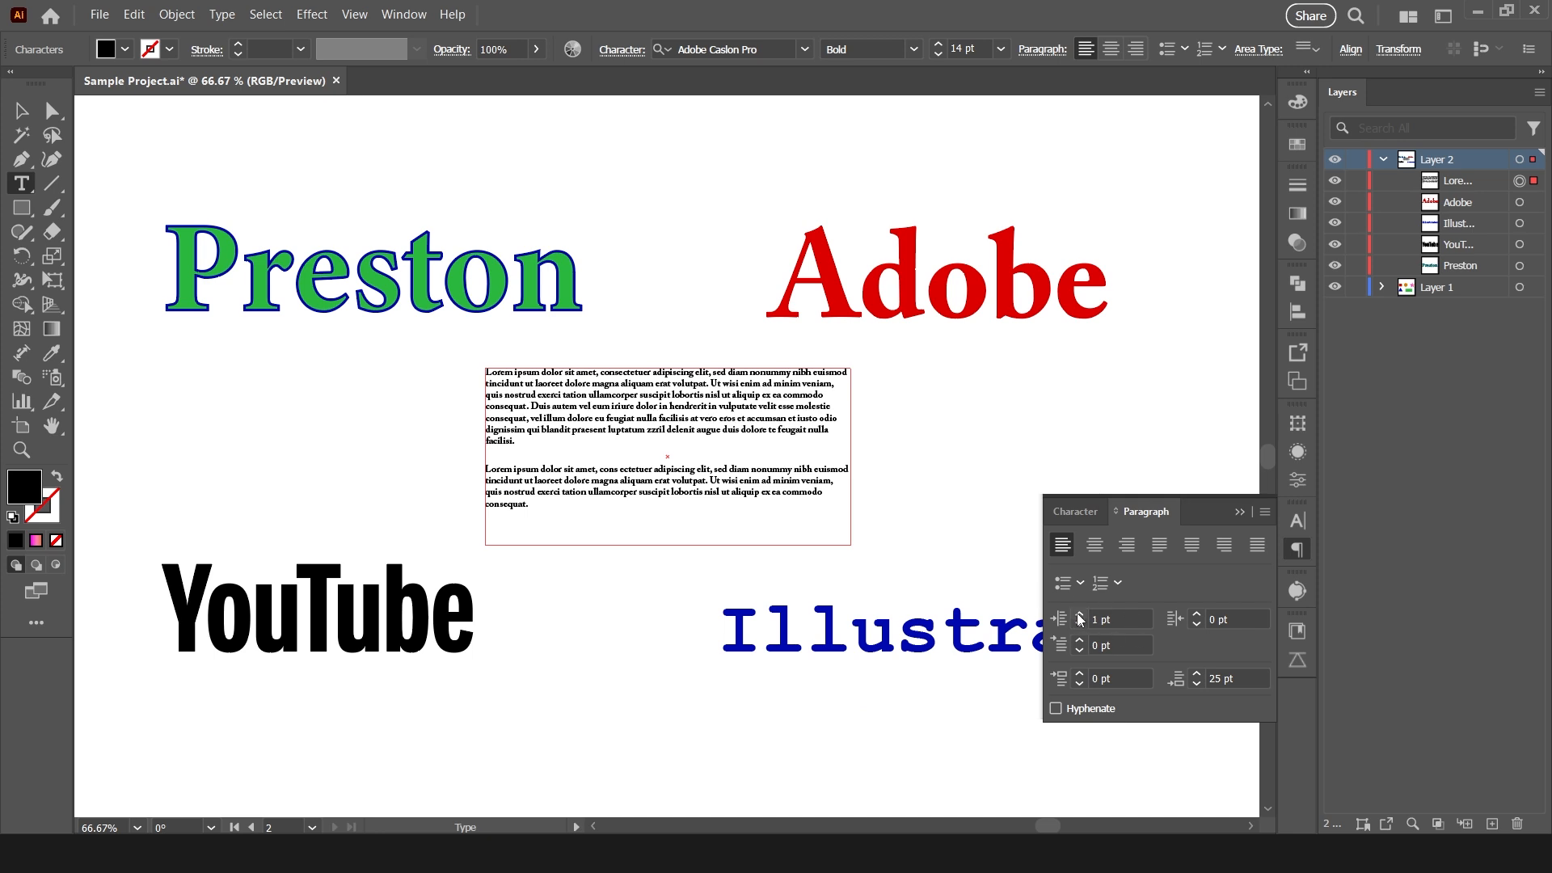
{"action": "left_click", "coordinate": [1239, 511]}
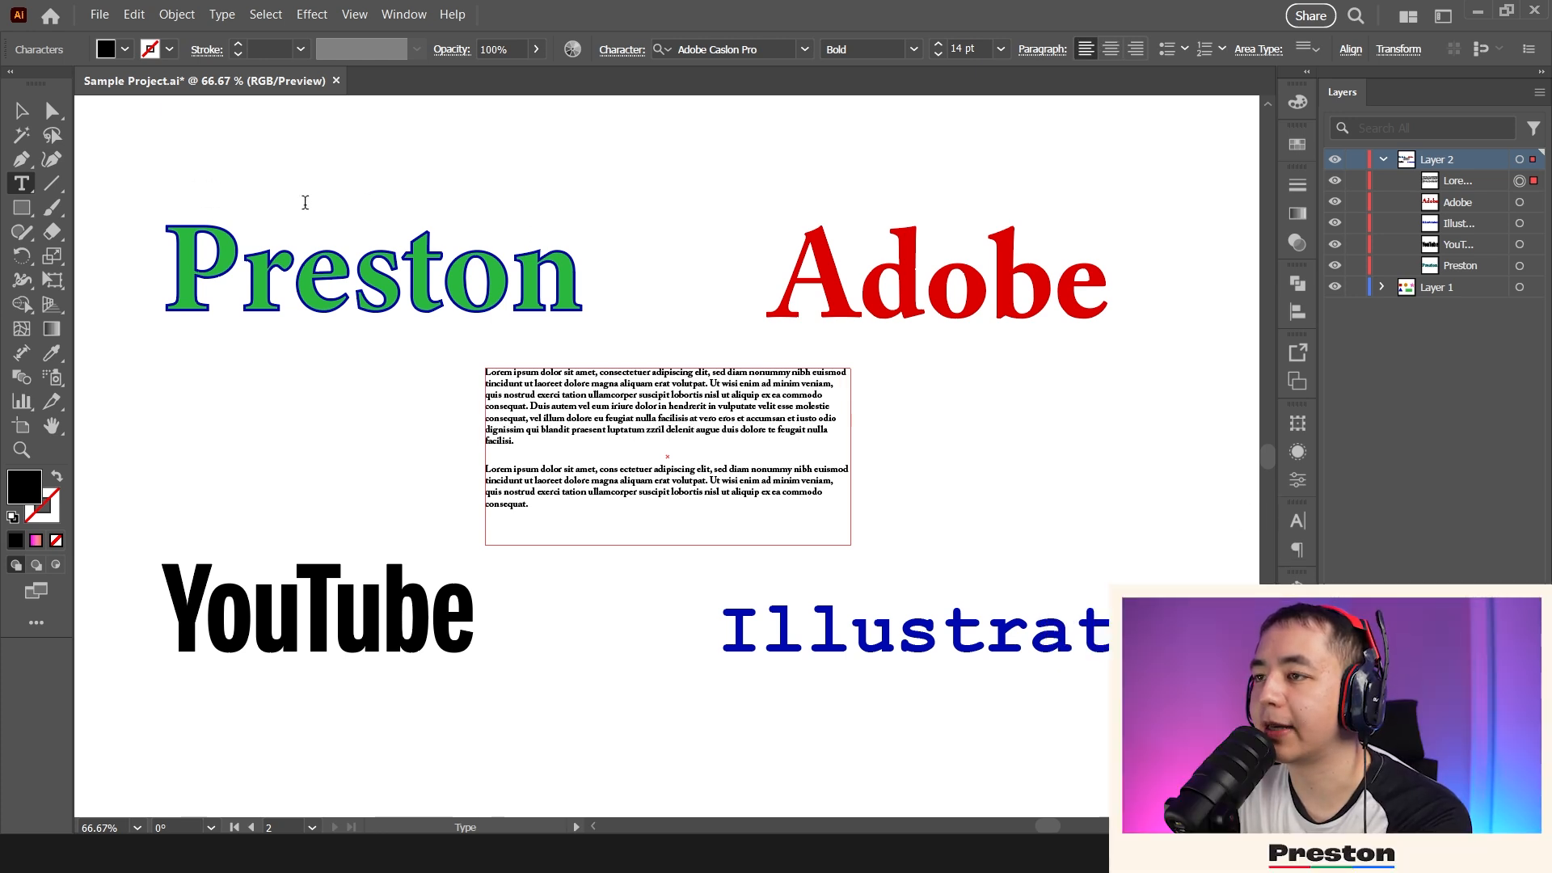
{"action": "left_click", "coordinate": [22, 111]}
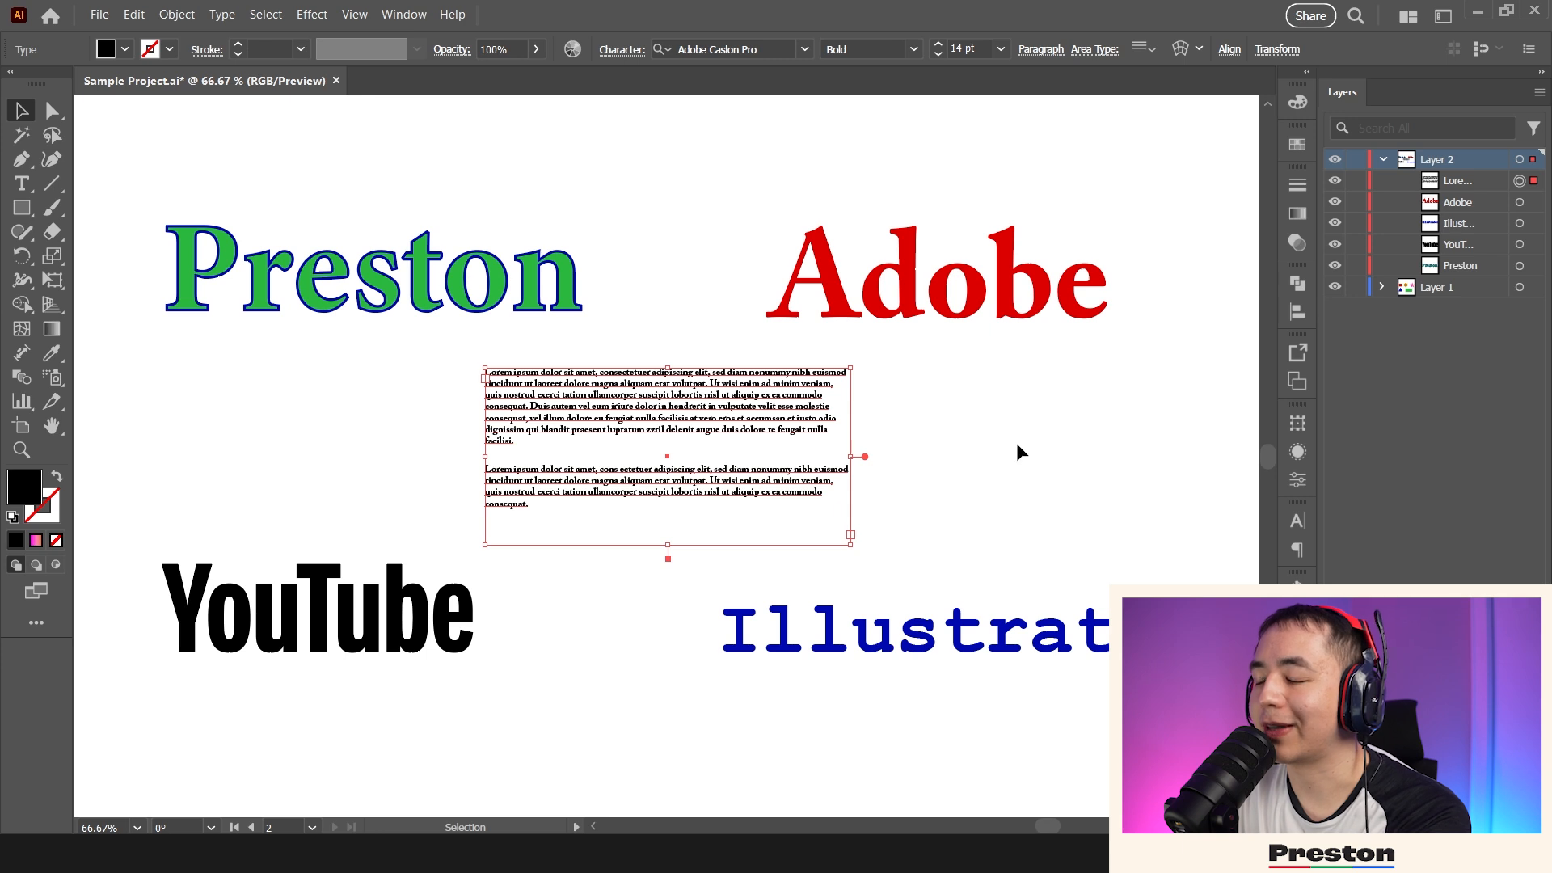
{"action": "left_click", "coordinate": [982, 450]}
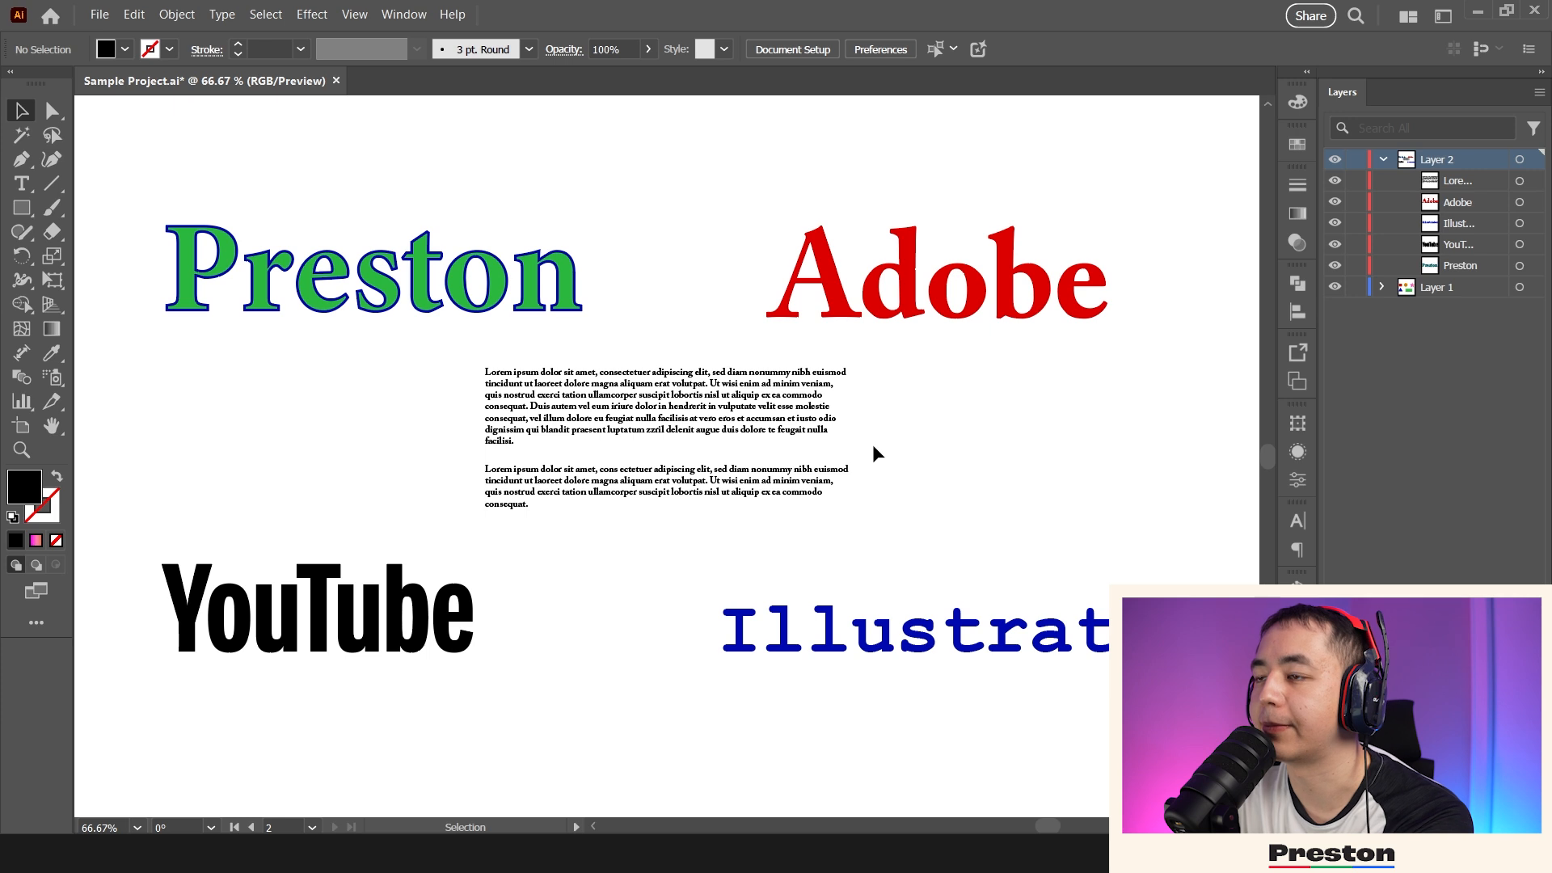
- Widen the placeholder text frame so its lines reflow, and shorten its height to fit the two paragraphs
{"action": "key", "text": "ctrl+minus"}
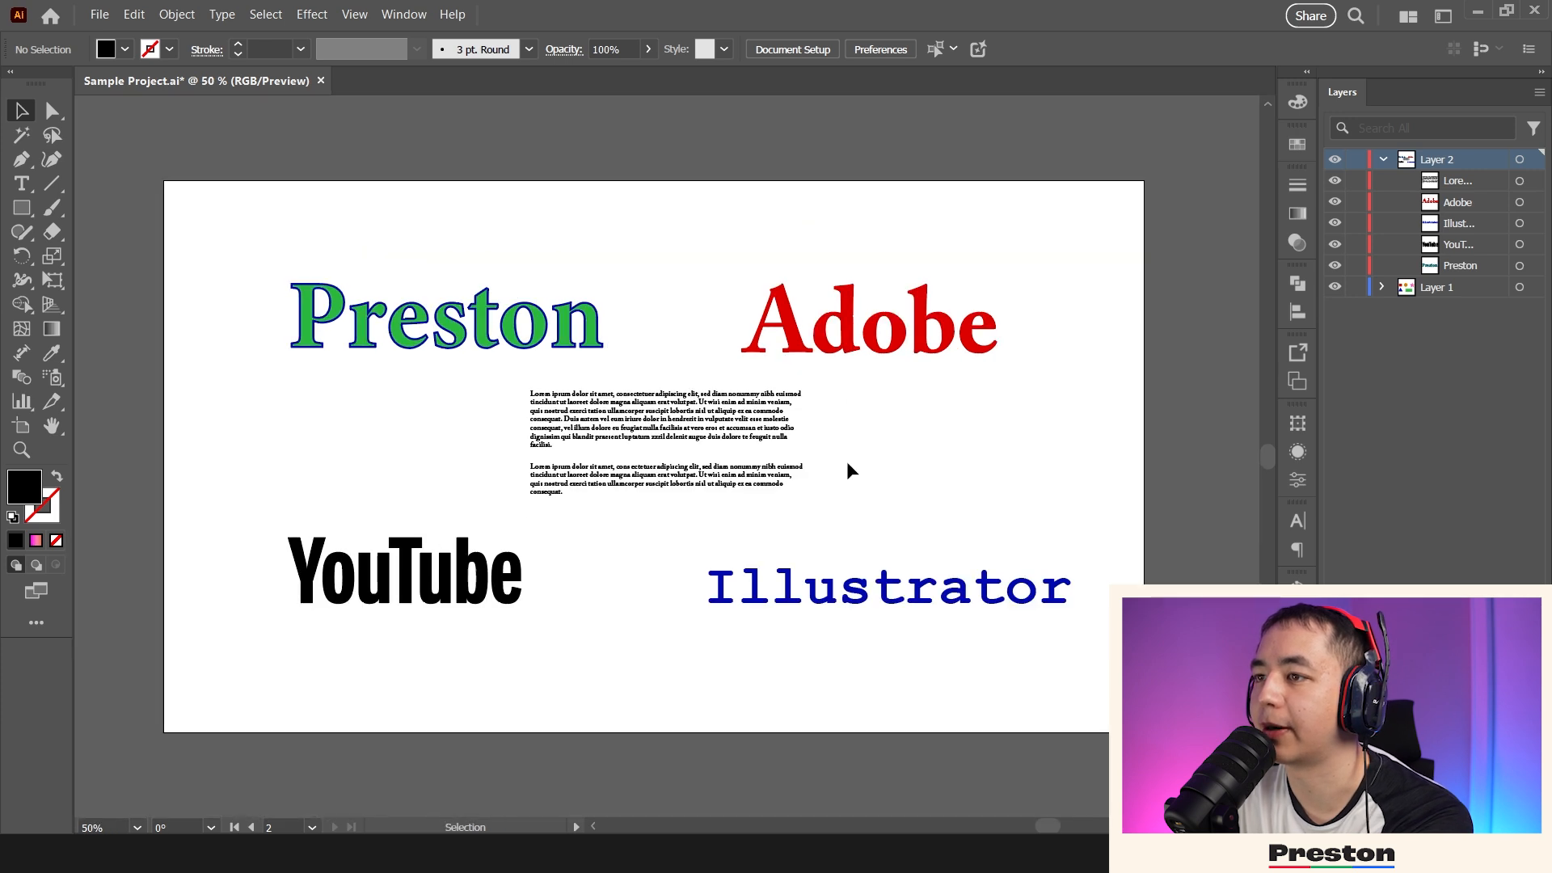
{"action": "left_click", "coordinate": [727, 431]}
{"action": "left_click_drag", "start_coordinate": [807, 455], "coordinate": [849, 464]}
{"action": "left_click", "coordinate": [669, 461]}
{"action": "left_click", "coordinate": [691, 434]}
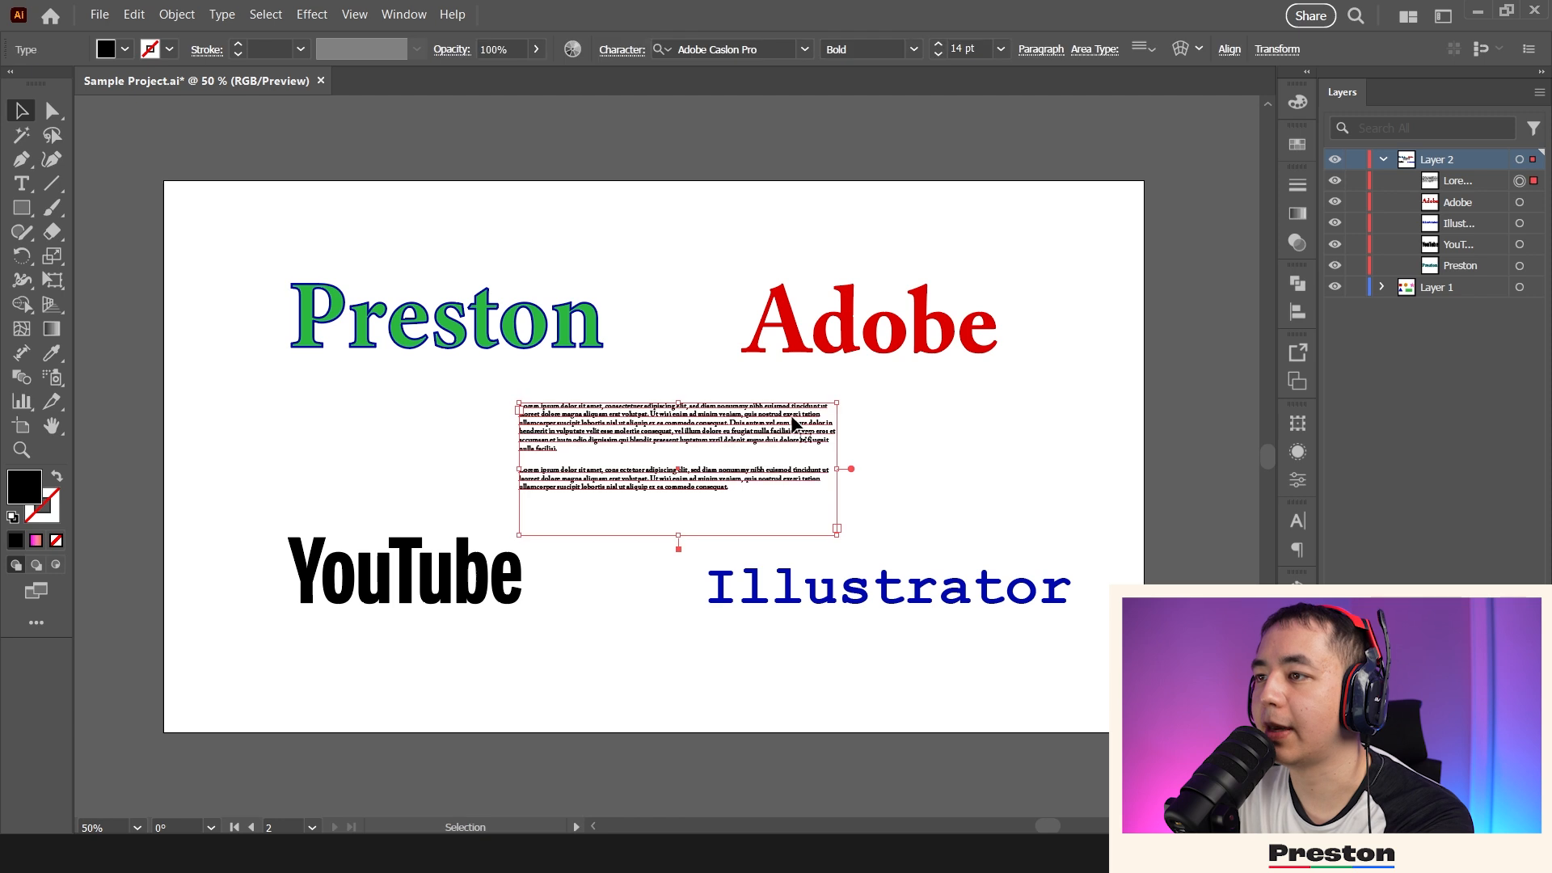
{"action": "key", "text": "ctrl+minus"}
{"action": "key", "text": "ctrl+plus"}
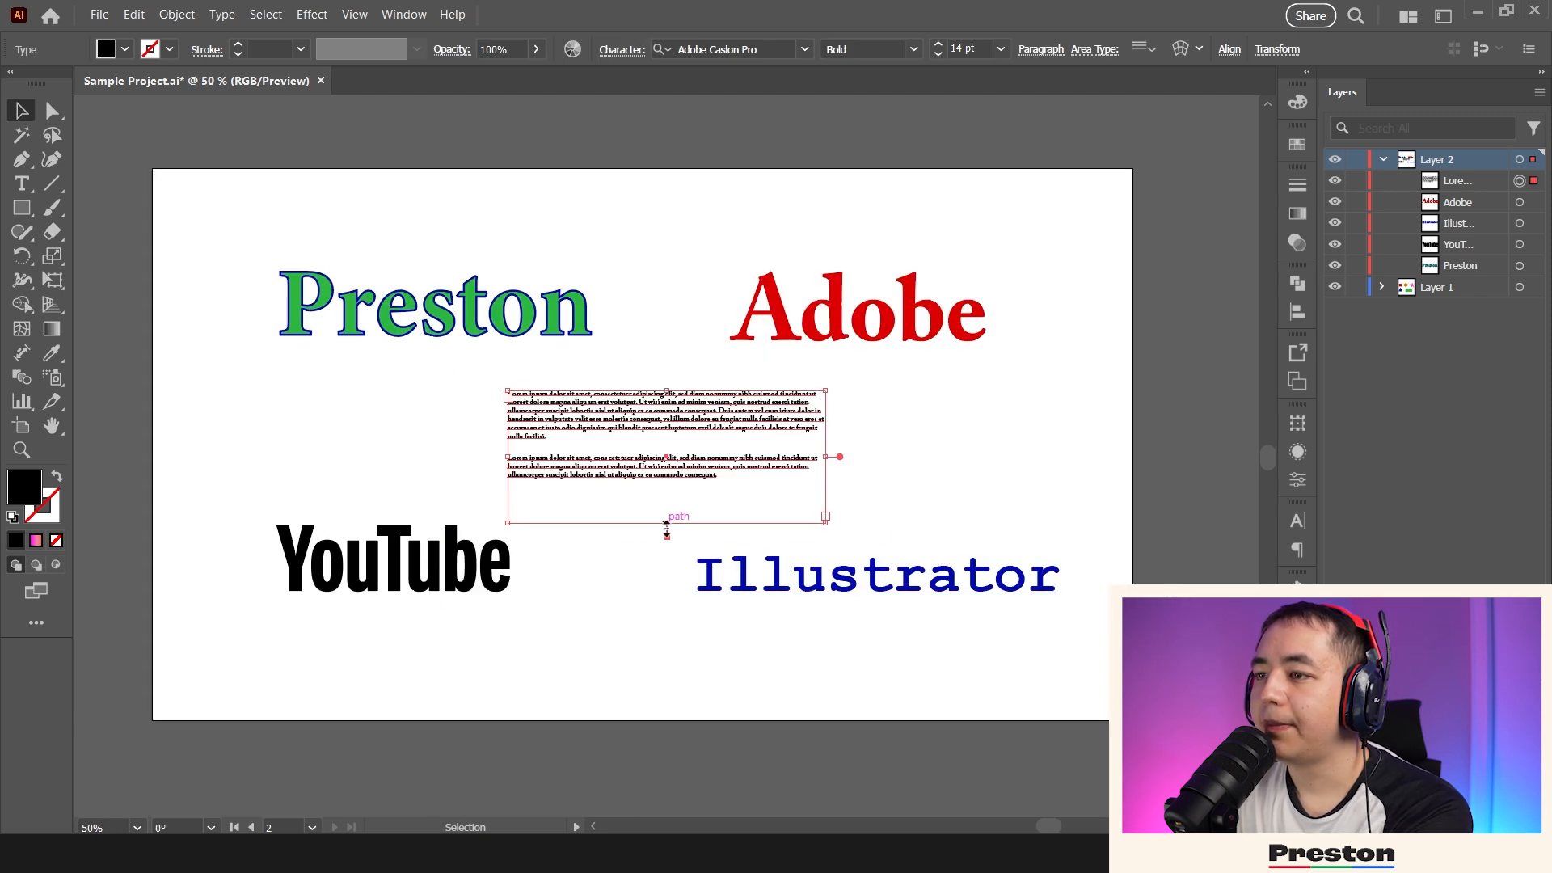
{"action": "left_click_drag", "start_coordinate": [672, 527], "coordinate": [671, 490]}
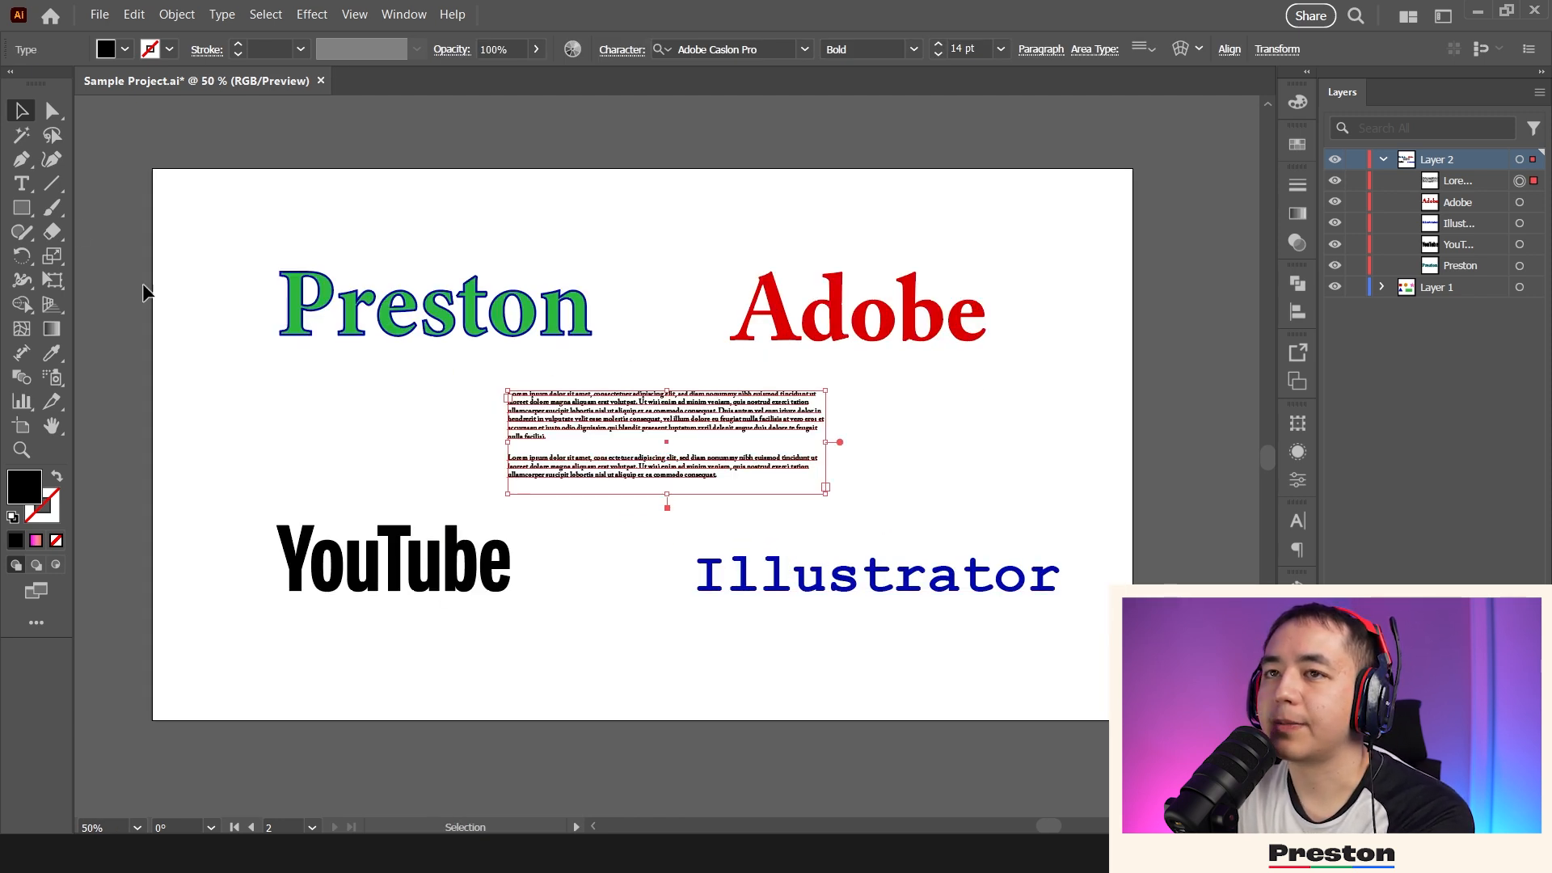
- Examine the available type tool variants, including area, path and vertical type
{"action": "left_click", "coordinate": [22, 184]}
{"action": "left_click", "coordinate": [22, 185]}
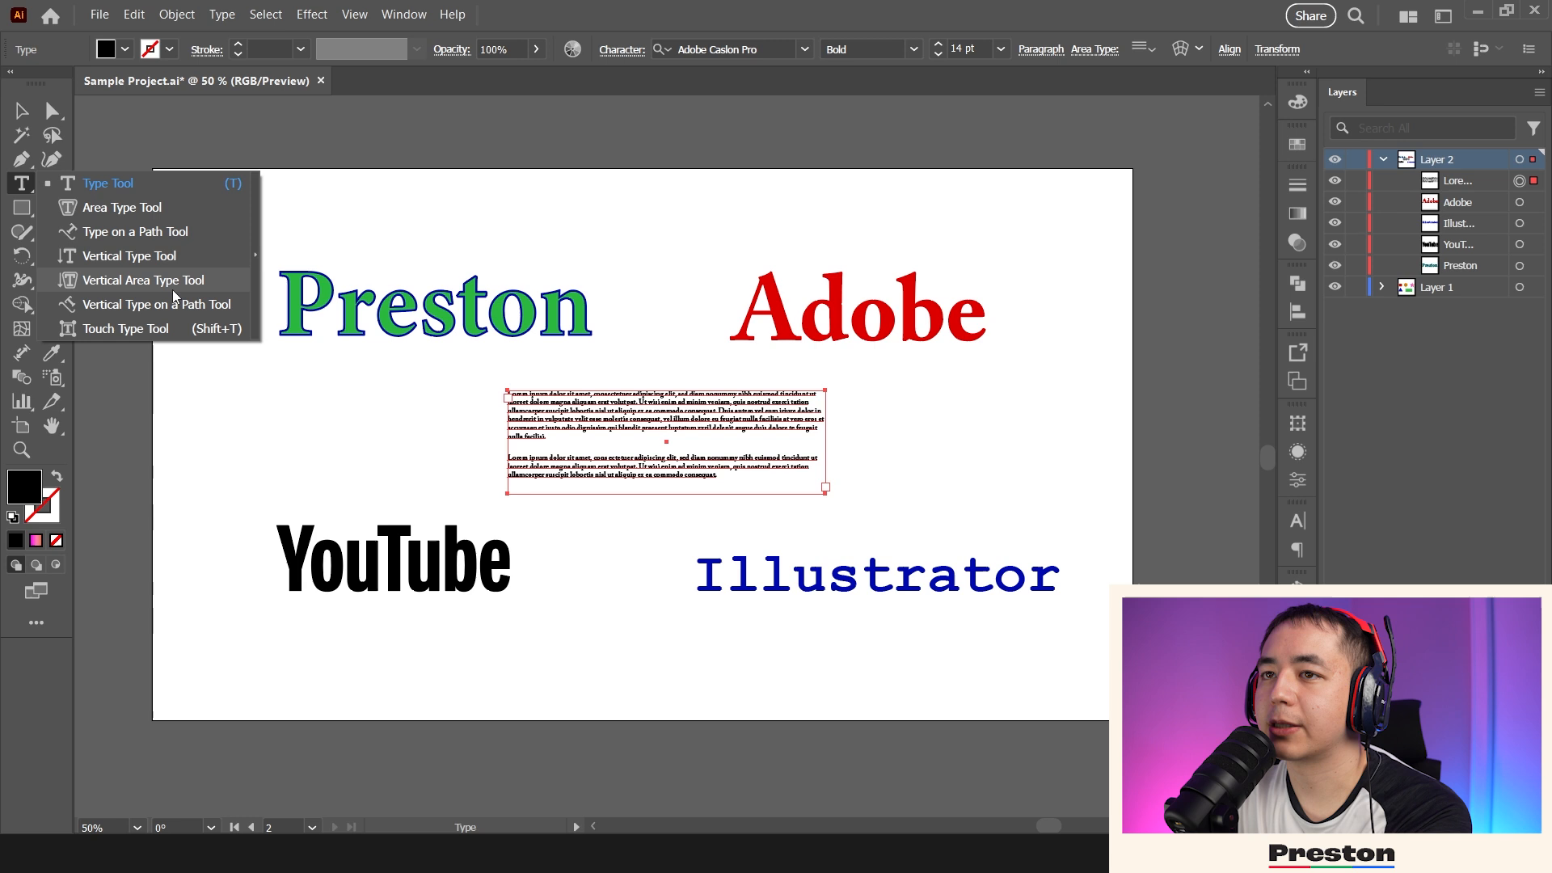
{"action": "key", "text": "v"}
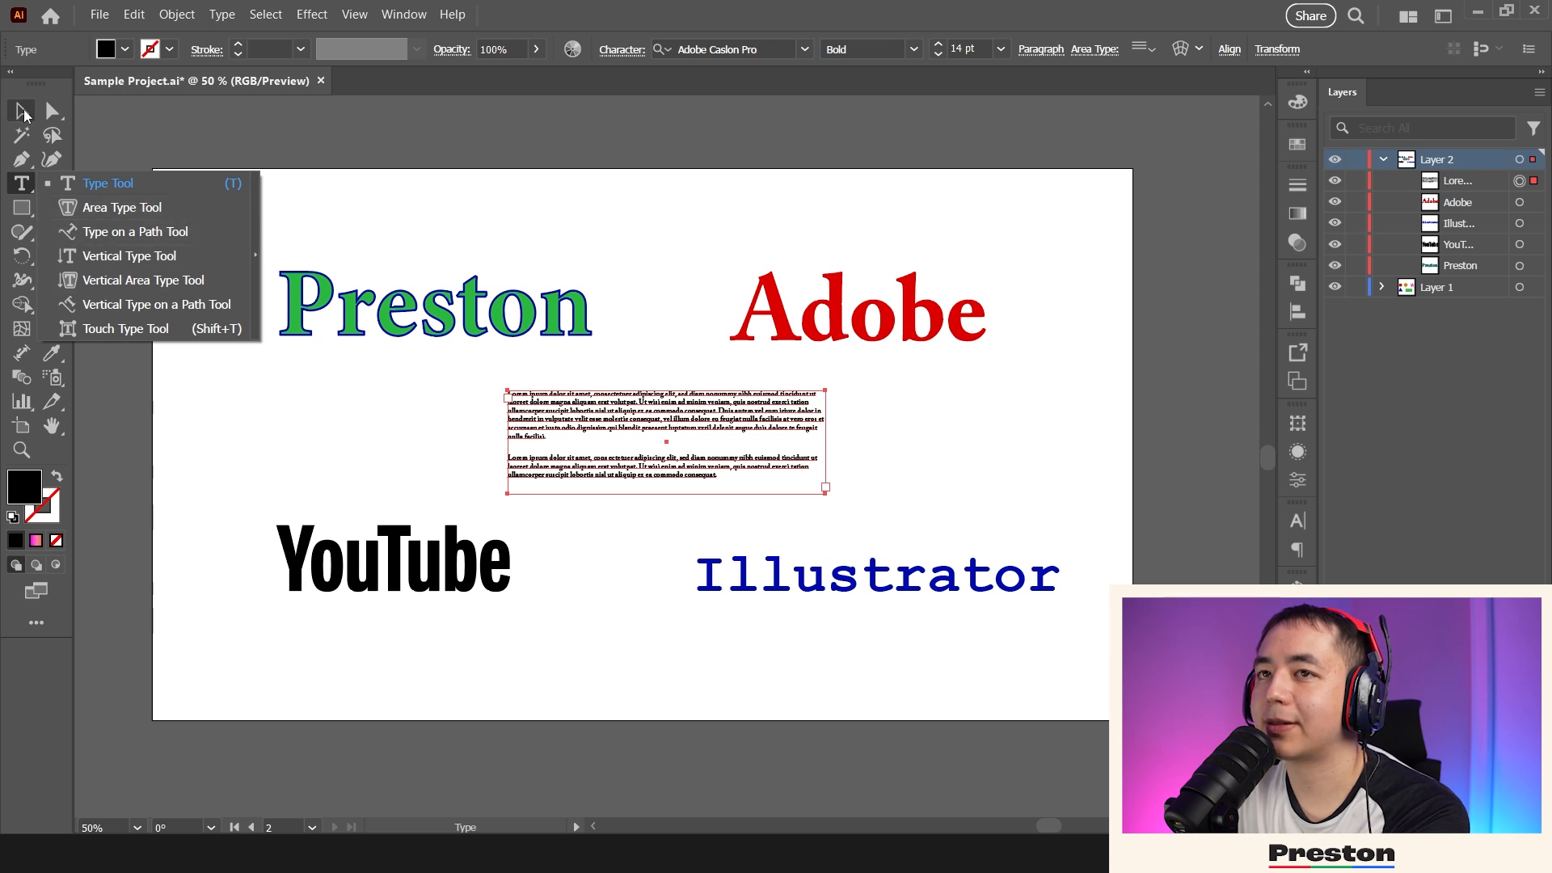
- Draw a black circle with the Ellipse tool above the end of the Illustrator text
{"action": "left_click", "coordinate": [22, 207]}
{"action": "left_click", "coordinate": [76, 252]}
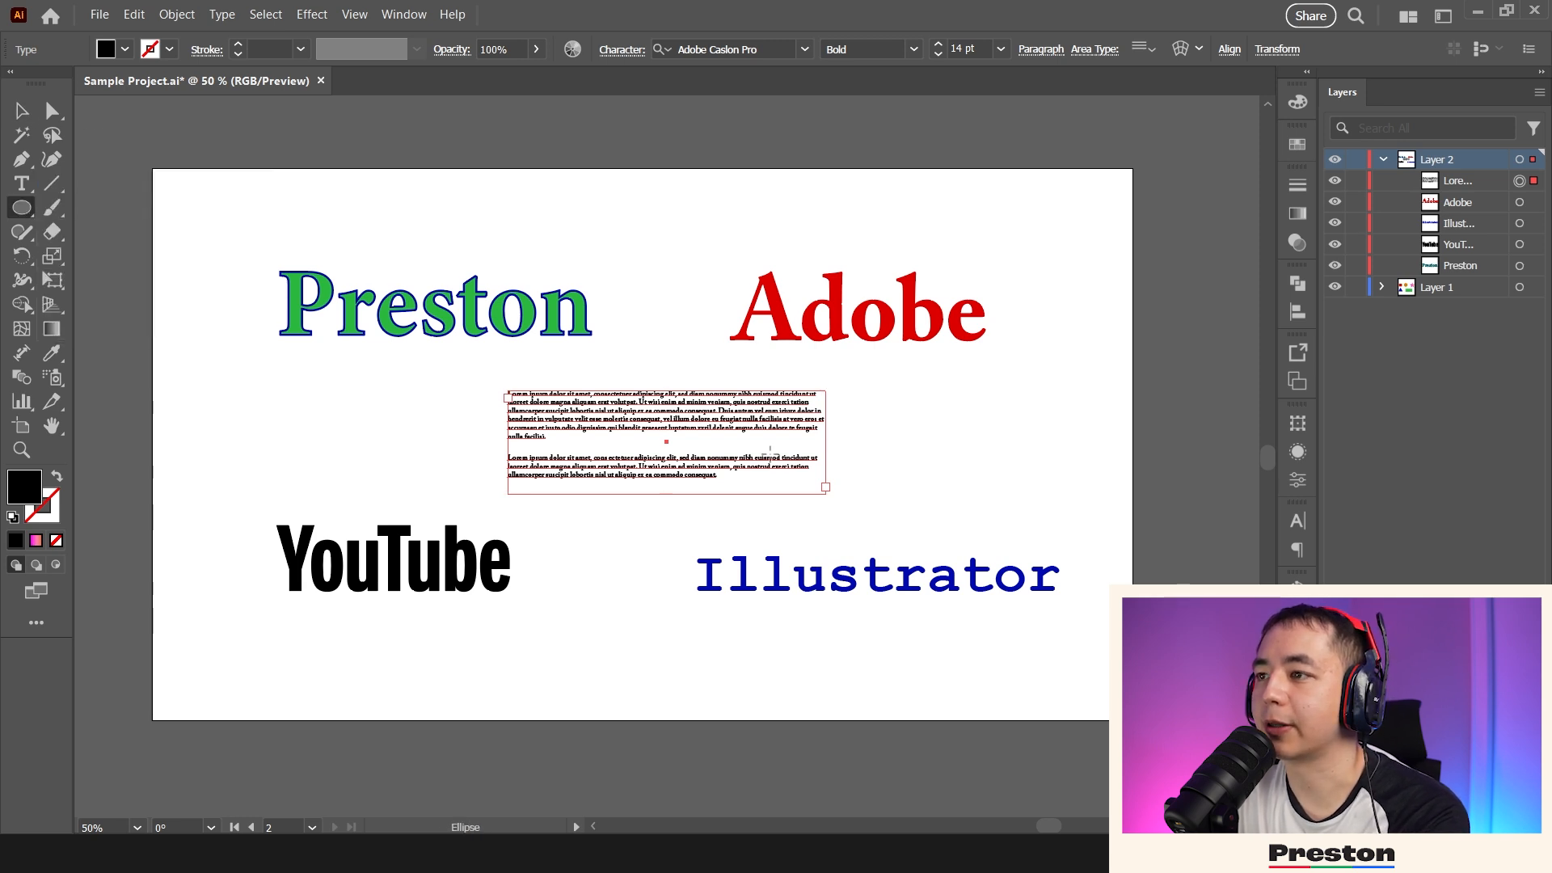
{"action": "scroll", "coordinate": [835, 421], "scroll_direction": "right", "scroll_amount": 2}
{"action": "left_click_drag", "start_coordinate": [877, 404], "coordinate": [1006, 534]}
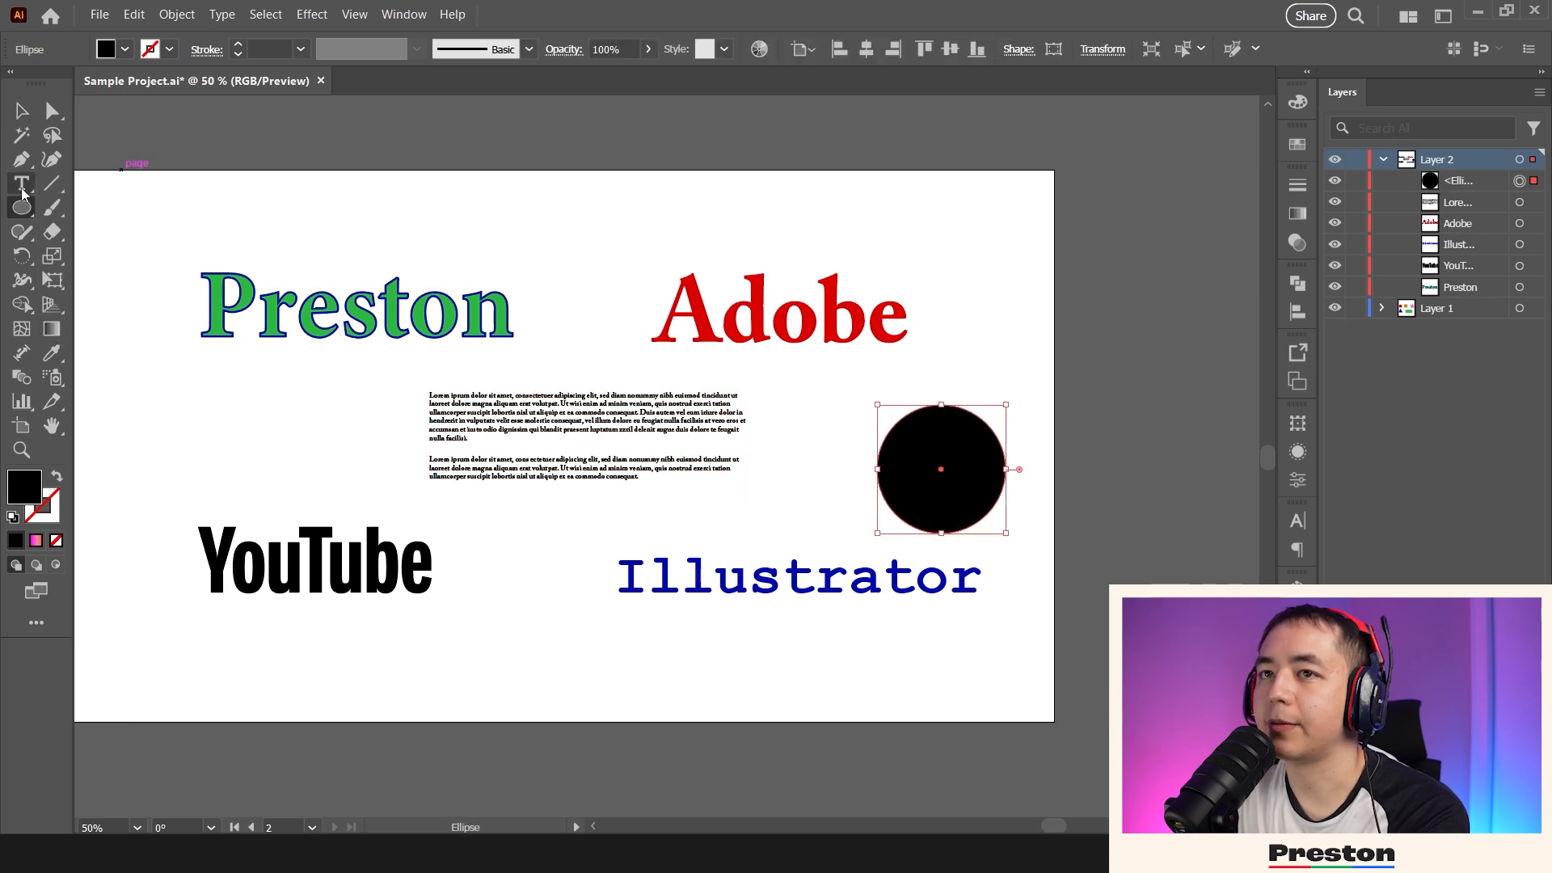
- Run placeholder text around the circle with the Type on a Path tool, and move it up and left towards the paragraphs
{"action": "left_click", "coordinate": [23, 187]}
{"action": "left_click", "coordinate": [133, 232]}
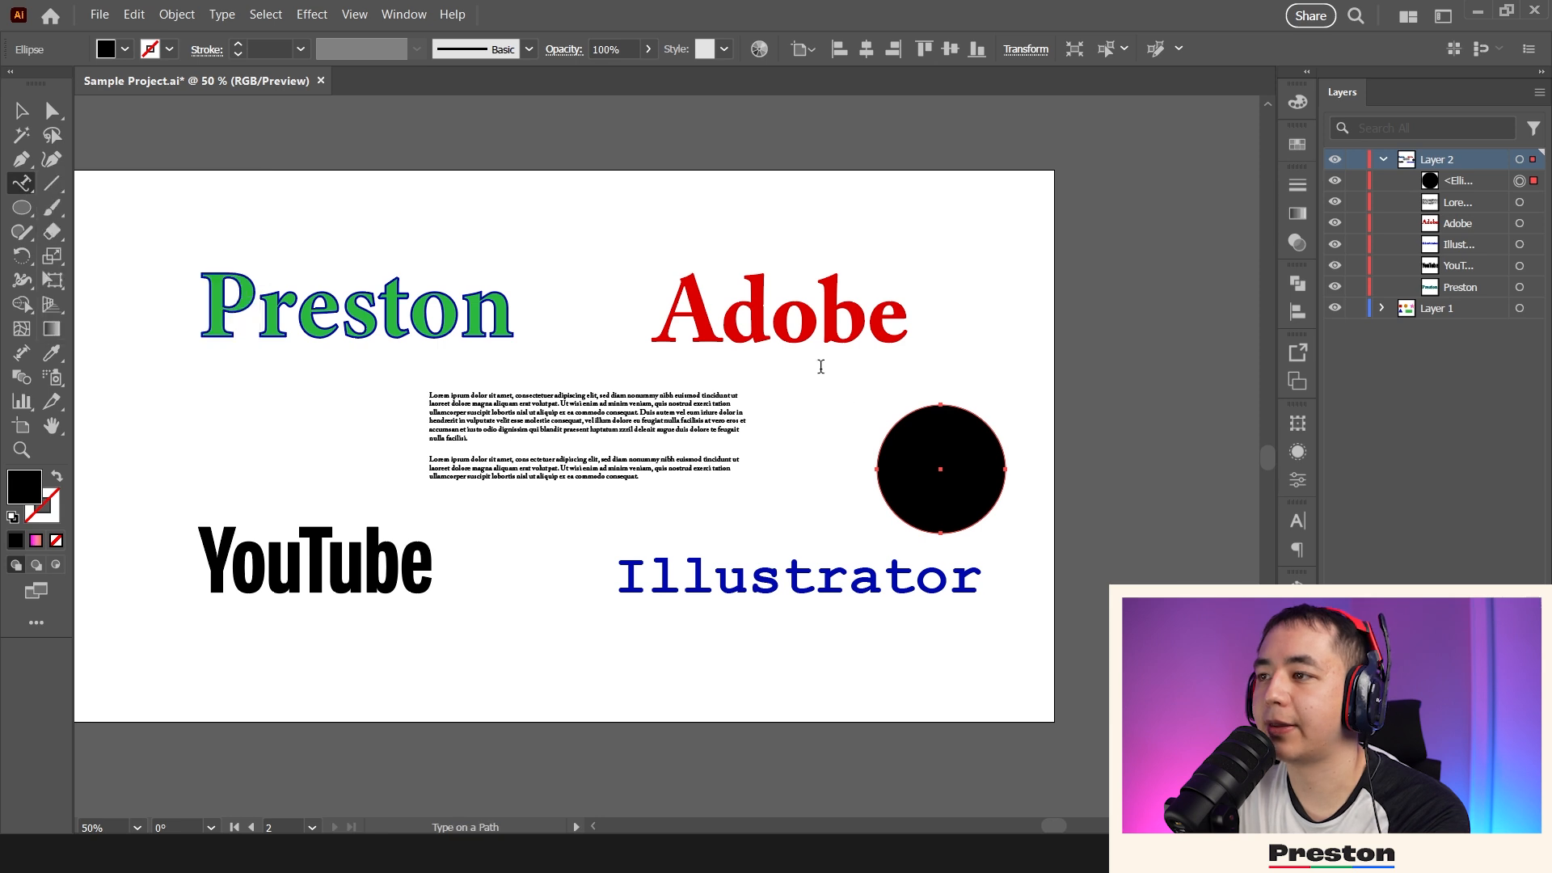
{"action": "left_click", "coordinate": [898, 417]}
{"action": "key", "text": "Escape"}
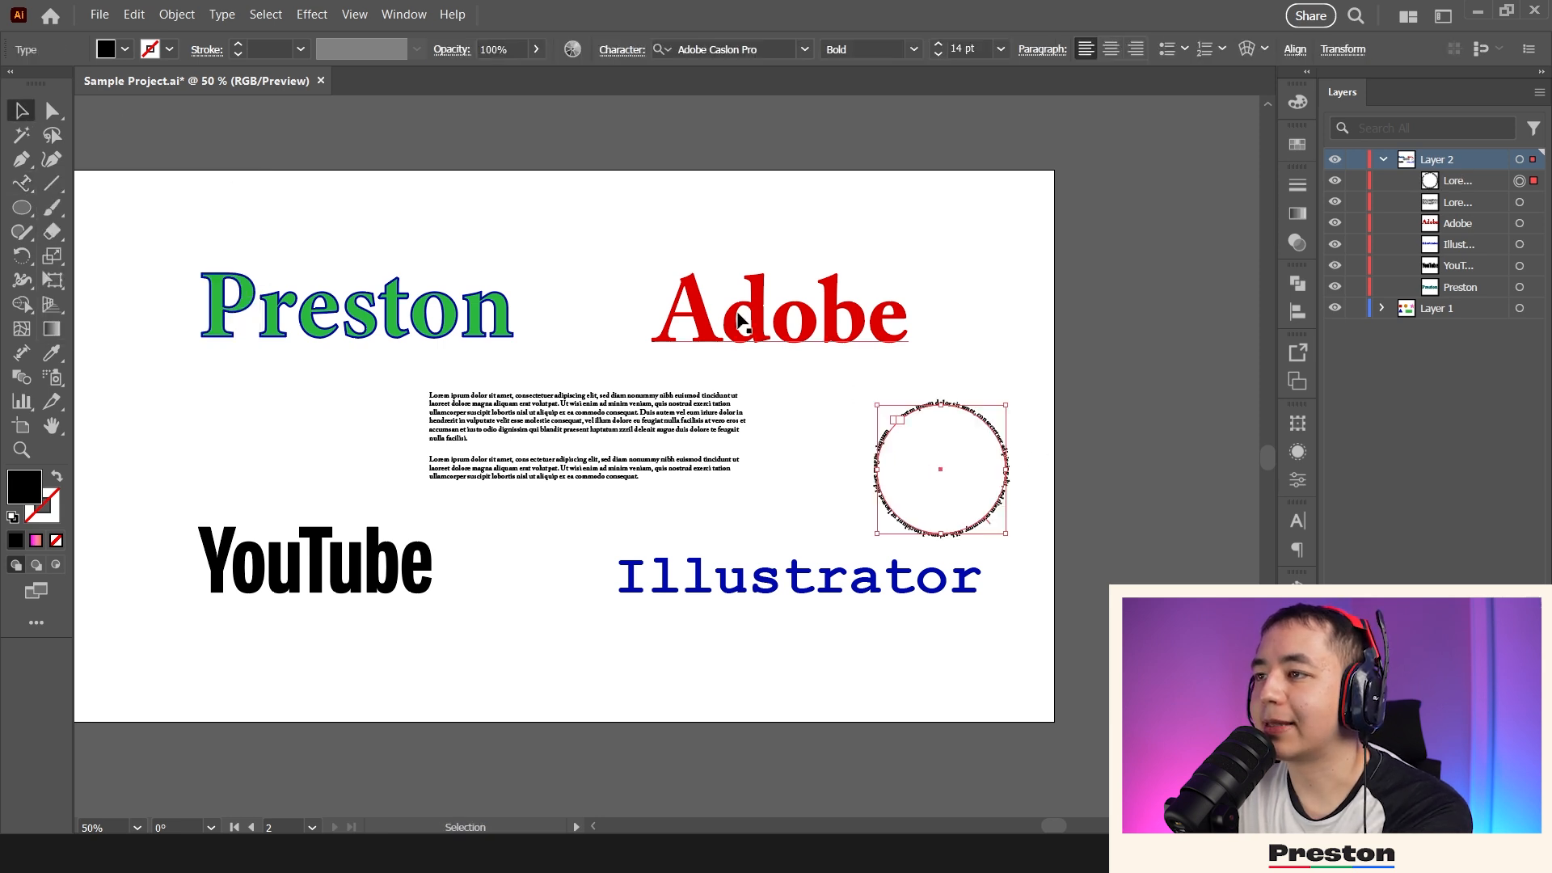
{"action": "left_click_drag", "start_coordinate": [920, 401], "coordinate": [856, 375]}
{"action": "left_click", "coordinate": [996, 389]}
- Try stretching the circular text horizontally, and undo the change
{"action": "key", "text": "ctrl+equal"}
{"action": "left_click_drag", "start_coordinate": [1108, 429], "coordinate": [983, 409]}
{"action": "key", "text": "ctrl+equal"}
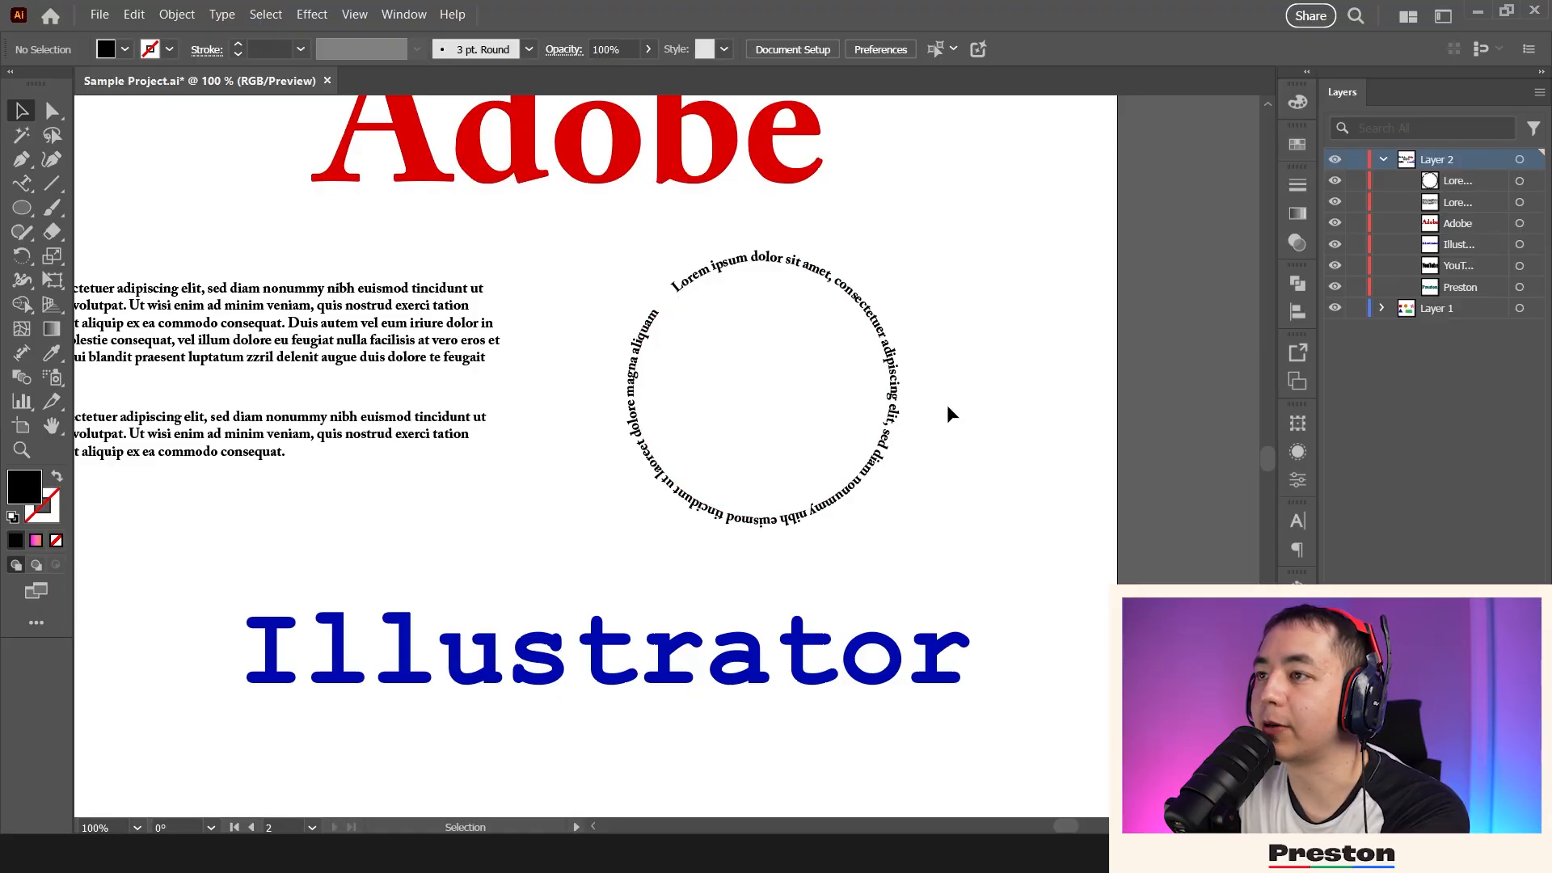
{"action": "left_click", "coordinate": [891, 370]}
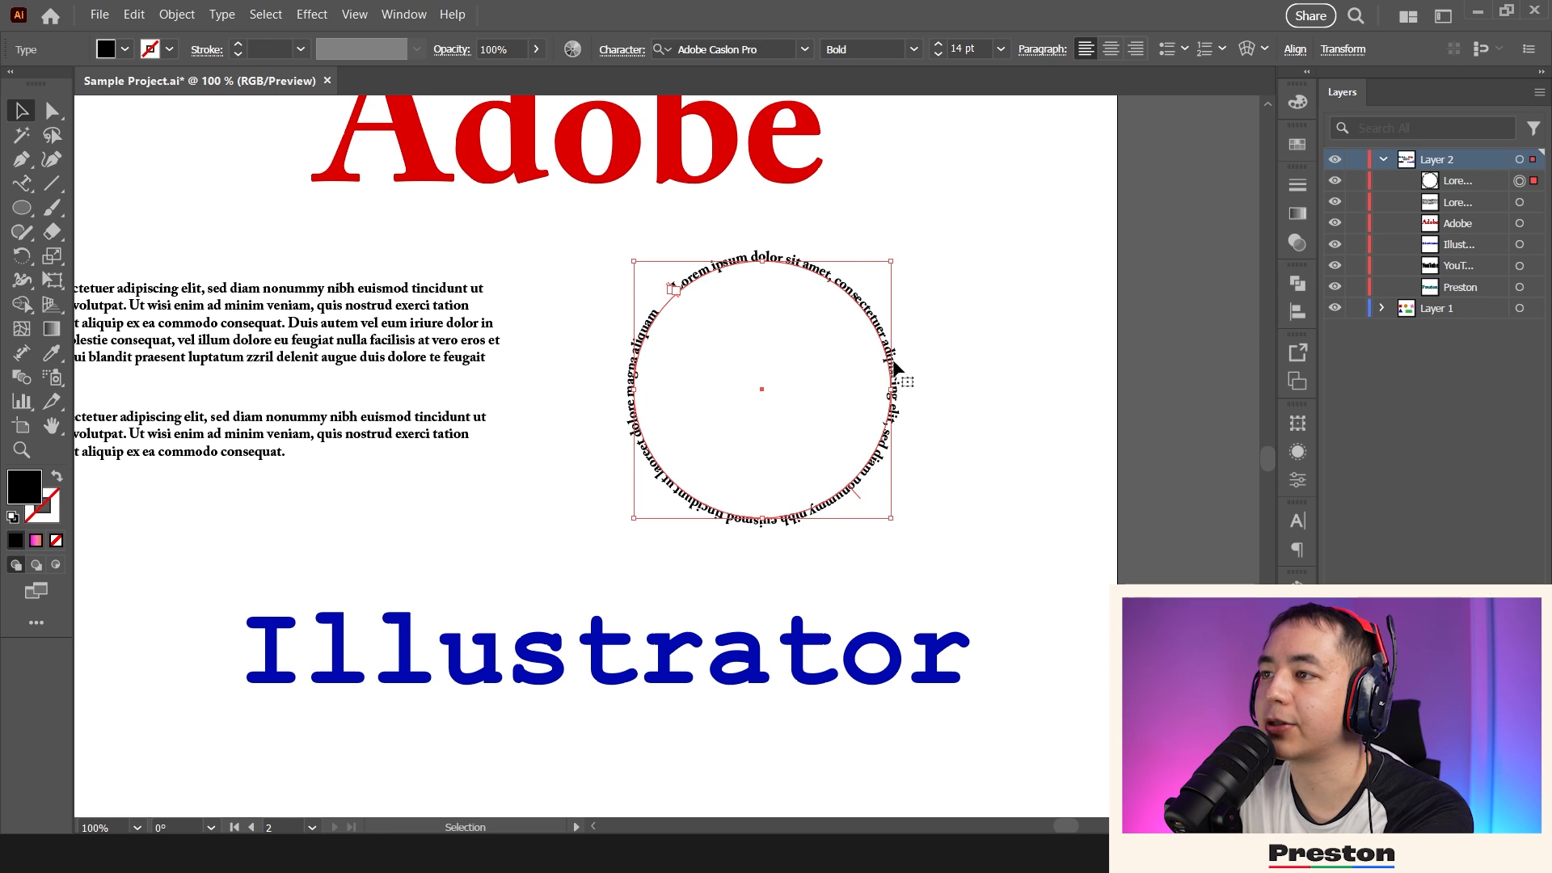
{"action": "double_click", "coordinate": [895, 368]}
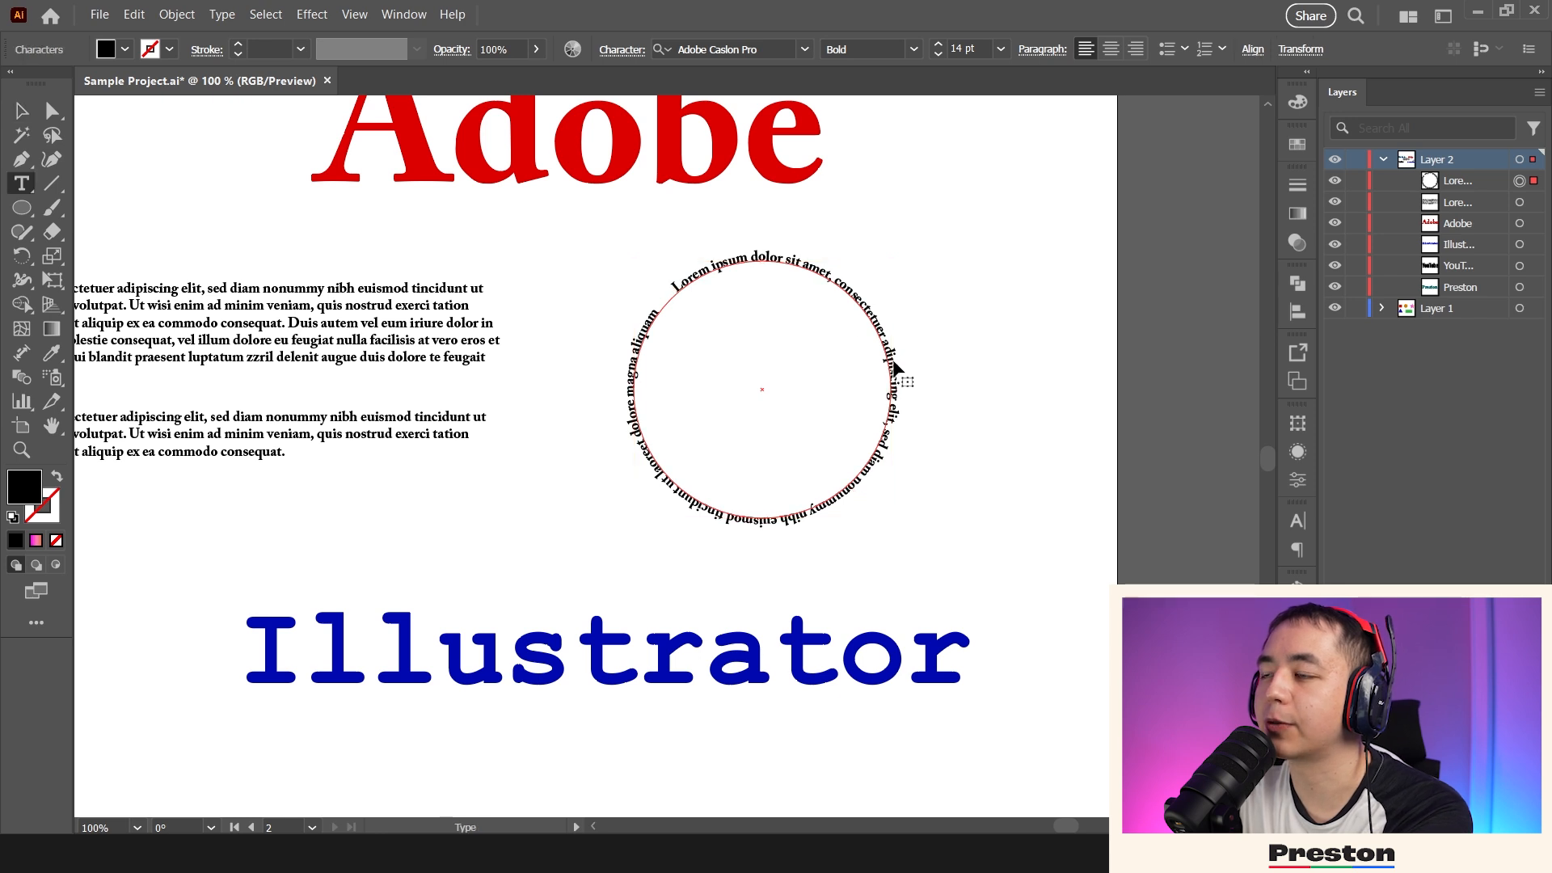
{"action": "left_click", "coordinate": [25, 189]}
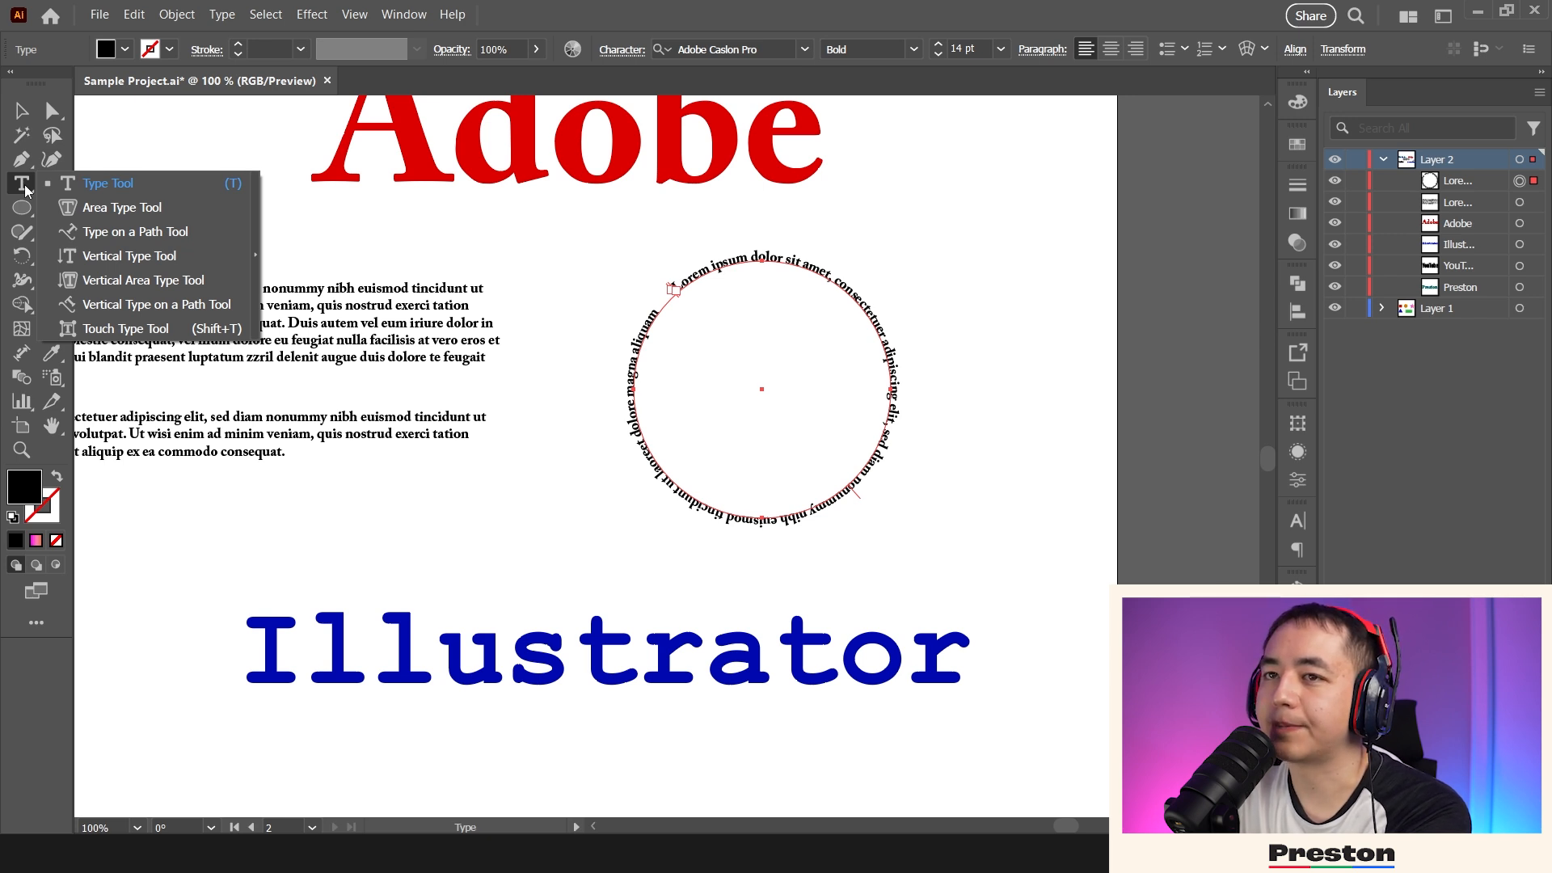
{"action": "key", "text": "v"}
{"action": "left_click_drag", "start_coordinate": [890, 395], "coordinate": [994, 391]}
{"action": "key", "text": "ctrl+z"}
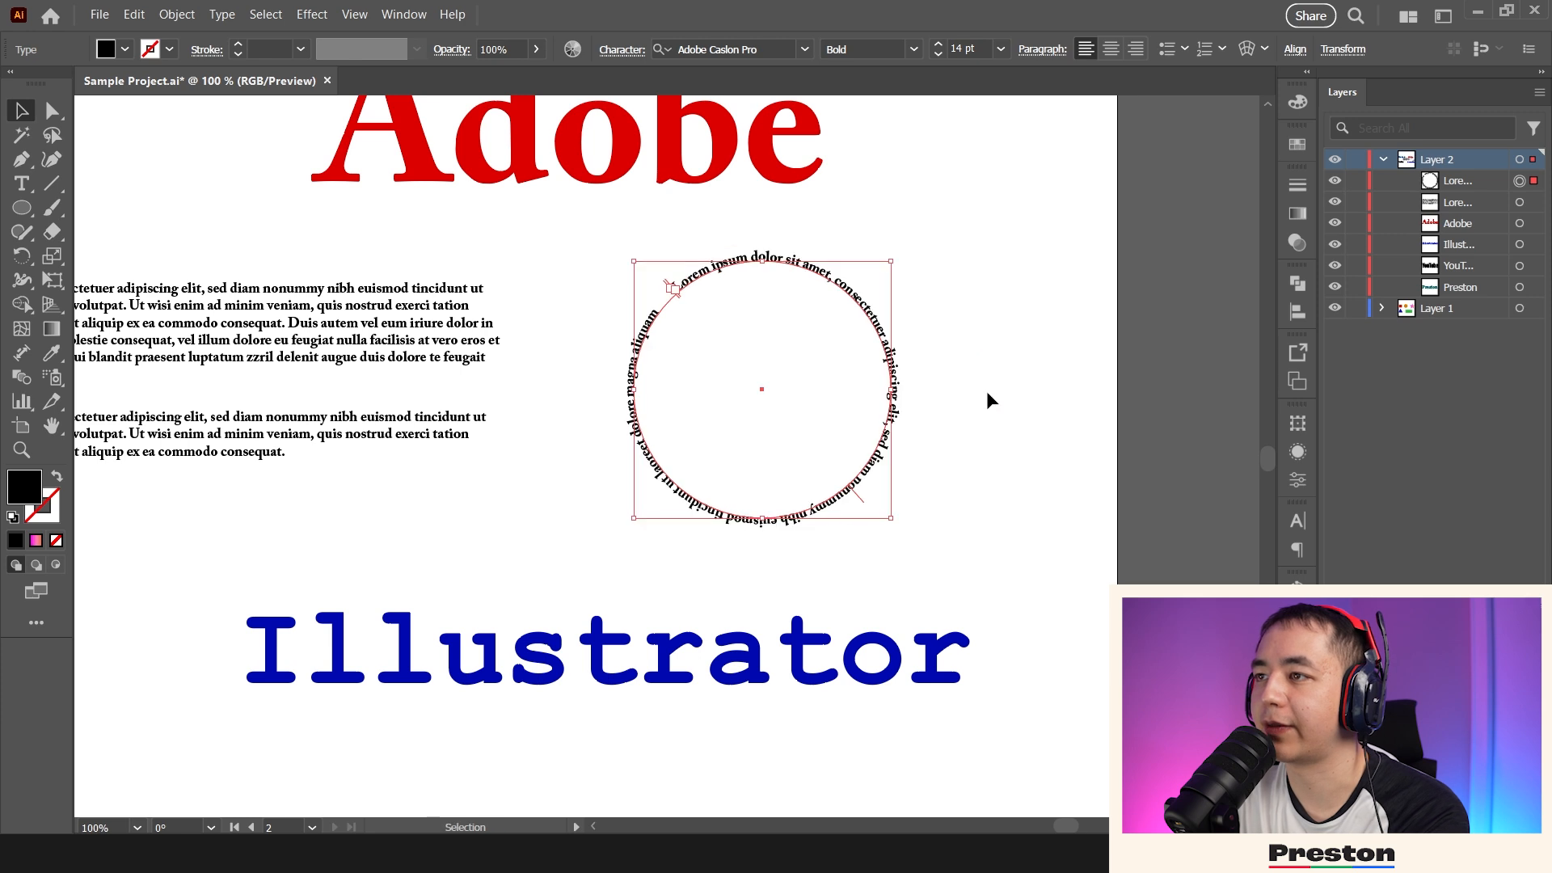
- Enlarge the circular text proportionally from its side
{"action": "left_click", "coordinate": [889, 395], "text": "shift"}
{"action": "left_click", "coordinate": [899, 392], "text": "shift"}
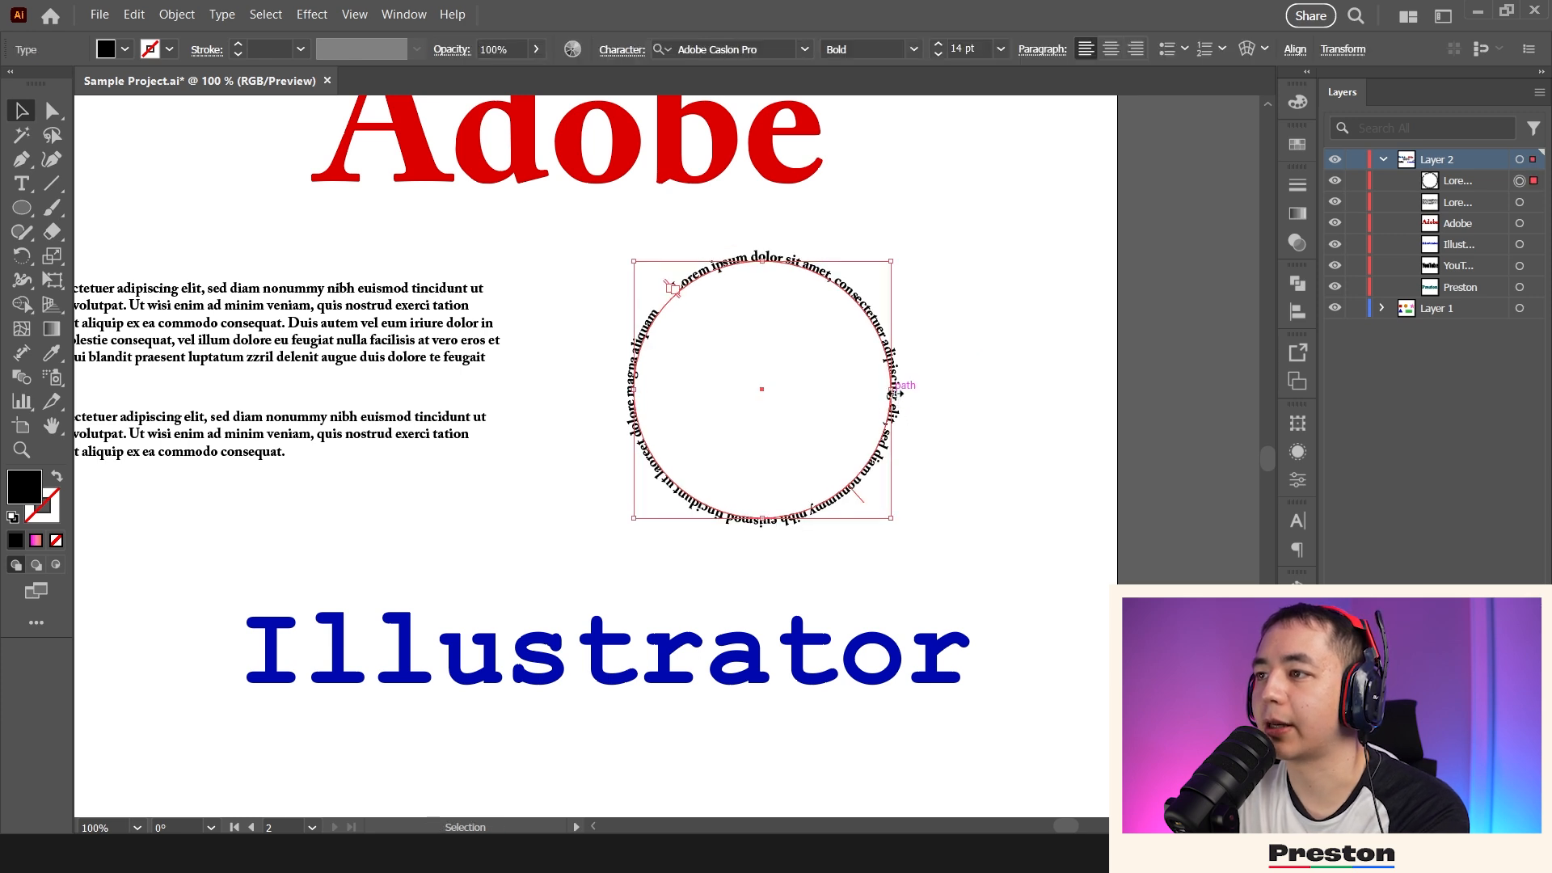
{"action": "left_click_drag", "start_coordinate": [891, 390], "coordinate": [942, 390]}
- Convert the blue Illustrator text to outlines
{"action": "left_click_drag", "start_coordinate": [541, 527], "coordinate": [932, 419]}
{"action": "key", "text": "ctrl+minus"}
{"action": "left_click", "coordinate": [891, 621]}
{"action": "left_click_drag", "start_coordinate": [535, 693], "coordinate": [751, 546]}
{"action": "left_click", "coordinate": [782, 498]}
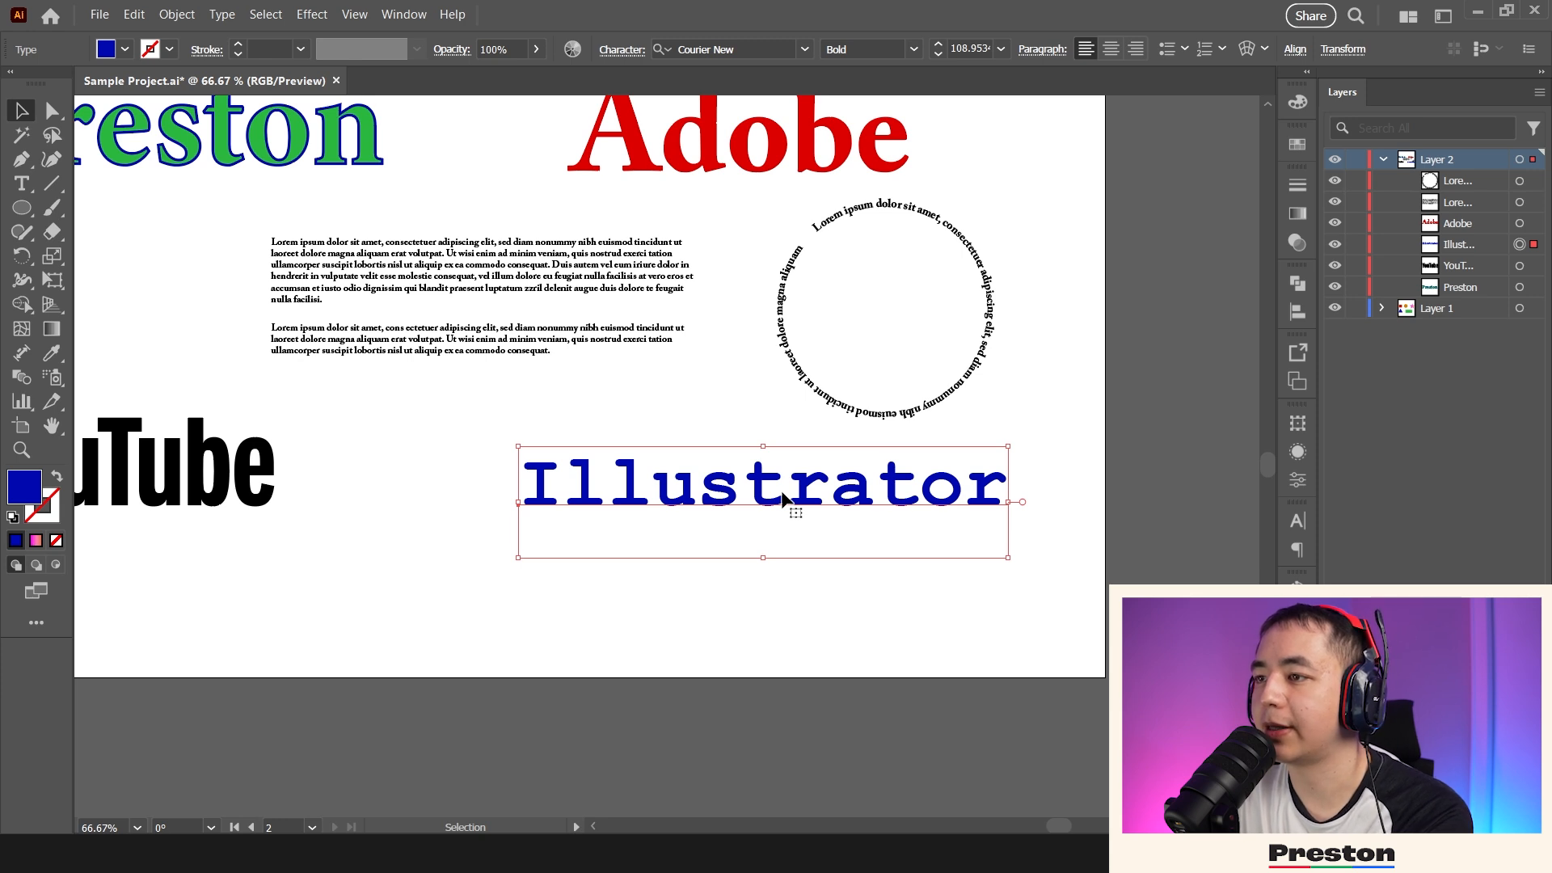
{"action": "key", "text": "ctrl+shift+o"}
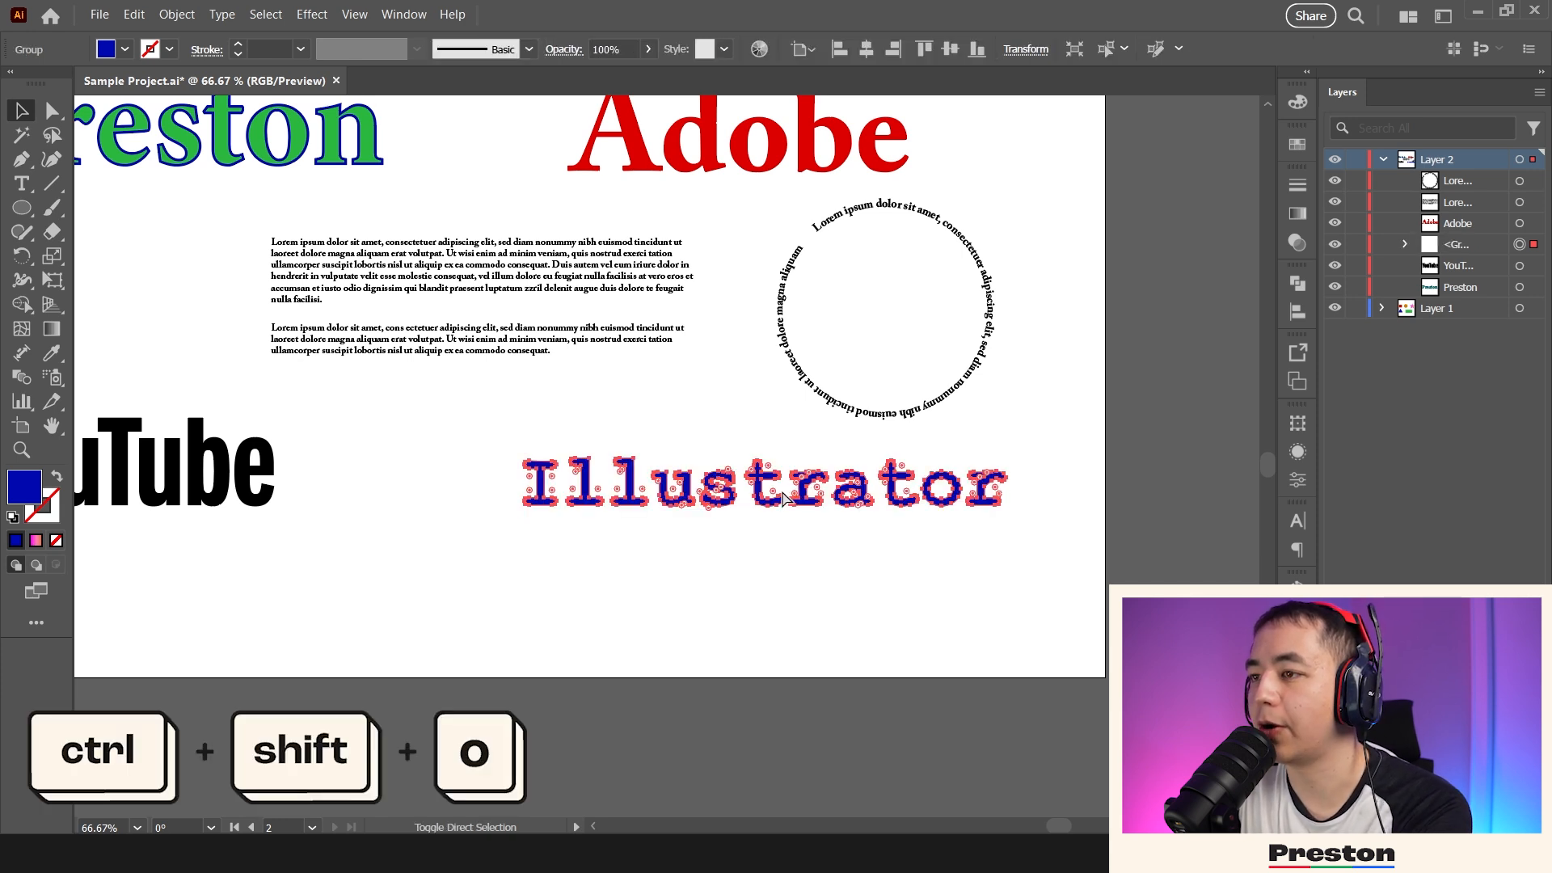
- Move the outlined Illustrator word slightly left, and expand its group in the layer list to show the individual letters
{"action": "mouse_move", "coordinate": [918, 502]}
{"action": "left_mouse_down"}
{"action": "mouse_move", "coordinate": [890, 502]}
{"action": "mouse_move", "coordinate": [905, 503]}
{"action": "left_mouse_up"}
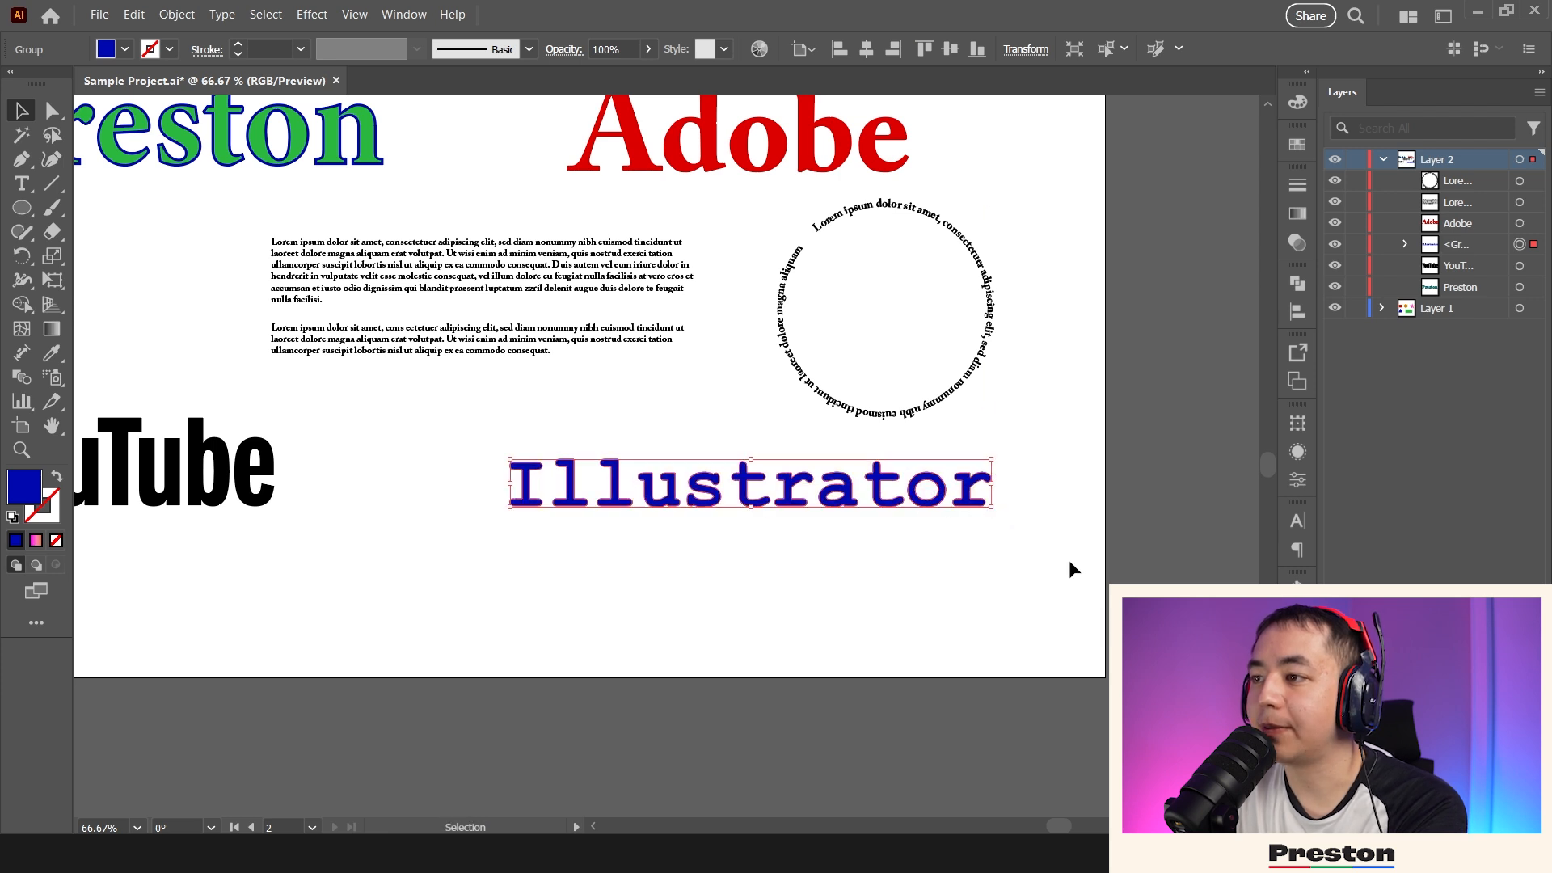
{"action": "left_click", "coordinate": [1404, 243]}
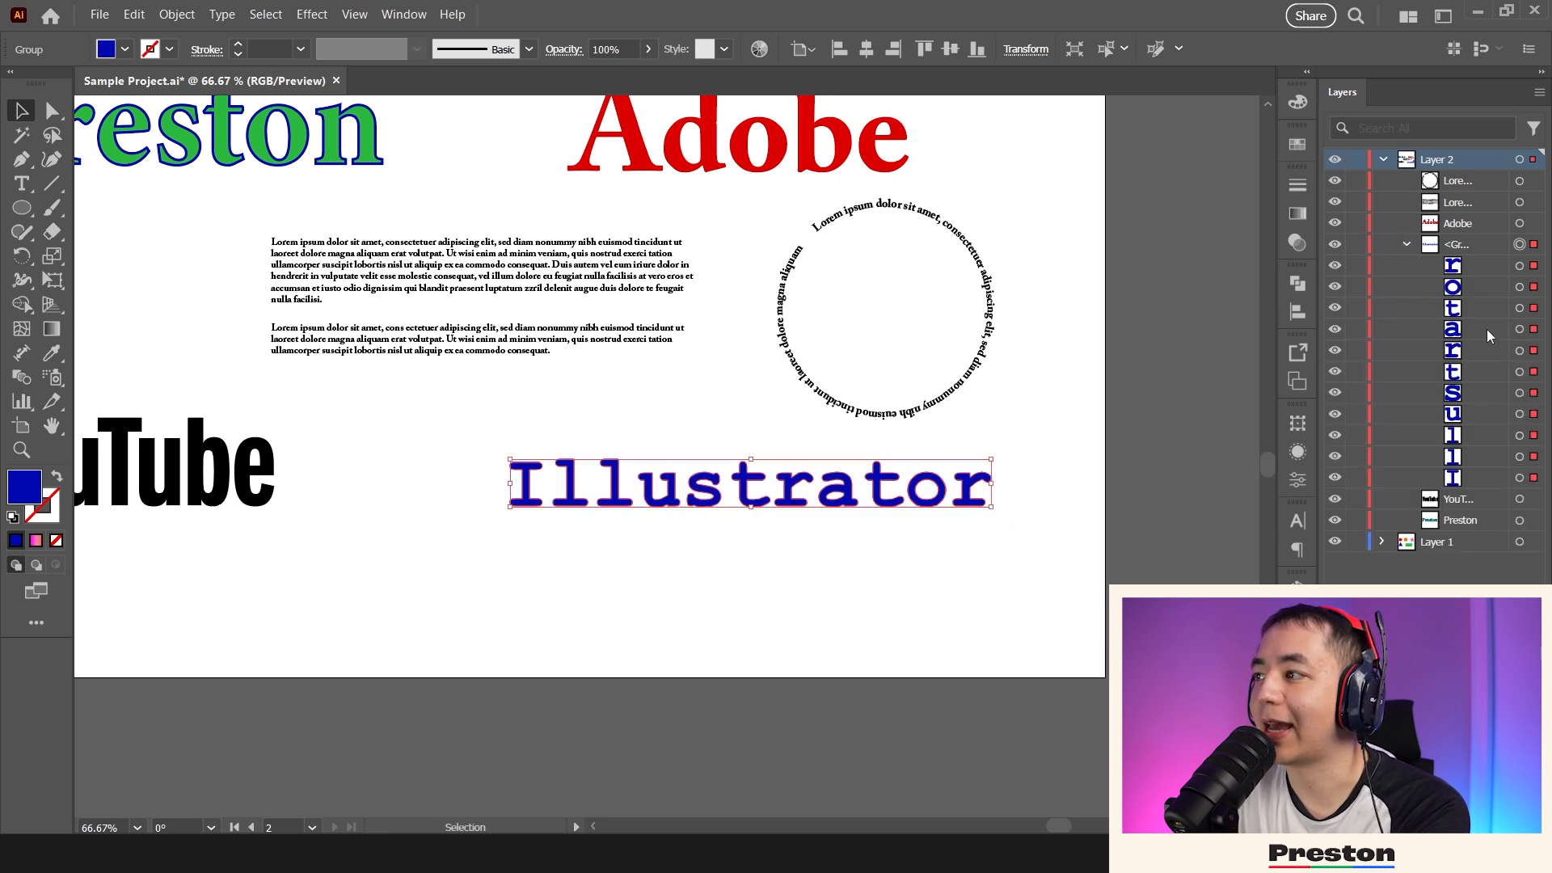
{"action": "left_click", "coordinate": [849, 561]}
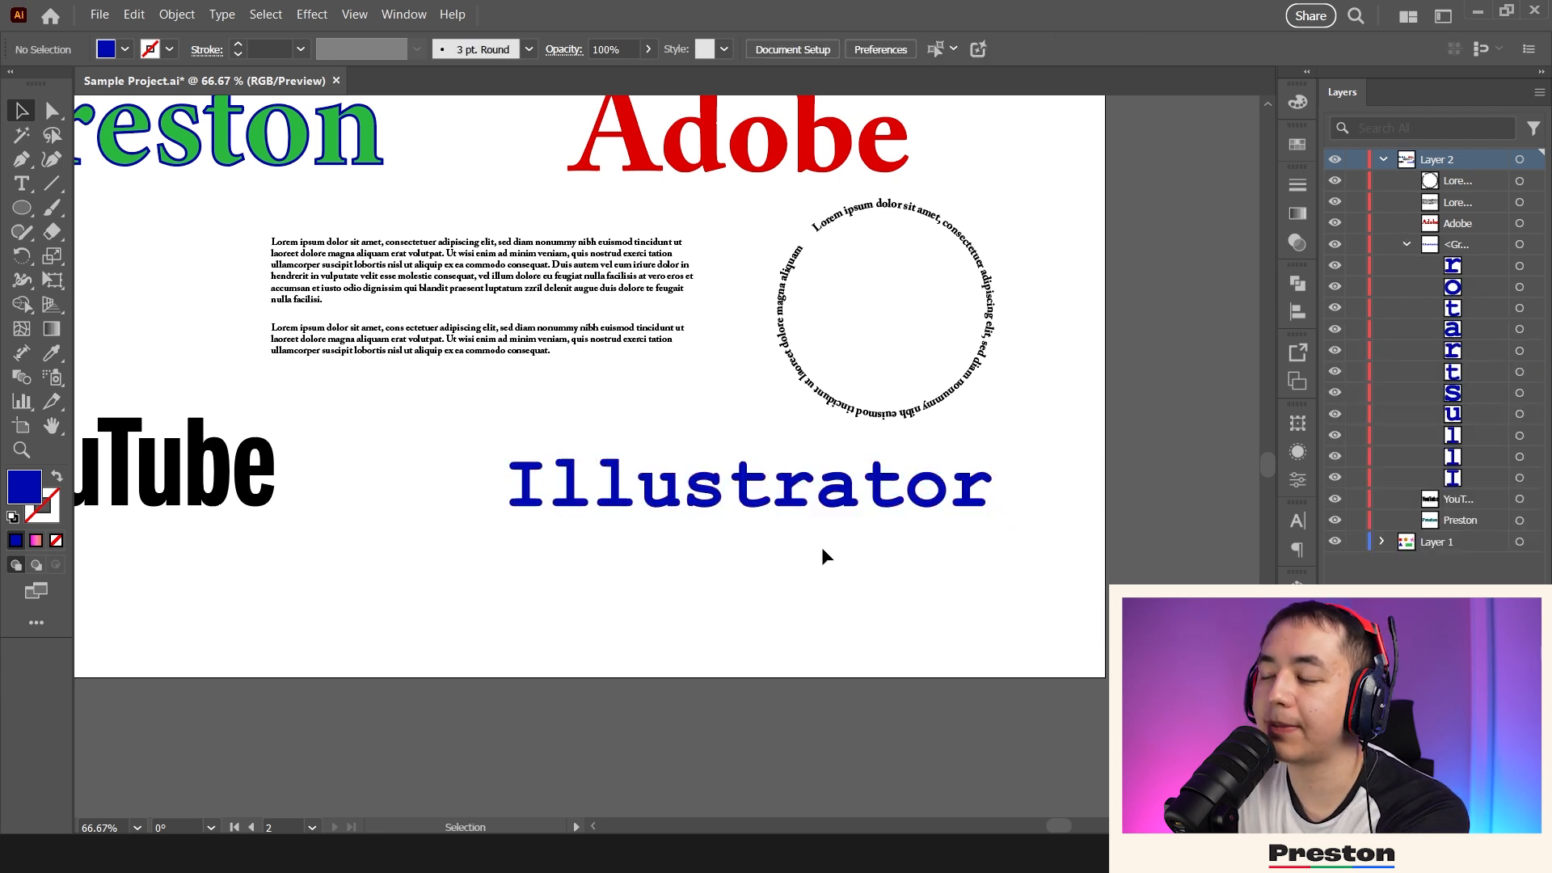
- Try reshaping the first letter t of the outlined Illustrator word with the Direct Selection tool, and undo the change
{"action": "key", "text": "ctrl+plus"}
{"action": "key", "text": "ctrl+plus"}
{"action": "left_click_drag", "start_coordinate": [810, 588], "coordinate": [658, 544]}
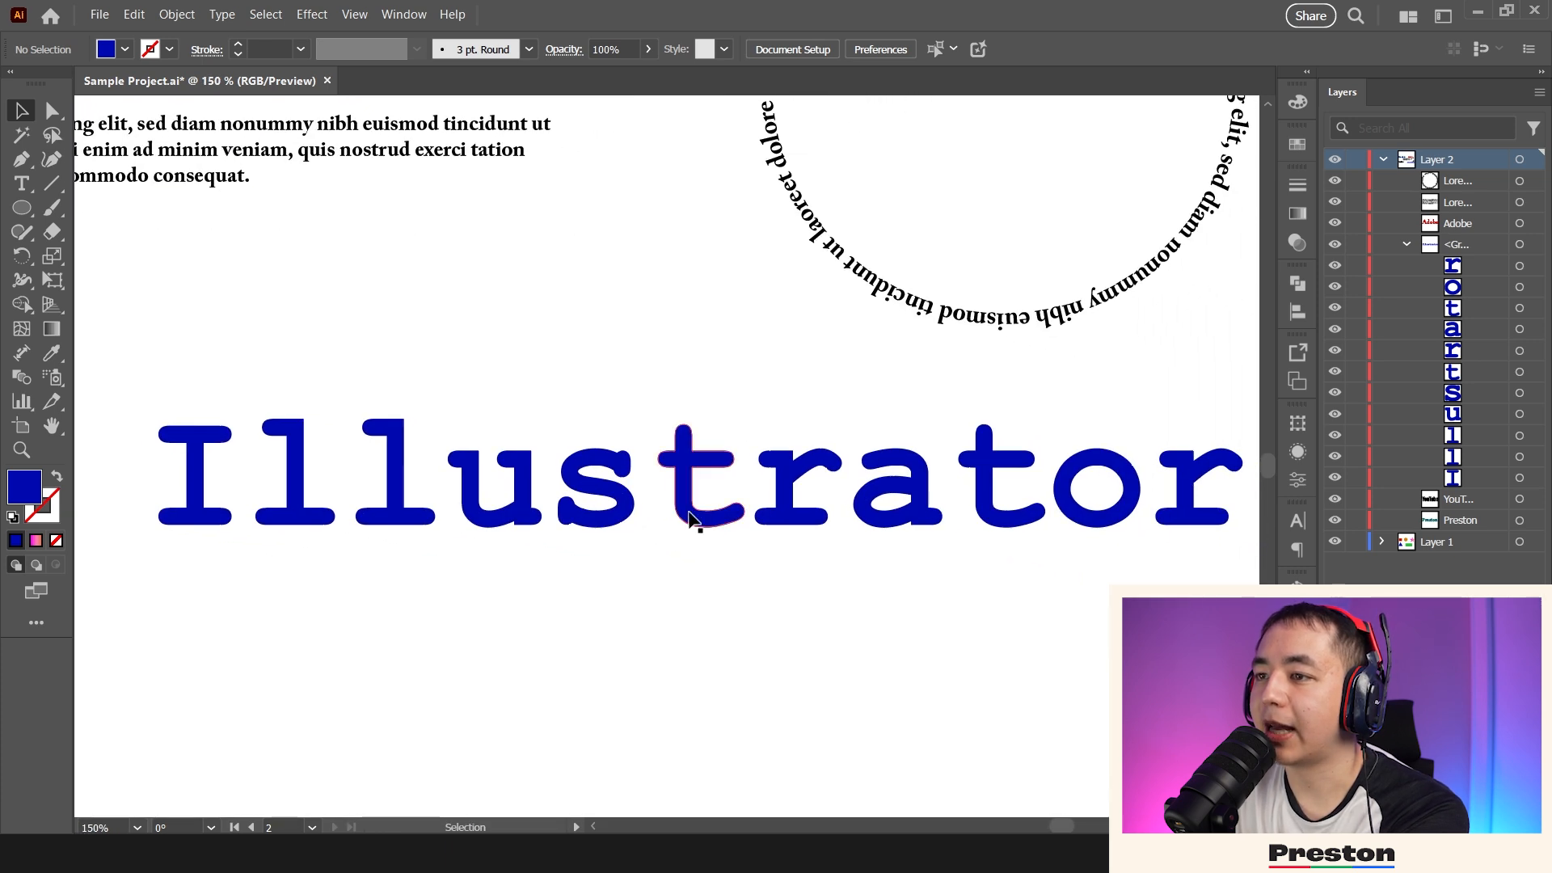
{"action": "left_click_drag", "start_coordinate": [790, 461], "coordinate": [624, 455]}
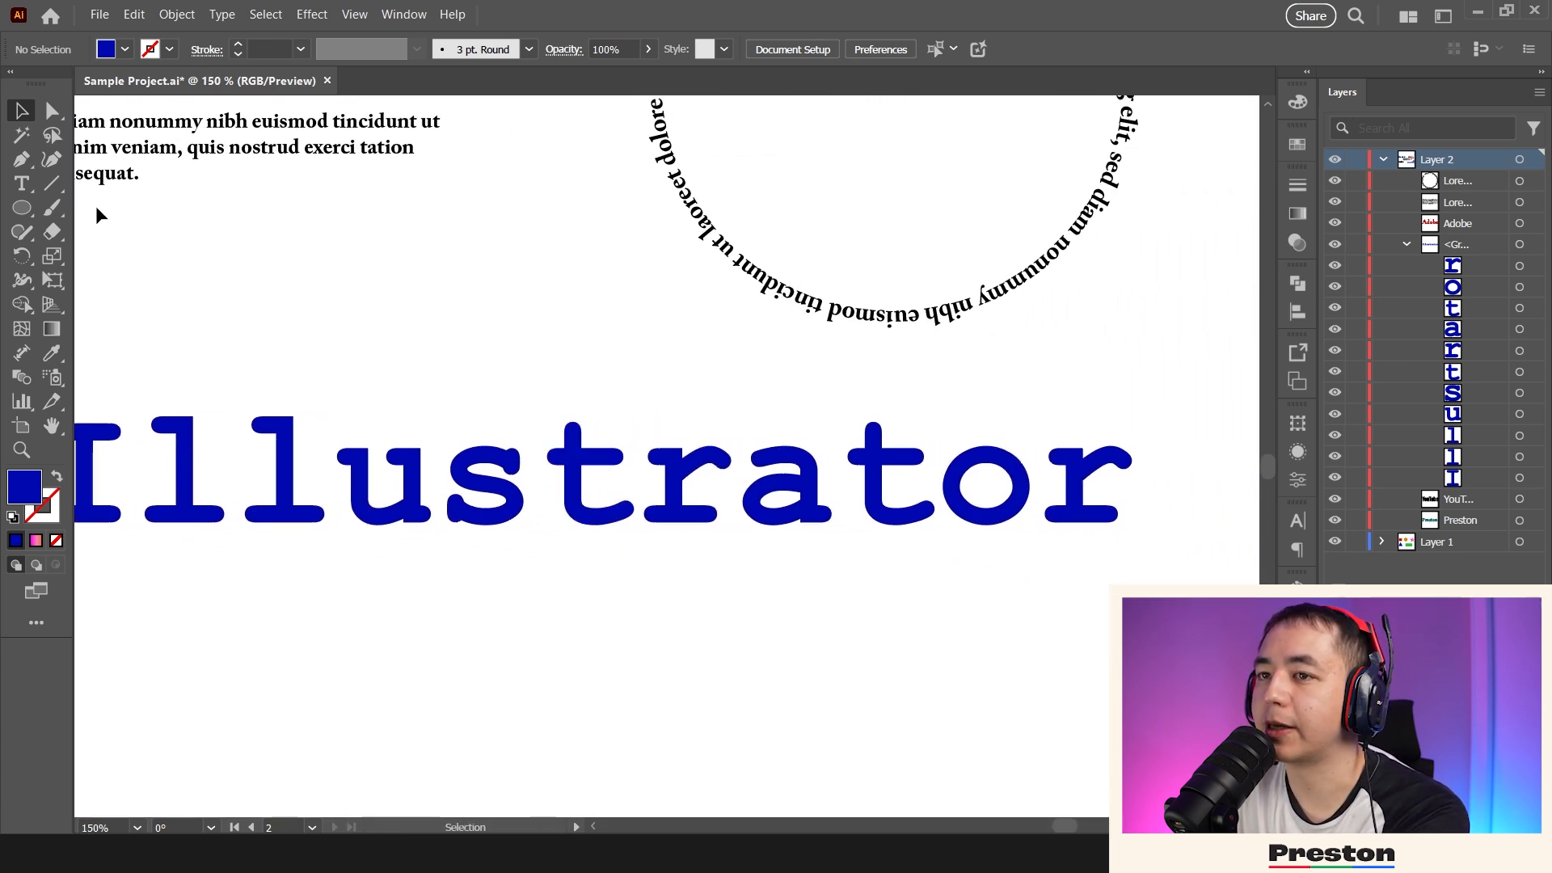
{"action": "left_click", "coordinate": [52, 111]}
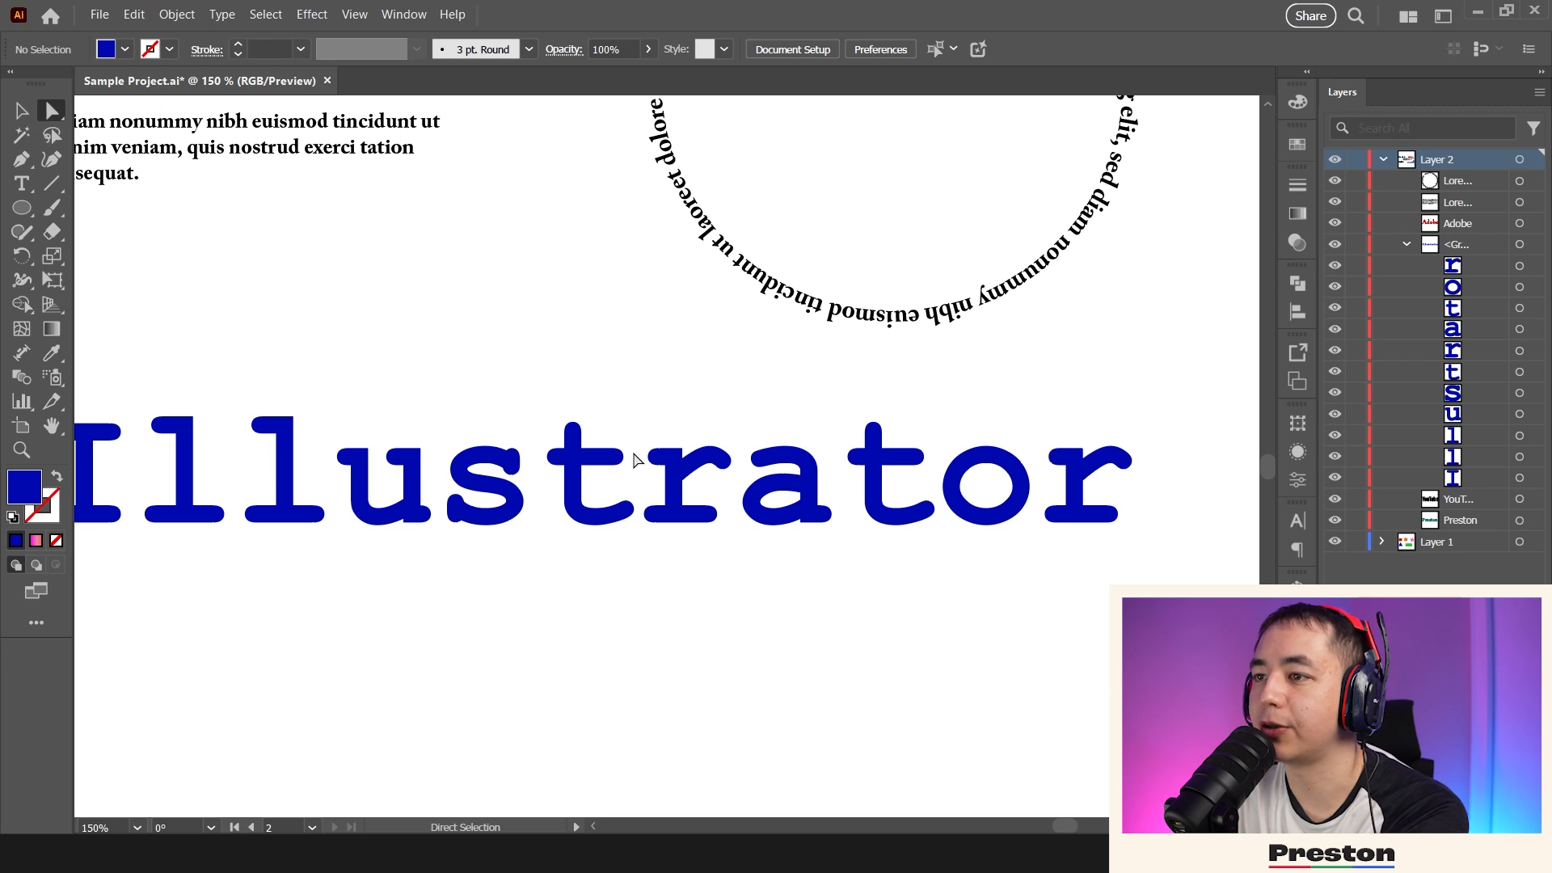
{"action": "left_click", "coordinate": [577, 457]}
{"action": "left_click_drag", "start_coordinate": [599, 387], "coordinate": [786, 363]}
{"action": "key", "text": "ctrl+plus"}
{"action": "key", "text": "ctrl+z"}
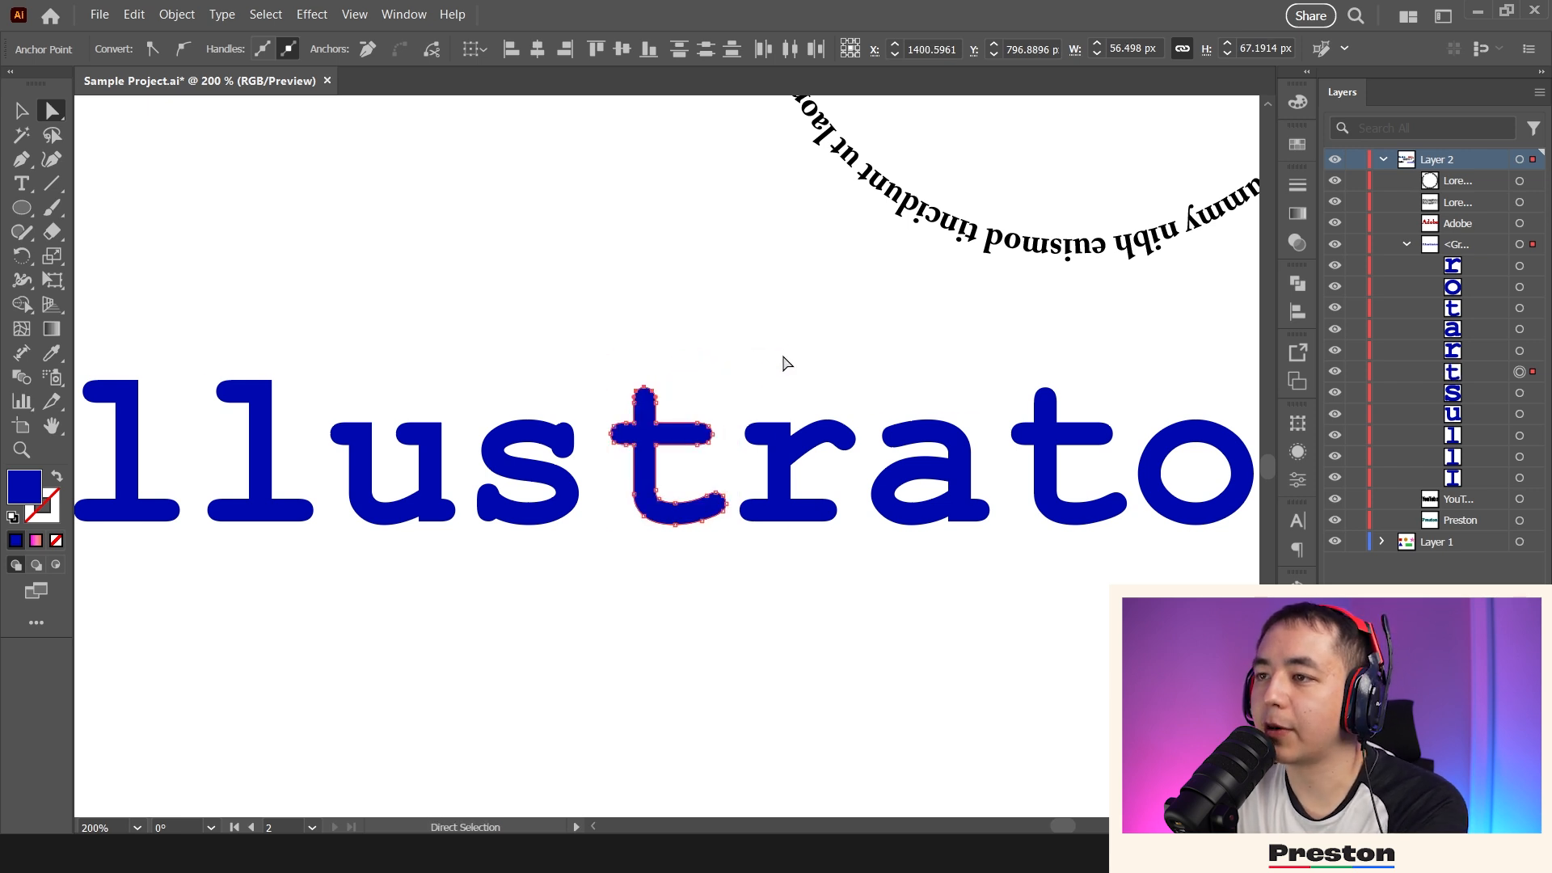
- Select the final letter r of the outlined Illustrator word
{"action": "left_click_drag", "start_coordinate": [551, 568], "coordinate": [760, 556]}
{"action": "left_click_drag", "start_coordinate": [1104, 509], "coordinate": [630, 495]}
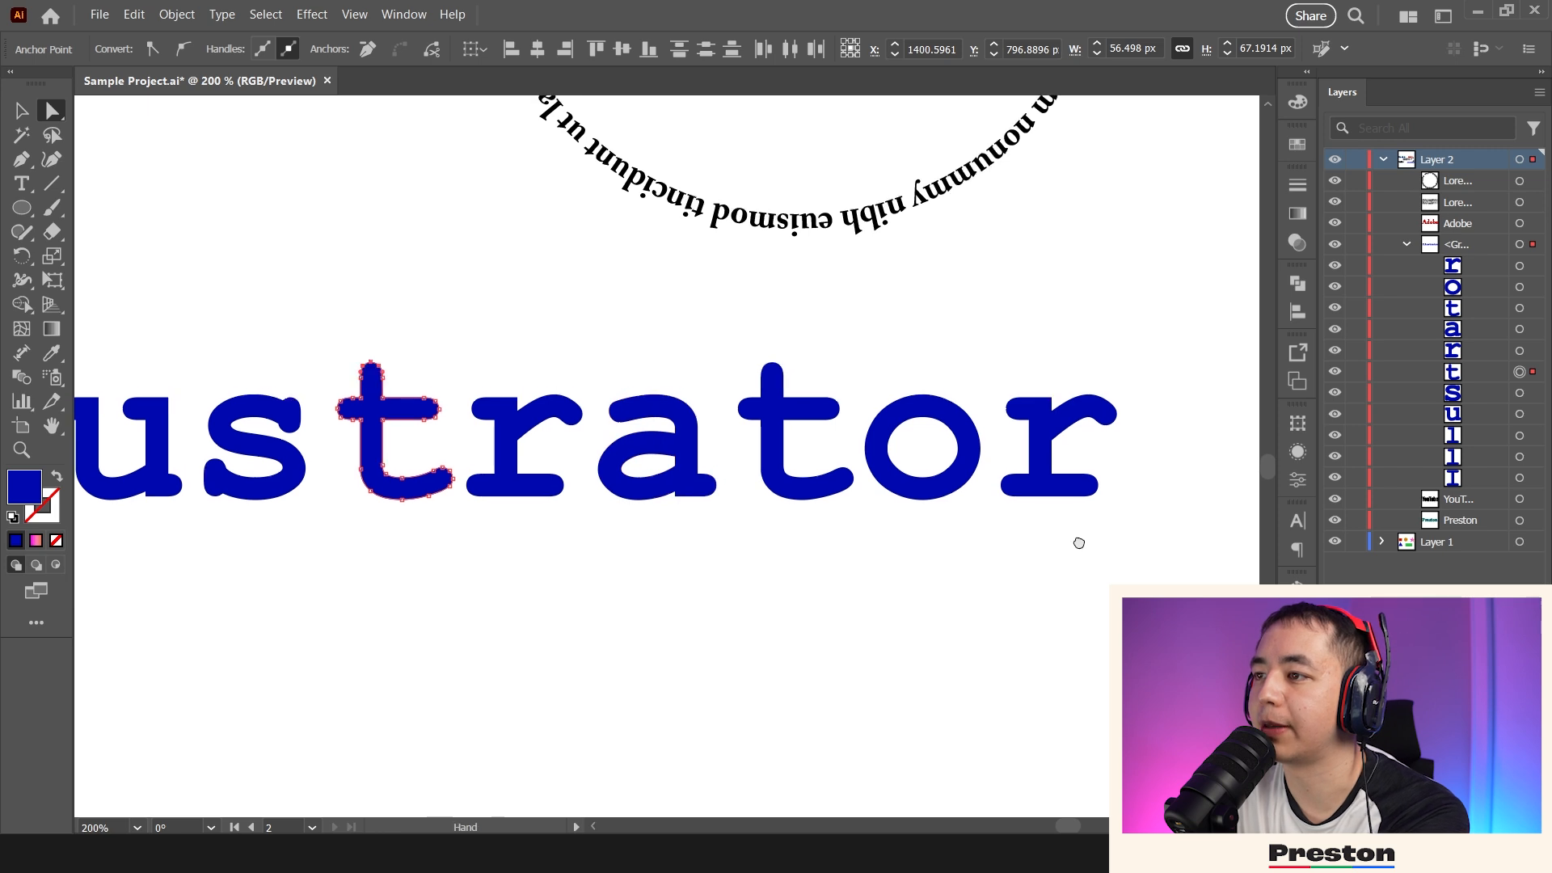
{"action": "left_click_drag", "start_coordinate": [1077, 540], "coordinate": [983, 578]}
{"action": "left_click_drag", "start_coordinate": [1098, 574], "coordinate": [895, 398]}
{"action": "key", "text": "ctrl+minus"}
{"action": "key", "text": "ctrl+minus"}
{"action": "left_click_drag", "start_coordinate": [464, 389], "coordinate": [833, 519]}
{"action": "key", "text": "ctrl+minus"}
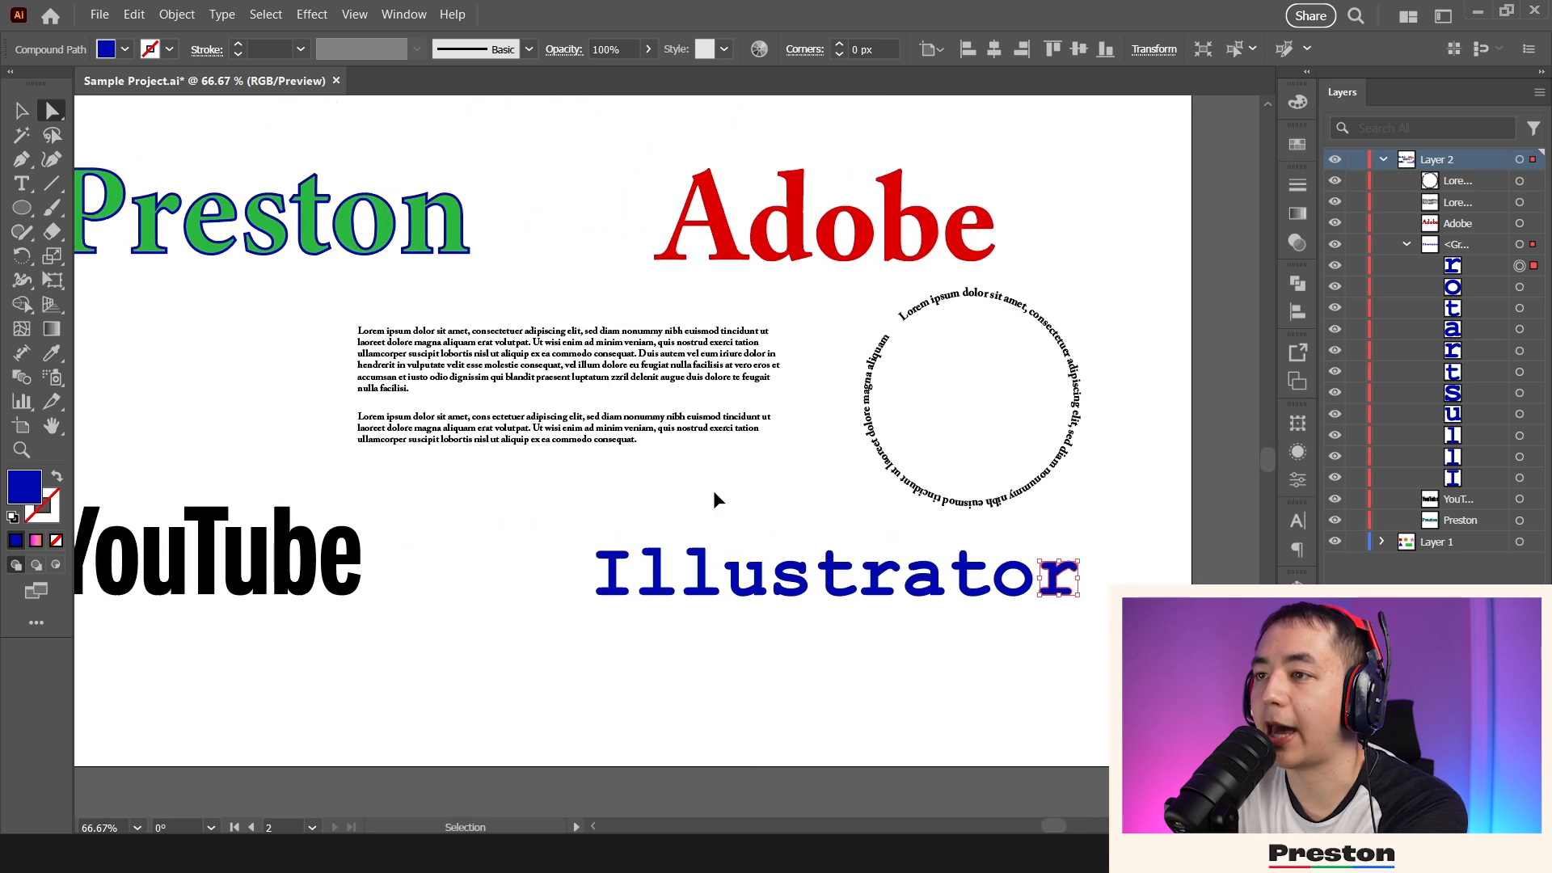
- Clear the letter selection and bring both artboards fully into view
{"action": "key", "text": "ctrl+minus"}
{"action": "left_click_drag", "start_coordinate": [314, 447], "coordinate": [638, 534]}
{"action": "left_click", "coordinate": [658, 565]}
{"action": "key", "text": "ctrl+minus"}
{"action": "key", "text": "ctrl+minus"}
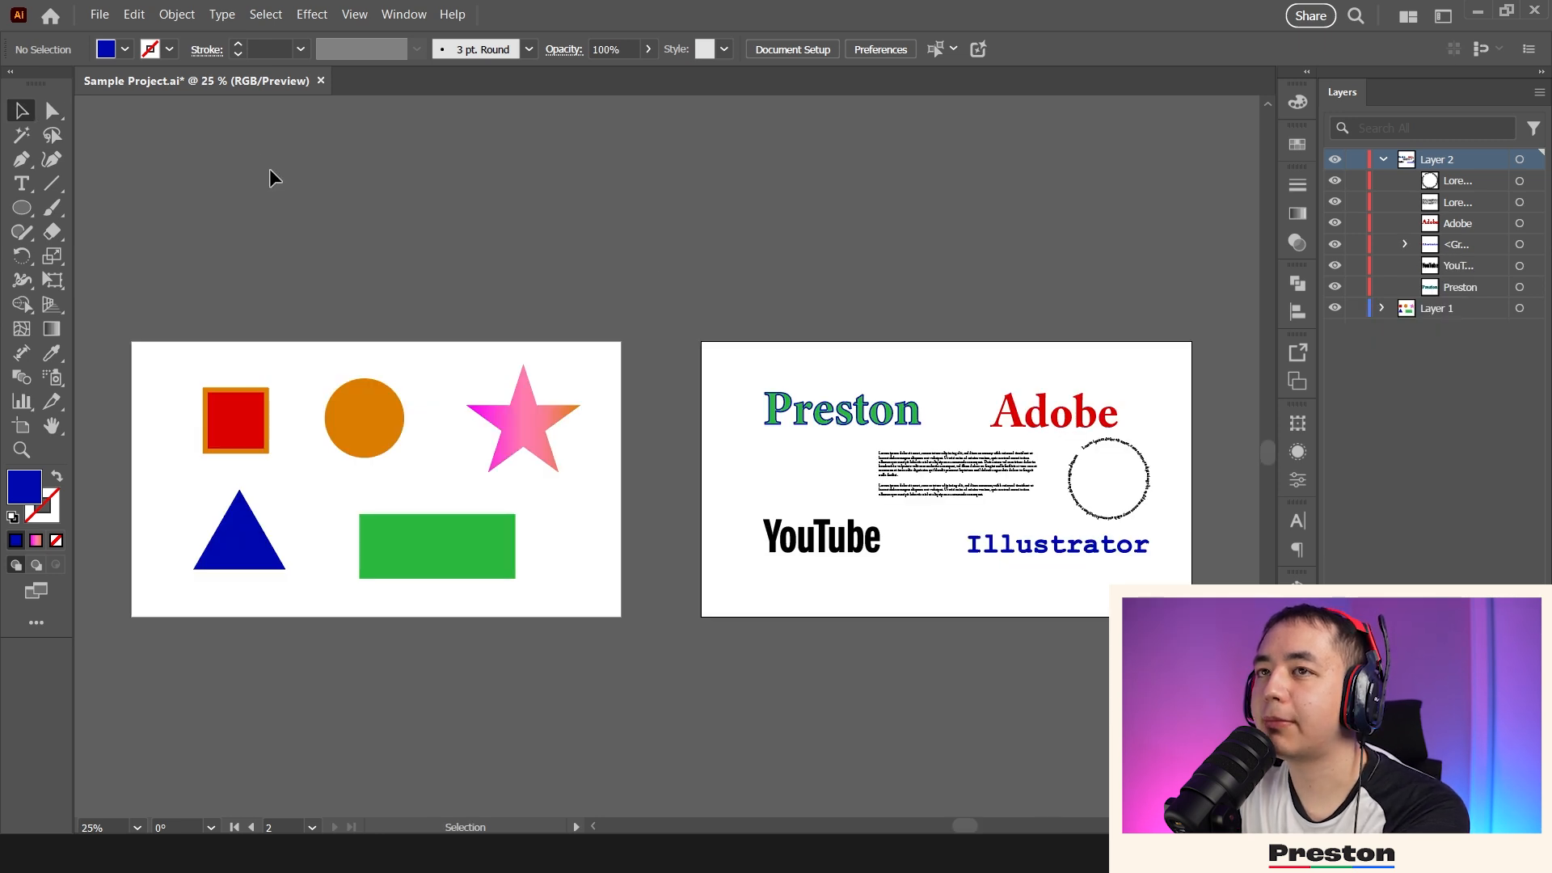
- Start exporting the document as Sample Project in the Project folder, with JPEG (*.JPG) as the file format
{"action": "left_click", "coordinate": [100, 15]}
{"action": "mouse_move", "coordinate": [307, 387]}
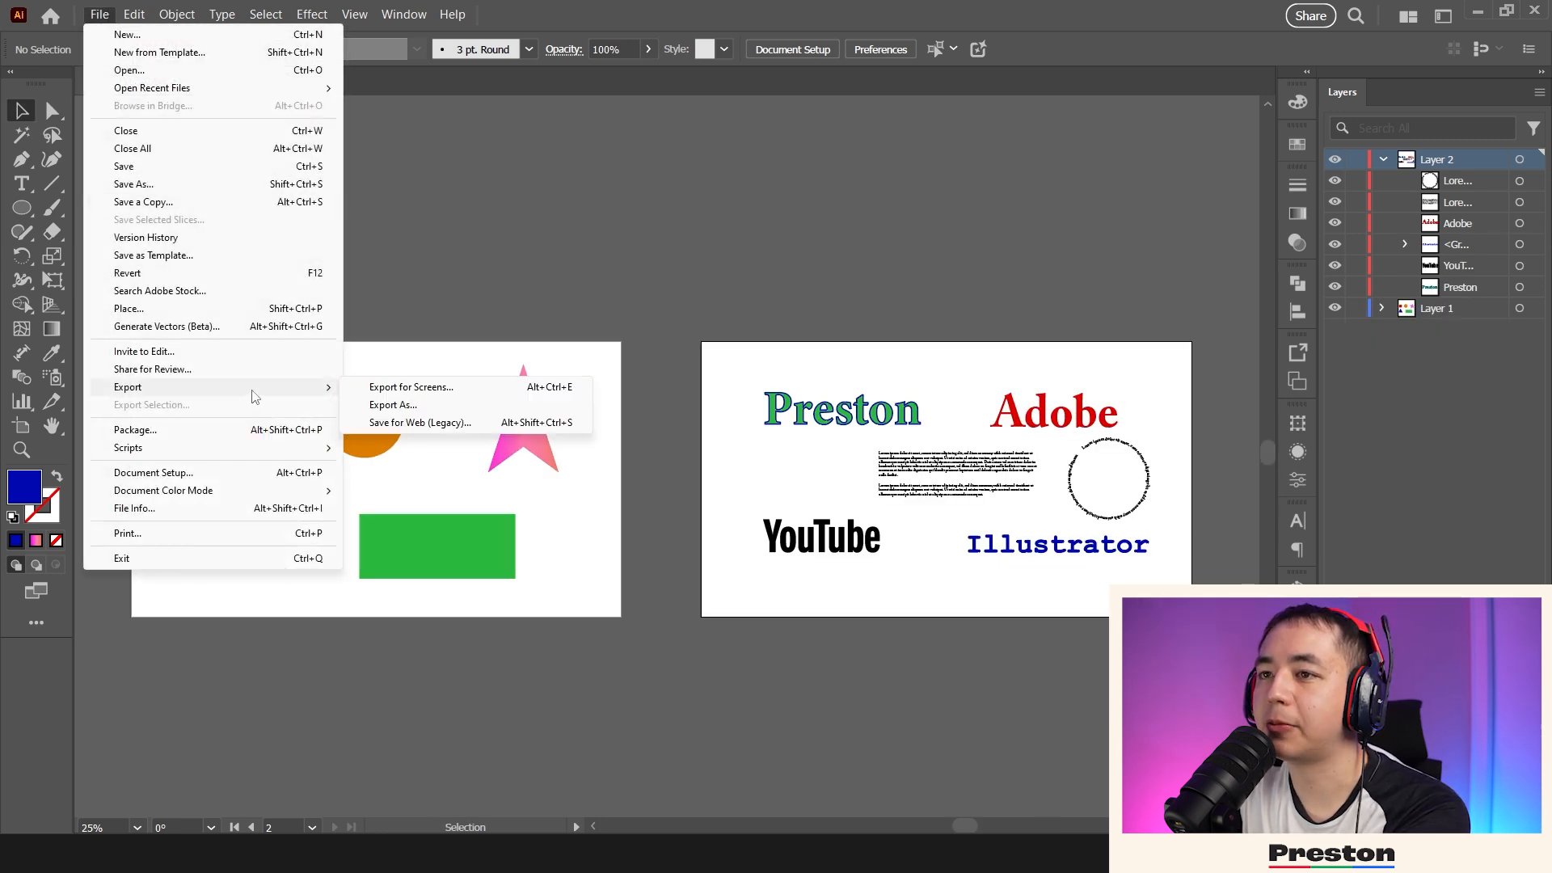
{"action": "left_click", "coordinate": [394, 404]}
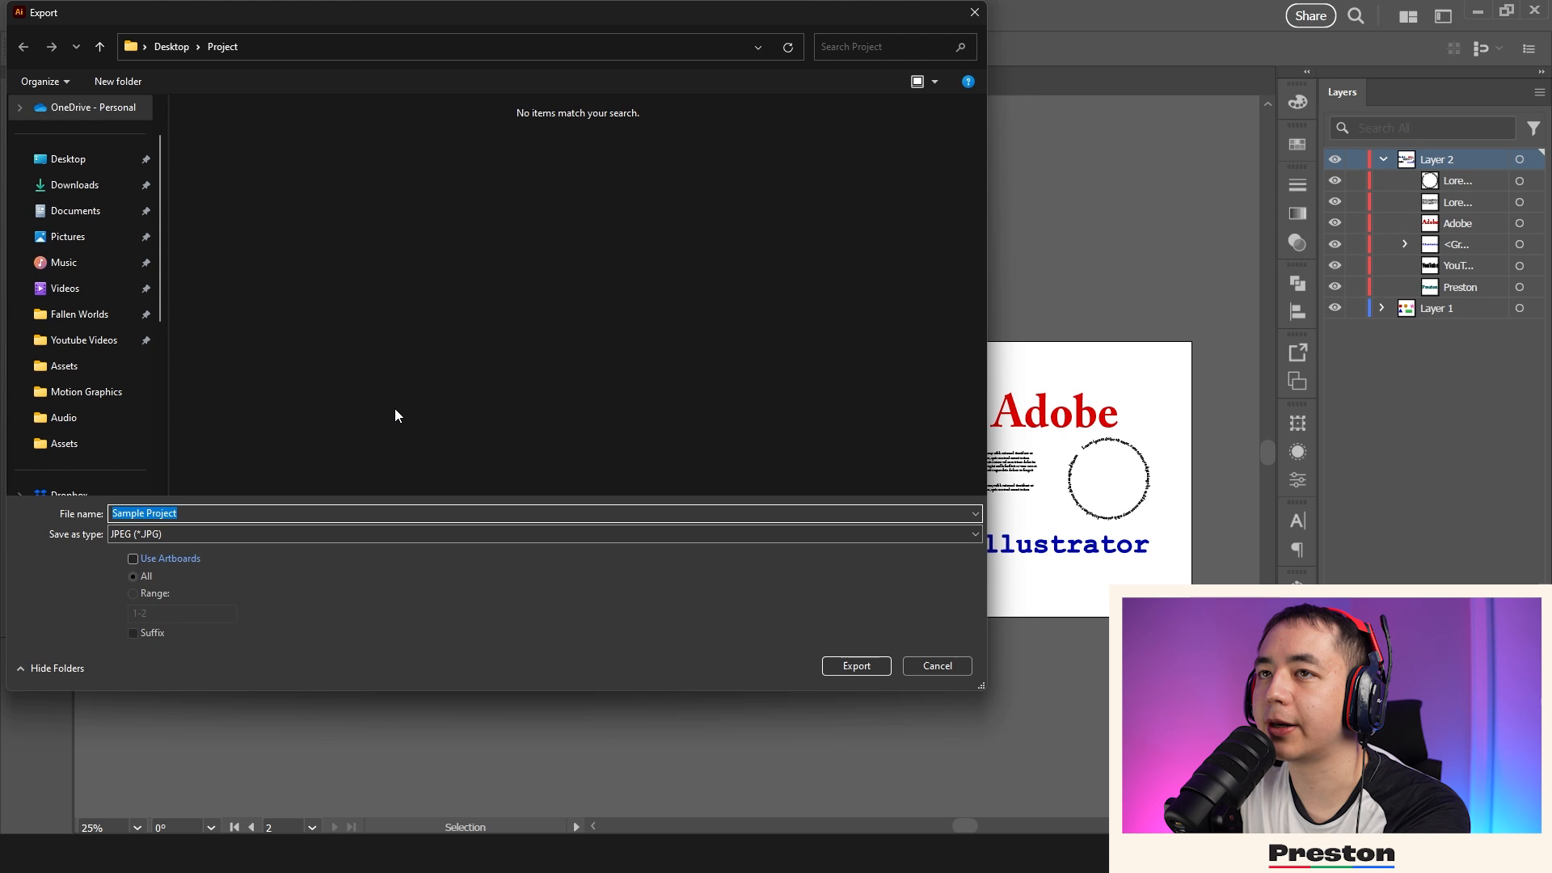
{"action": "left_click", "coordinate": [231, 535]}
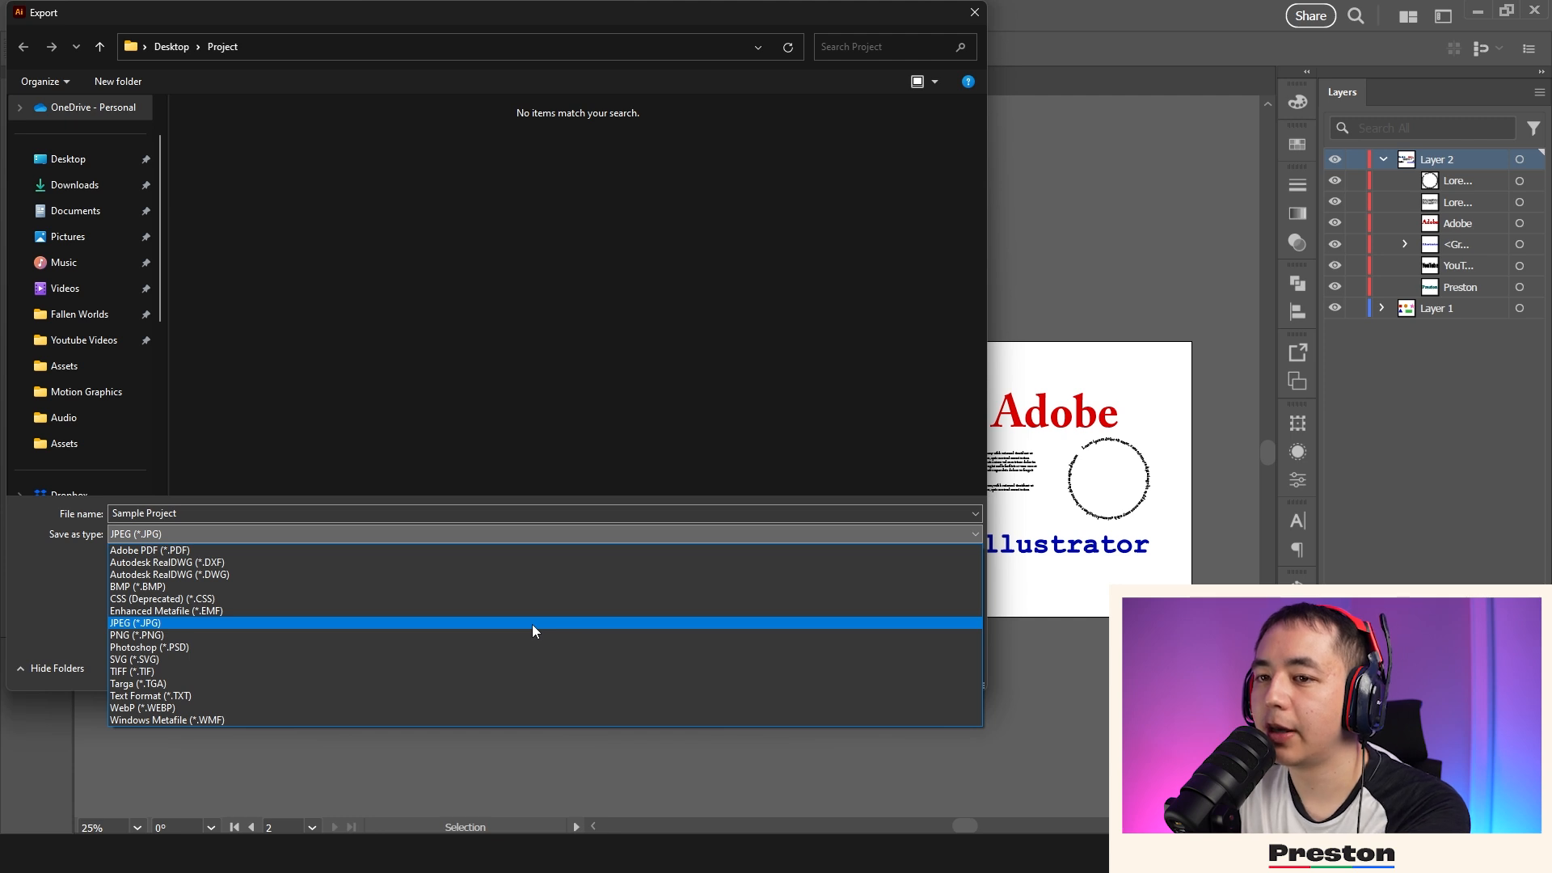
{"action": "left_click", "coordinate": [449, 624]}
- Set the export to use artboards with all of them included, and proceed to the JPEG options
{"action": "left_click", "coordinate": [168, 560]}
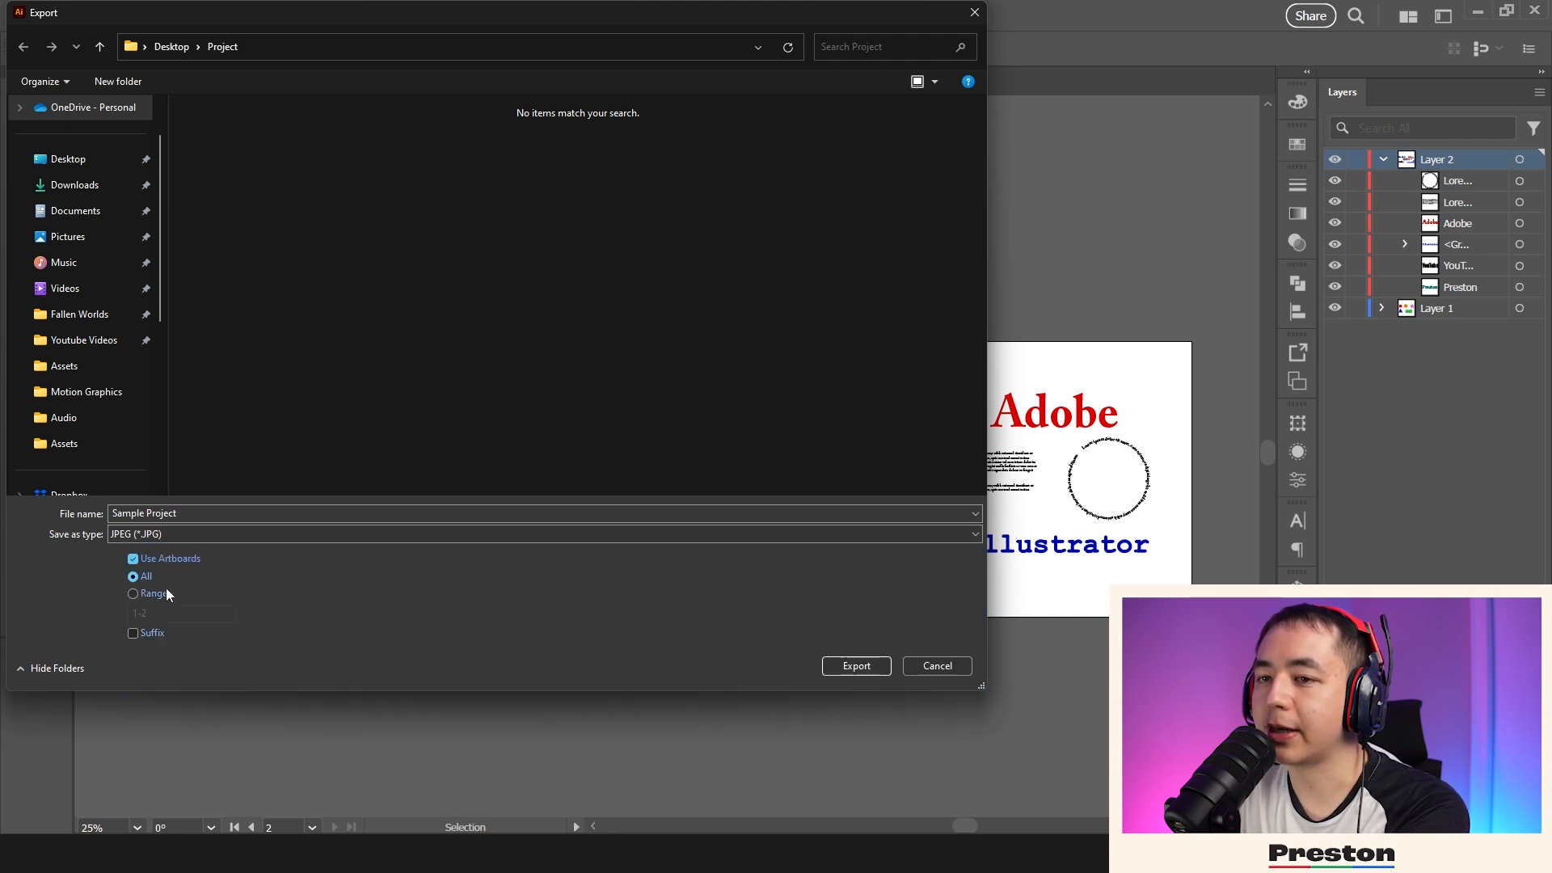
{"action": "left_click", "coordinate": [133, 558]}
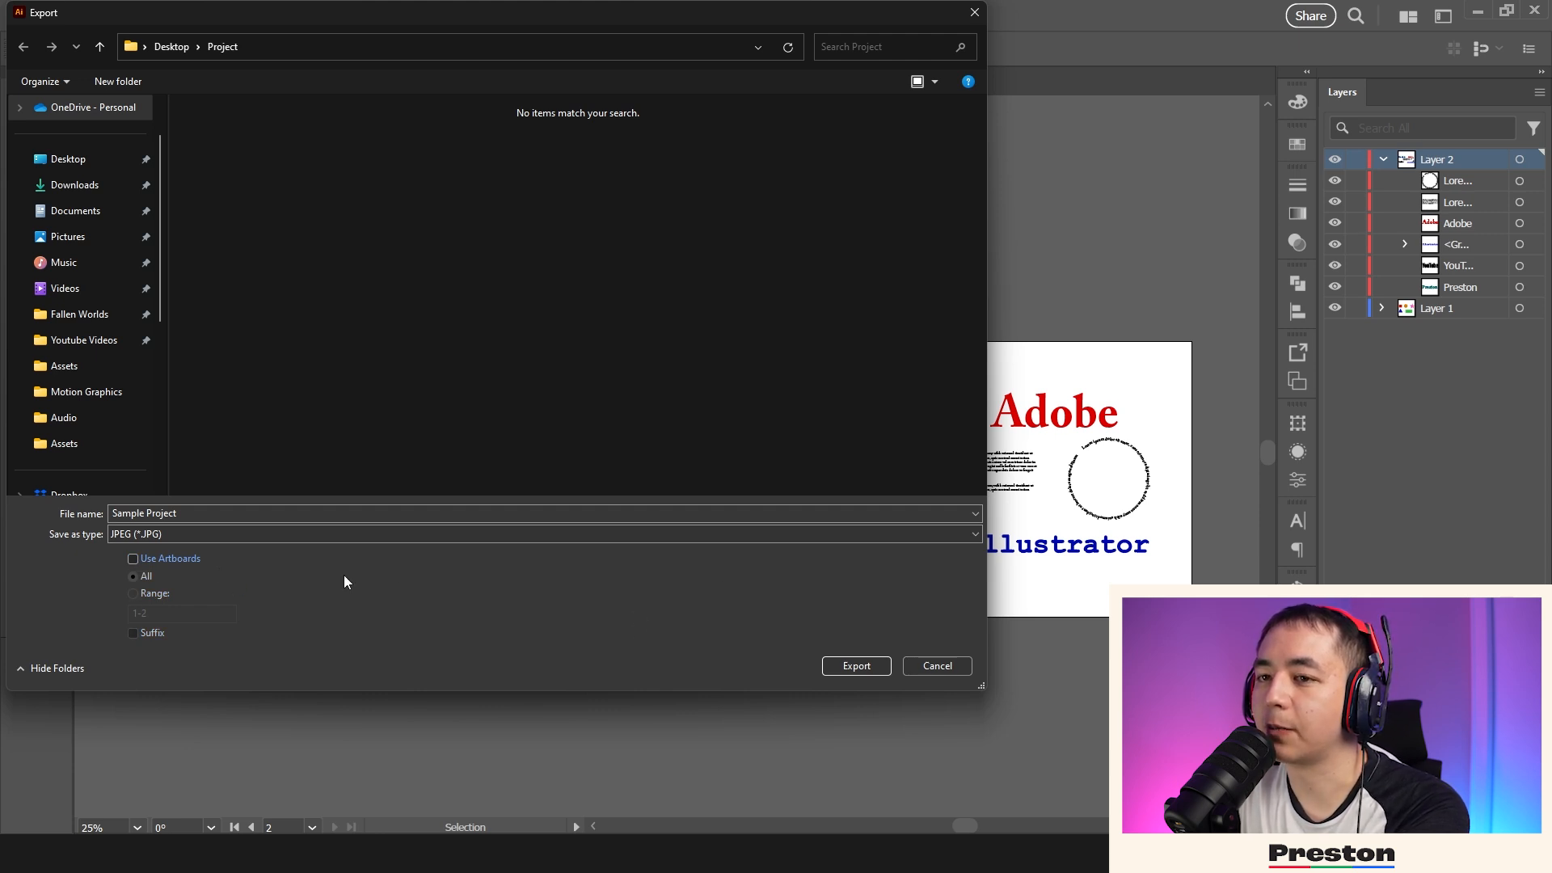
{"action": "left_click", "coordinate": [186, 559]}
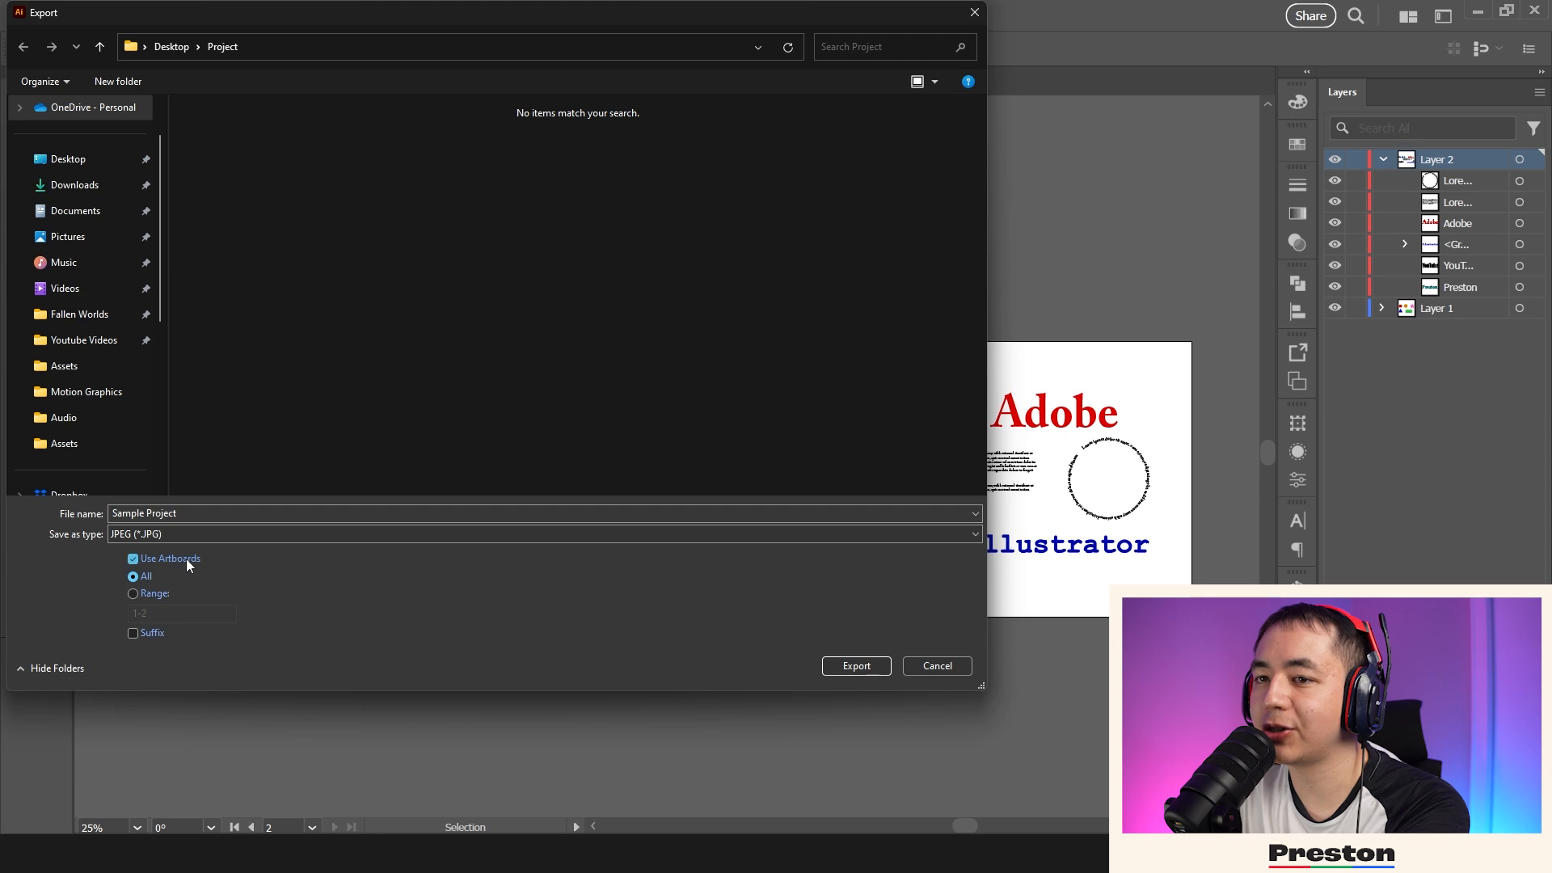
{"action": "left_click", "coordinate": [133, 592]}
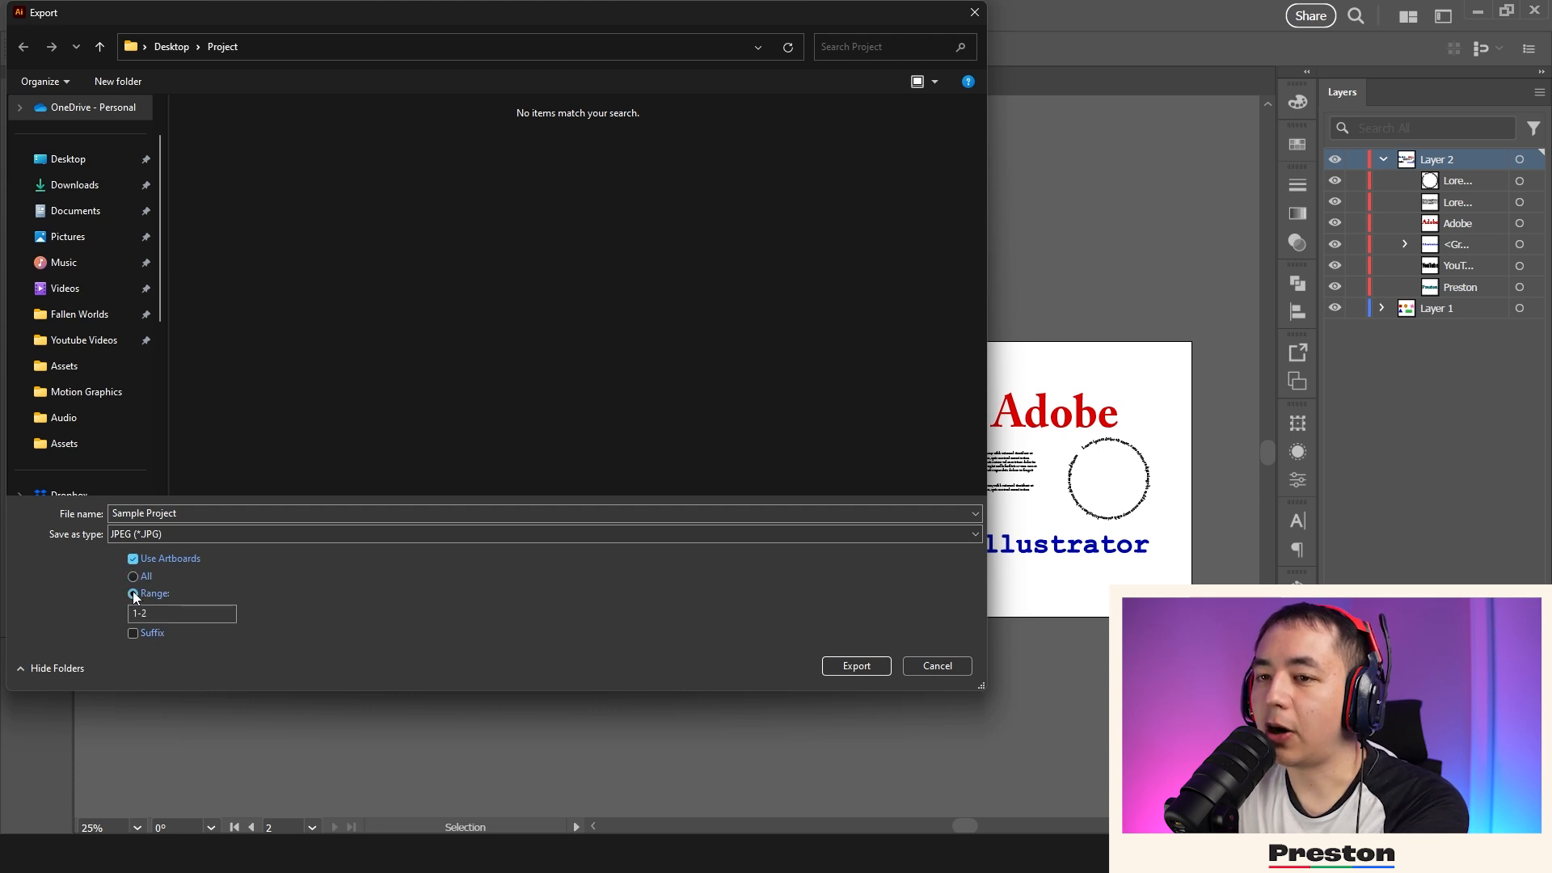
{"action": "left_click", "coordinate": [139, 577]}
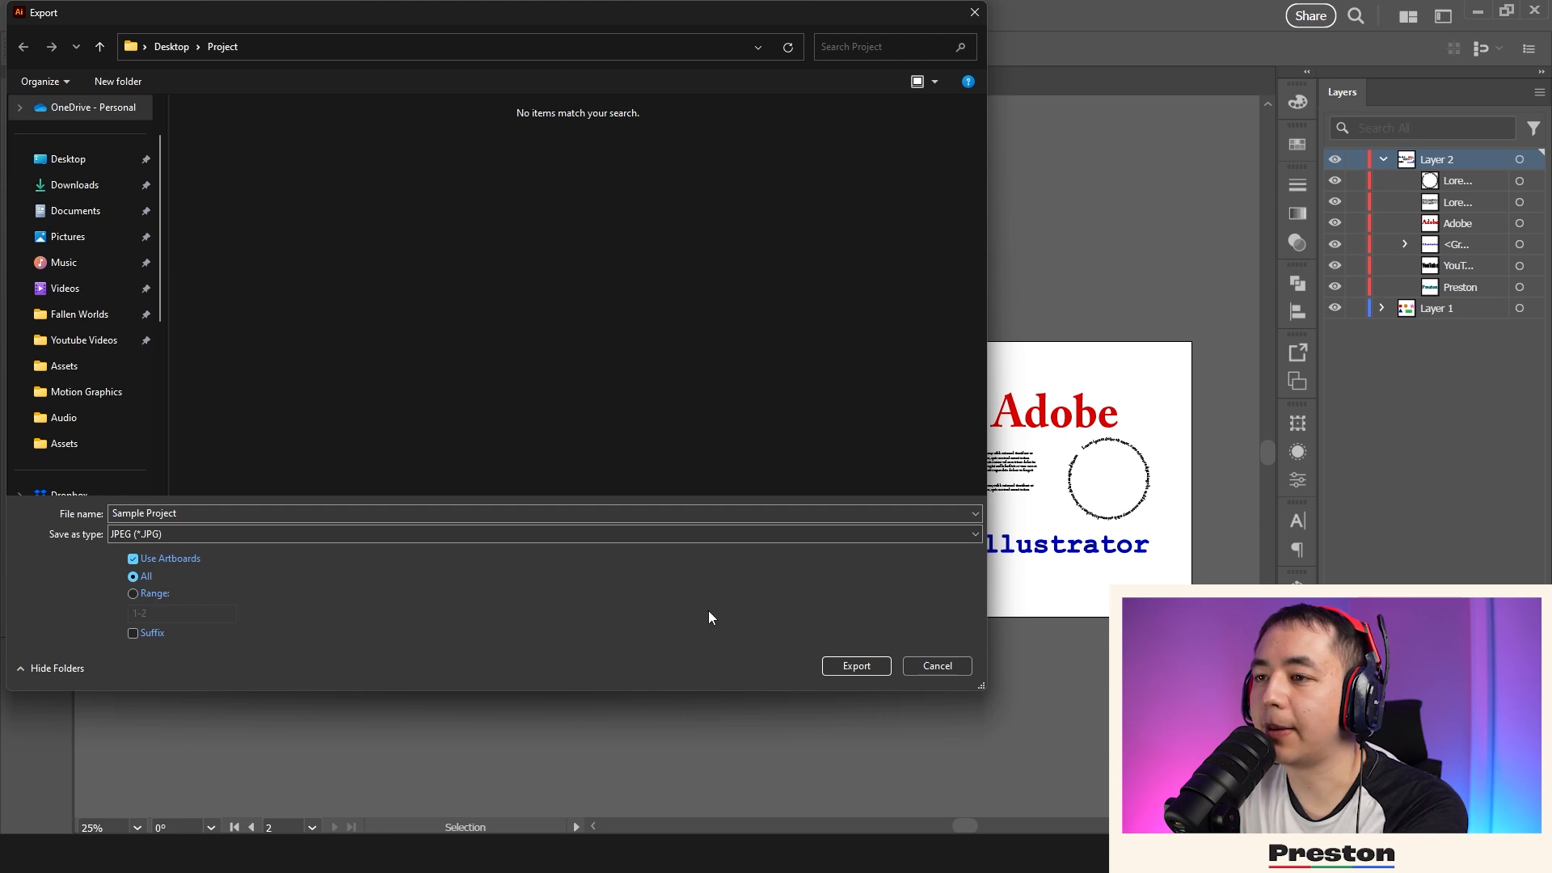
{"action": "left_click", "coordinate": [857, 665]}
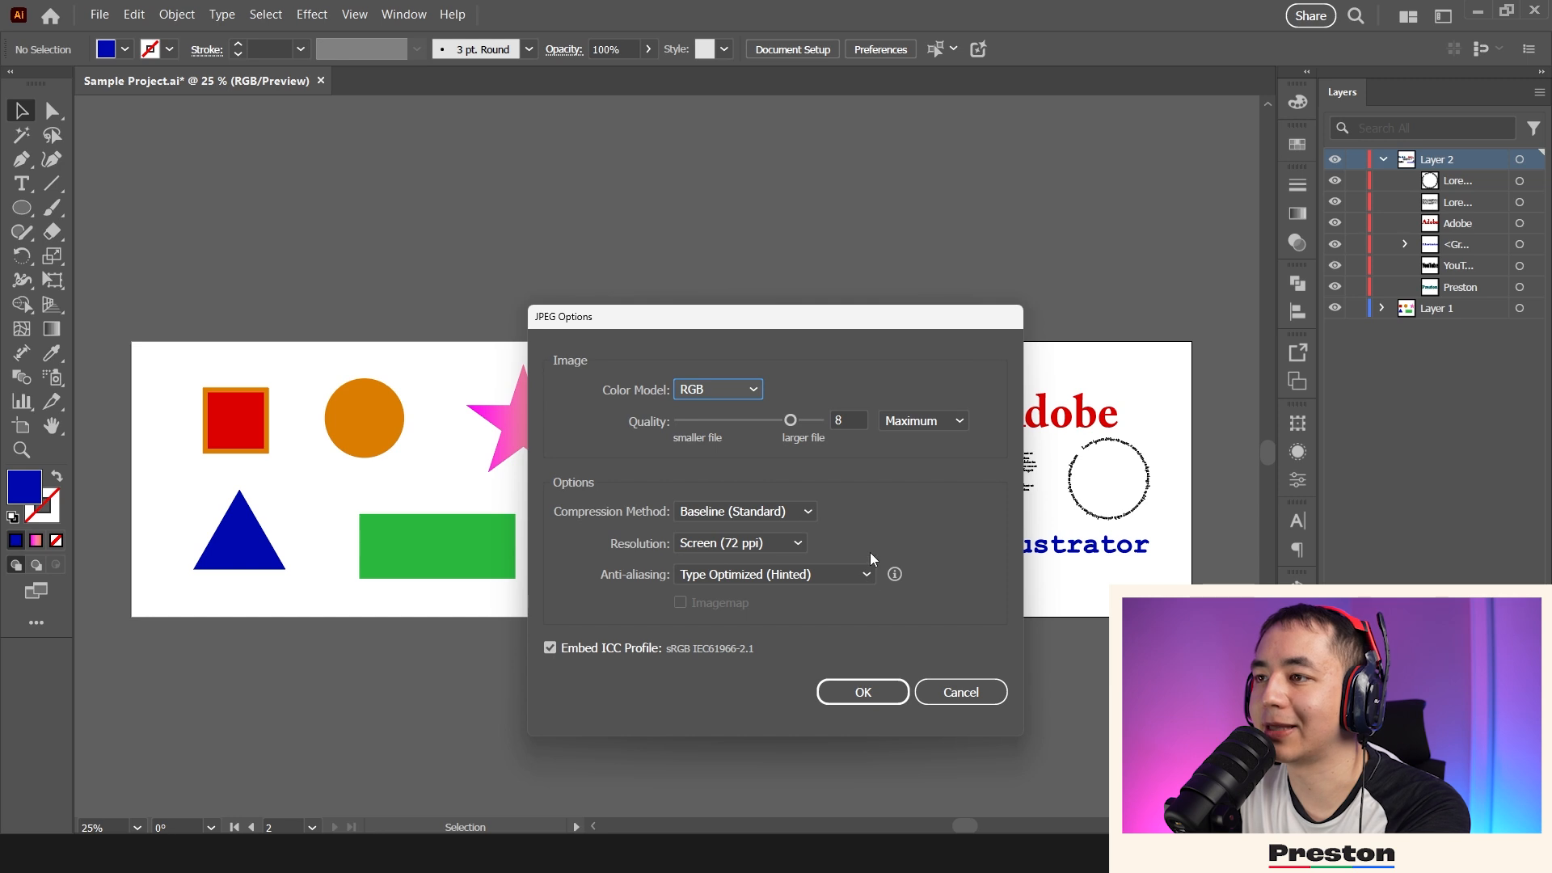
- Review the color model and resolution choices, and export the JPEGs with RGB, quality 8 and Screen (72 ppi)
{"action": "left_click", "coordinate": [749, 391]}
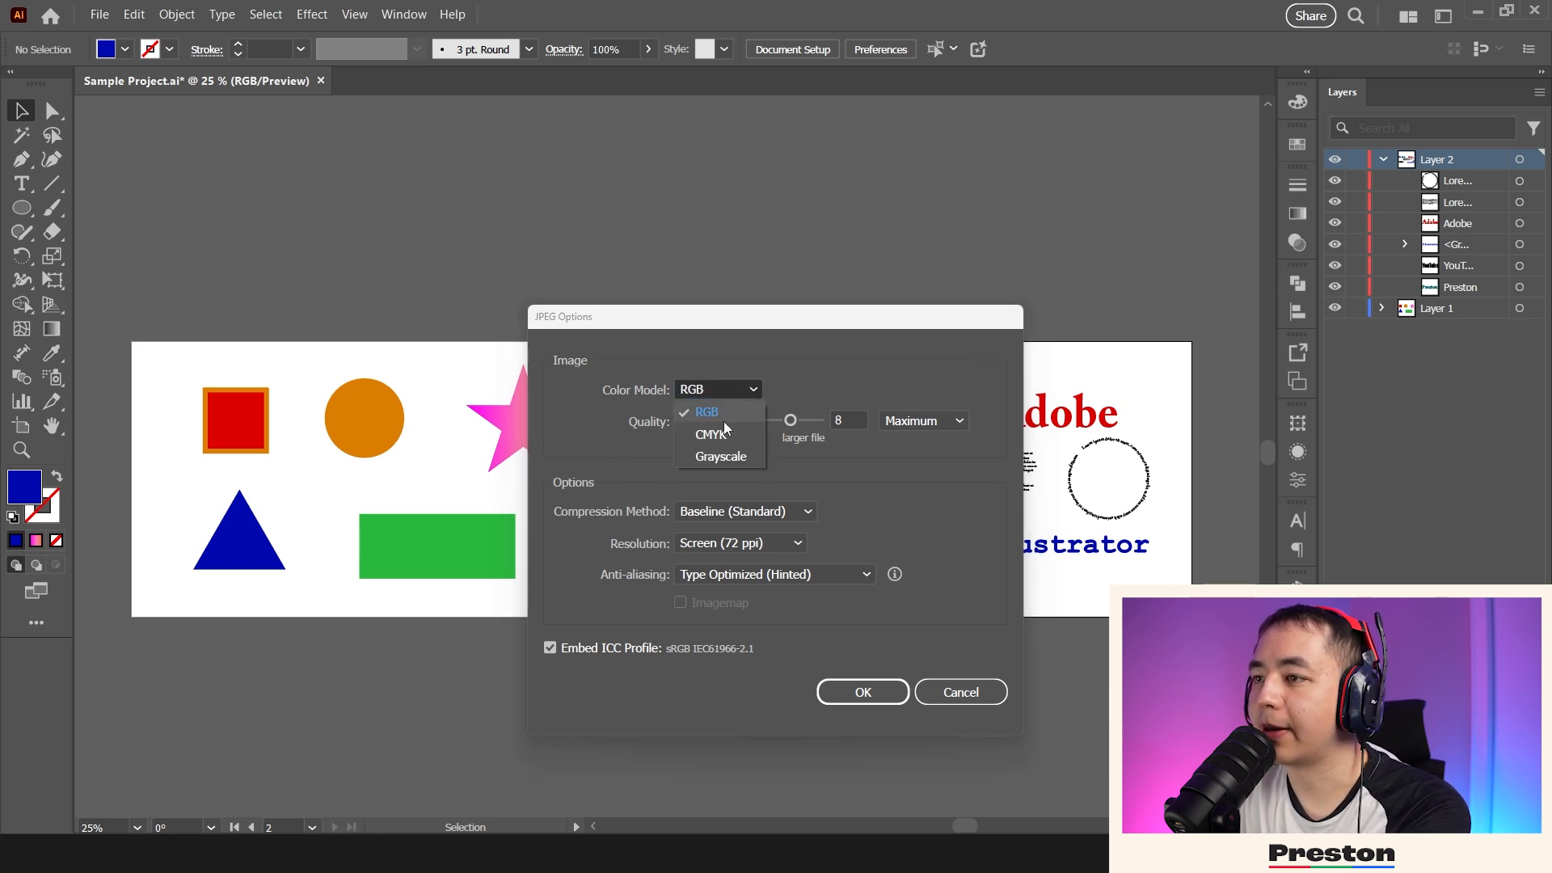
{"action": "left_click", "coordinate": [845, 363]}
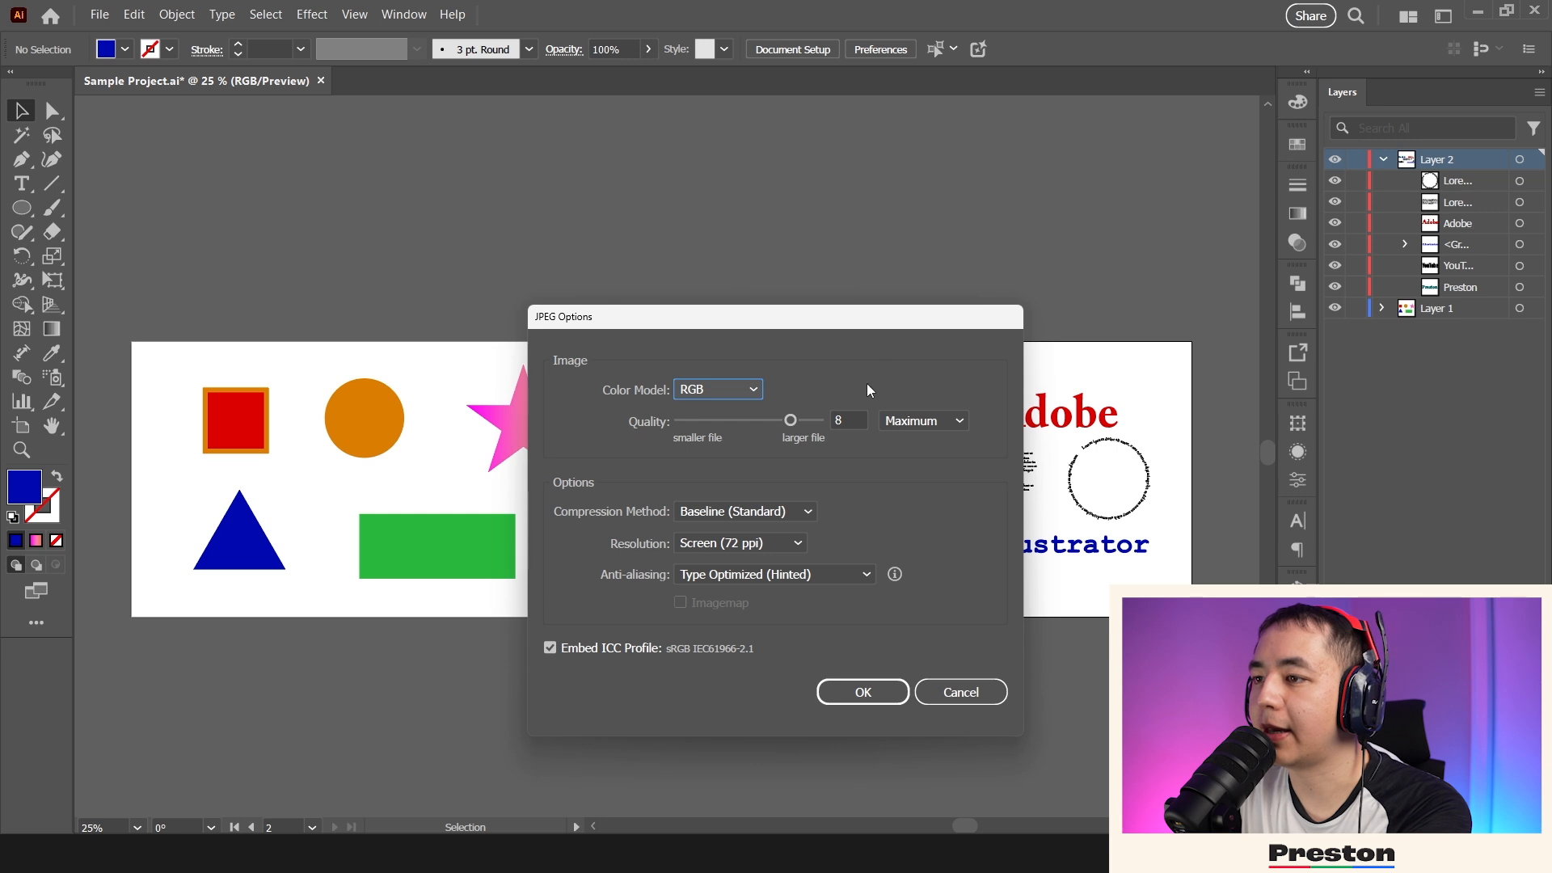
{"action": "left_click", "coordinate": [768, 549]}
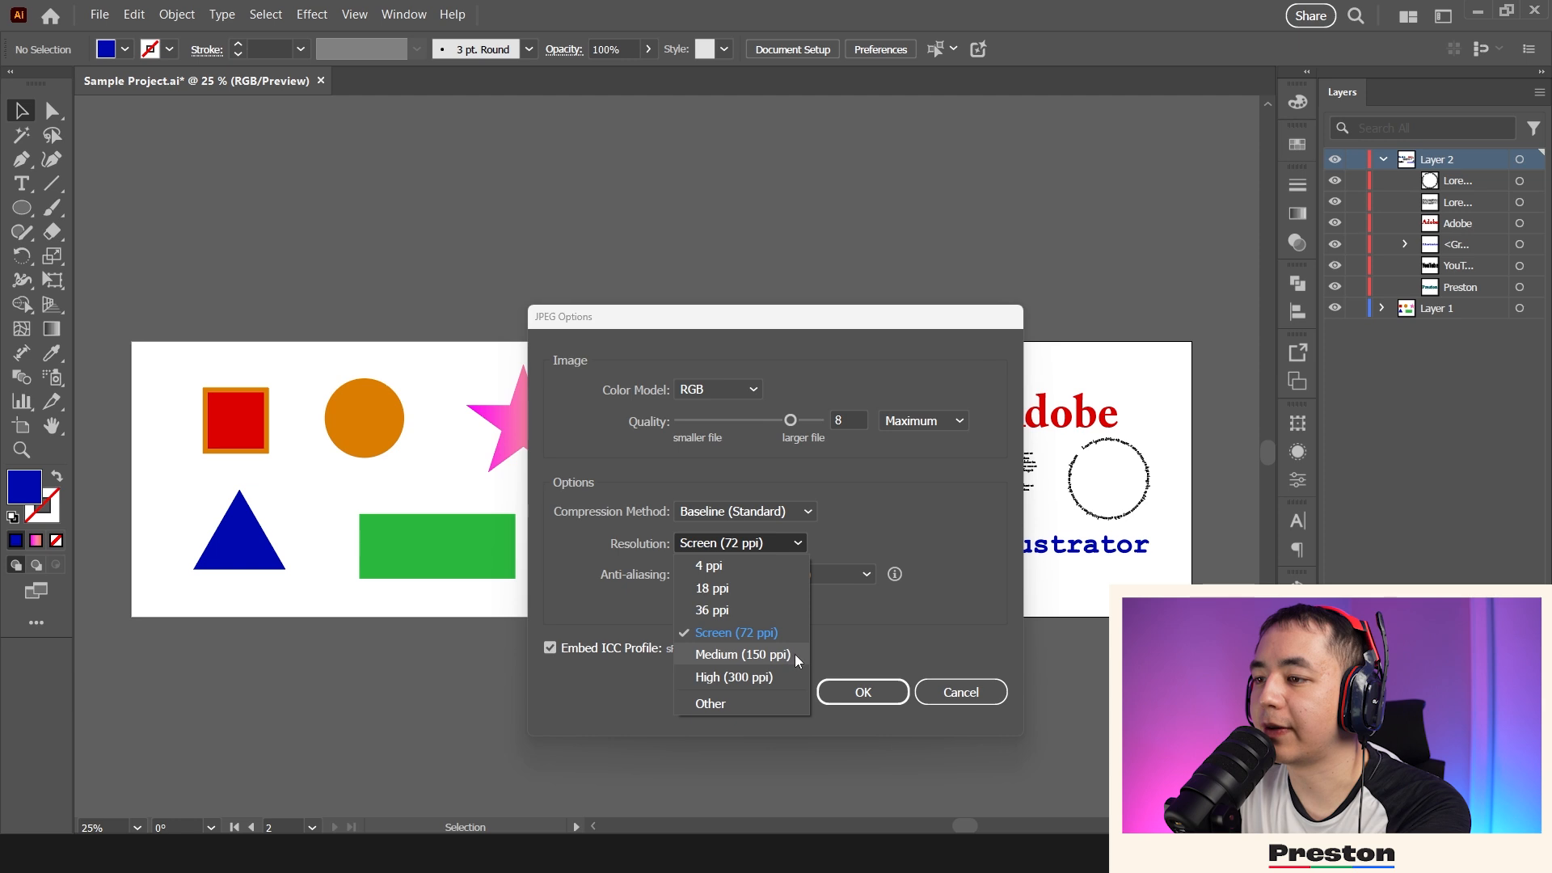
{"action": "left_click", "coordinate": [917, 631]}
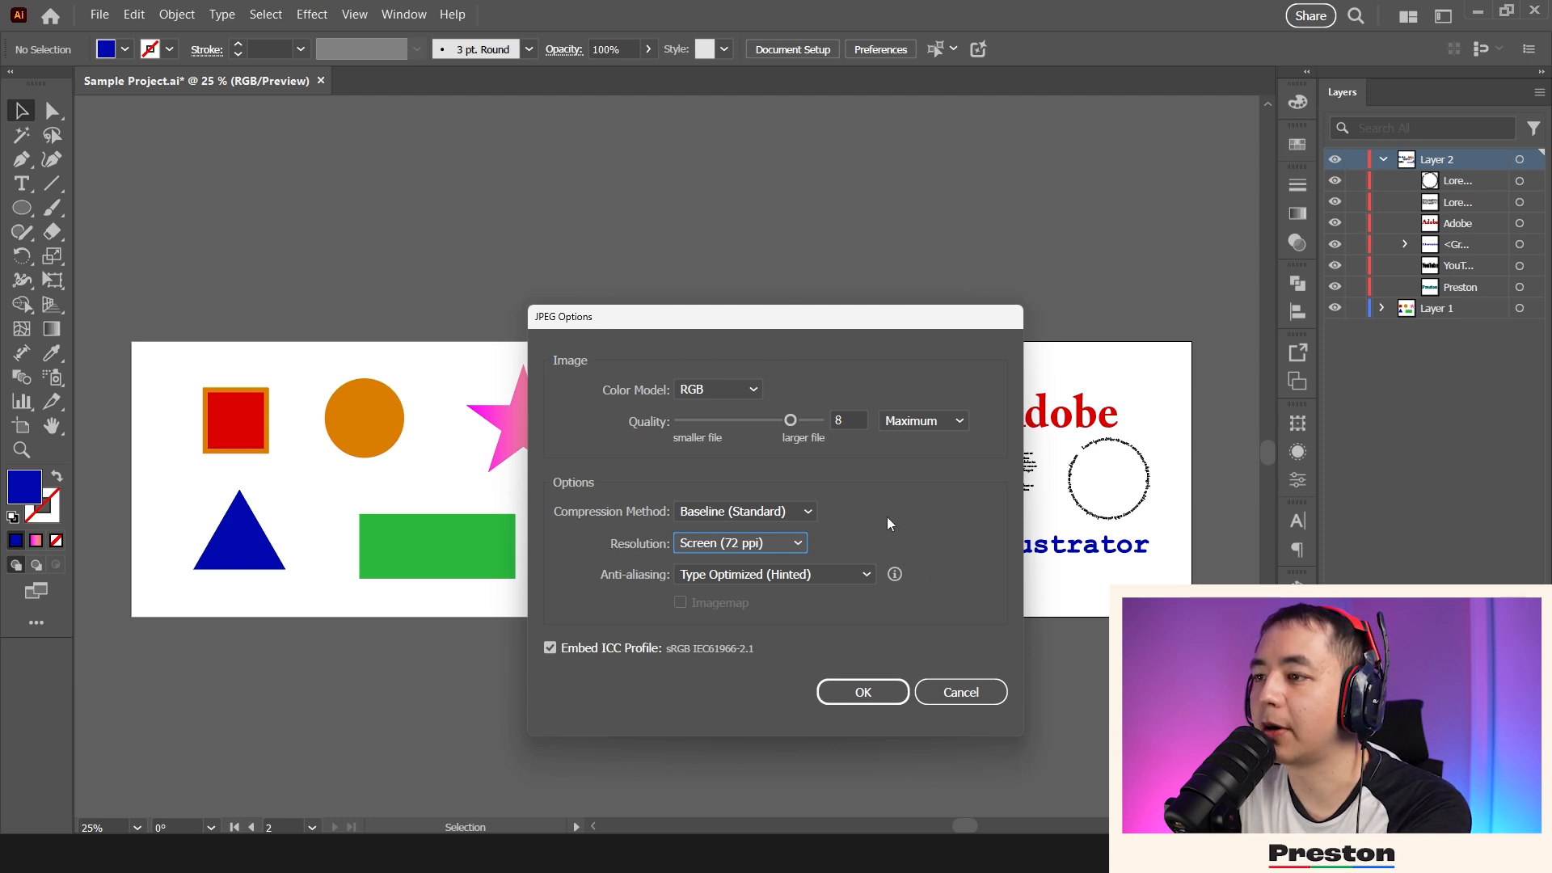
{"action": "left_click", "coordinate": [861, 692]}
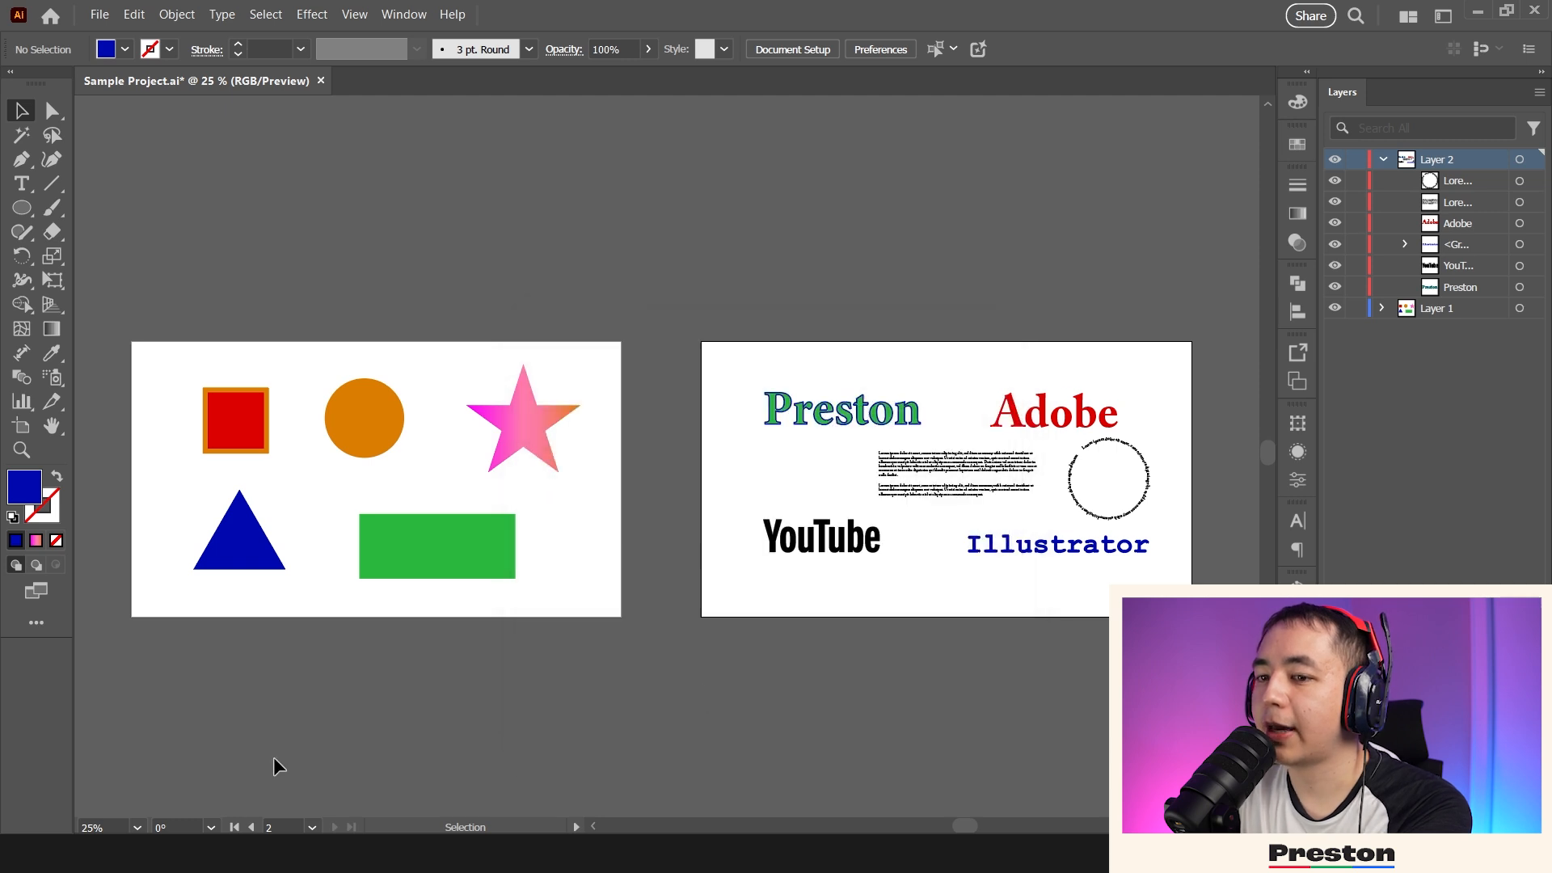